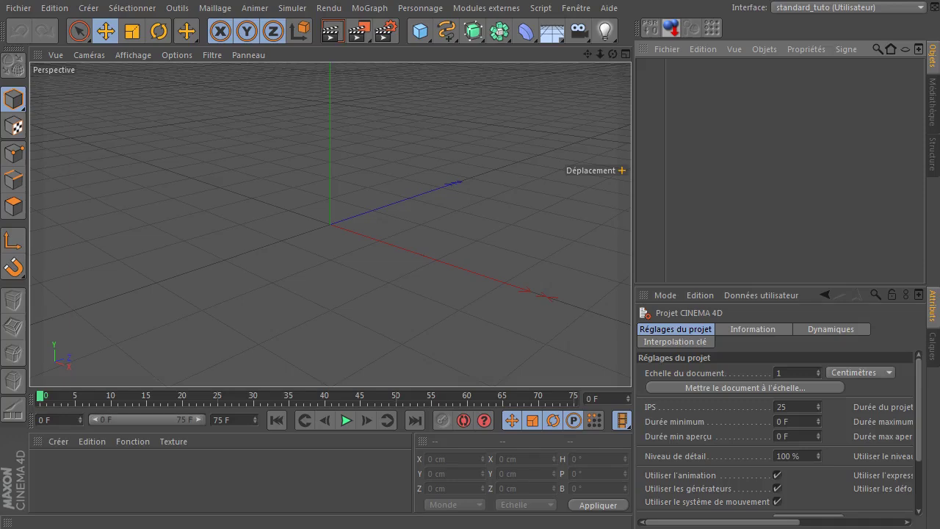
- Switch to the browser, look over the Cartoon Houses page and play the 3D House cartoon animation preview on Videohive
{"action": "left_click", "coordinate": [294, 528]}
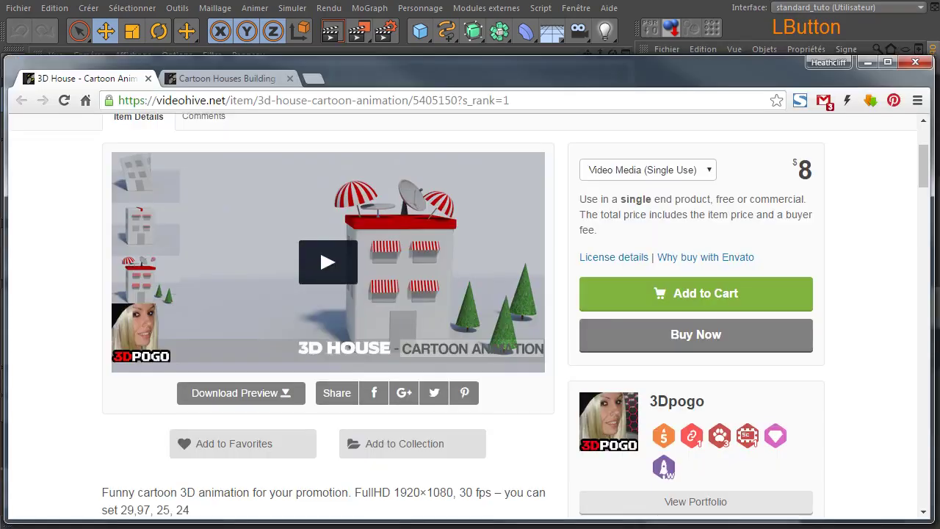
{"action": "left_click", "coordinate": [230, 79]}
{"action": "scroll", "coordinate": [85, 243], "scroll_direction": "down", "scroll_amount": 2}
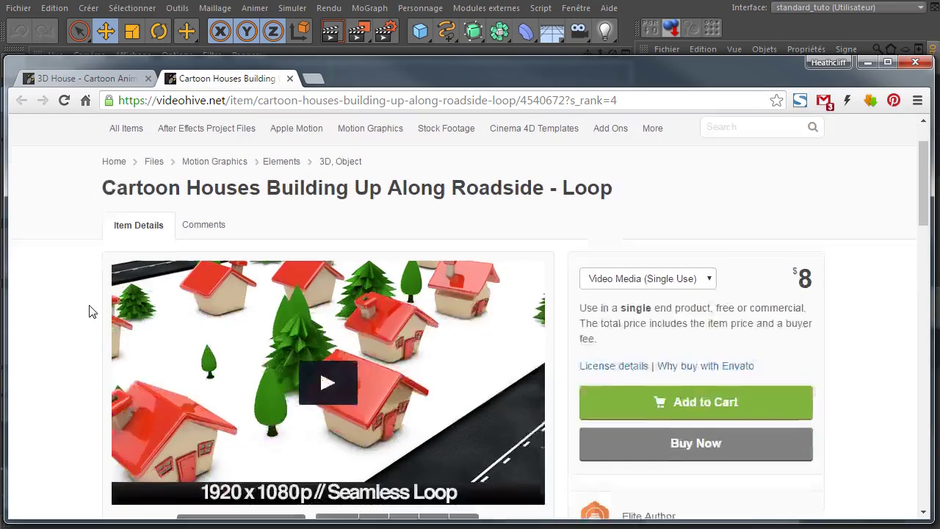
{"action": "left_click", "coordinate": [98, 77]}
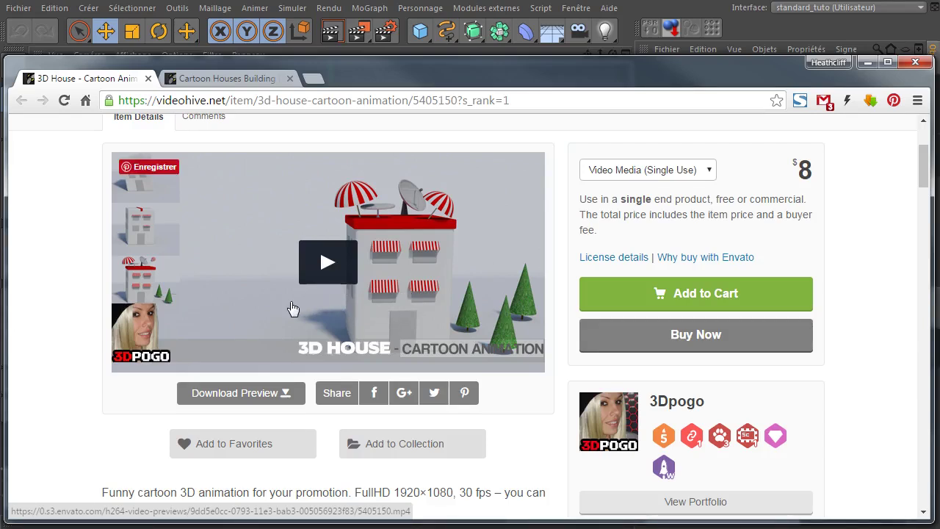
{"action": "left_click", "coordinate": [345, 269]}
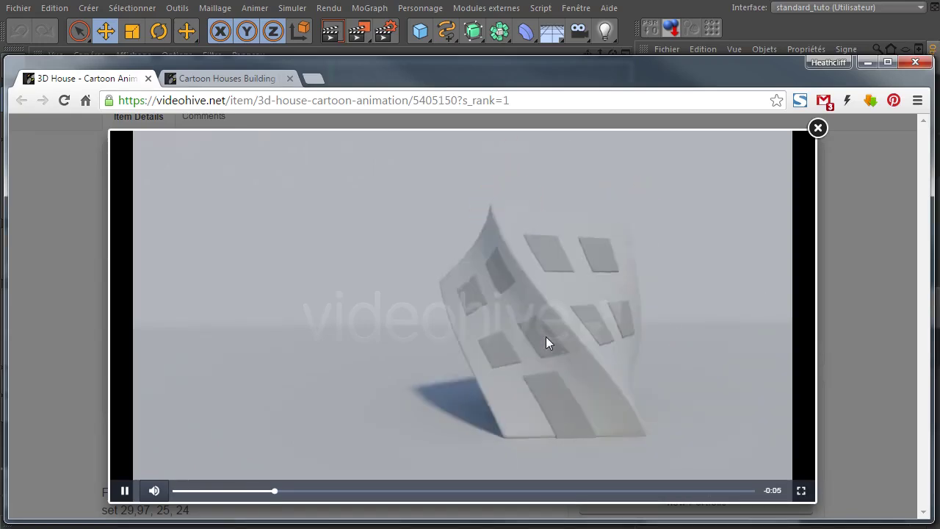
{"action": "left_click_drag", "start_coordinate": [521, 36], "coordinate": [663, 12]}
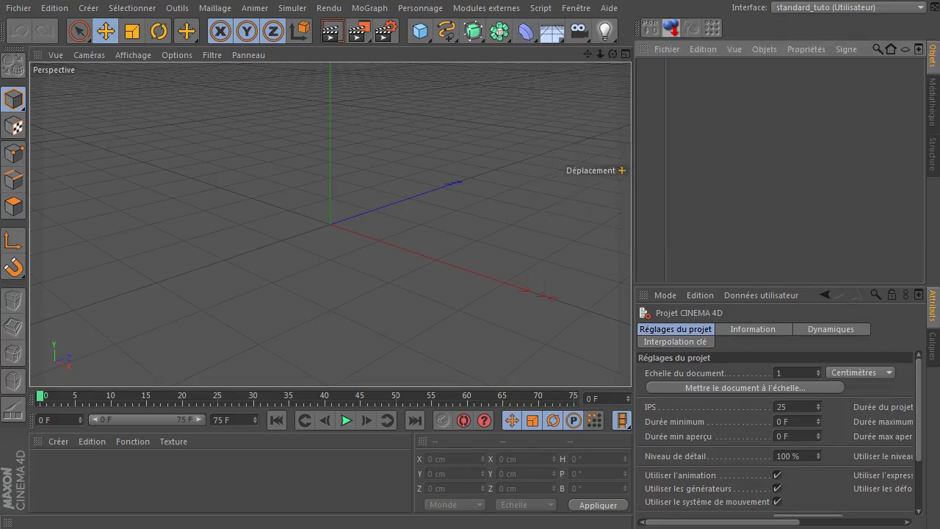
- Review the 3D House preview again, play the Cartoon Houses Building Up preview, and return to Cinema 4D
{"action": "left_click", "coordinate": [615, 527]}
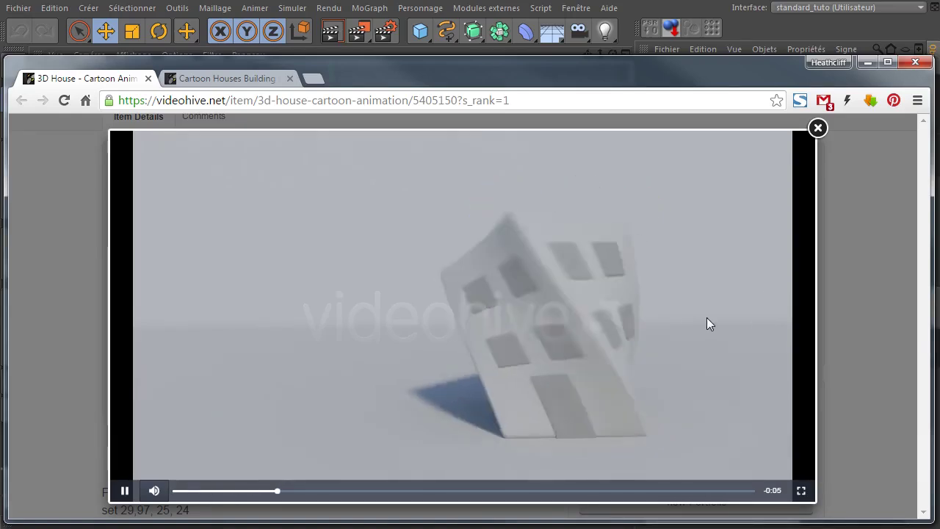
{"action": "left_click", "coordinate": [818, 128]}
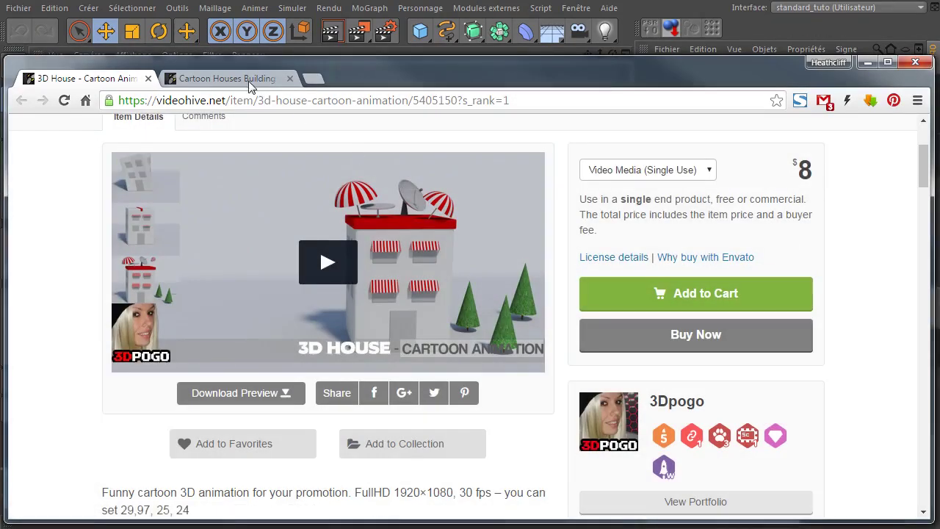
{"action": "left_click", "coordinate": [250, 79]}
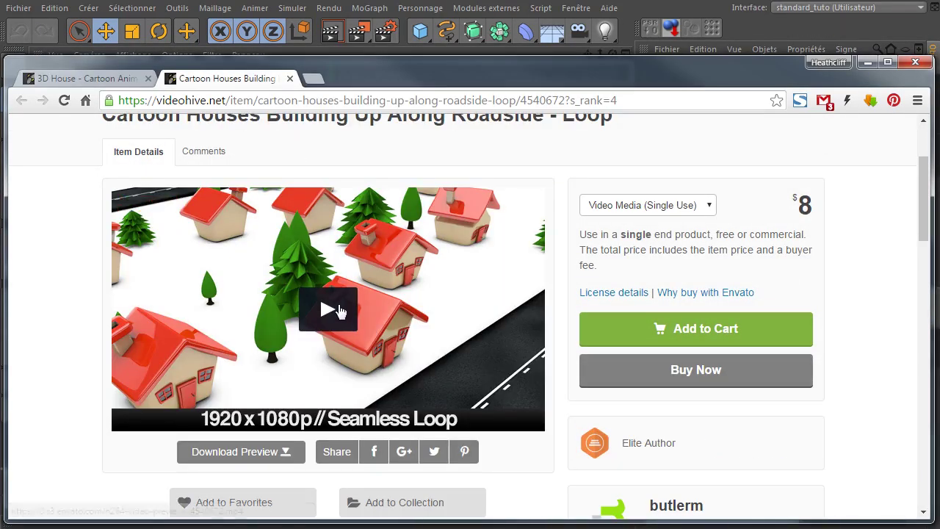
{"action": "left_click", "coordinate": [380, 314]}
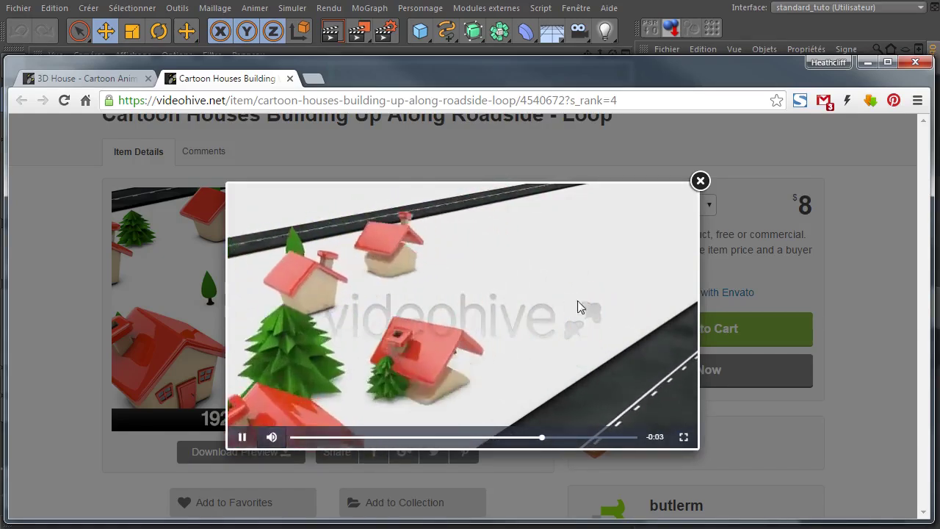
{"action": "left_click", "coordinate": [701, 181]}
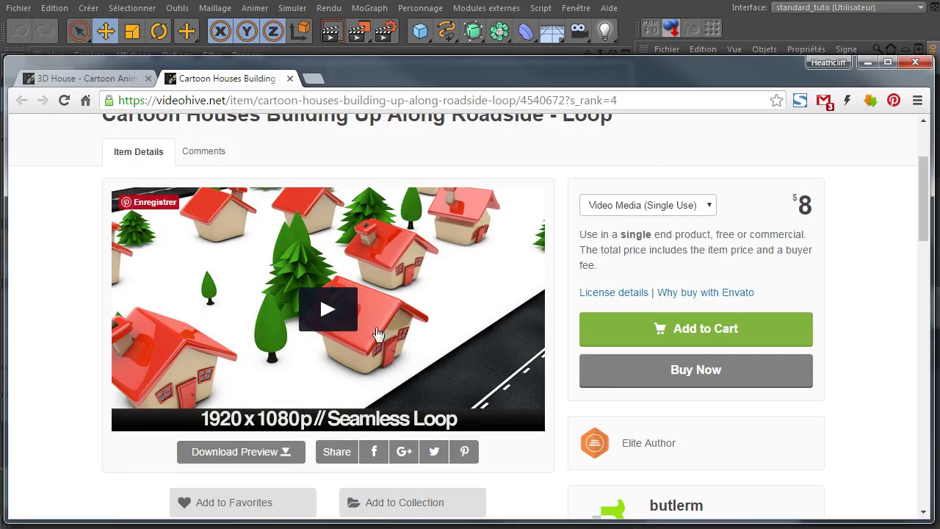
{"action": "left_click", "coordinate": [634, 9]}
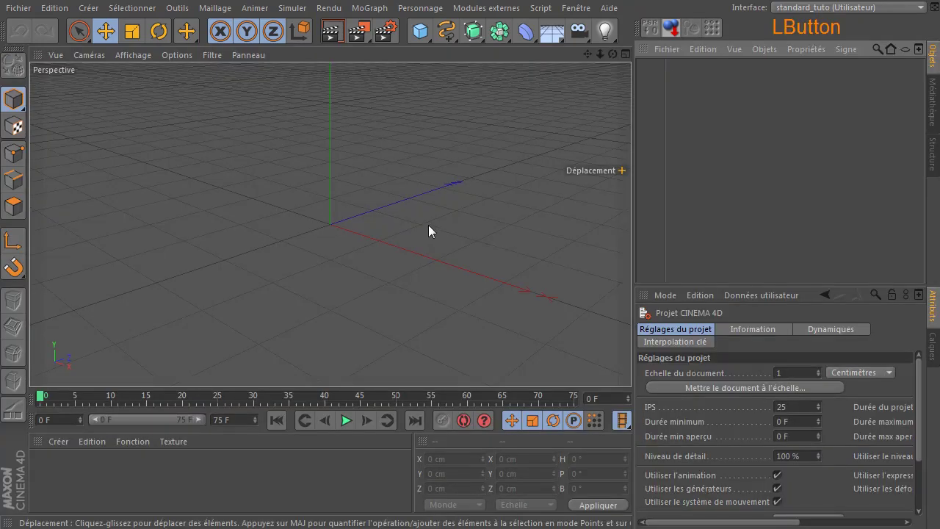
- Add a 200 cm cube and raise it to Y 100 cm so it rests on the floor grid
{"action": "left_click", "coordinate": [419, 30]}
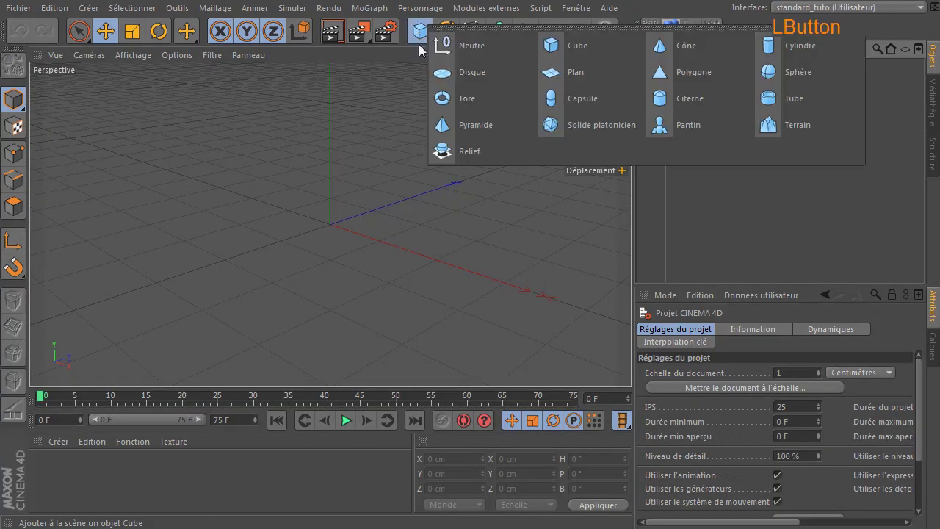
{"action": "left_click", "coordinate": [601, 46]}
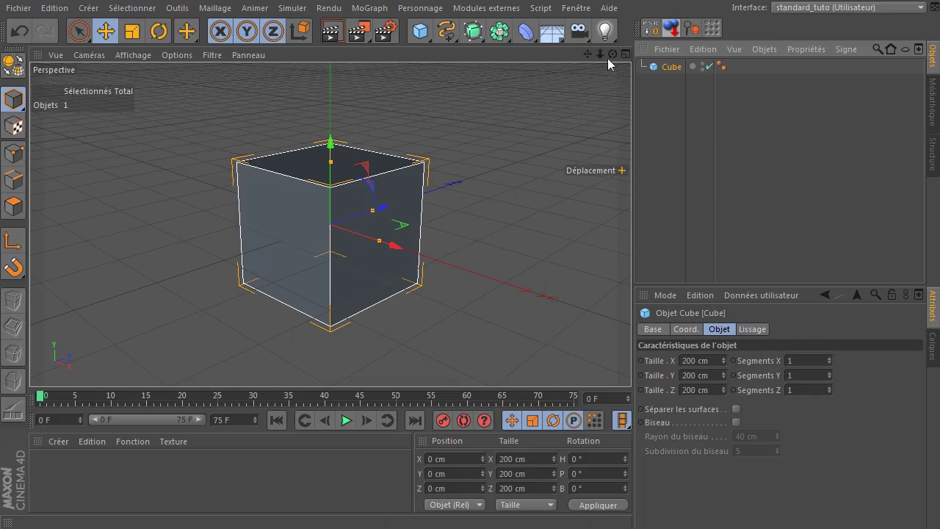
{"action": "left_click", "coordinate": [667, 28]}
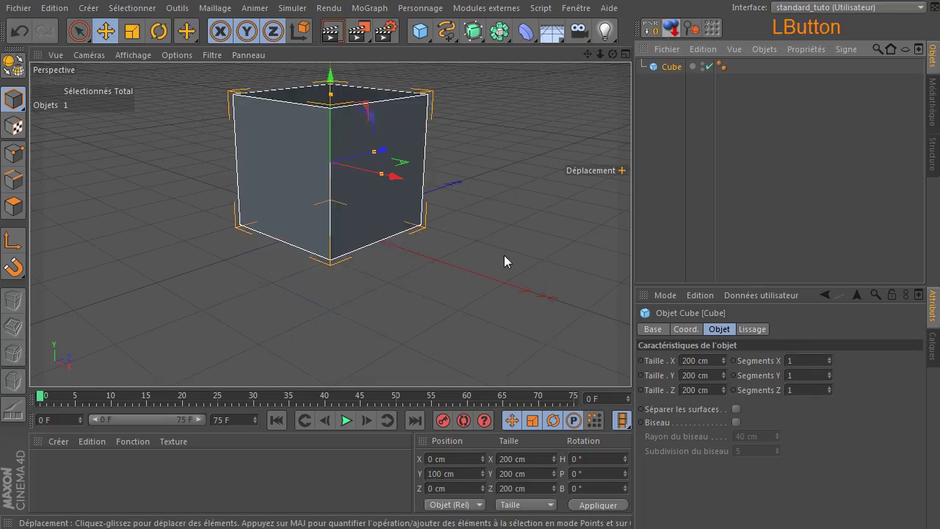
{"action": "scroll", "coordinate": [500, 260], "scroll_direction": "down", "scroll_amount": 3}
{"action": "left_click_drag", "start_coordinate": [588, 54], "coordinate": [541, 100]}
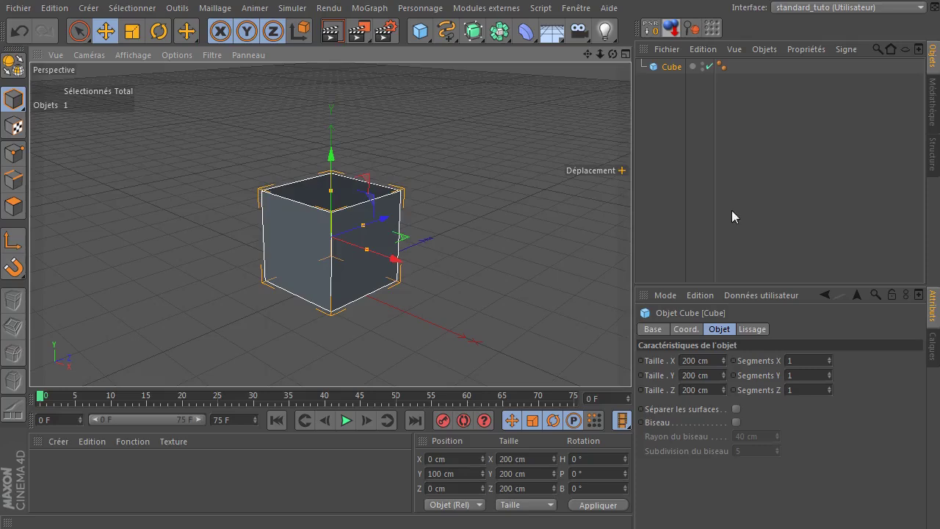
- Bevel the cube's edges, try radii of 100 cm and 40 cm, and settle on 10 cm with 3 subdivisions
{"action": "left_click", "coordinate": [736, 423]}
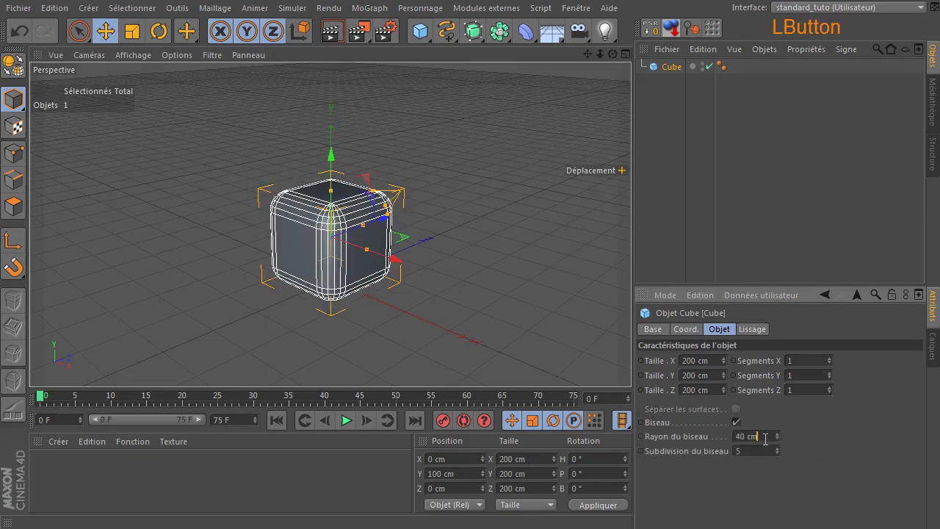
{"action": "left_click", "coordinate": [771, 431]}
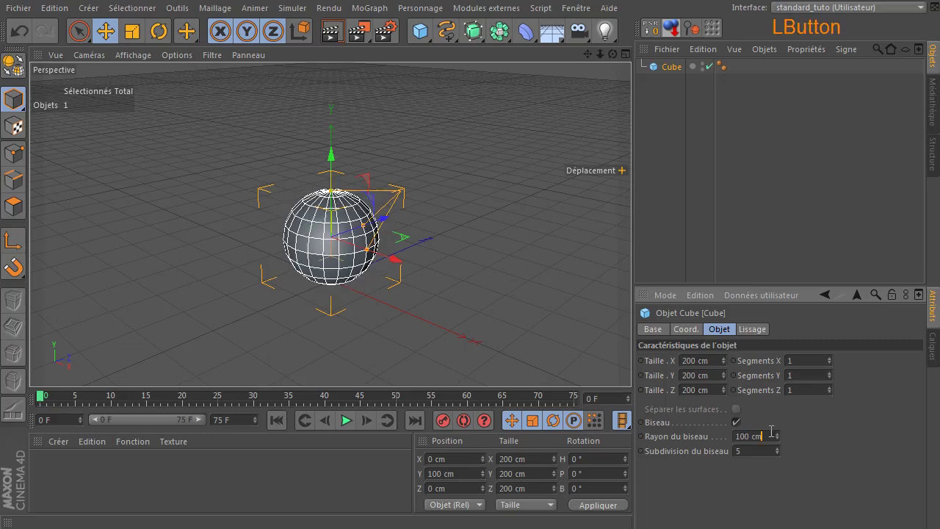
{"action": "type", "text": "40"}
{"action": "key", "text": "Return"}
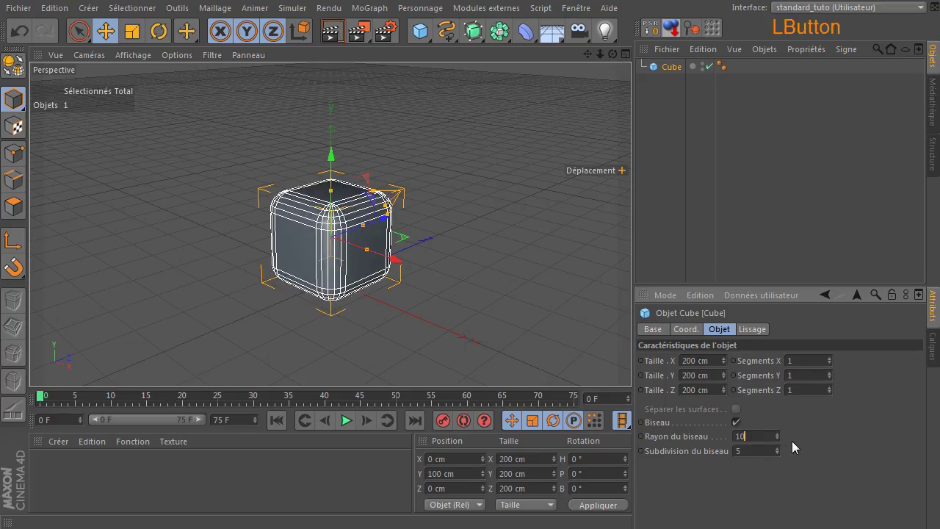
{"action": "type", "text": "10"}
{"action": "key", "text": "Return"}
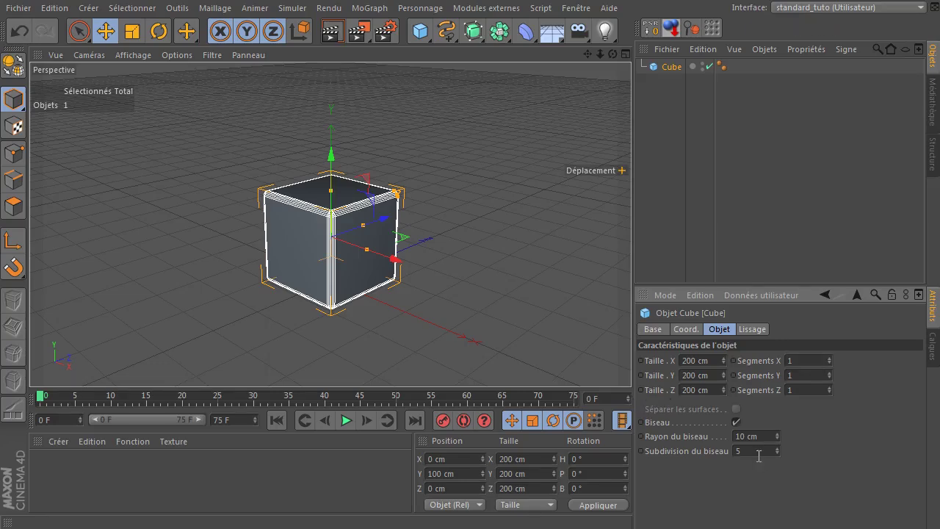
{"action": "key", "text": "Return"}
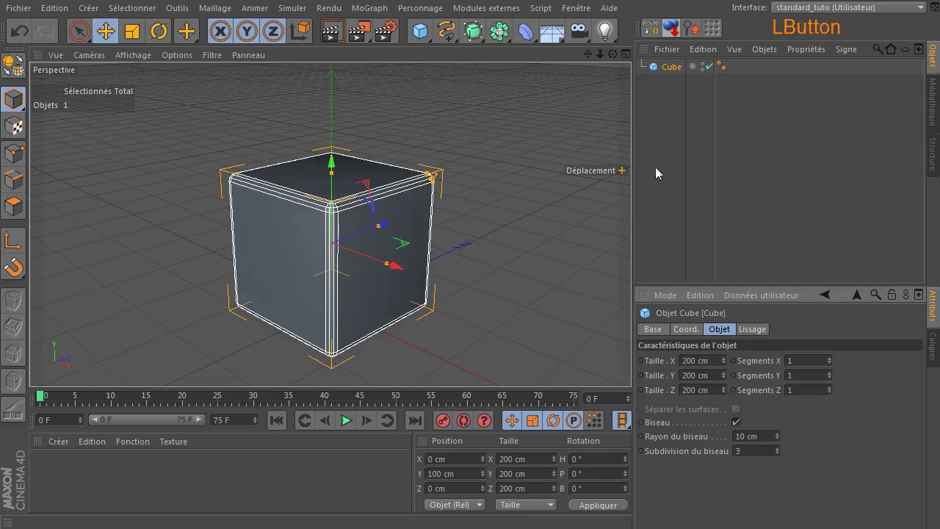
- Reduce the cube's bevel radius to 6 cm and on to 5 cm, and convert the bevelled cube to an editable object
{"action": "left_click_drag", "start_coordinate": [613, 54], "coordinate": [616, 79]}
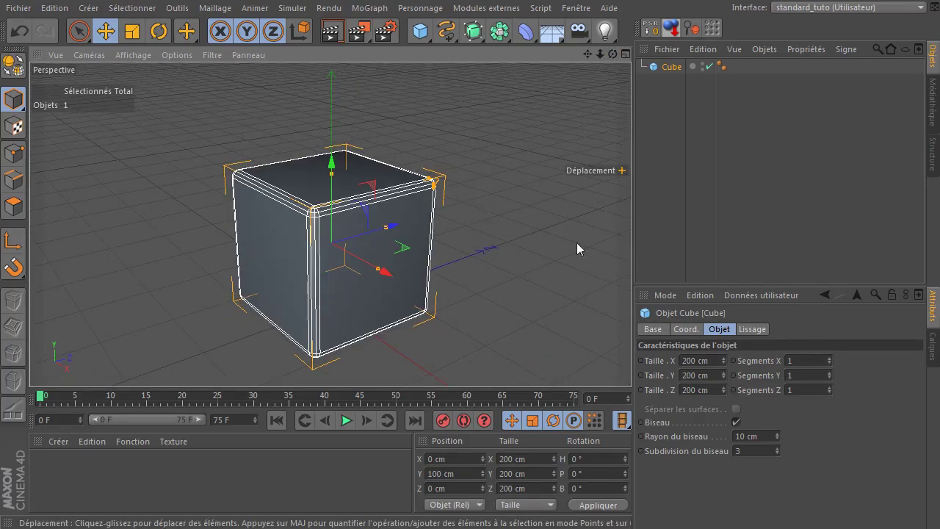
{"action": "left_click", "coordinate": [767, 440]}
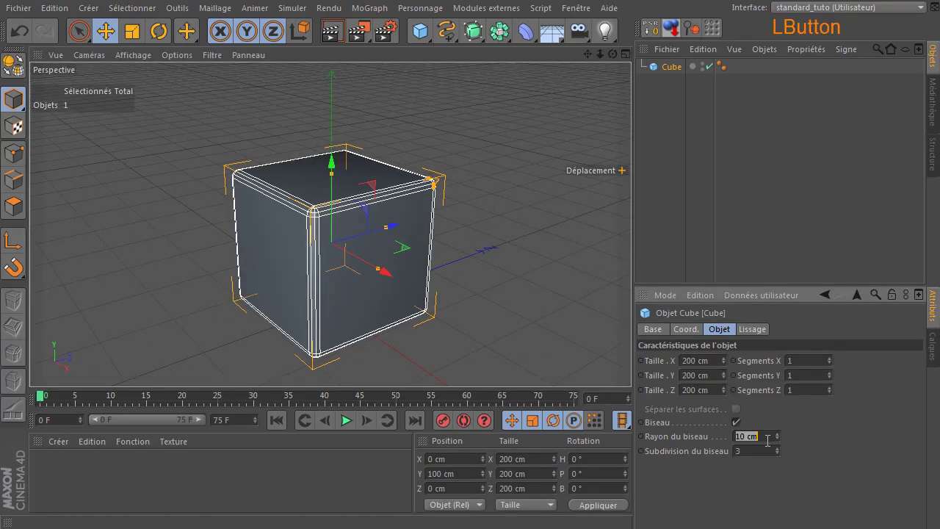
{"action": "key", "text": "Return"}
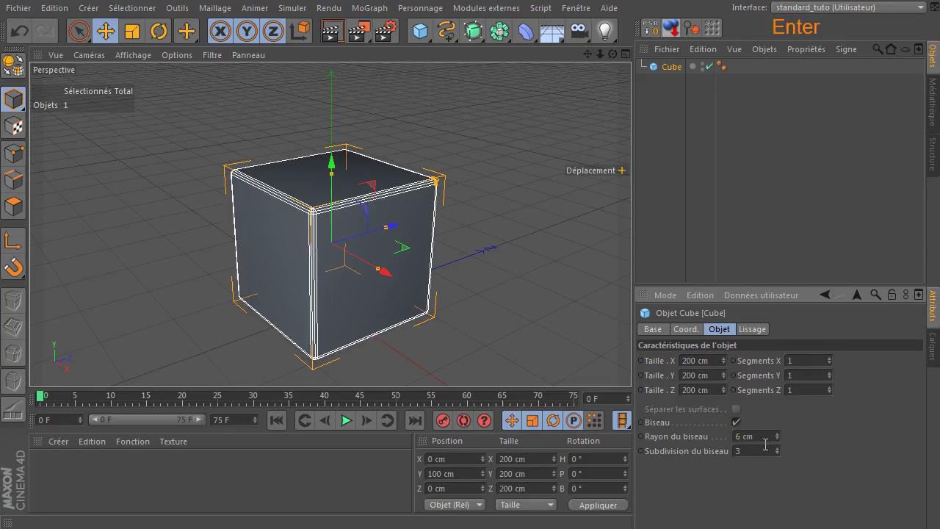
{"action": "key", "text": "Return"}
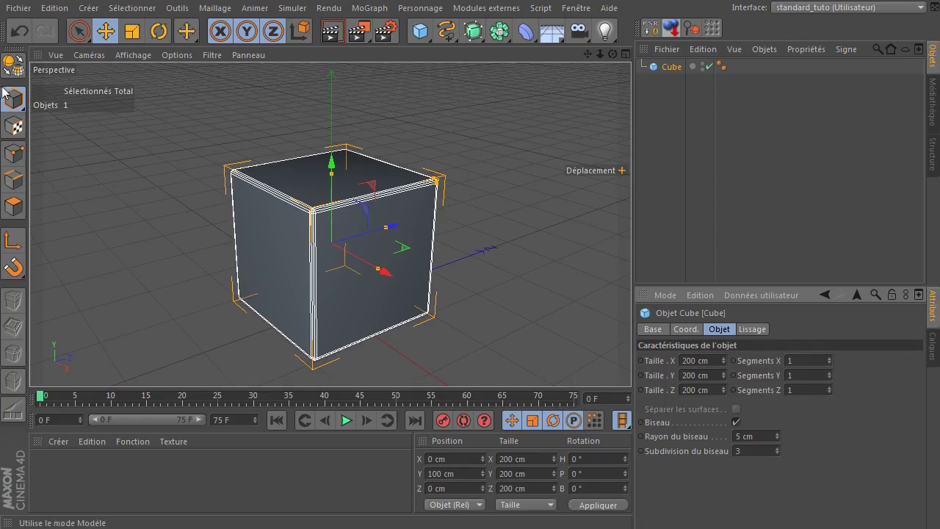
{"action": "left_click", "coordinate": [13, 64]}
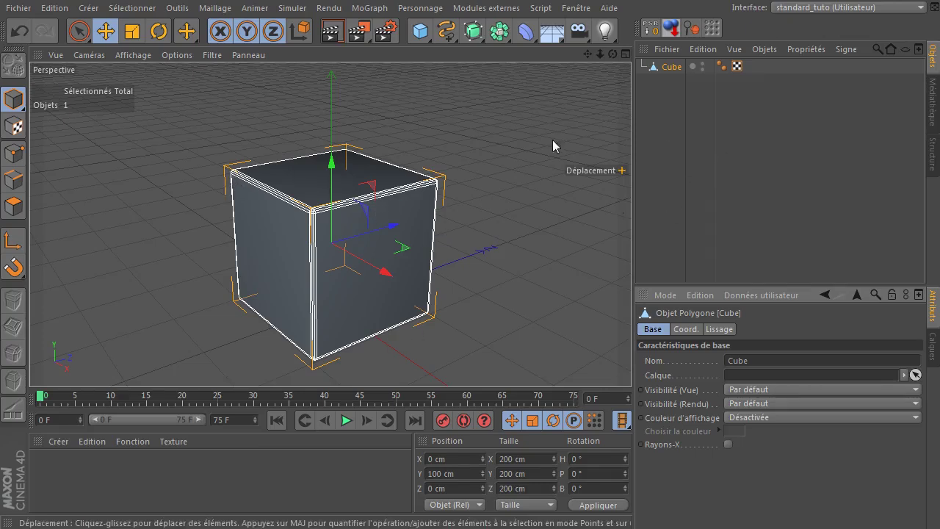
{"action": "left_click_drag", "start_coordinate": [613, 55], "coordinate": [655, 68]}
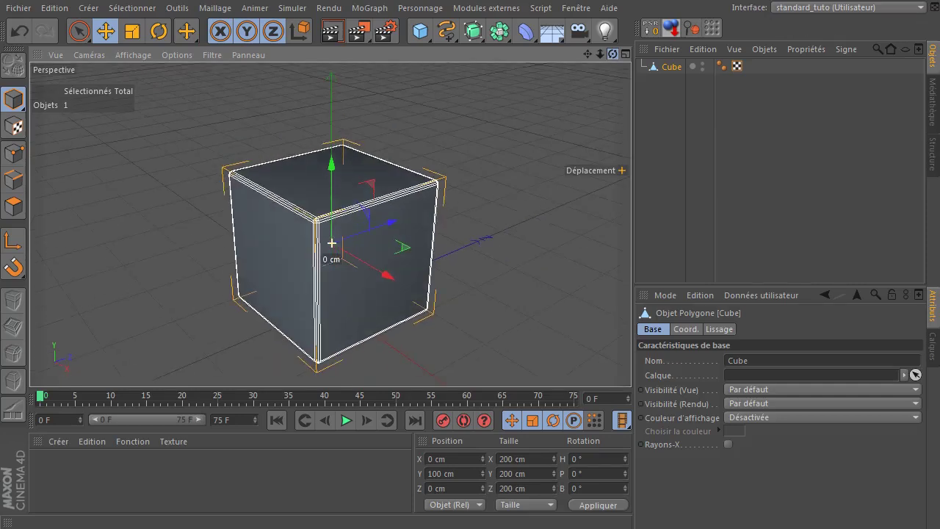
- Undo the editable conversion and the latest bevel value changes, and turn off the cube's bevel
{"action": "left_click", "coordinate": [19, 30]}
{"action": "left_click", "coordinate": [19, 31]}
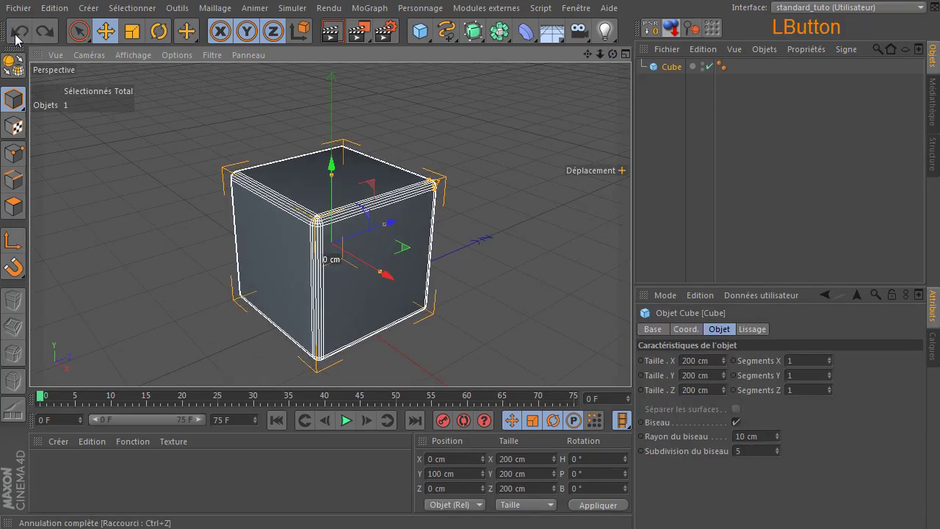
{"action": "left_click", "coordinate": [732, 429]}
{"action": "left_click", "coordinate": [736, 423]}
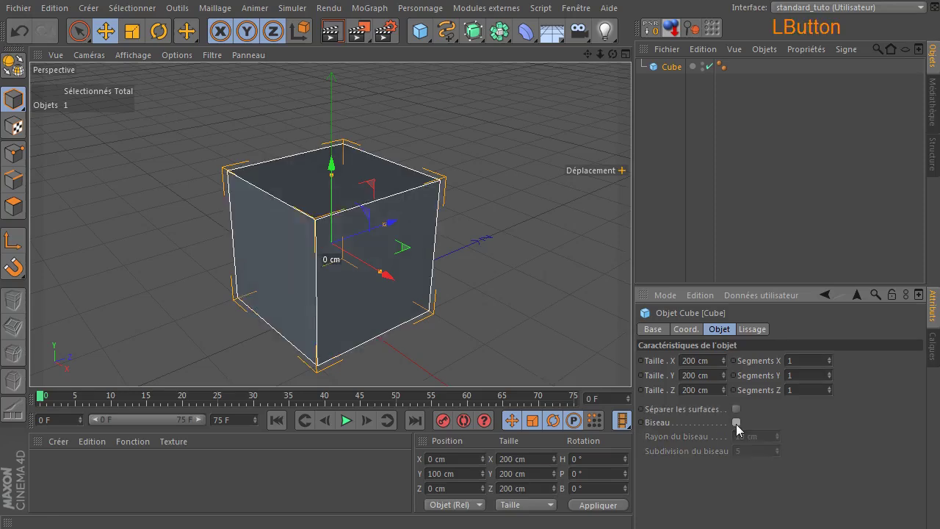
- Convert the unbevelled cube to an editable polygon object and activate edge mode
{"action": "left_click", "coordinate": [14, 66]}
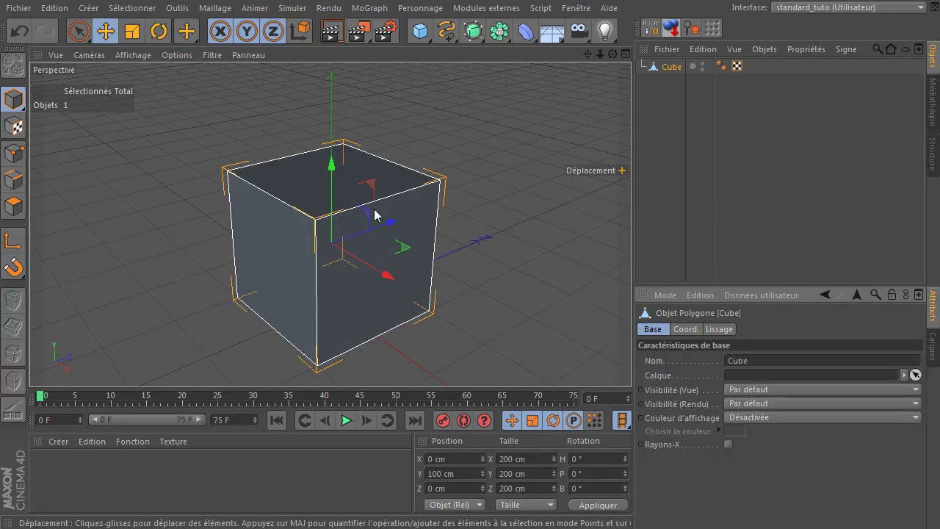
{"action": "left_click_drag", "start_coordinate": [613, 54], "coordinate": [118, 133]}
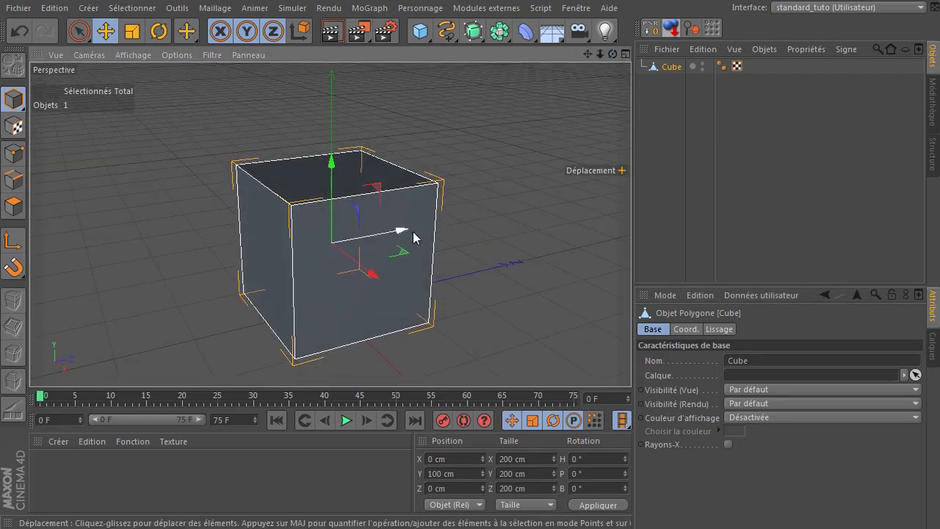
{"action": "left_click", "coordinate": [13, 180]}
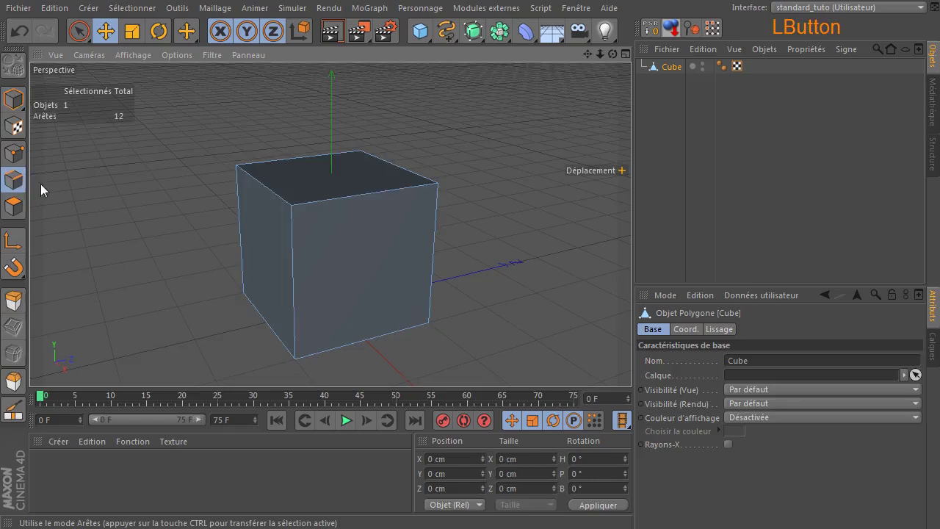
- Ring-select the cube's four edges running along Z and connect them to cut a central edge loop around it
{"action": "key", "text": "i"}
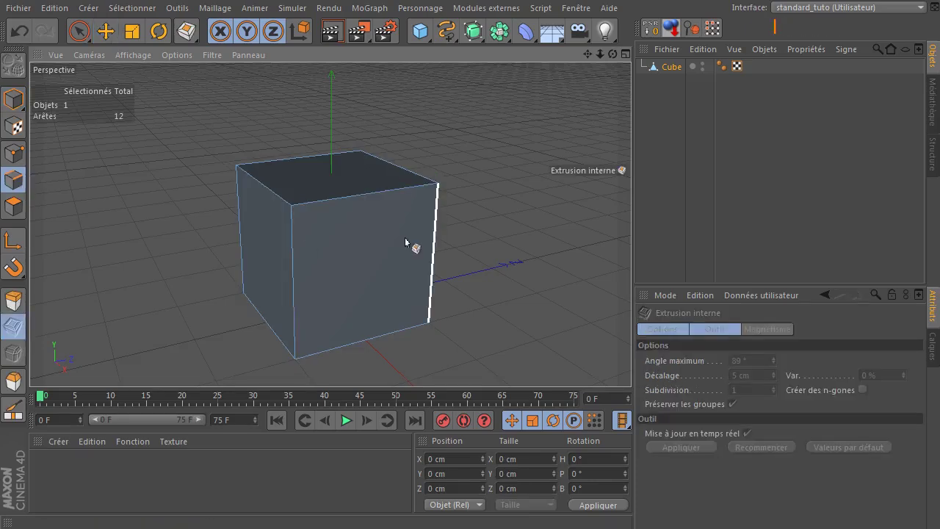
{"action": "key", "text": "u"}
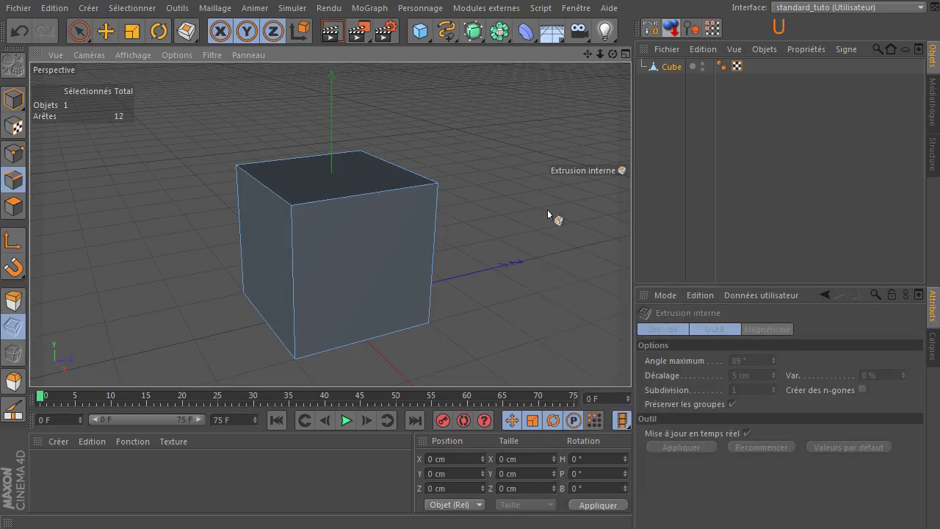
{"action": "key", "text": "b"}
{"action": "left_click", "coordinate": [335, 178]}
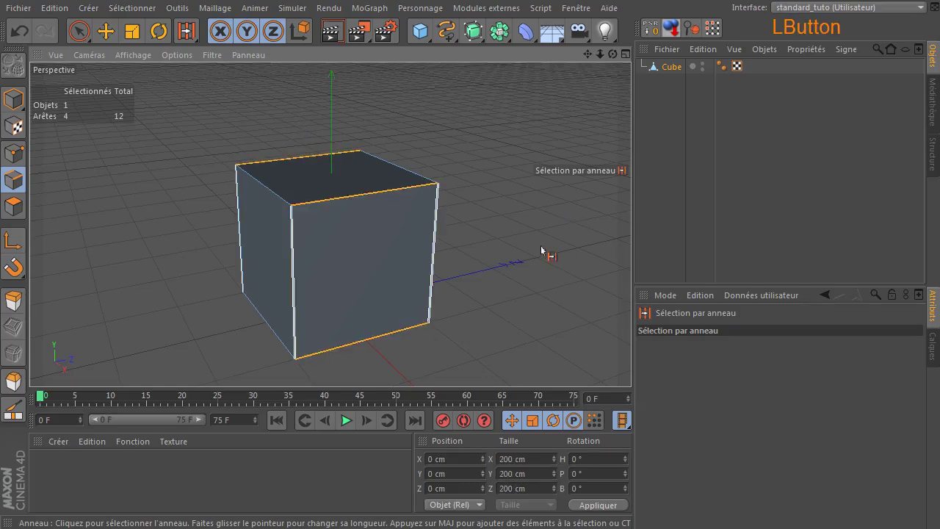
{"action": "right_click", "coordinate": [456, 141]}
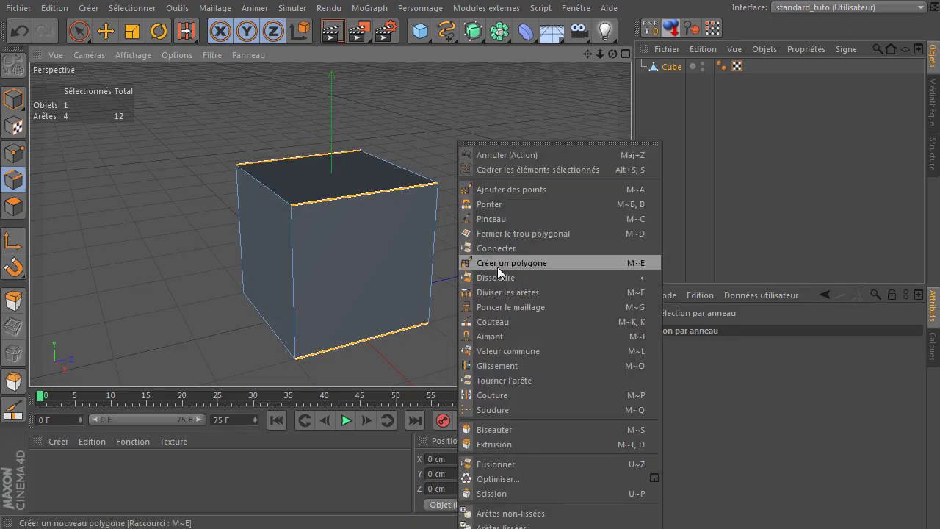
{"action": "left_click", "coordinate": [527, 248]}
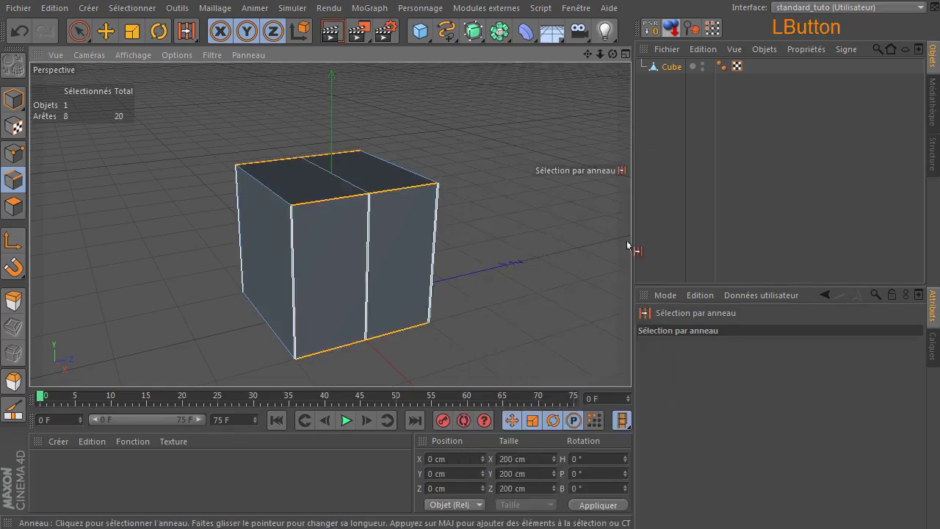
- Select the central edge on the cube's top face and raise it about 70 cm to form the roof ridge
{"action": "left_click", "coordinate": [79, 31]}
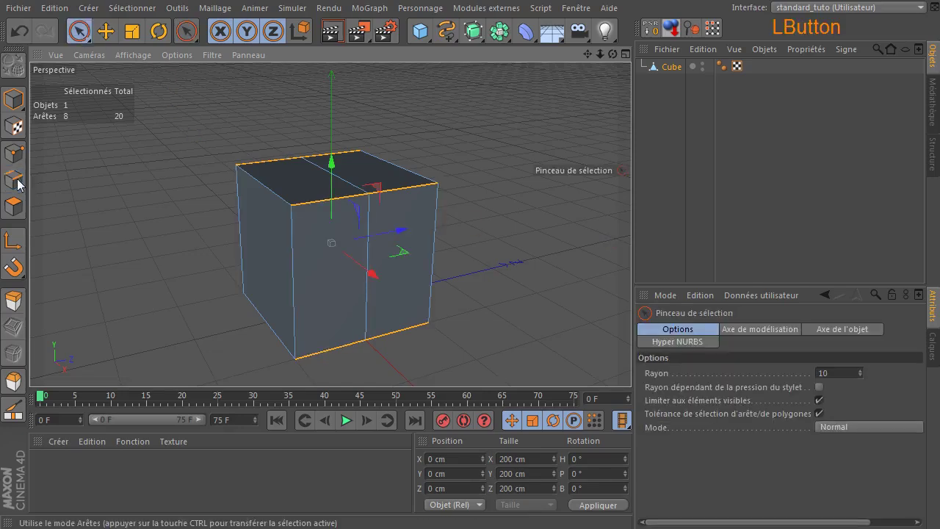
{"action": "left_click", "coordinate": [316, 177]}
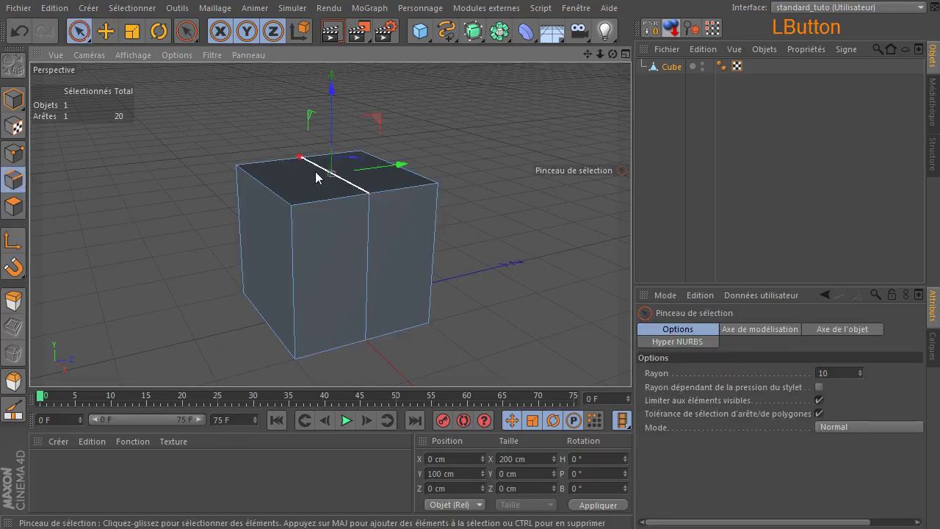
{"action": "mouse_move", "coordinate": [331, 90]}
{"action": "left_mouse_down"}
{"action": "mouse_move", "coordinate": [331, 32]}
{"action": "mouse_move", "coordinate": [331, 96]}
{"action": "left_mouse_up"}
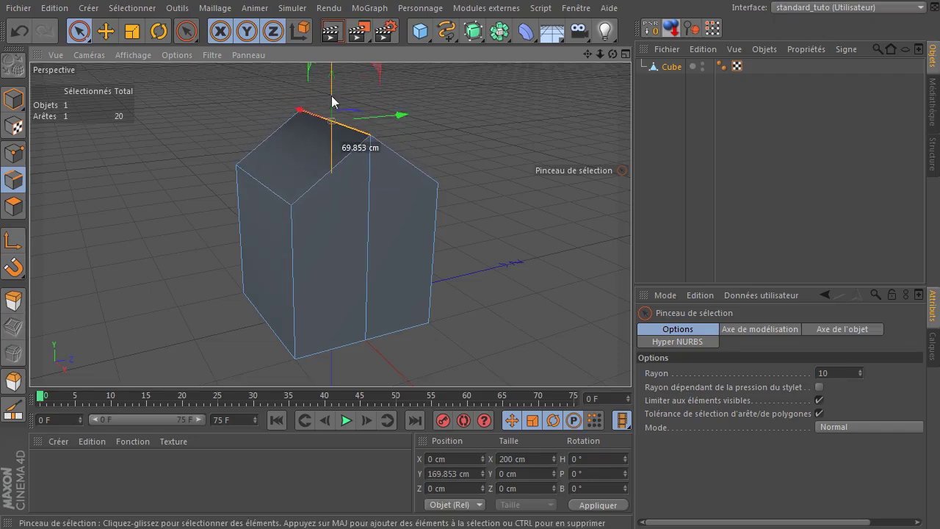
{"action": "left_click", "coordinate": [543, 145]}
- Select the two sloping roof polygons and split them into a separate object
{"action": "left_click_drag", "start_coordinate": [600, 54], "coordinate": [330, 224]}
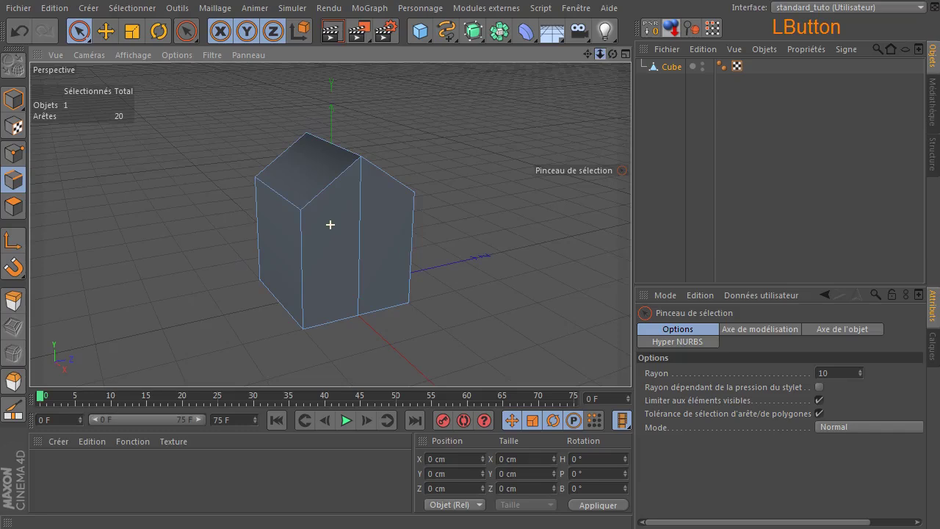
{"action": "left_click", "coordinate": [14, 207]}
{"action": "left_click", "coordinate": [298, 168]}
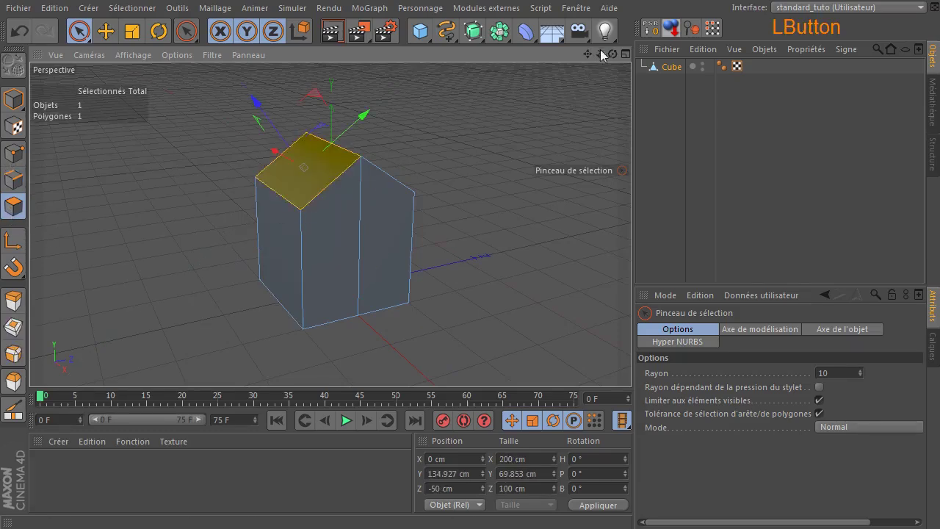
{"action": "left_click_drag", "start_coordinate": [613, 55], "coordinate": [330, 224]}
{"action": "left_click", "coordinate": [350, 178], "text": "shift"}
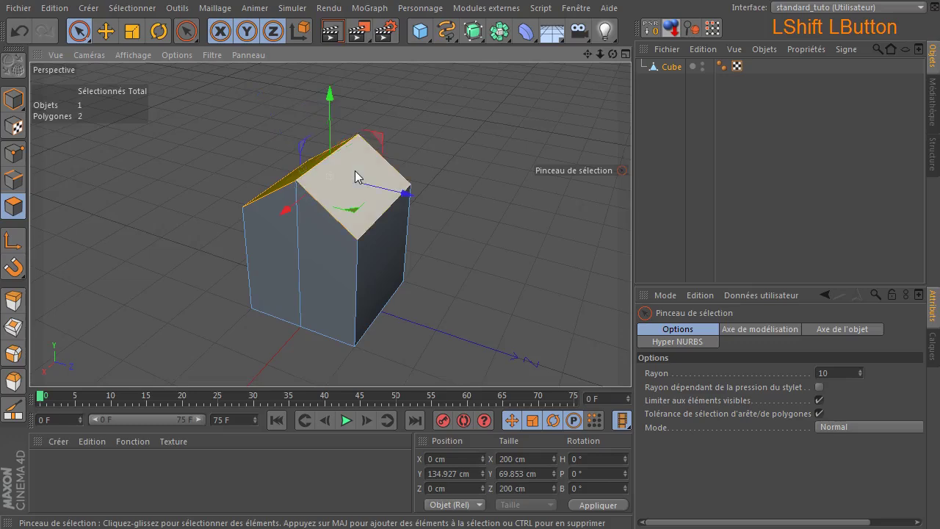
{"action": "right_click", "coordinate": [390, 124]}
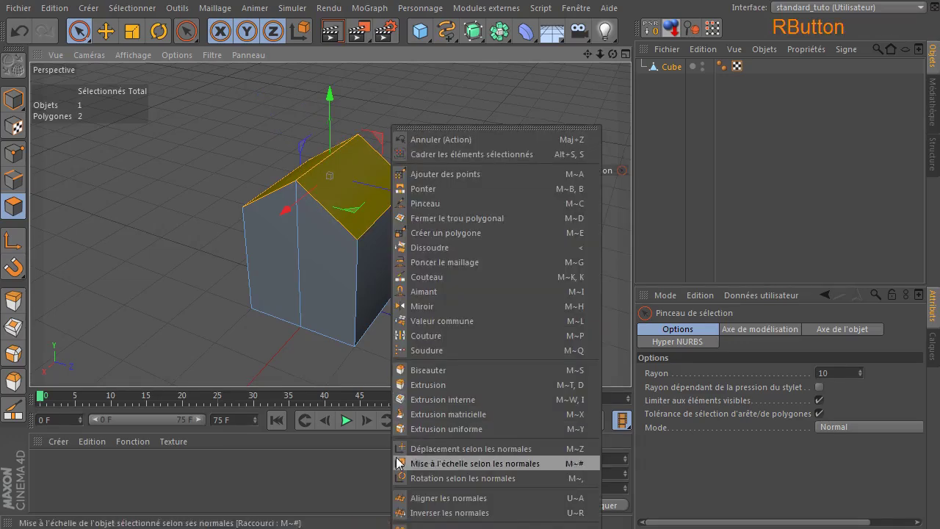
{"action": "left_click", "coordinate": [410, 501]}
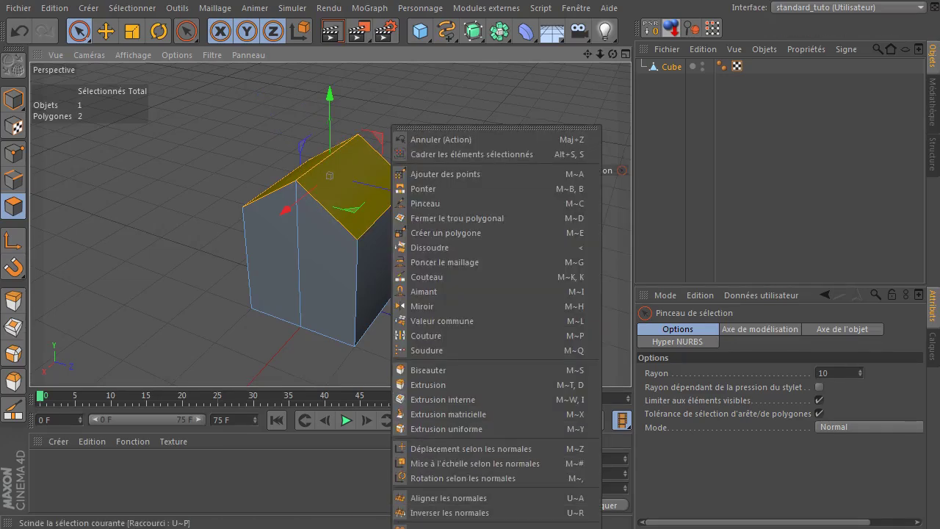
{"action": "left_click", "coordinate": [426, 526]}
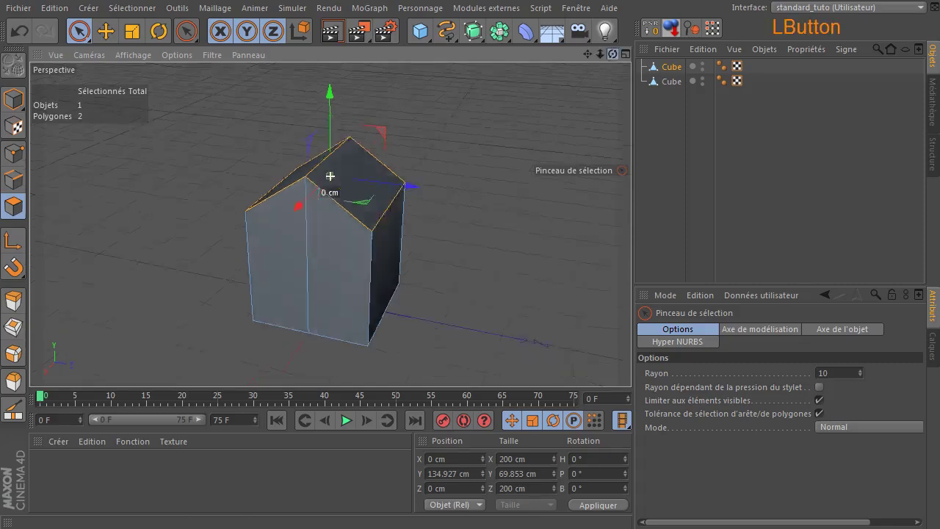
- Rename the original house body as "murs" and the split roof object as "toit"
{"action": "left_click_drag", "start_coordinate": [612, 54], "coordinate": [614, 56]}
{"action": "left_click", "coordinate": [670, 82]}
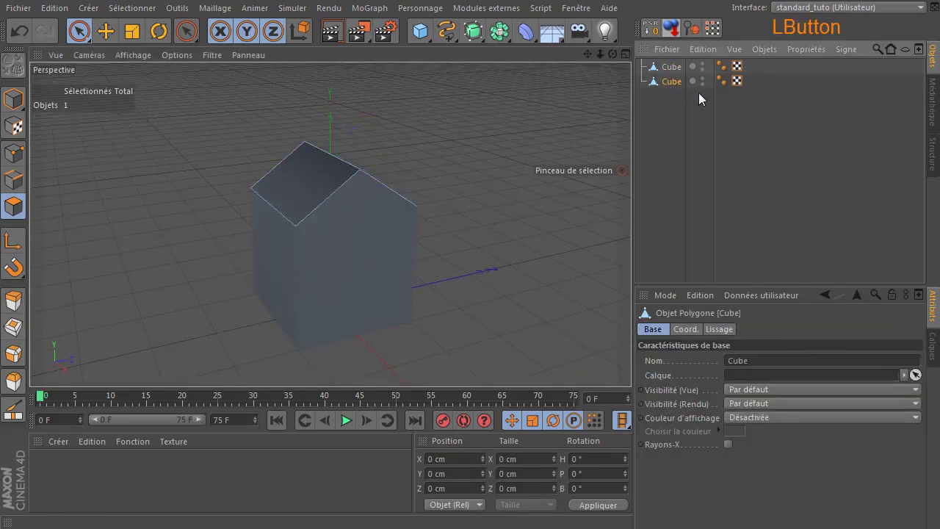
{"action": "double_click", "coordinate": [672, 67]}
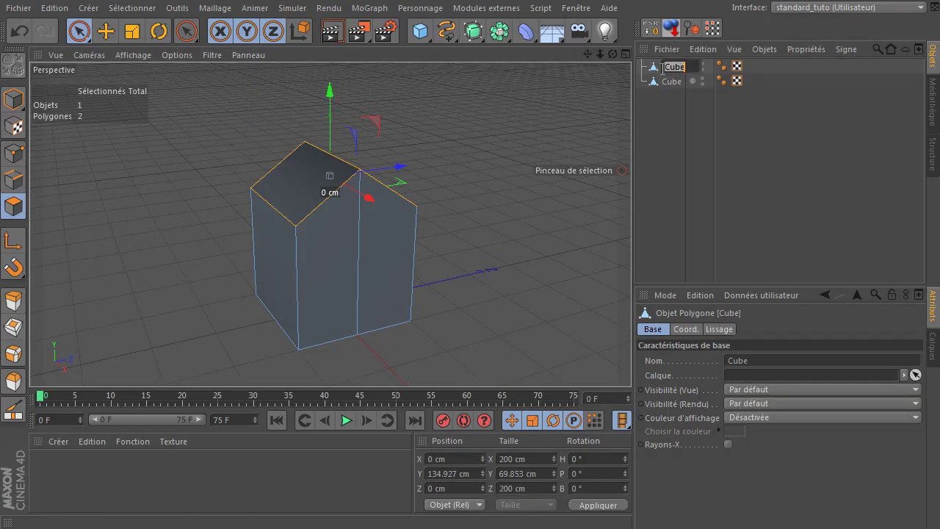
{"action": "key", "text": "Return"}
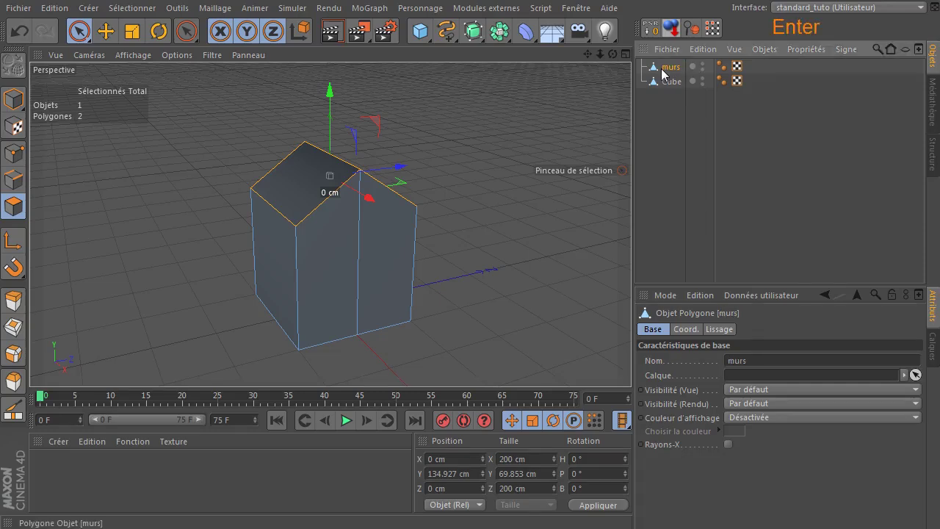
{"action": "left_click", "coordinate": [661, 84]}
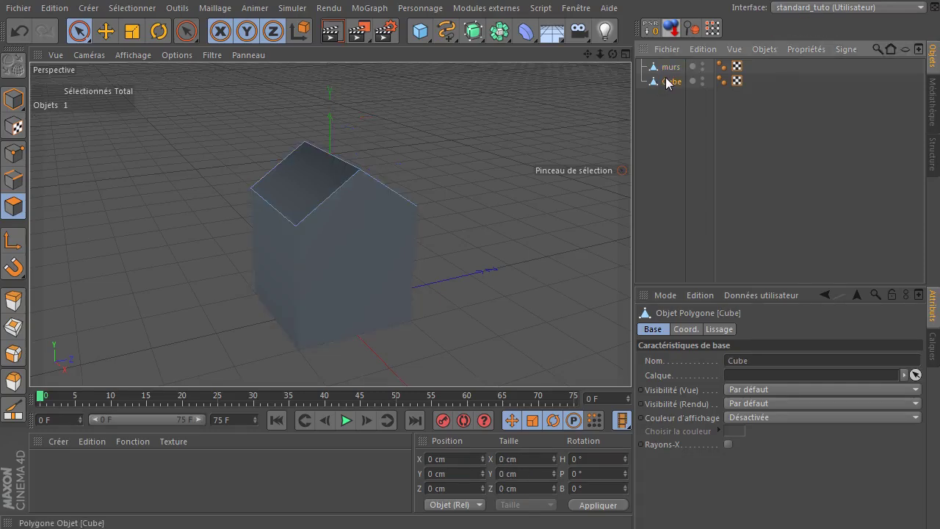
{"action": "double_click", "coordinate": [668, 82]}
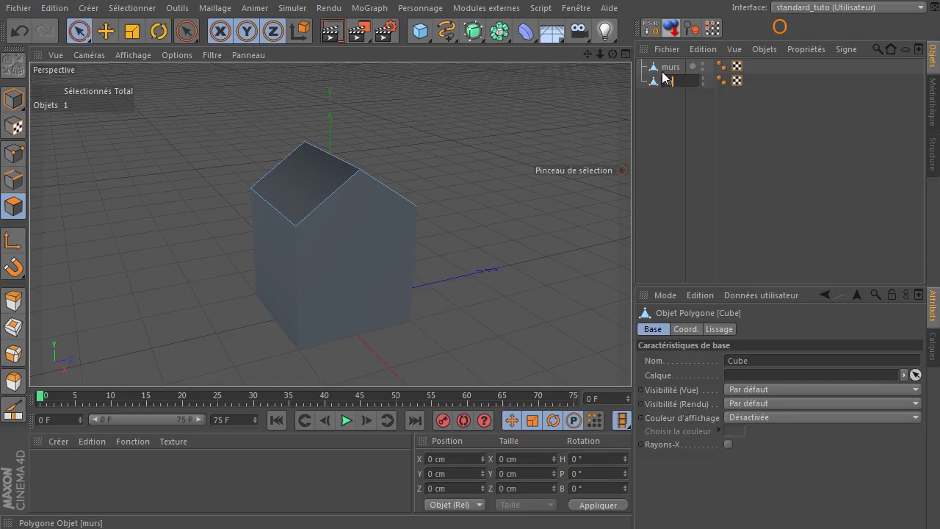
{"action": "key", "text": "Return"}
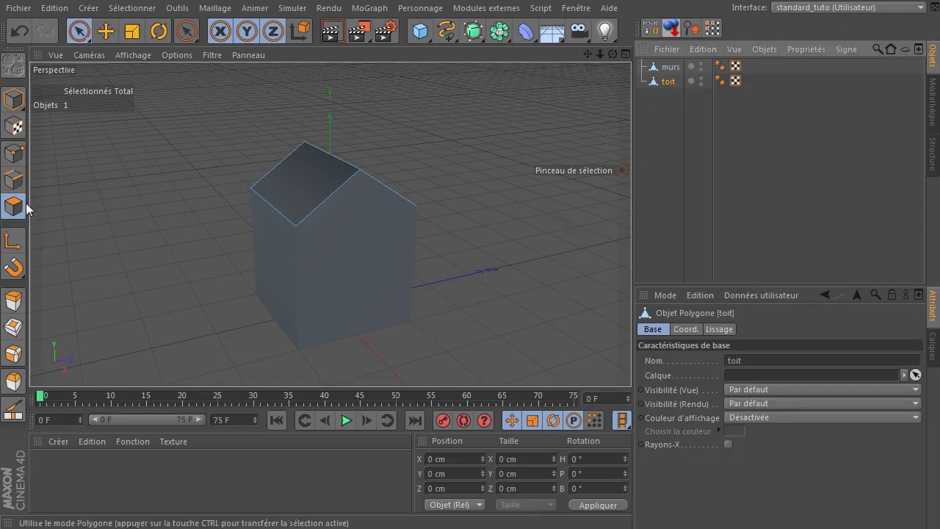
- Activate the Scale tool in model mode for the roof and display edge lines on the shaded objects
{"action": "left_click", "coordinate": [132, 31]}
{"action": "left_click", "coordinate": [13, 100]}
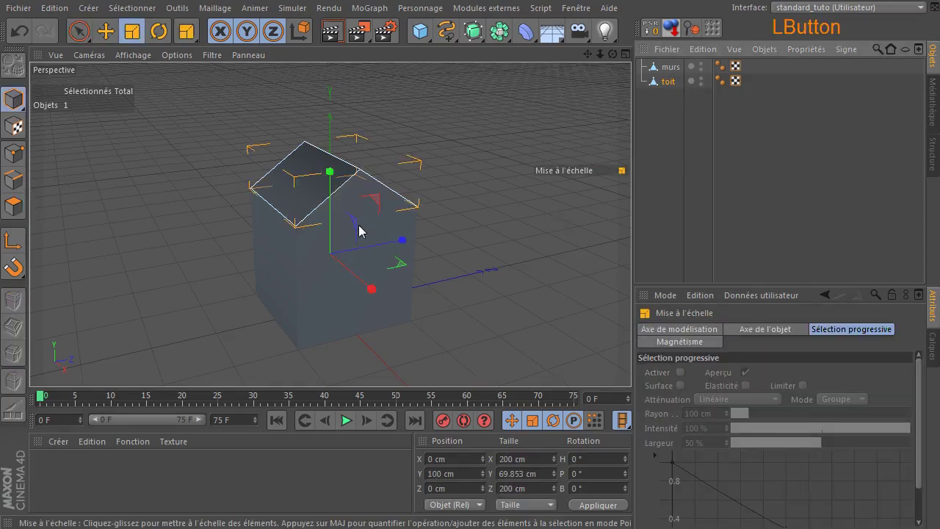
{"action": "left_click", "coordinate": [133, 55]}
{"action": "left_click", "coordinate": [136, 90]}
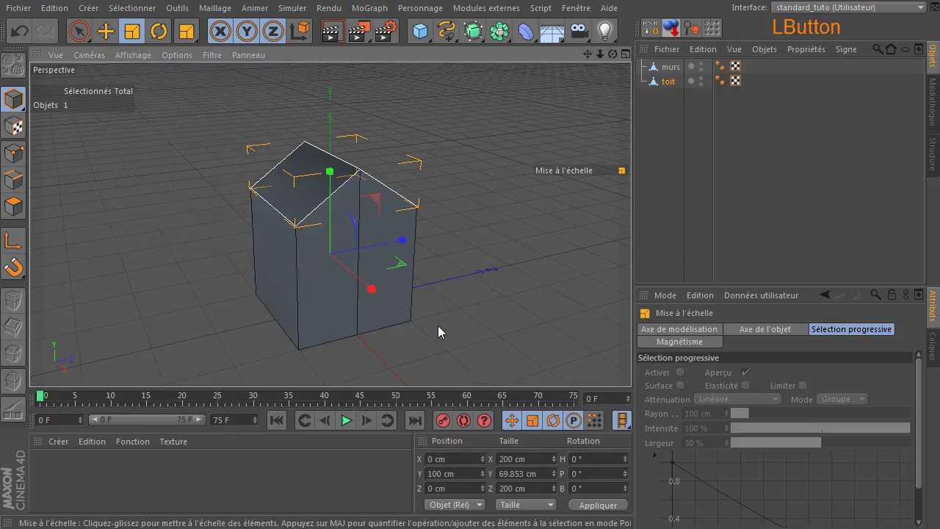
- Scale the roof along X to about 255.5 cm so it overhangs the walls, and activate edge mode
{"action": "left_click_drag", "start_coordinate": [369, 288], "coordinate": [379, 299]}
{"action": "left_click_drag", "start_coordinate": [612, 57], "coordinate": [412, 264]}
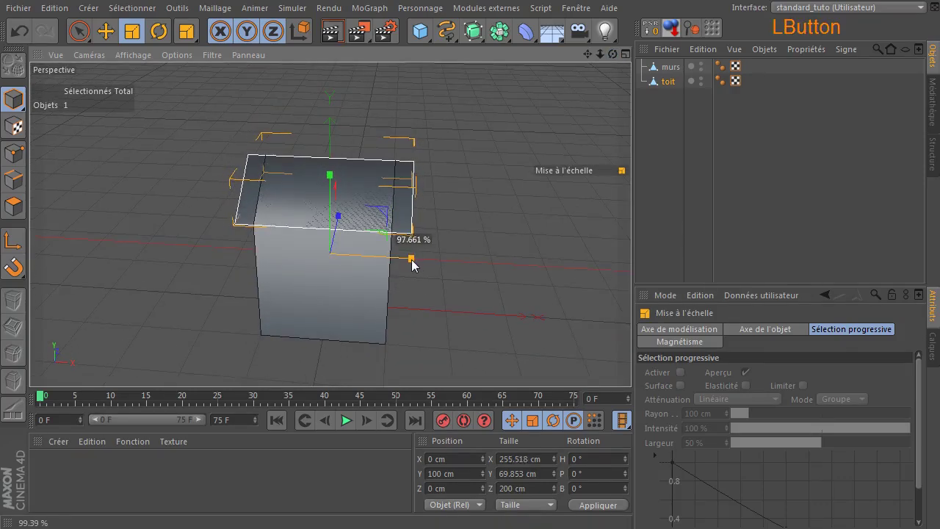
{"action": "left_click_drag", "start_coordinate": [613, 54], "coordinate": [243, 246]}
{"action": "left_click", "coordinate": [13, 180]}
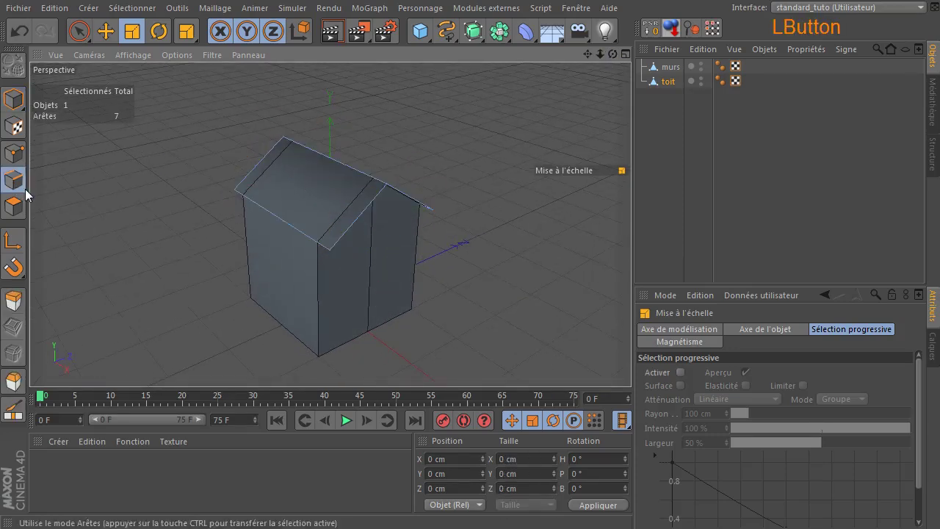
{"action": "left_click_drag", "start_coordinate": [278, 181], "coordinate": [257, 209]}
{"action": "left_click", "coordinate": [19, 32]}
{"action": "left_click_drag", "start_coordinate": [305, 238], "coordinate": [285, 231]}
{"action": "left_click", "coordinate": [20, 32]}
- Select the two lower eave edges of the roof and extrude them outward by 29.9 cm
{"action": "left_click", "coordinate": [79, 33]}
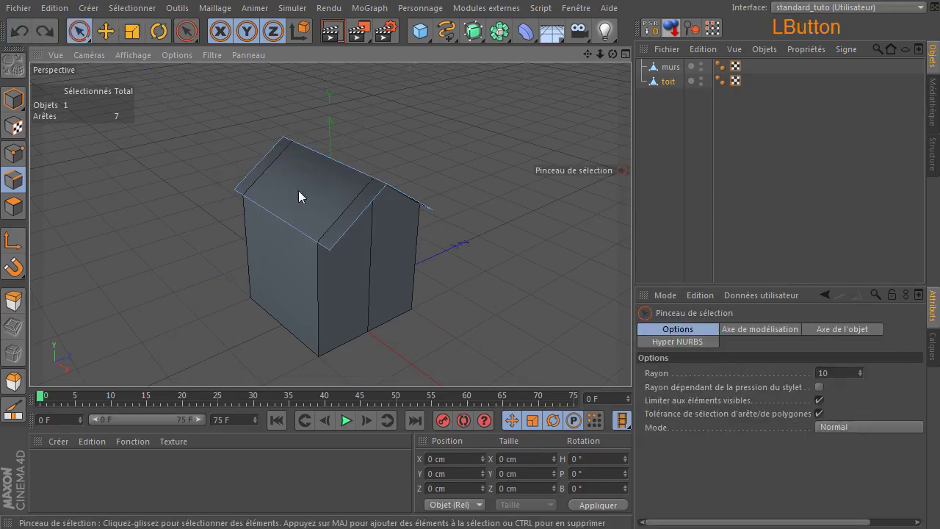
{"action": "left_click", "coordinate": [293, 226]}
{"action": "left_click_drag", "start_coordinate": [612, 55], "coordinate": [470, 62]}
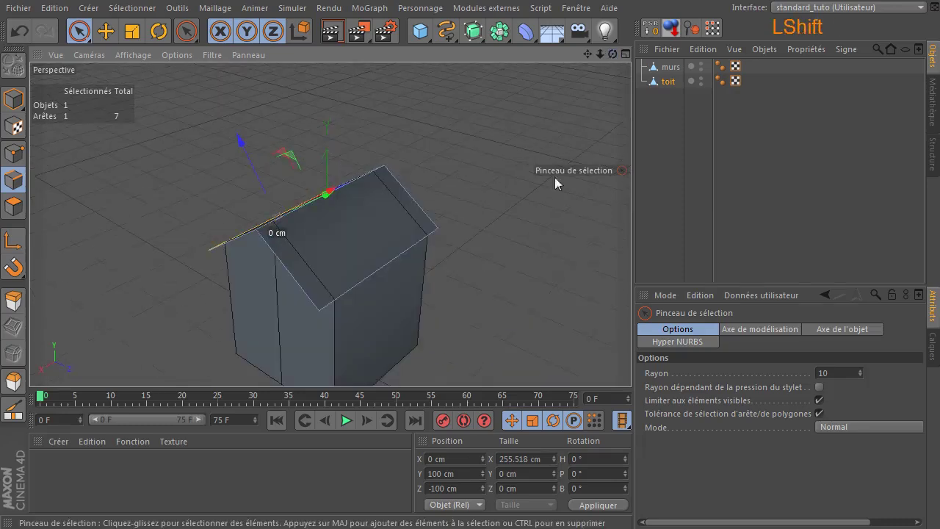
{"action": "left_click", "coordinate": [385, 248], "text": "shift"}
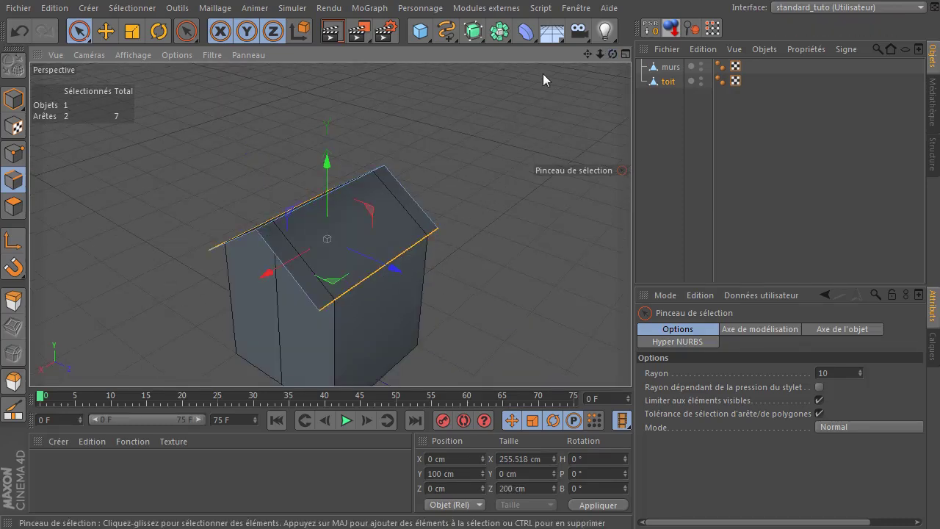
{"action": "key", "text": "d"}
{"action": "left_click_drag", "start_coordinate": [466, 130], "coordinate": [495, 133]}
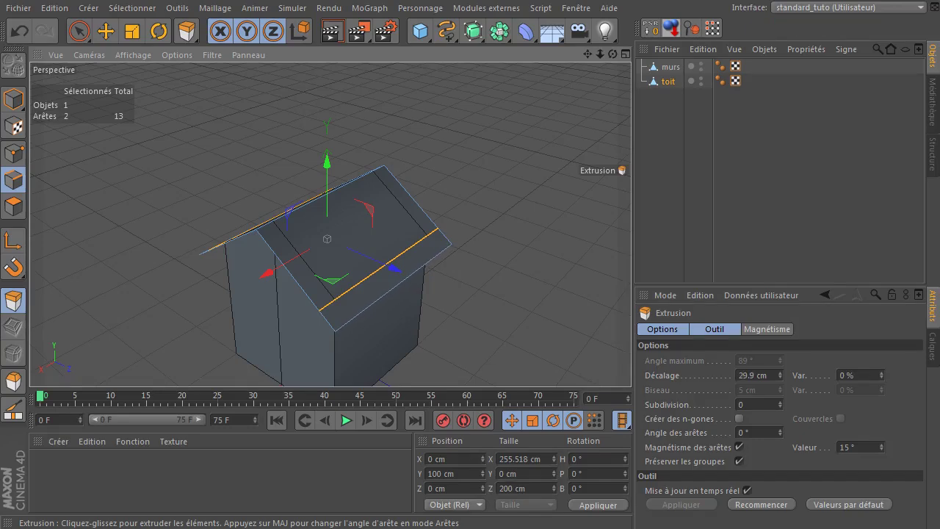
- Select the two inner lengthwise edges where the eave extensions start and dissolve them
{"action": "left_click_drag", "start_coordinate": [613, 55], "coordinate": [544, 85]}
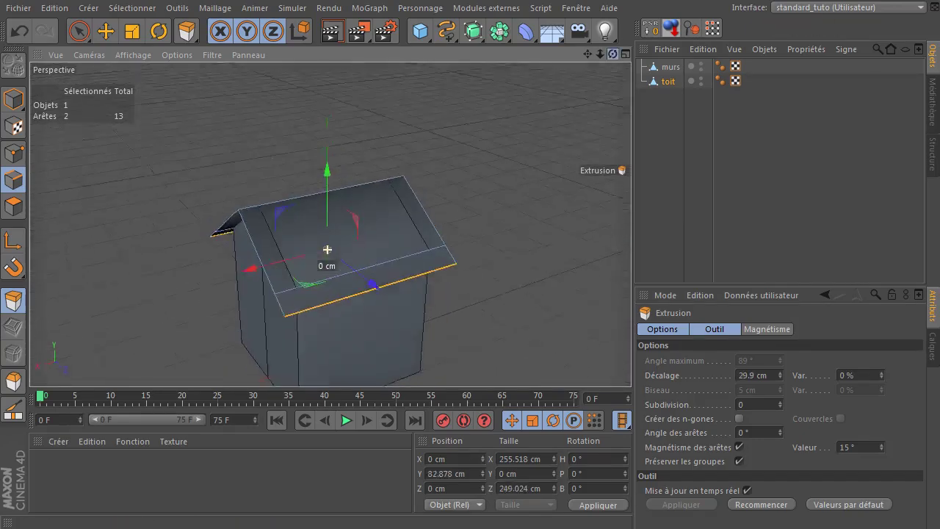
{"action": "left_click", "coordinate": [79, 31]}
{"action": "left_click", "coordinate": [419, 259]}
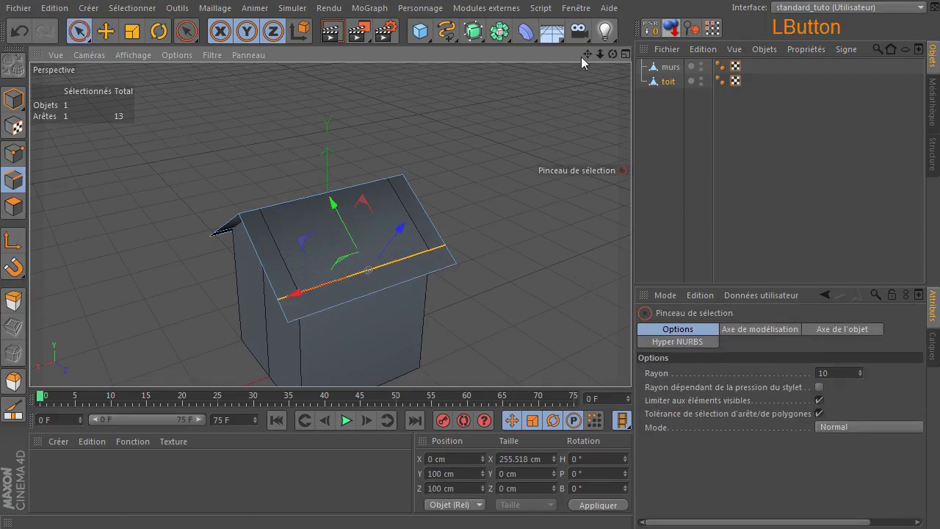
{"action": "mouse_move", "coordinate": [620, 54]}
{"action": "left_mouse_down"}
{"action": "mouse_move", "coordinate": [632, 69]}
{"action": "mouse_move", "coordinate": [621, 58]}
{"action": "left_mouse_up"}
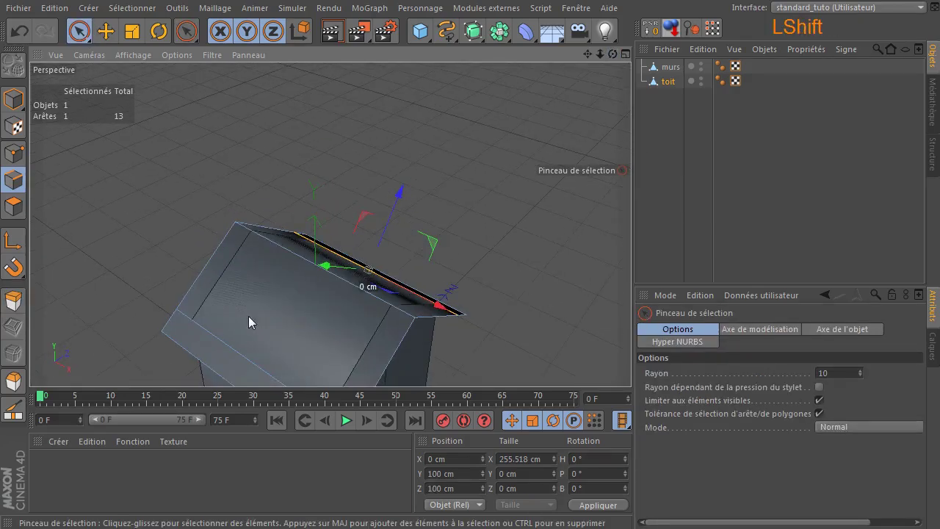
{"action": "left_click", "coordinate": [220, 349], "text": "shift"}
{"action": "right_click", "coordinate": [302, 103]}
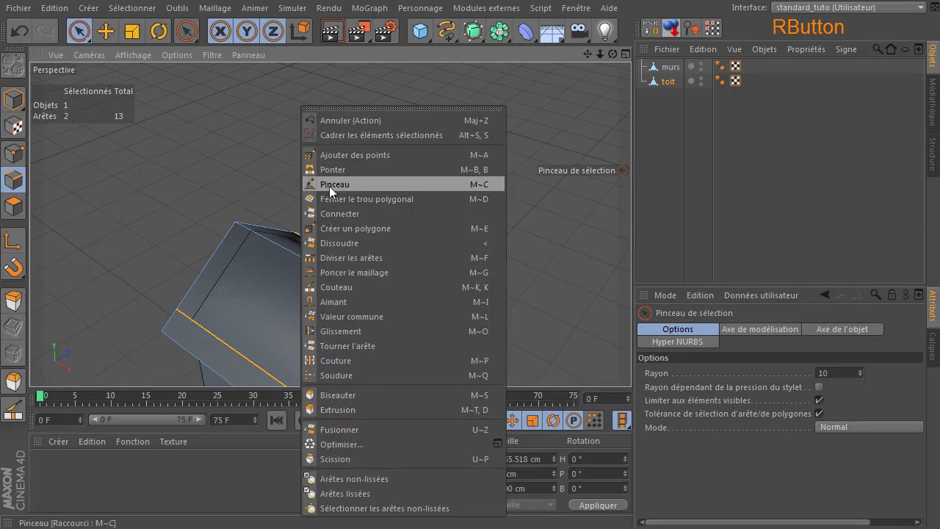
{"action": "left_click", "coordinate": [359, 245]}
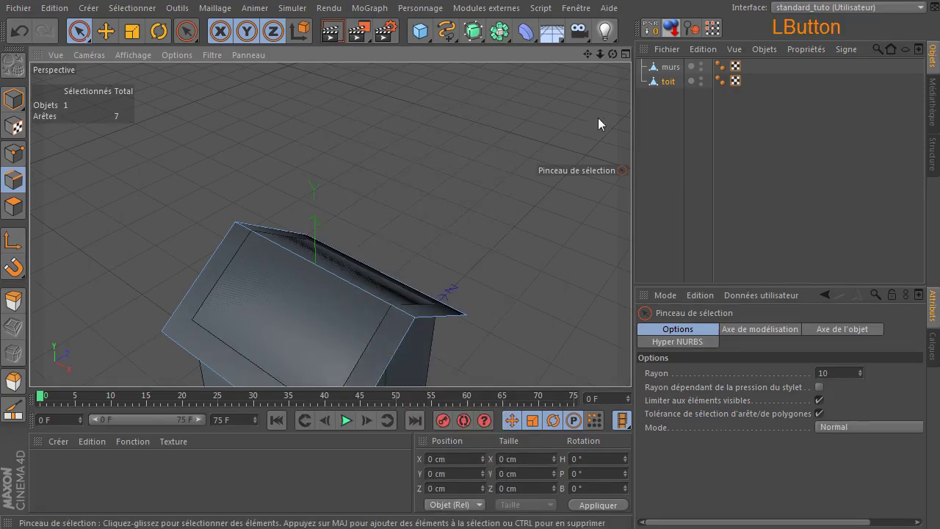
- Select all of the roof's polygons and extrude them outward by about 9.5 cm to give the roof thickness
{"action": "left_click_drag", "start_coordinate": [612, 54], "coordinate": [216, 165]}
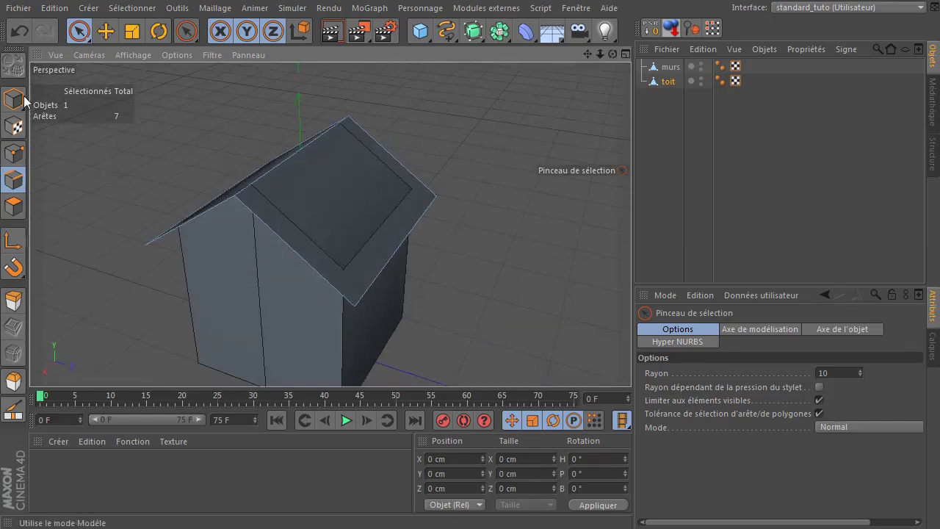
{"action": "left_click", "coordinate": [13, 206]}
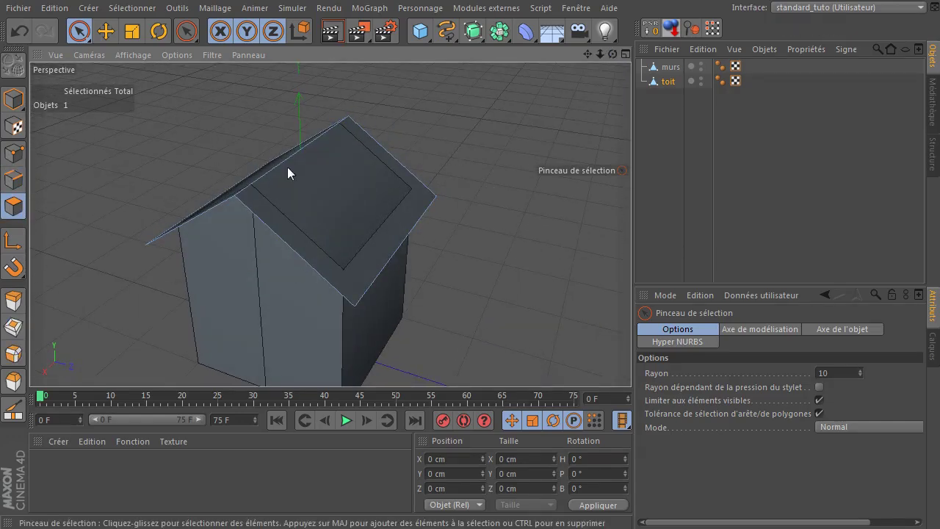
{"action": "key", "text": "ctrl+a"}
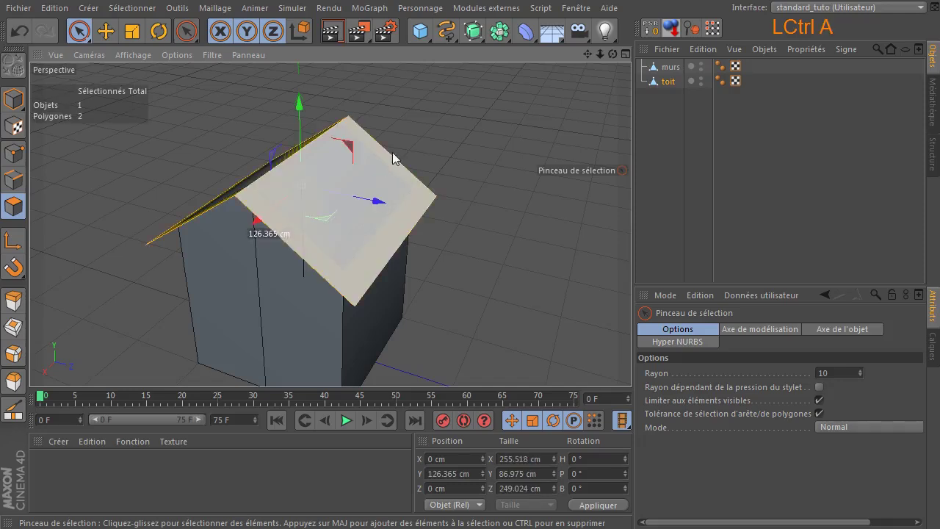
{"action": "key", "text": "d"}
{"action": "left_click_drag", "start_coordinate": [507, 143], "coordinate": [536, 140]}
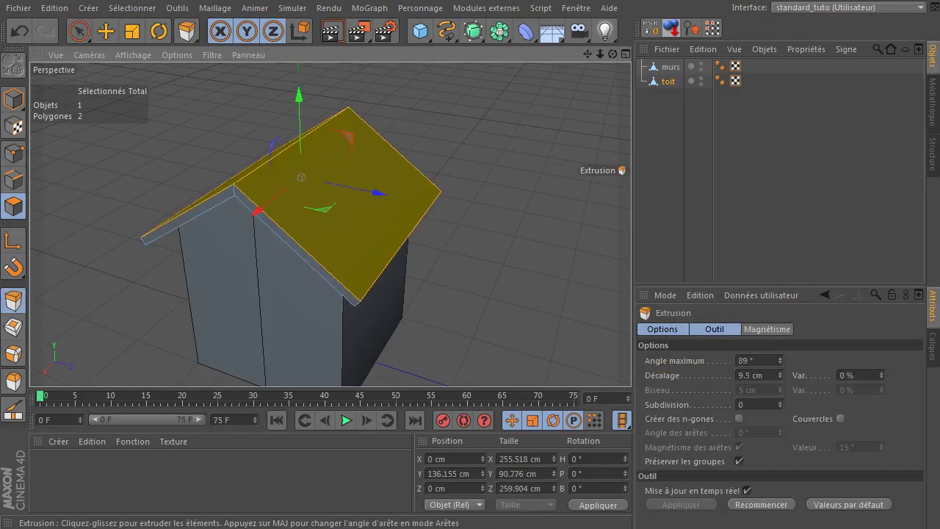
- Set the roof extrusion's maximum angle to 92° and enable caps to close its underside
{"action": "left_click", "coordinate": [780, 358]}
{"action": "left_click", "coordinate": [780, 358]}
{"action": "left_click", "coordinate": [780, 358]}
{"action": "left_click_drag", "start_coordinate": [613, 54], "coordinate": [548, 66]}
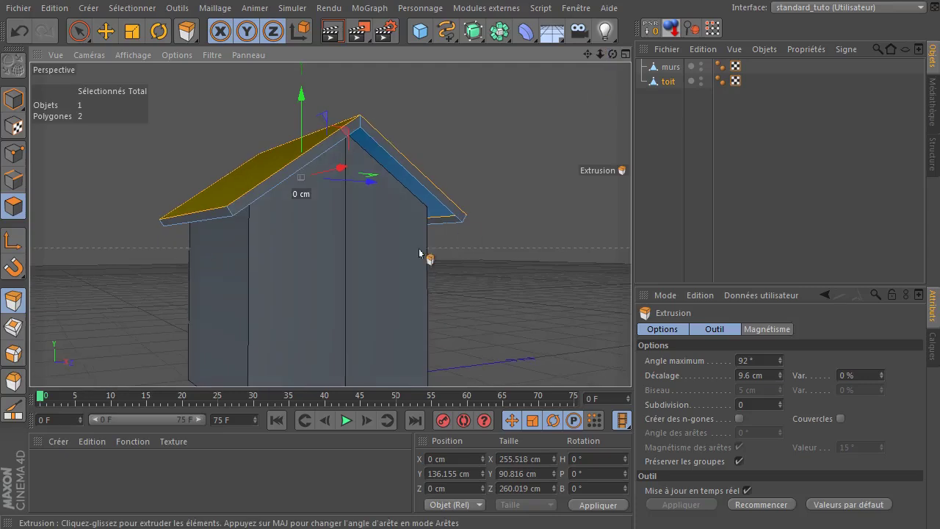
{"action": "left_click", "coordinate": [841, 419]}
{"action": "left_click_drag", "start_coordinate": [737, 282], "coordinate": [738, 231]}
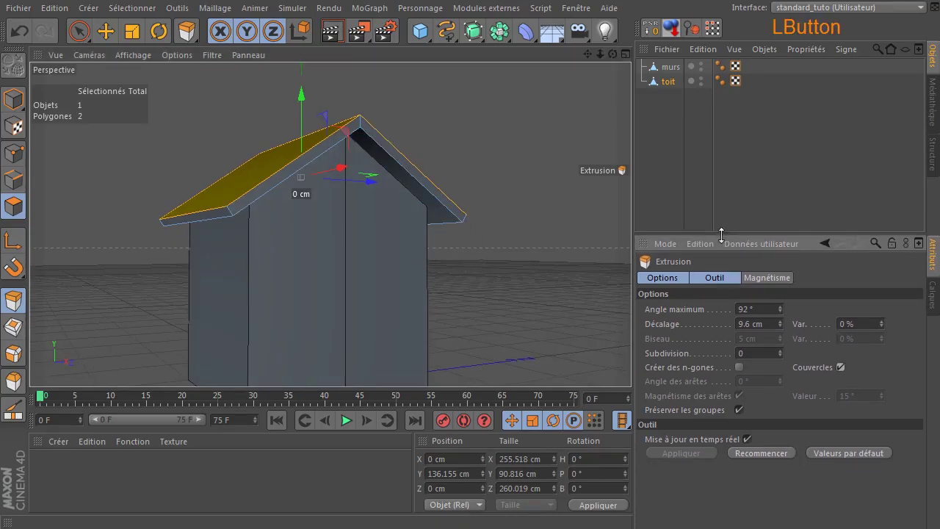
- Activate the Live Selection tool and deselect the roof polygons
{"action": "left_click_drag", "start_coordinate": [611, 58], "coordinate": [100, 58]}
{"action": "left_click", "coordinate": [79, 31]}
{"action": "left_click", "coordinate": [482, 135]}
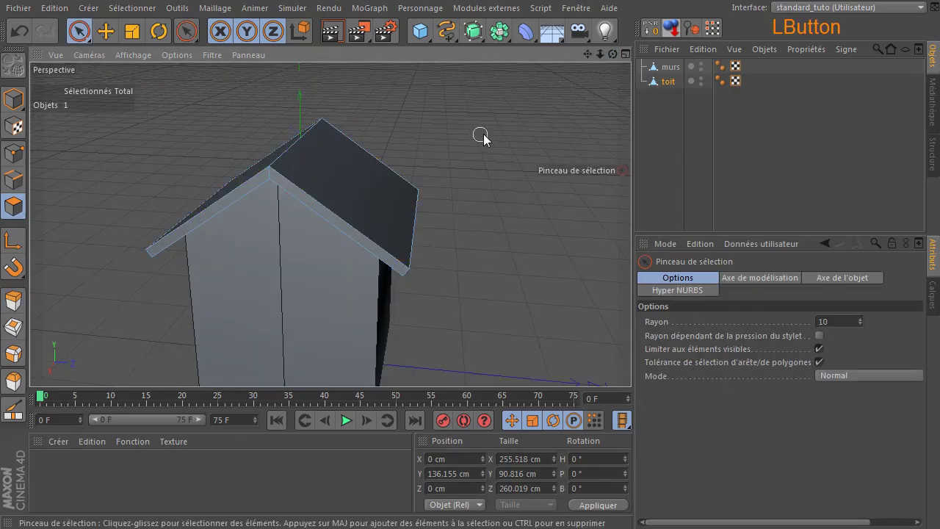
- Add a cube primitive for the chimney and set its size to 50 × 100 × 50 cm
{"action": "left_click_drag", "start_coordinate": [421, 31], "coordinate": [588, 44]}
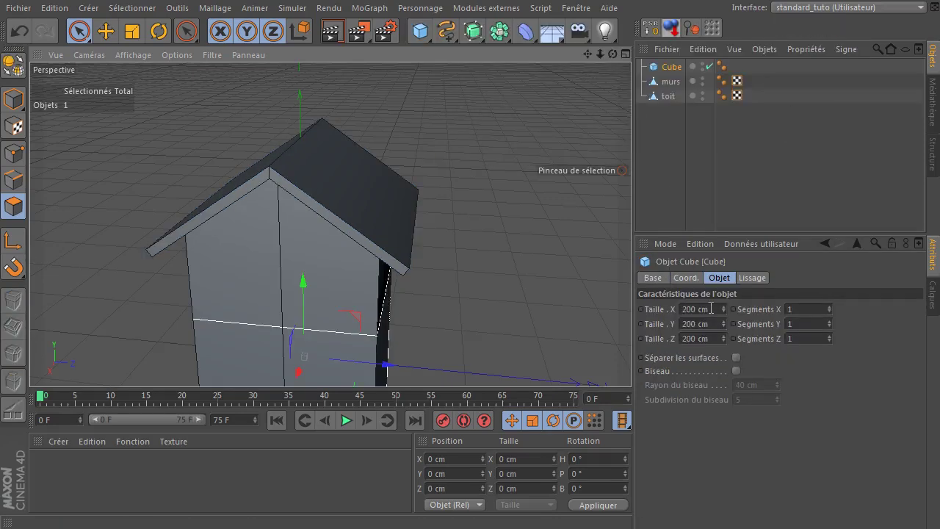
{"action": "left_click", "coordinate": [710, 308]}
{"action": "left_click", "coordinate": [701, 338]}
{"action": "type", "text": "50"}
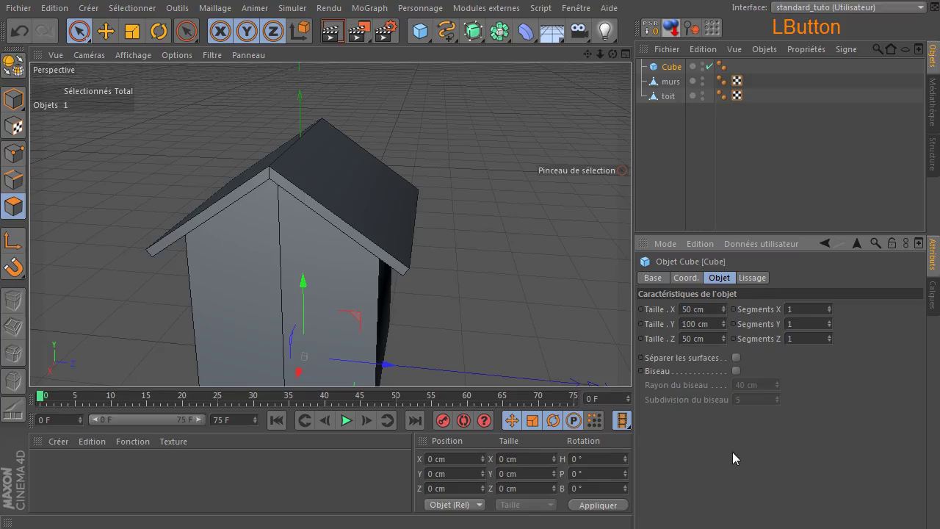
- Move the chimney cube up through the roof to about Y 269.4 cm and Z -50.6 cm
{"action": "left_click_drag", "start_coordinate": [613, 54], "coordinate": [566, 57]}
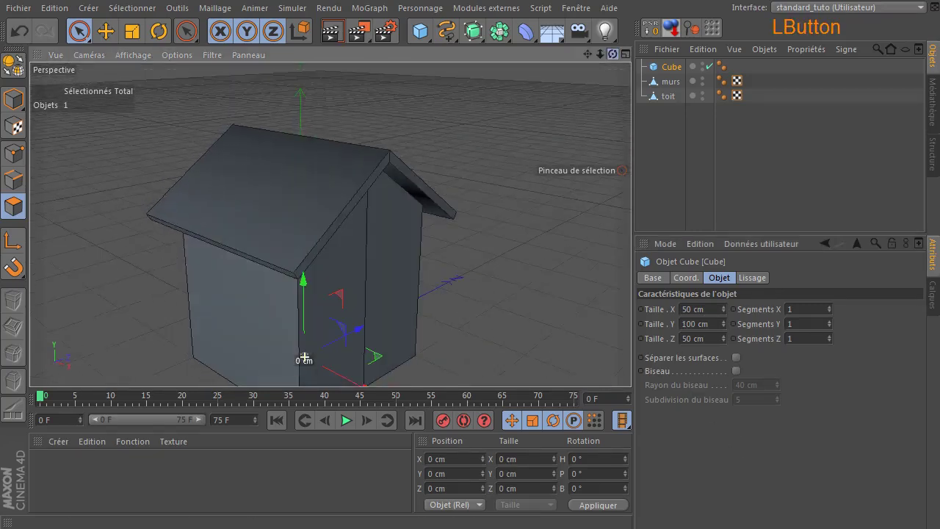
{"action": "left_click_drag", "start_coordinate": [302, 281], "coordinate": [301, 138]}
{"action": "left_click_drag", "start_coordinate": [359, 149], "coordinate": [331, 152]}
- Duplicate the chimney cube and scale the copy in model mode to about 55.9 × 25.7 × 55.9 cm
{"action": "left_click_drag", "start_coordinate": [612, 53], "coordinate": [684, 64]}
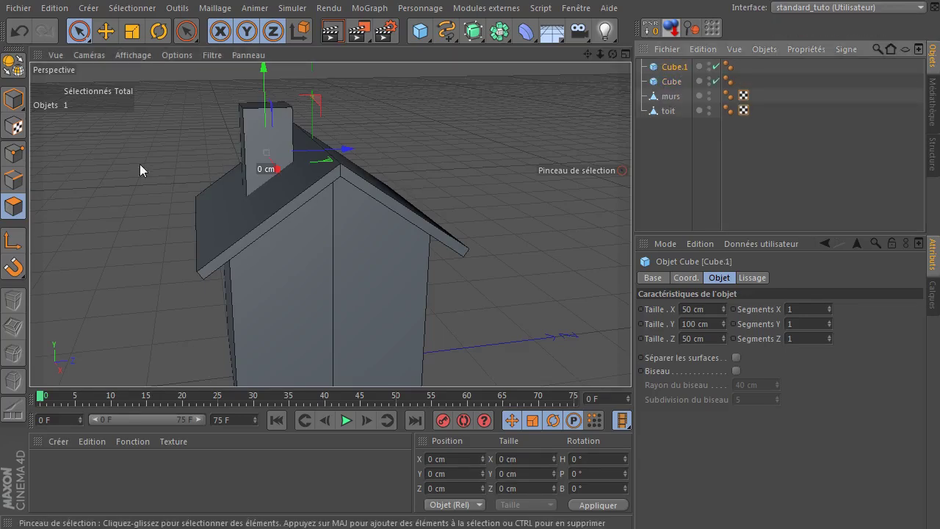
{"action": "left_click", "coordinate": [14, 103]}
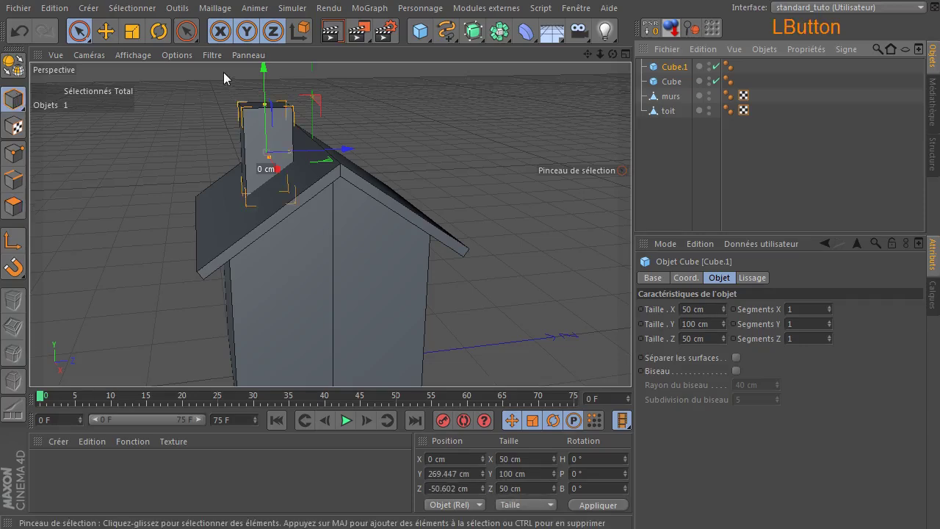
{"action": "left_click", "coordinate": [133, 31]}
{"action": "left_click_drag", "start_coordinate": [613, 54], "coordinate": [662, 105]}
{"action": "left_click_drag", "start_coordinate": [262, 115], "coordinate": [435, 178]}
- Move the copied cube up to about Y 321.6 cm so it caps the chimney
{"action": "left_click", "coordinate": [106, 31]}
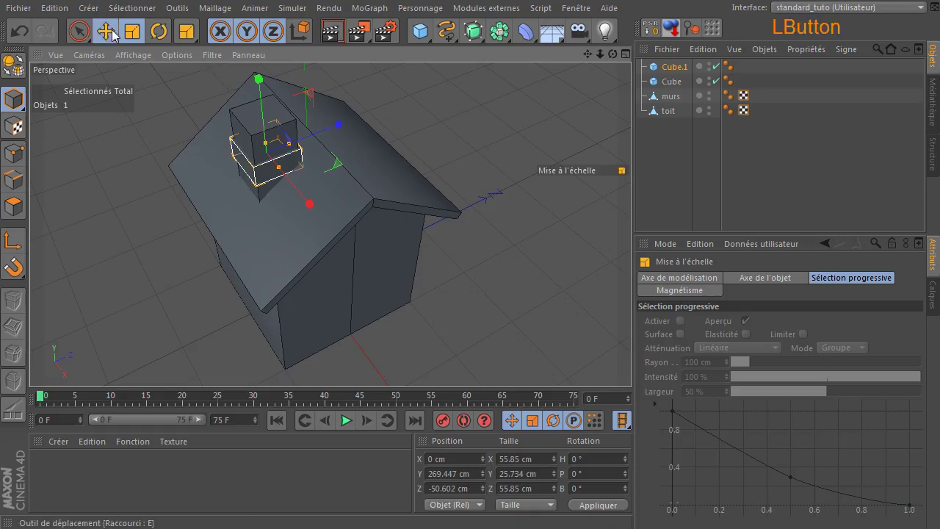
{"action": "left_click_drag", "start_coordinate": [258, 81], "coordinate": [257, 43]}
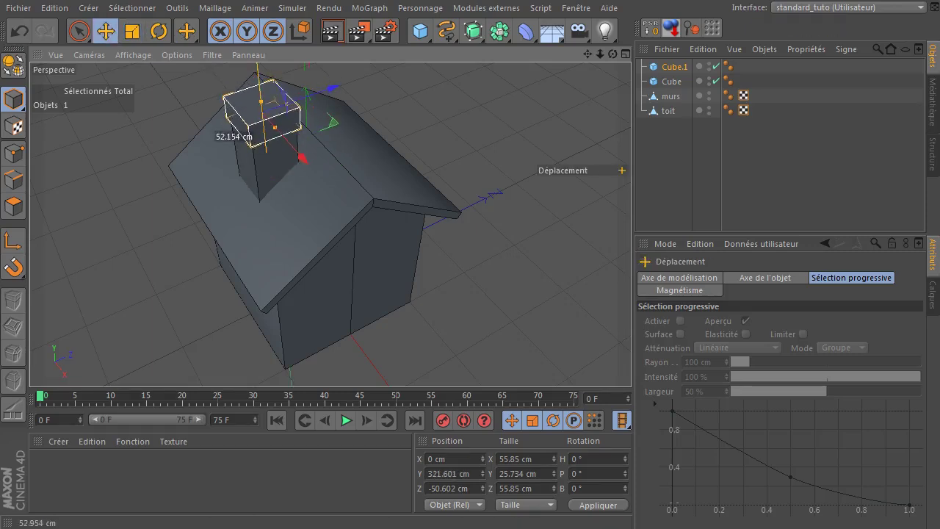
{"action": "left_click_drag", "start_coordinate": [613, 59], "coordinate": [276, 116]}
{"action": "left_click", "coordinate": [15, 35]}
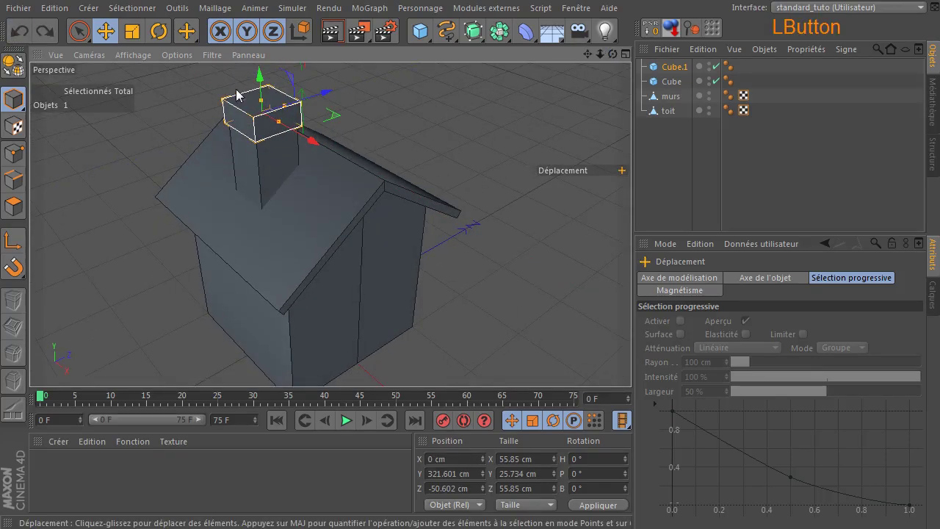
- Scale the chimney cap uniformly to about 61.7 cm wide, then flatten its height to about 17.4 cm and deselect it
{"action": "left_click", "coordinate": [132, 32]}
{"action": "left_click_drag", "start_coordinate": [328, 121], "coordinate": [421, 123]}
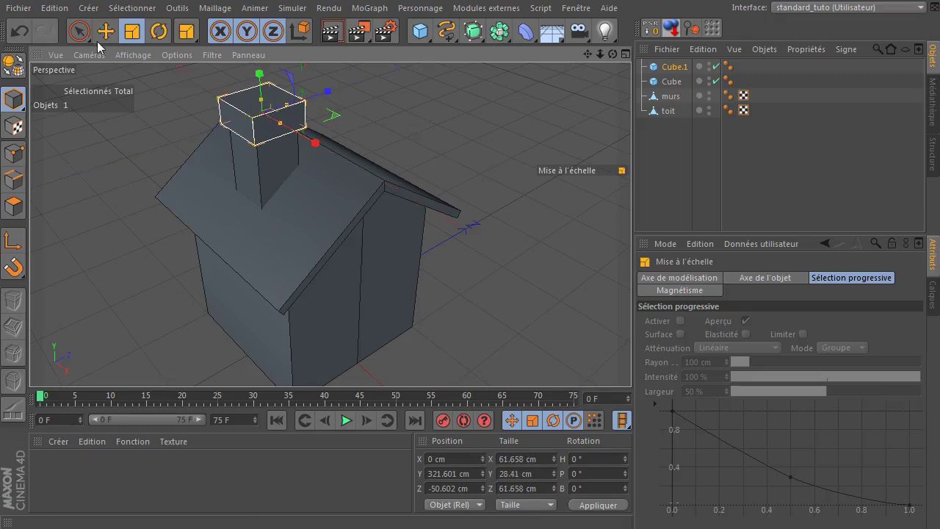
{"action": "left_click", "coordinate": [79, 32]}
{"action": "left_click_drag", "start_coordinate": [262, 101], "coordinate": [265, 109]}
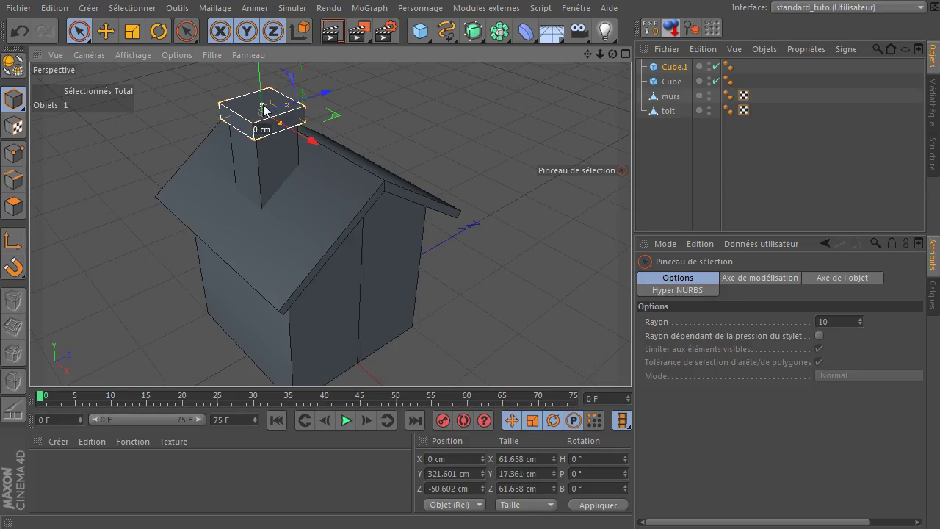
{"action": "left_click", "coordinate": [590, 109]}
- Create four new materials for the parts of the house
{"action": "left_click_drag", "start_coordinate": [612, 54], "coordinate": [309, 321]}
{"action": "mouse_move", "coordinate": [309, 320]}
{"action": "left_mouse_down", "text": "alt"}
{"action": "mouse_move", "coordinate": [280, 293]}
{"action": "mouse_move", "coordinate": [300, 349]}
{"action": "left_mouse_up", "text": "alt"}
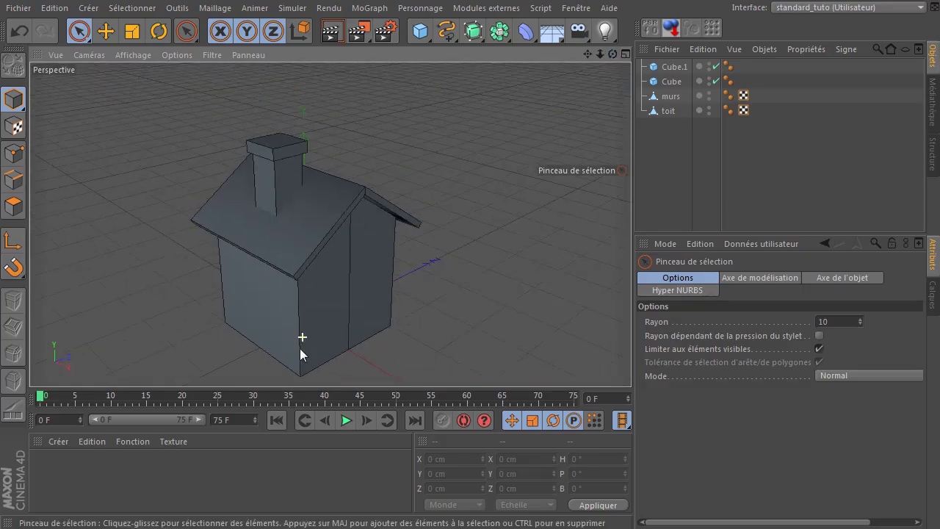
{"action": "double_click", "coordinate": [138, 476]}
{"action": "double_click", "coordinate": [138, 476]}
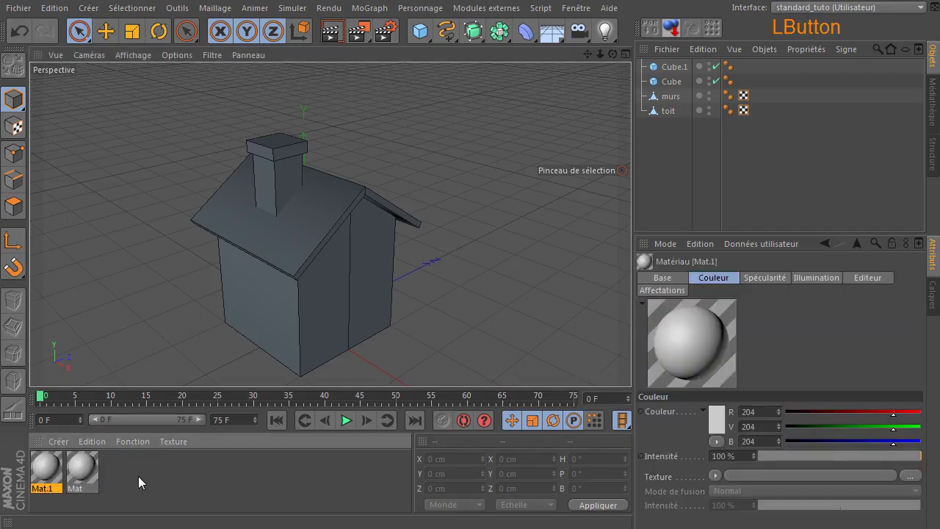
{"action": "double_click", "coordinate": [138, 476]}
{"action": "double_click", "coordinate": [138, 476]}
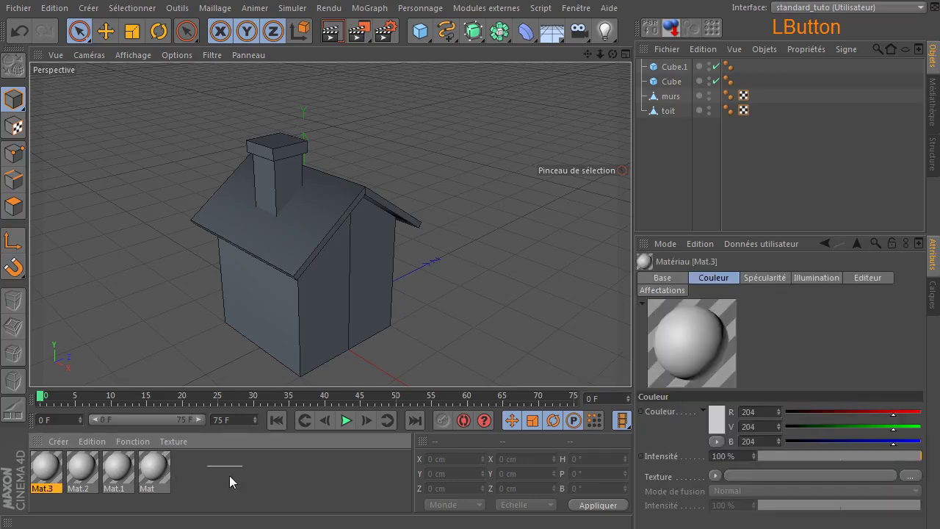
- Select all four materials and disable their specularity channel
{"action": "left_click_drag", "start_coordinate": [229, 475], "coordinate": [34, 519]}
{"action": "left_click", "coordinate": [663, 278]}
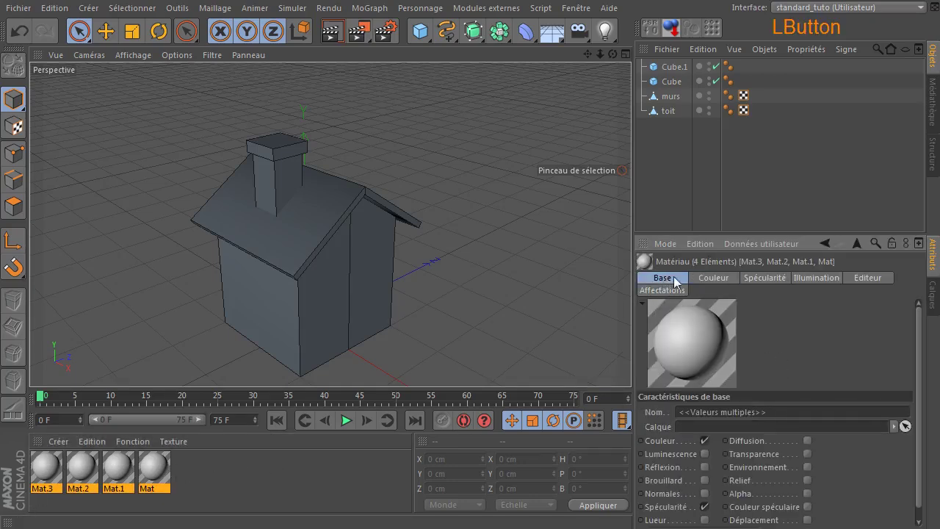
{"action": "left_click_drag", "start_coordinate": [722, 230], "coordinate": [723, 181]}
{"action": "left_click", "coordinate": [709, 456]}
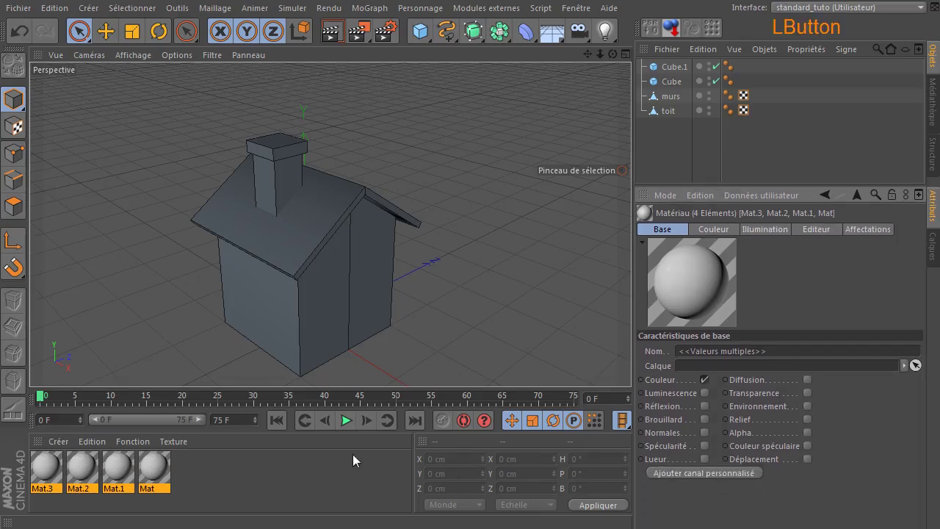
- Apply Mat.3 to the chimney cap, Mat.2 to the chimney, Mat.1 to the roof and Mat to the walls
{"action": "left_click", "coordinate": [239, 478]}
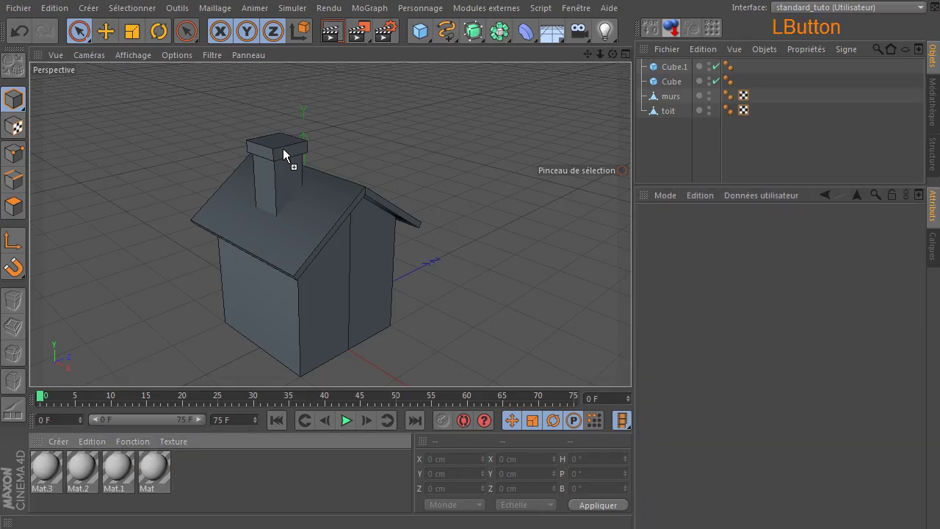
{"action": "left_click_drag", "start_coordinate": [283, 148], "coordinate": [283, 148]}
{"action": "left_click_drag", "start_coordinate": [74, 467], "coordinate": [273, 187]}
{"action": "left_click_drag", "start_coordinate": [113, 481], "coordinate": [309, 261]}
{"action": "left_click_drag", "start_coordinate": [153, 467], "coordinate": [313, 327]}
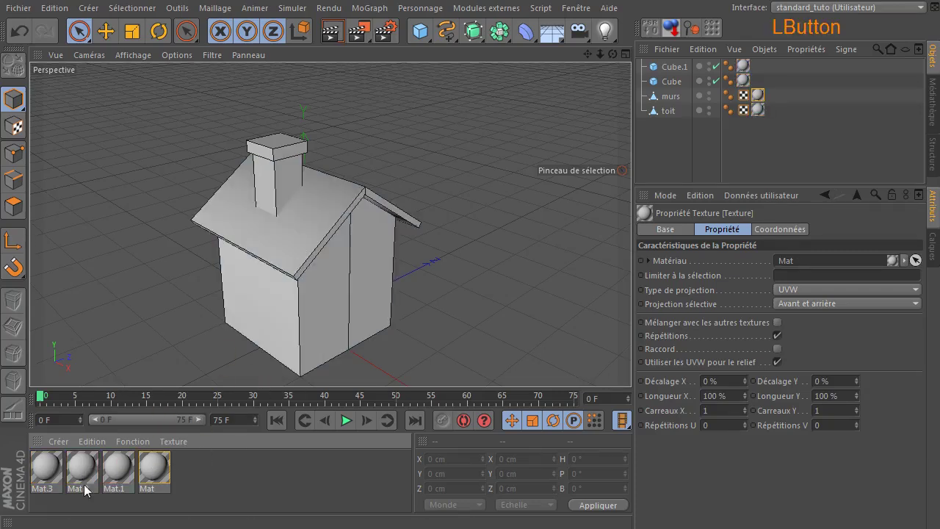
- Set the colour of Mat.3 to white, RGB 255, 255, 255
{"action": "double_click", "coordinate": [41, 475]}
{"action": "left_click", "coordinate": [399, 156]}
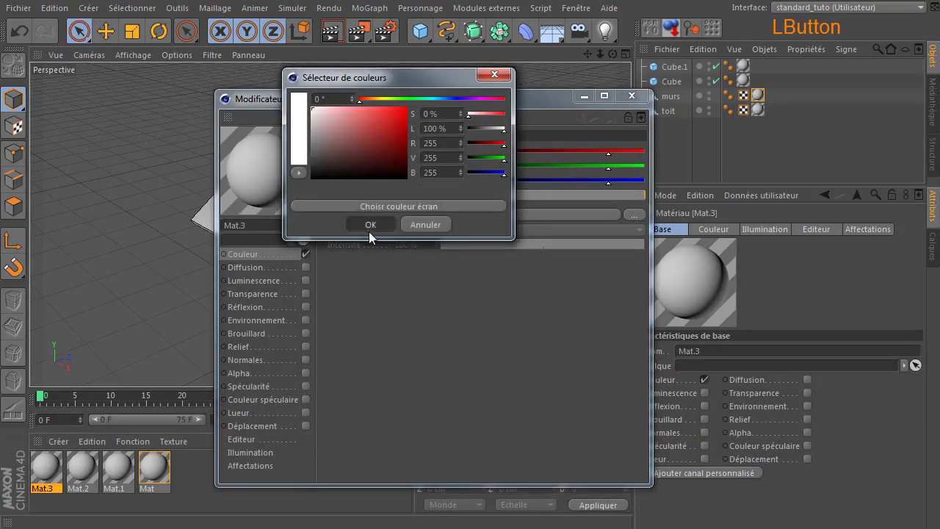
{"action": "left_click", "coordinate": [370, 225]}
{"action": "left_click", "coordinate": [632, 96]}
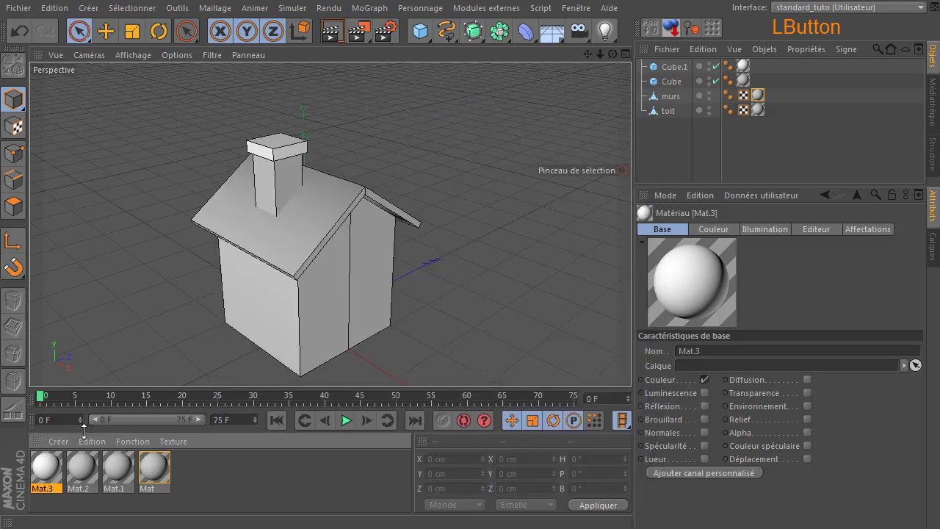
- Set the colour of Mat.2 to dark red, RGB 189, 0, 0
{"action": "left_click", "coordinate": [81, 468]}
{"action": "double_click", "coordinate": [82, 470]}
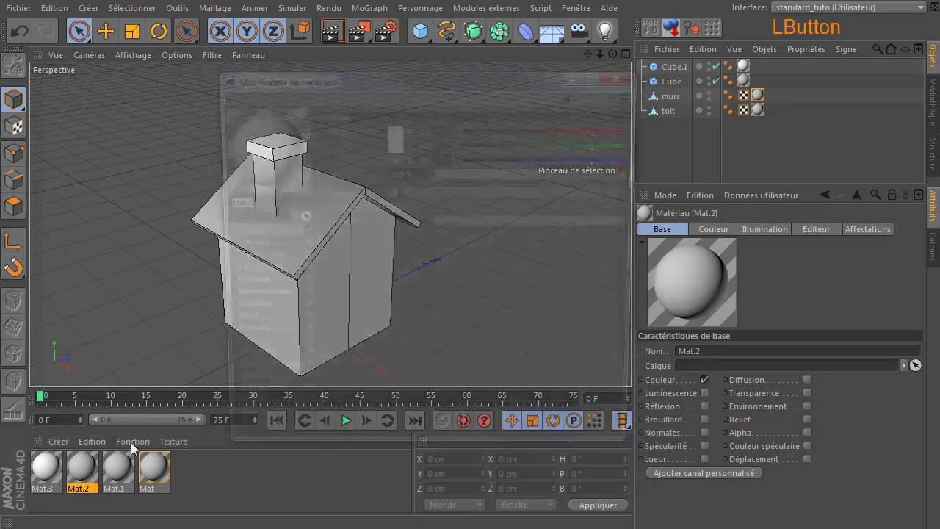
{"action": "left_click", "coordinate": [388, 132]}
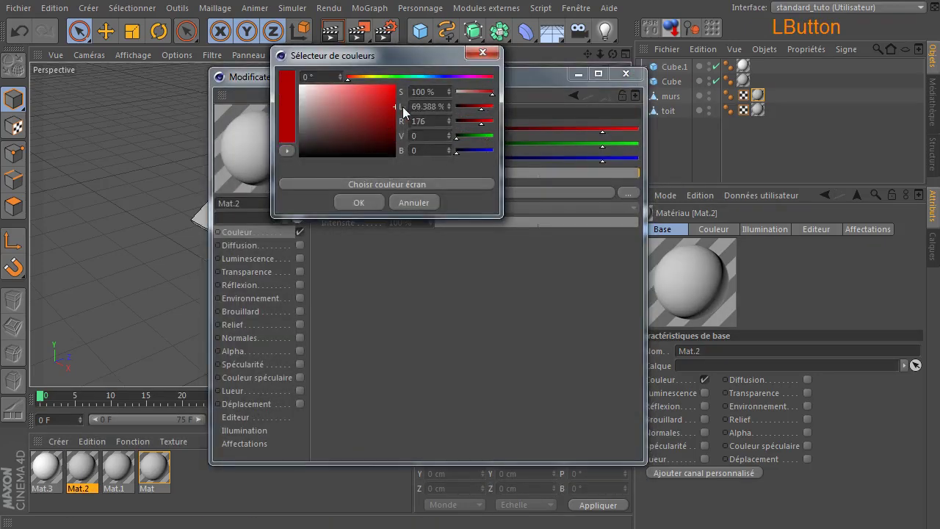
{"action": "left_click", "coordinate": [358, 203]}
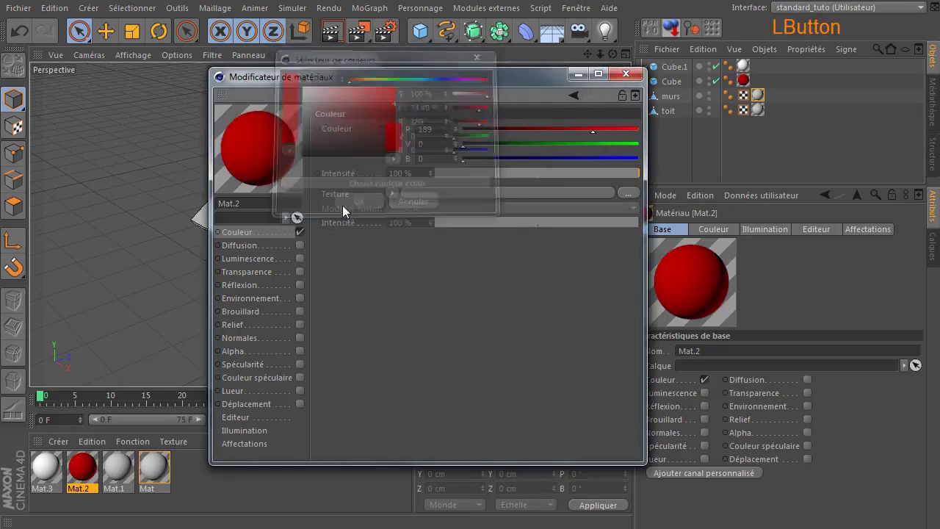
- Set the colour of Mat.1 to orange, RGB 255, 136, 0
{"action": "left_click", "coordinate": [117, 468]}
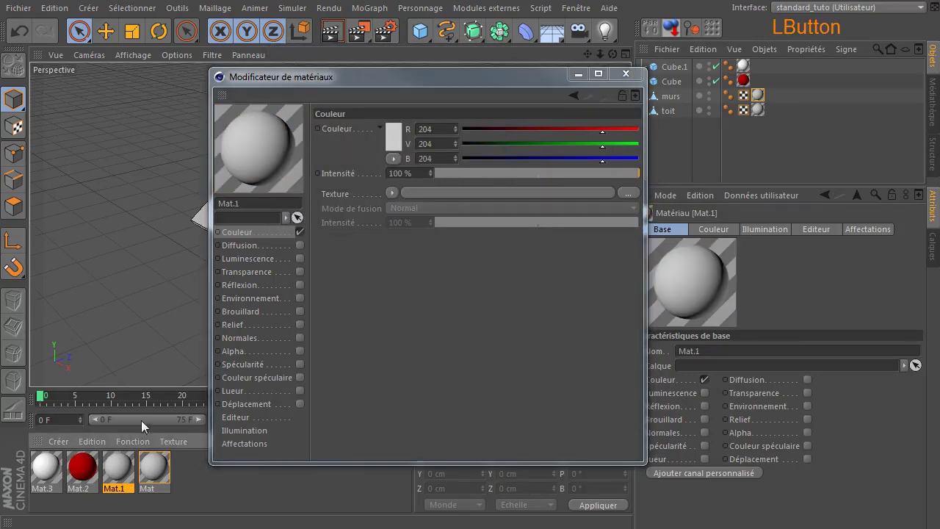
{"action": "left_click", "coordinate": [396, 131]}
{"action": "left_click_drag", "start_coordinate": [374, 112], "coordinate": [408, 70]}
{"action": "left_click", "coordinate": [371, 76]}
{"action": "left_click", "coordinate": [368, 76]}
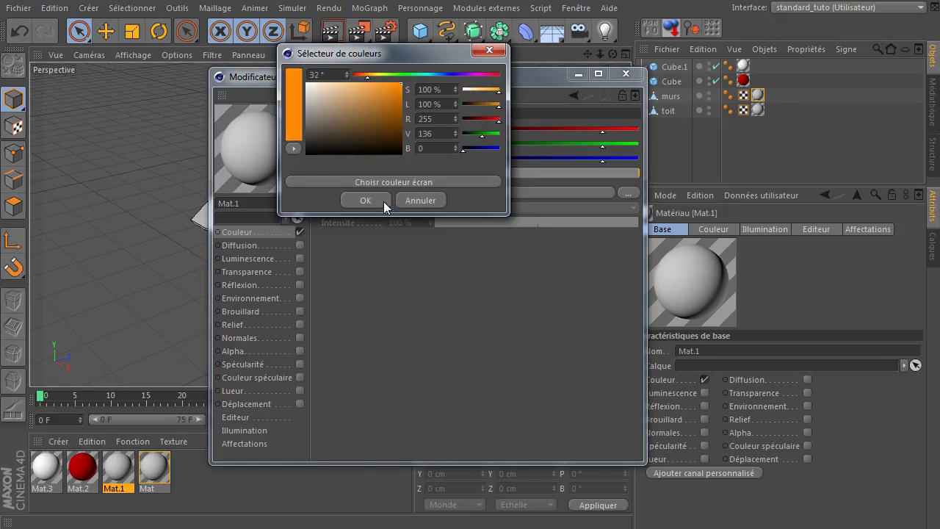
{"action": "left_click", "coordinate": [366, 201]}
- Set the colour of the walls' material Mat to beige, about RGB 208, 187, 135, and close the material editor
{"action": "left_click", "coordinate": [151, 474]}
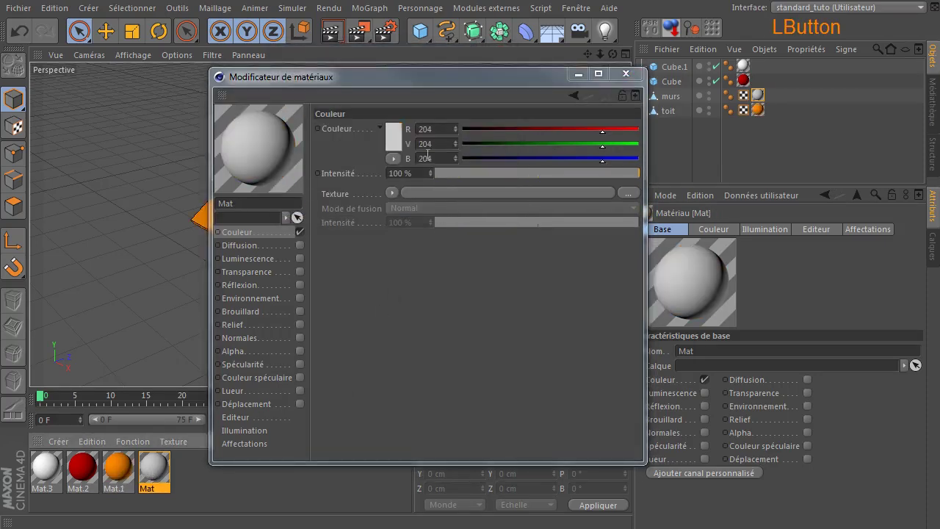
{"action": "left_click_drag", "start_coordinate": [404, 83], "coordinate": [568, 90]}
{"action": "left_click", "coordinate": [560, 140]}
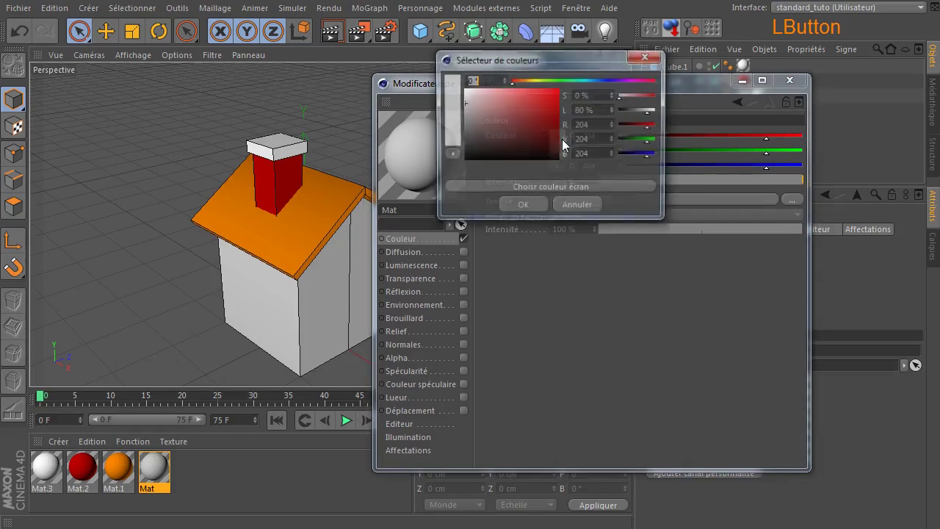
{"action": "left_click", "coordinate": [504, 90]}
{"action": "left_click_drag", "start_coordinate": [507, 81], "coordinate": [497, 101]}
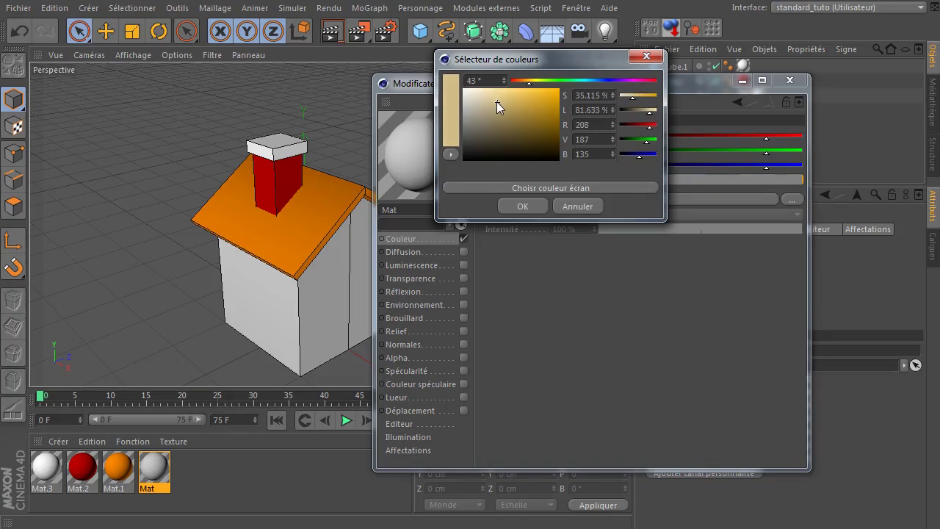
{"action": "left_click", "coordinate": [535, 207]}
{"action": "left_click", "coordinate": [806, 82]}
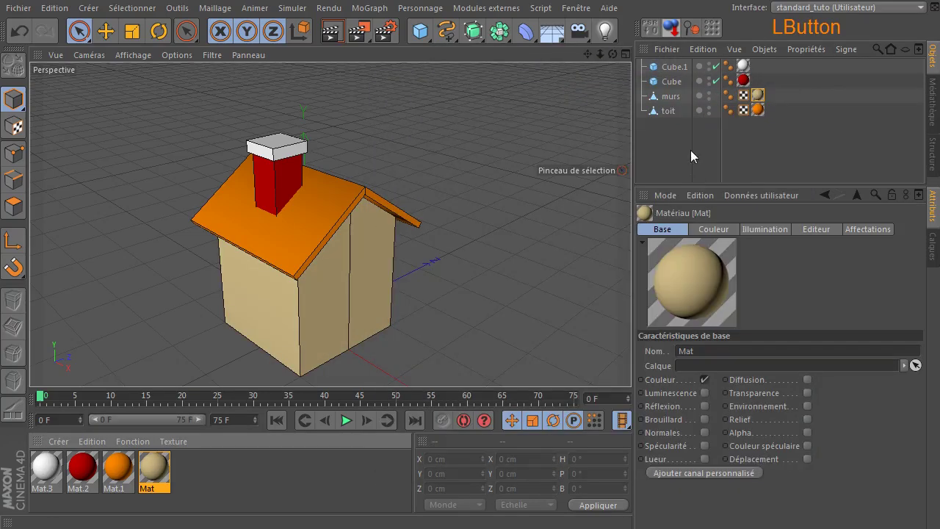
- Switch to the browser, watch the Cartoon Houses Building Up Along Roadside preview on VideoHive, look through its page and return to Cinema 4D
{"action": "left_click_drag", "start_coordinate": [613, 58], "coordinate": [566, 58]}
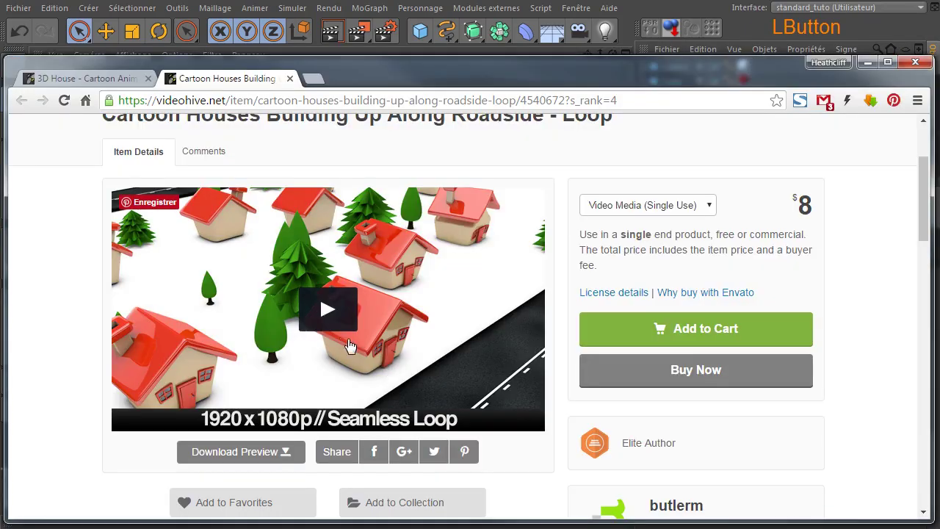
{"action": "left_click", "coordinate": [333, 312]}
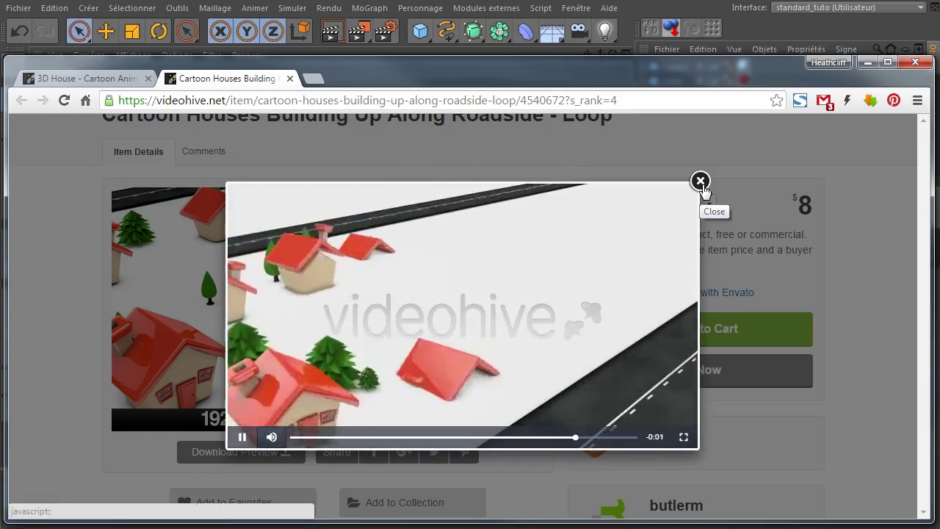
{"action": "left_click", "coordinate": [701, 181]}
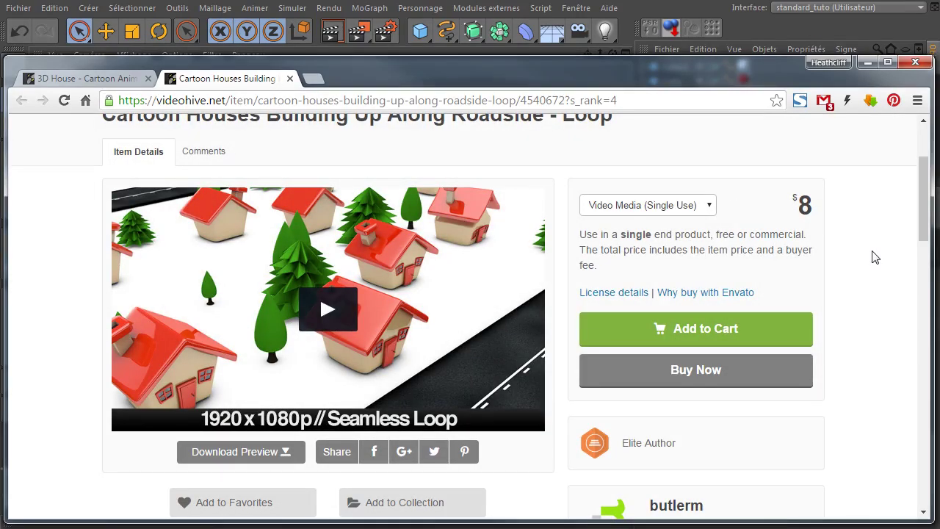
{"action": "scroll", "coordinate": [839, 279], "scroll_direction": "down", "scroll_amount": 9}
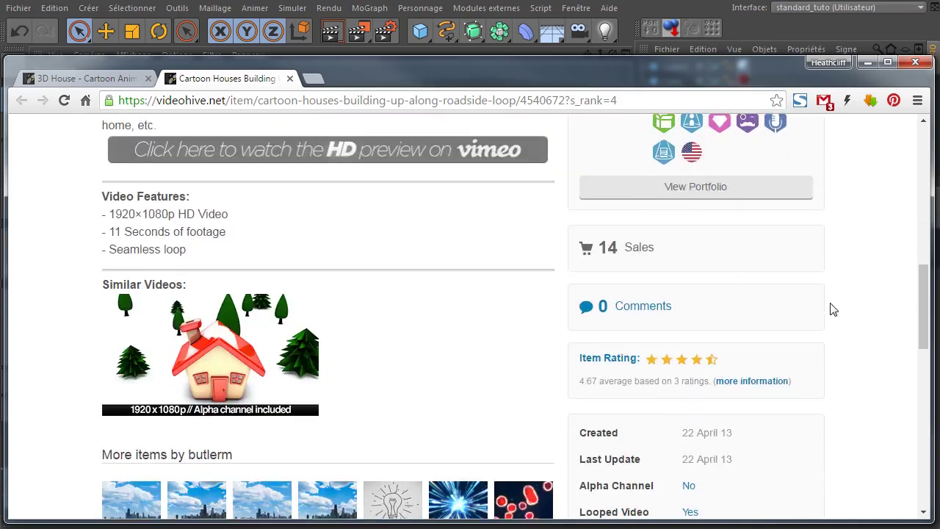
{"action": "scroll", "coordinate": [832, 309], "scroll_direction": "down", "scroll_amount": 5}
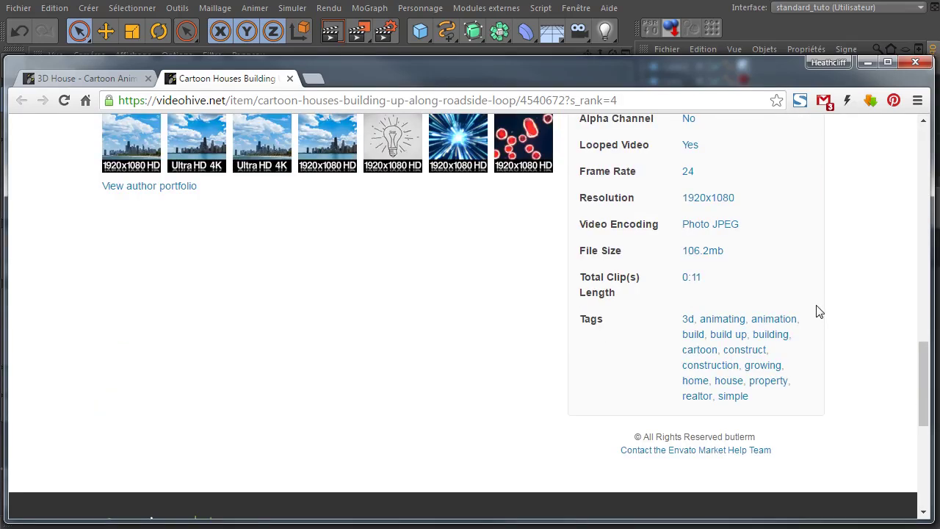
{"action": "scroll", "coordinate": [812, 309], "scroll_direction": "up", "scroll_amount": 4}
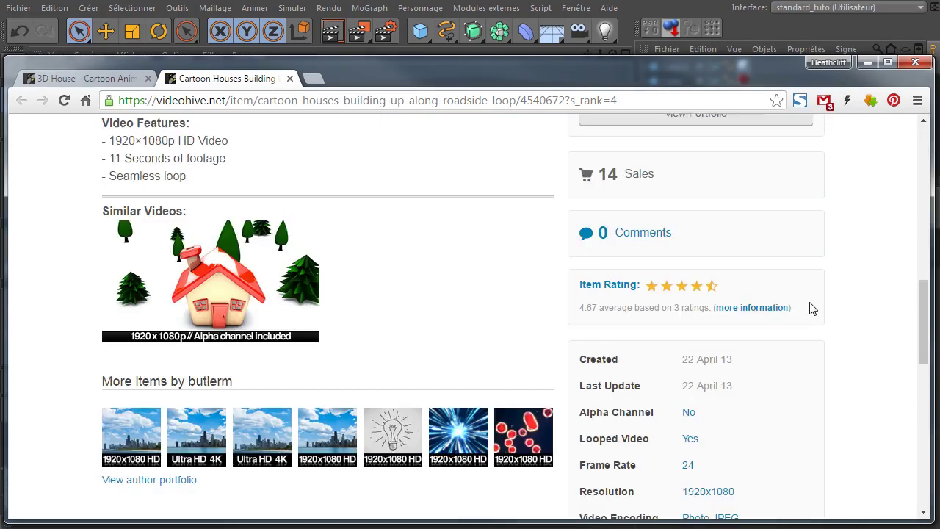
{"action": "scroll", "coordinate": [812, 309], "scroll_direction": "up", "scroll_amount": 8}
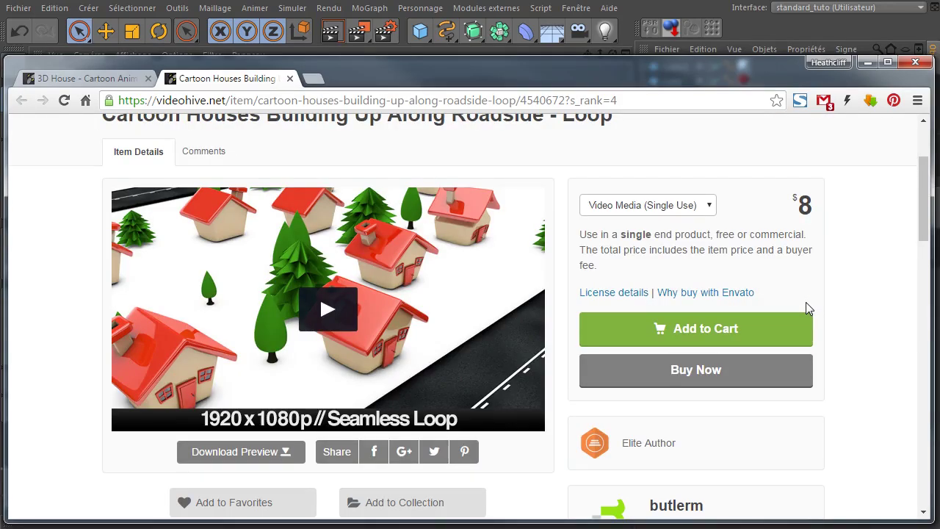
{"action": "scroll", "coordinate": [806, 302], "scroll_direction": "up", "scroll_amount": 2}
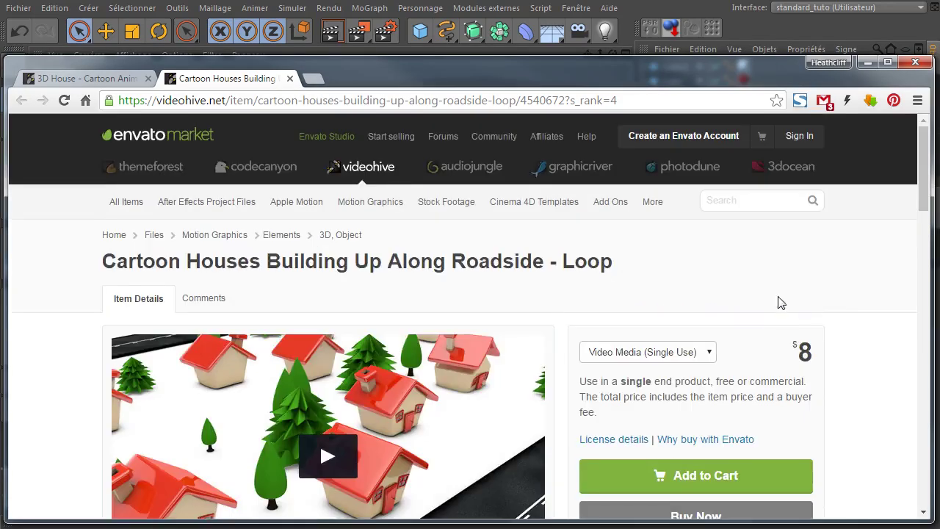
{"action": "left_click", "coordinate": [633, 5]}
- Rename the red chimney body cube as bas
{"action": "left_click_drag", "start_coordinate": [616, 56], "coordinate": [631, 66]}
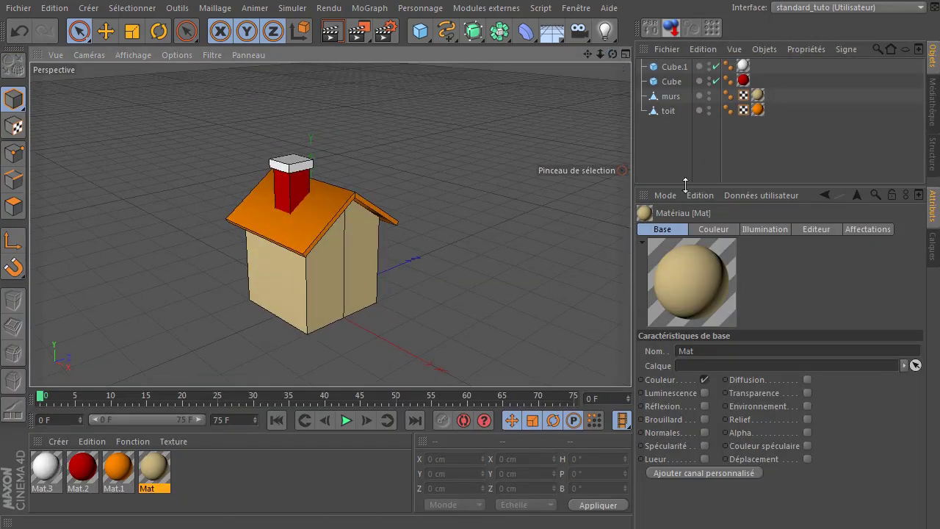
{"action": "left_click", "coordinate": [676, 83]}
{"action": "double_click", "coordinate": [676, 83]}
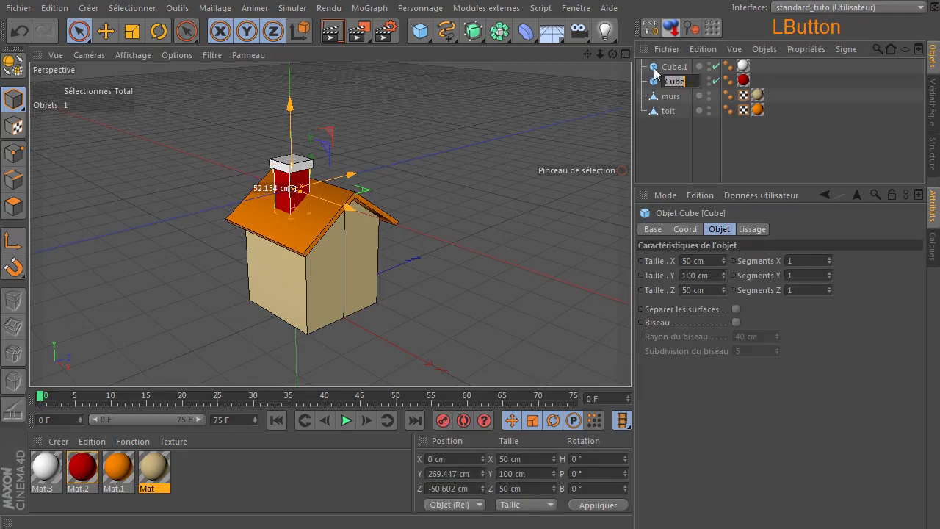
{"action": "type", "text": "bas"}
{"action": "key", "text": "Return"}
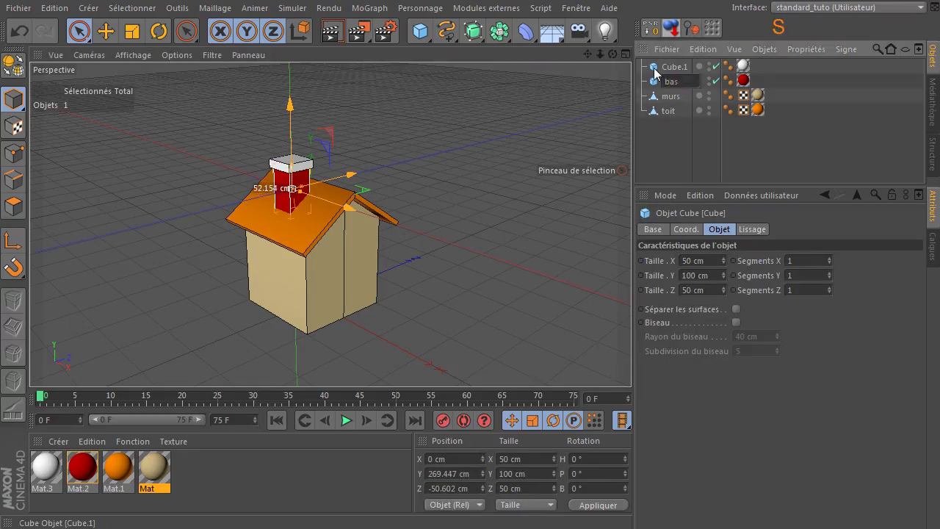
- Rename the white chimney cap cube as haut
{"action": "left_click", "coordinate": [680, 70]}
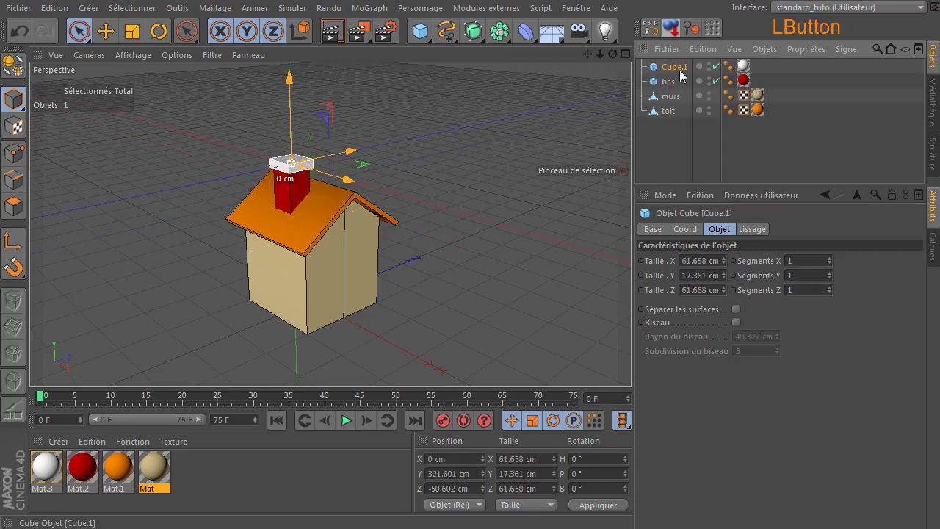
{"action": "double_click", "coordinate": [684, 68]}
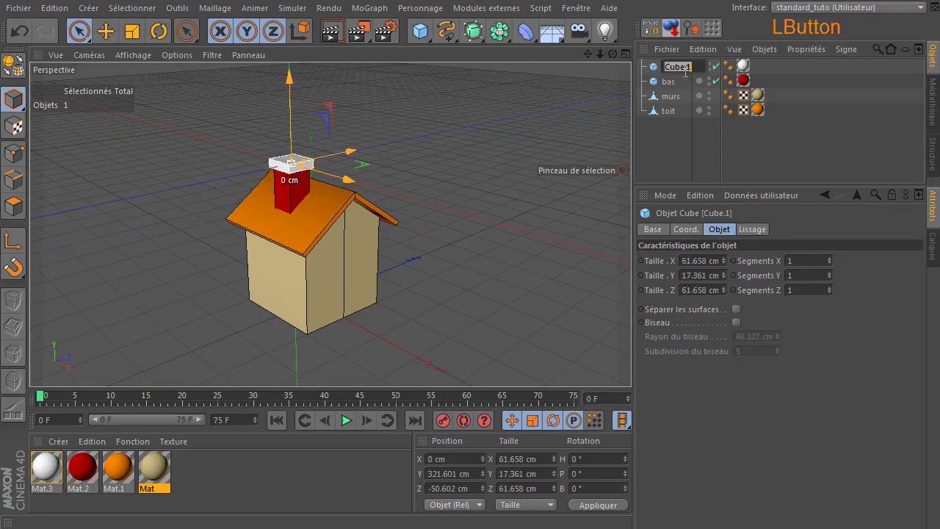
{"action": "type", "text": "H"}
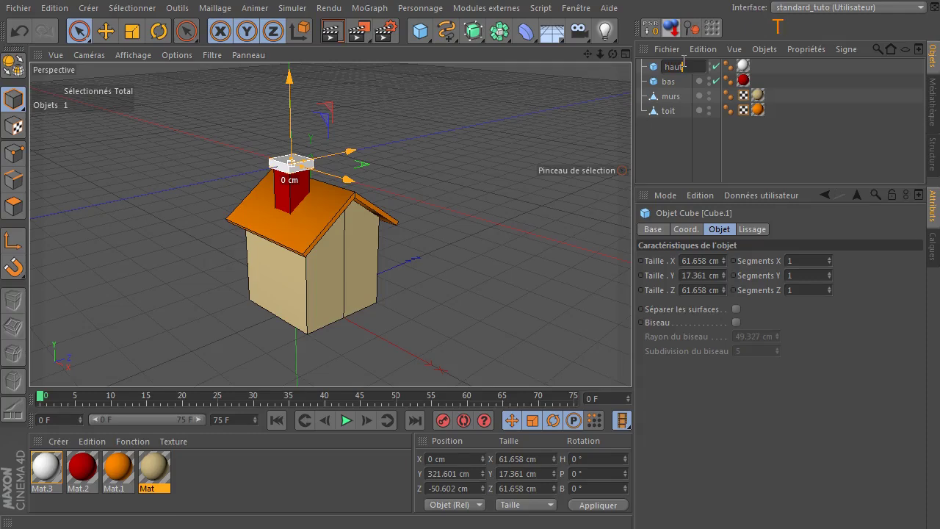
{"action": "type", "text": "aut"}
{"action": "key", "text": "Return"}
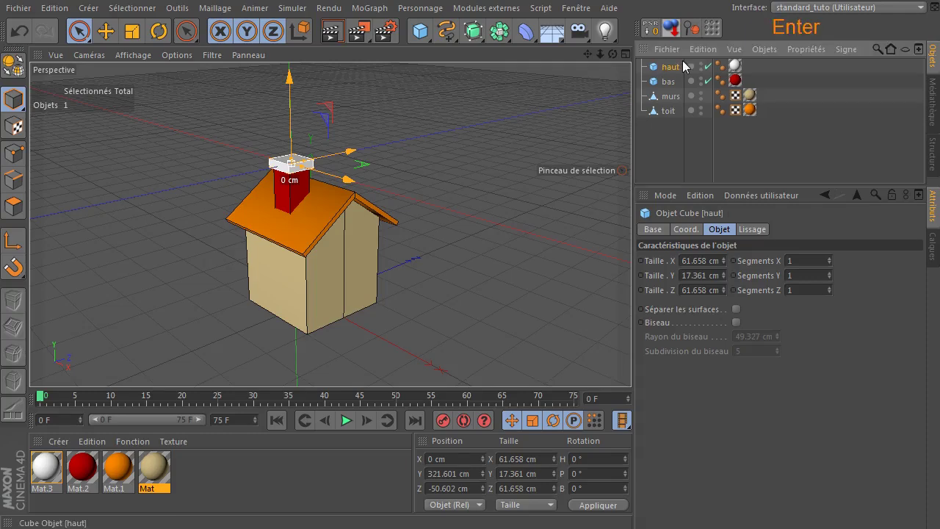
- Reorder the objects so toit sits above murs, check each part from the walls up to the cap, and clear the selection
{"action": "mouse_move", "coordinate": [670, 110]}
{"action": "left_mouse_down"}
{"action": "mouse_move", "coordinate": [691, 102]}
{"action": "mouse_move", "coordinate": [675, 94]}
{"action": "left_mouse_up"}
{"action": "left_click", "coordinate": [675, 113]}
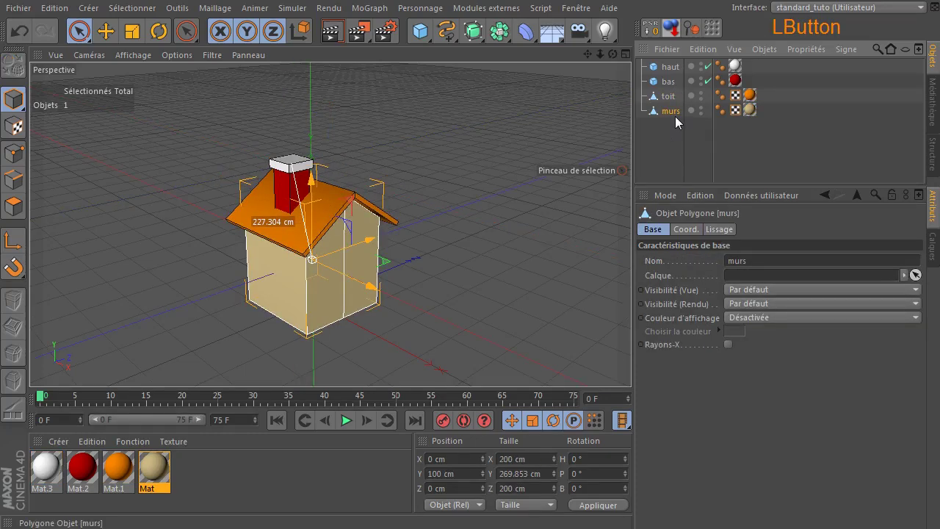
{"action": "left_click", "coordinate": [674, 102]}
{"action": "left_click", "coordinate": [672, 82]}
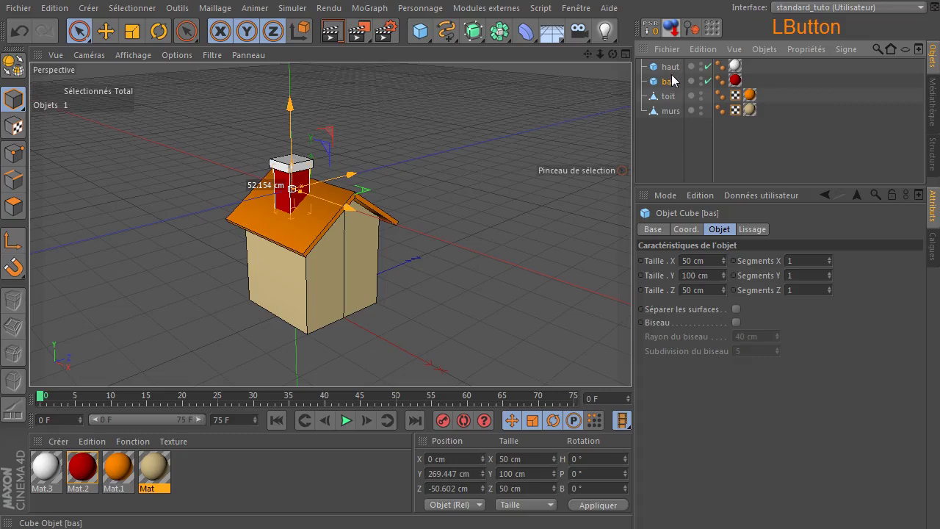
{"action": "left_click", "coordinate": [673, 68]}
{"action": "left_click", "coordinate": [659, 141]}
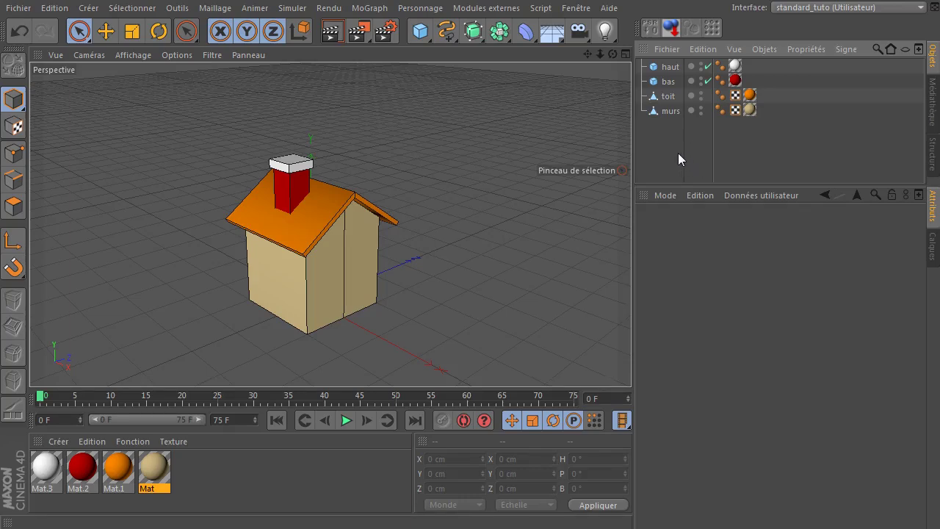
- Add a MoGraph Simple effector, make it a child of the murs object and select it
{"action": "left_click", "coordinate": [657, 112]}
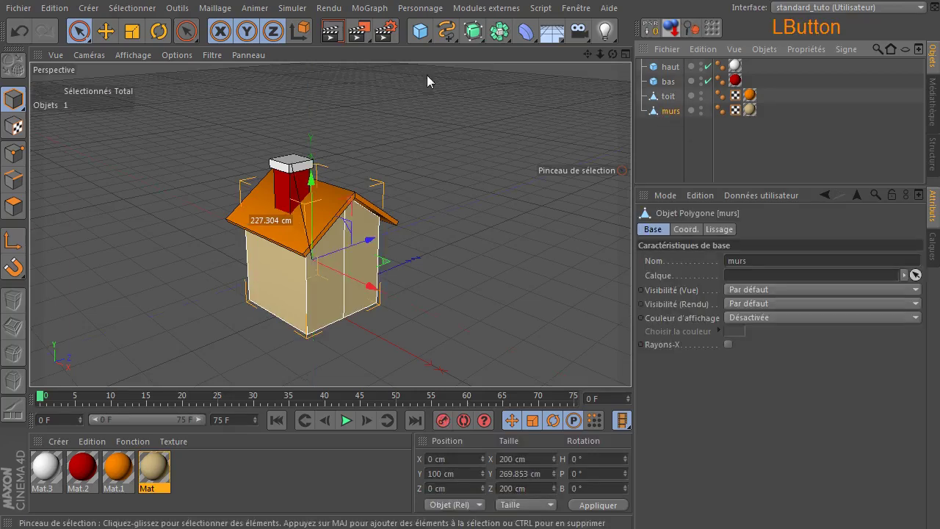
{"action": "left_click", "coordinate": [369, 8]}
{"action": "mouse_move", "coordinate": [389, 30]}
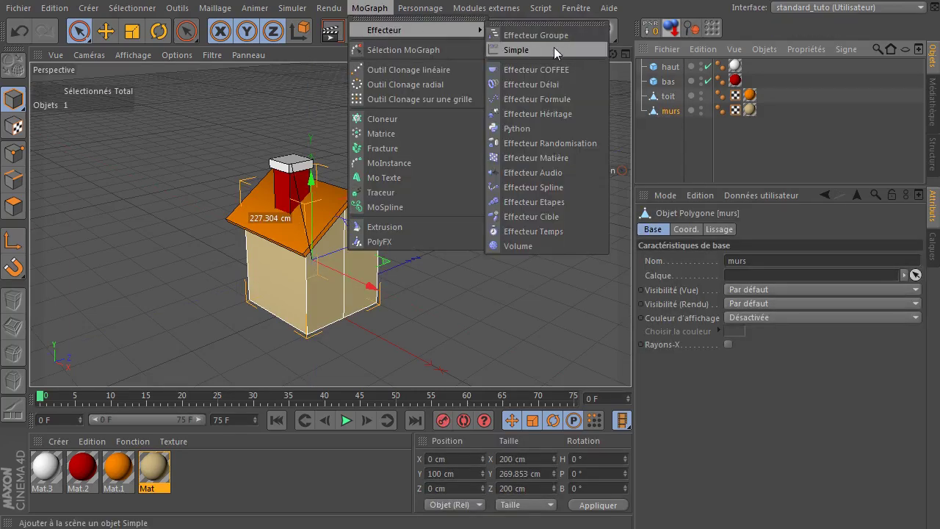
{"action": "left_click", "coordinate": [507, 49]}
{"action": "left_click_drag", "start_coordinate": [676, 67], "coordinate": [673, 126]}
{"action": "left_click", "coordinate": [681, 124]}
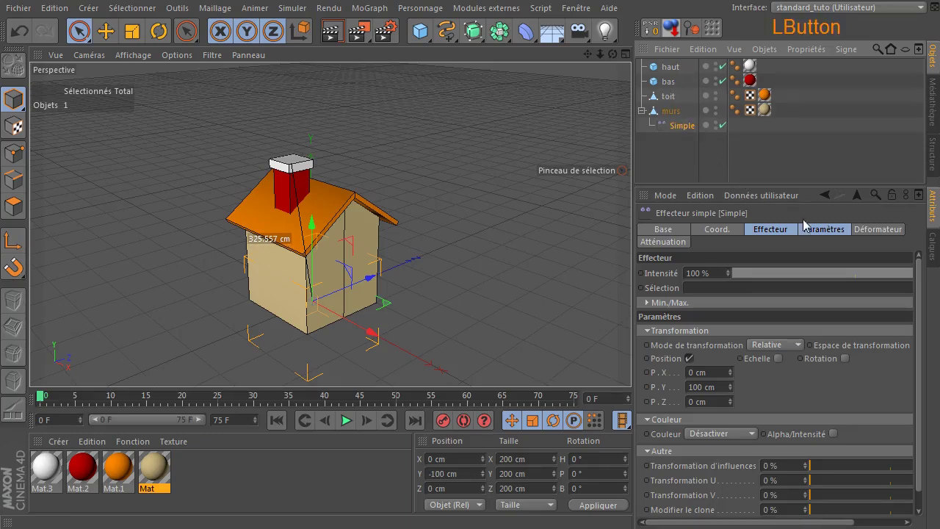
- Set the Simple effector's deformation mode to Objet
{"action": "left_click", "coordinate": [859, 230]}
{"action": "left_click", "coordinate": [746, 271]}
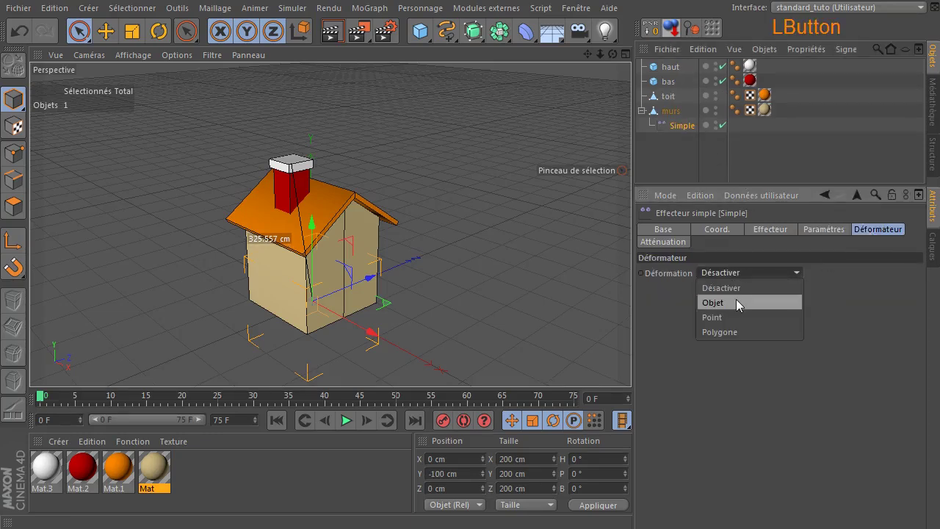
{"action": "left_click", "coordinate": [736, 299]}
- Set the Simple effector's Y position to -400 cm, enable its scale transformation and set the Y scale to -1
{"action": "left_click", "coordinate": [768, 229]}
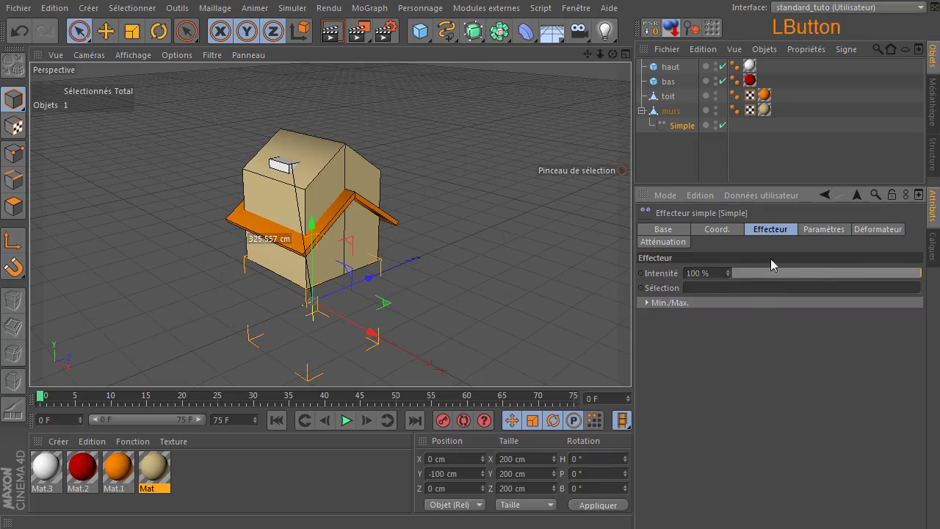
{"action": "left_click", "coordinate": [817, 230]}
{"action": "double_click", "coordinate": [702, 328]}
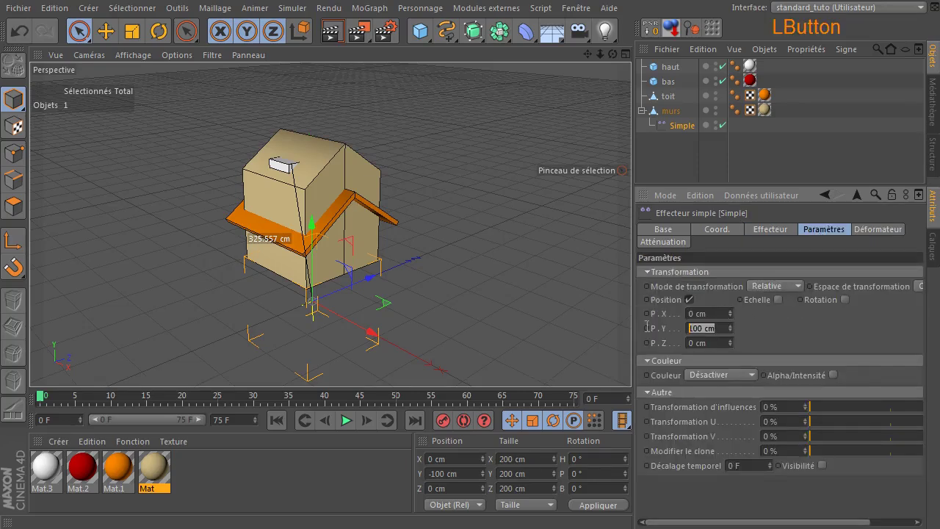
{"action": "type", "text": "-400"}
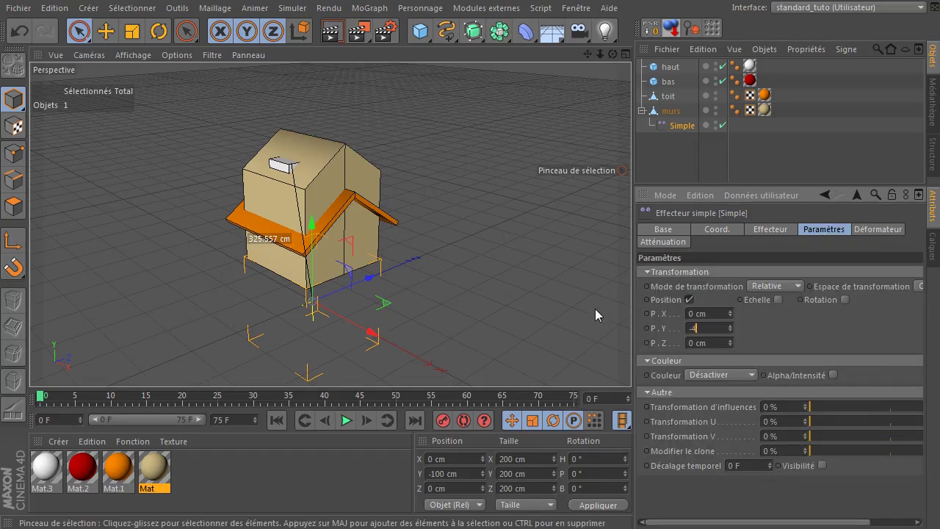
{"action": "left_click", "coordinate": [778, 300]}
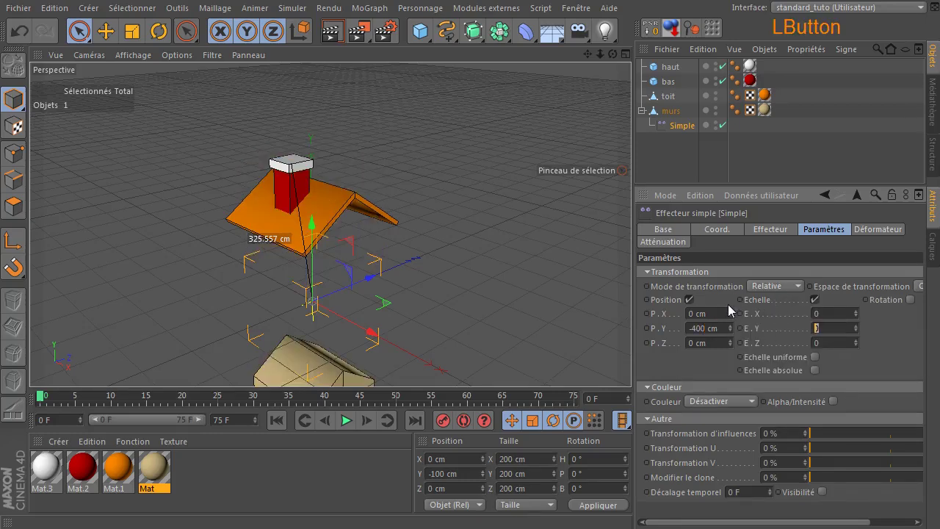
{"action": "type", "text": "-1"}
{"action": "key", "text": "Return"}
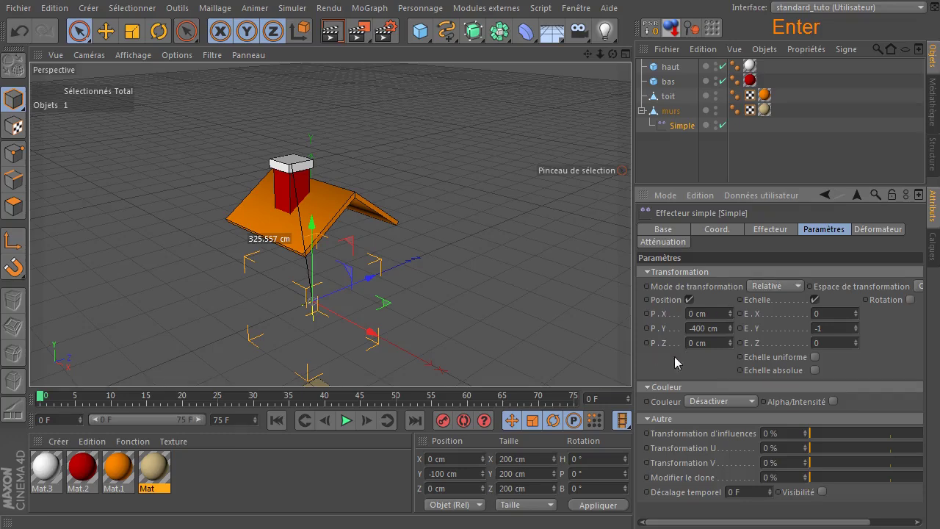
- Reduce the Simple effector's falloff influence to 0 % and add a Sol floor object to the scene
{"action": "left_click", "coordinate": [673, 242]}
{"action": "left_click_drag", "start_coordinate": [879, 307], "coordinate": [646, 247]}
{"action": "left_click", "coordinate": [552, 31]}
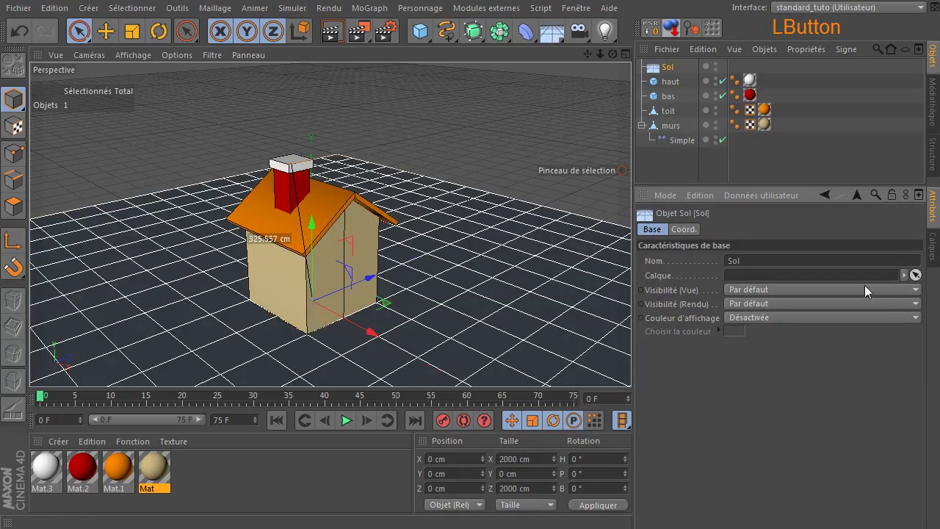
{"action": "left_click", "coordinate": [681, 140]}
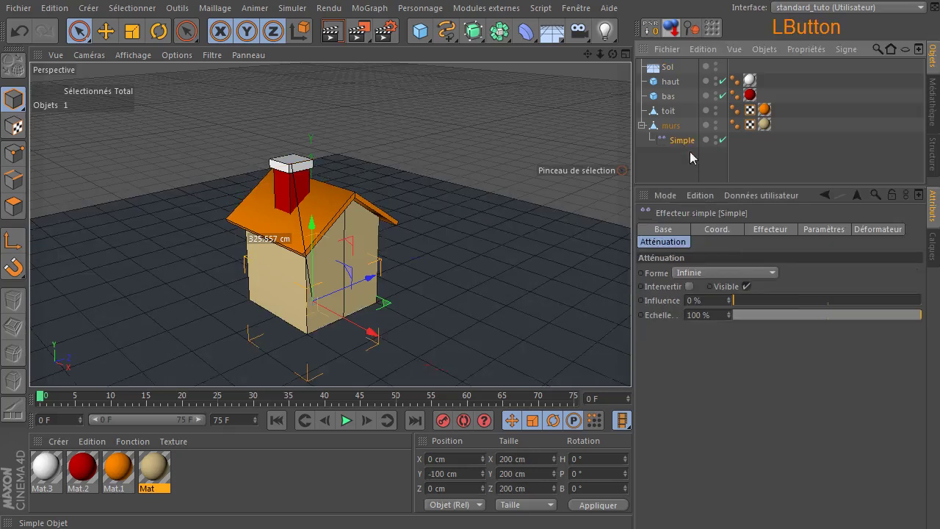
{"action": "mouse_move", "coordinate": [739, 300]}
{"action": "left_mouse_down"}
{"action": "mouse_move", "coordinate": [918, 301]}
{"action": "mouse_move", "coordinate": [733, 300]}
{"action": "left_mouse_up"}
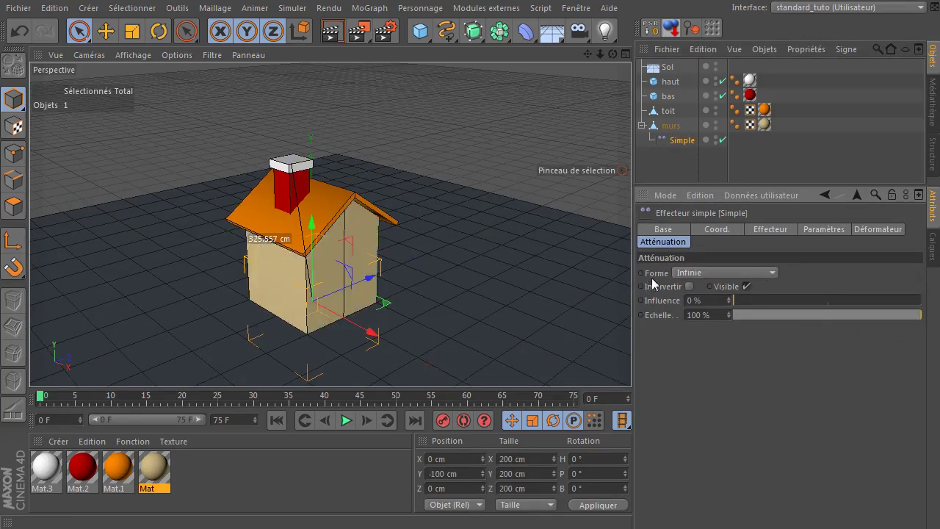
- Copy the Simple effector from murs so that toit, bas and haut each have one as a child
{"action": "left_click", "coordinate": [684, 140]}
{"action": "left_click_drag", "start_coordinate": [682, 141], "coordinate": [671, 82], "text": "ctrl"}
{"action": "left_click_drag", "start_coordinate": [740, 183], "coordinate": [741, 225]}
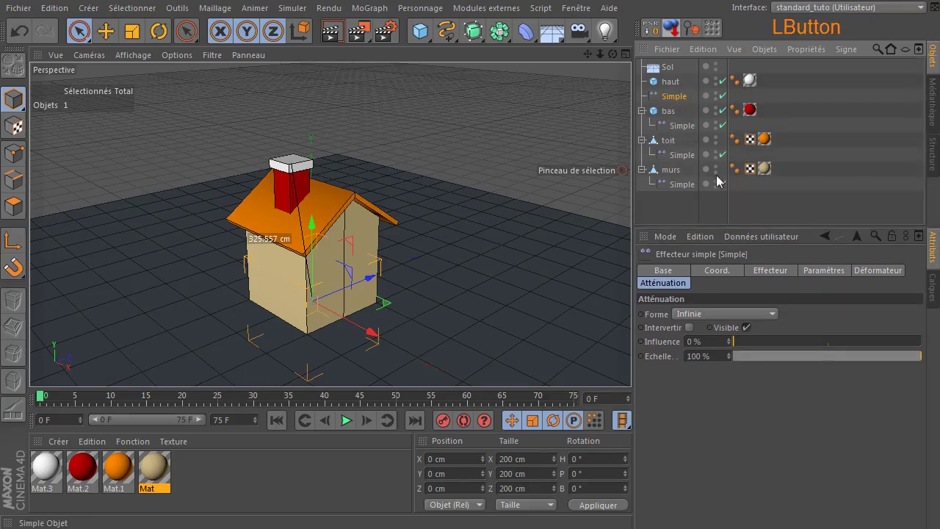
{"action": "mouse_move", "coordinate": [661, 98]}
{"action": "left_mouse_down"}
{"action": "mouse_move", "coordinate": [683, 81]}
{"action": "mouse_move", "coordinate": [670, 82]}
{"action": "left_mouse_up"}
- Select the Simple effectors under haut, bas, toit and murs together and test their shared influence, leaving it at 0 %
{"action": "left_click", "coordinate": [682, 102]}
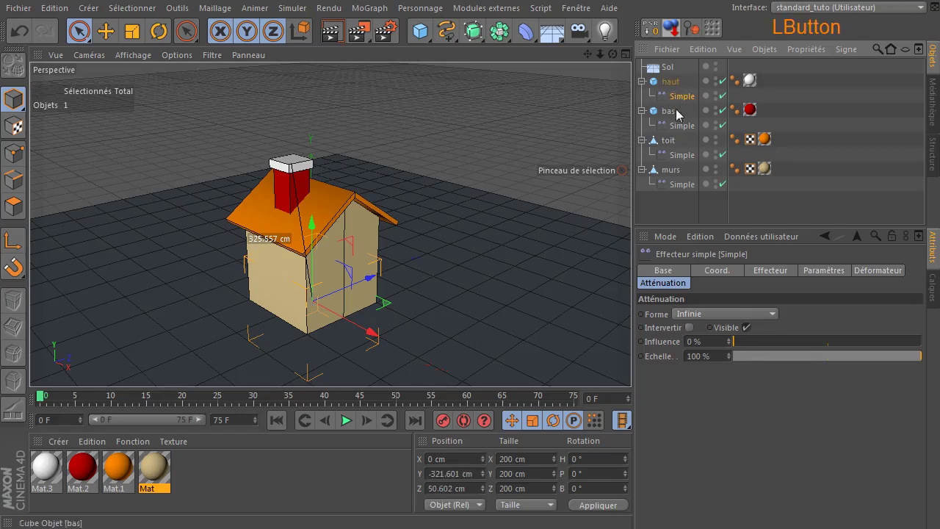
{"action": "left_click", "coordinate": [683, 126], "text": "ctrl"}
{"action": "left_click", "coordinate": [676, 156], "text": "ctrl"}
{"action": "left_click", "coordinate": [678, 184], "text": "ctrl"}
{"action": "left_click_drag", "start_coordinate": [753, 340], "coordinate": [644, 327]}
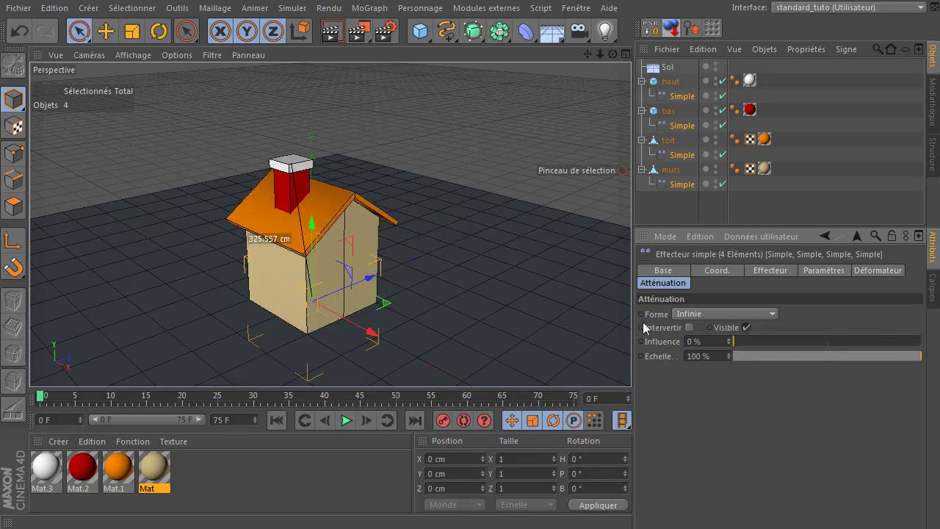
- At frame 10, set the influence of the four Simple effectors to 100 % and record a keyframe for it
{"action": "left_click", "coordinate": [110, 408]}
{"action": "left_click", "coordinate": [111, 398]}
{"action": "left_click_drag", "start_coordinate": [740, 343], "coordinate": [930, 346]}
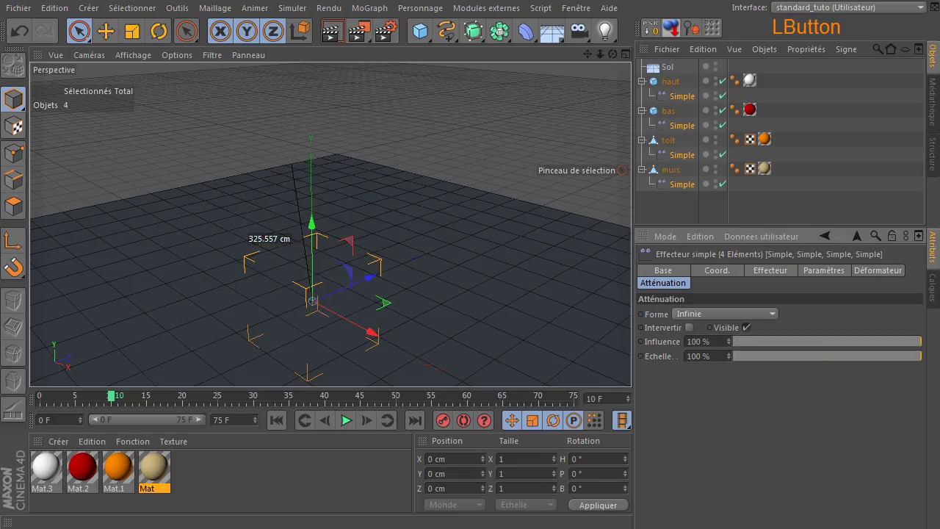
{"action": "left_click", "coordinate": [642, 342], "text": "ctrl"}
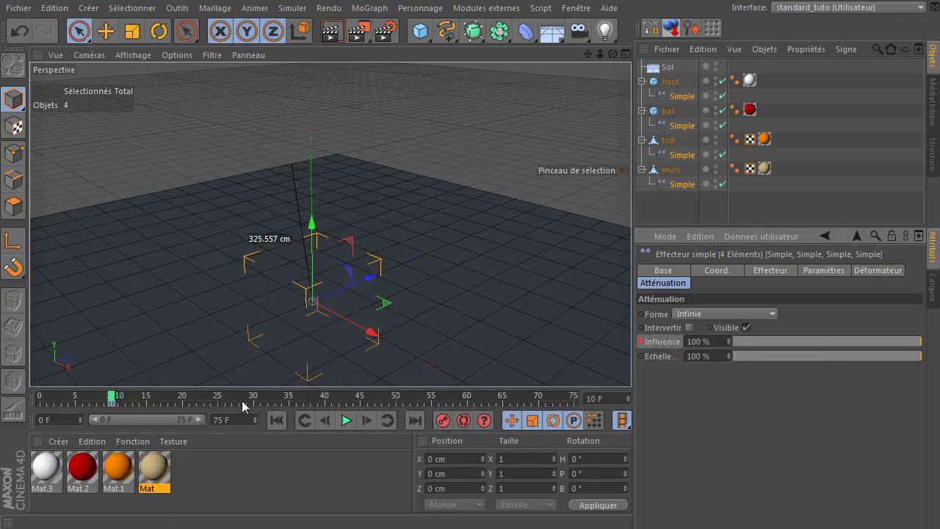
- At frame 40, set the influence of the four Simple effectors to 0 %, record a keyframe and return to the start
{"action": "left_click", "coordinate": [323, 400]}
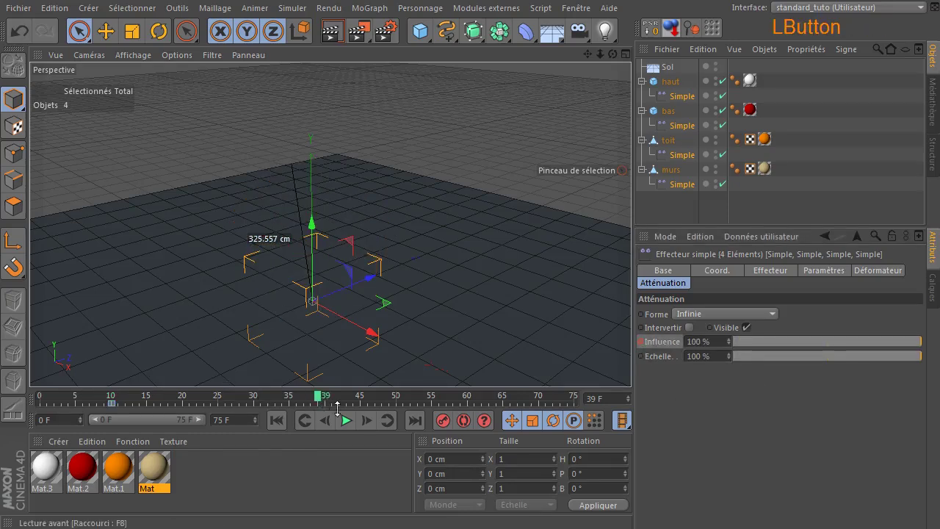
{"action": "left_click_drag", "start_coordinate": [751, 347], "coordinate": [631, 347]}
{"action": "left_click", "coordinate": [640, 341], "text": "ctrl"}
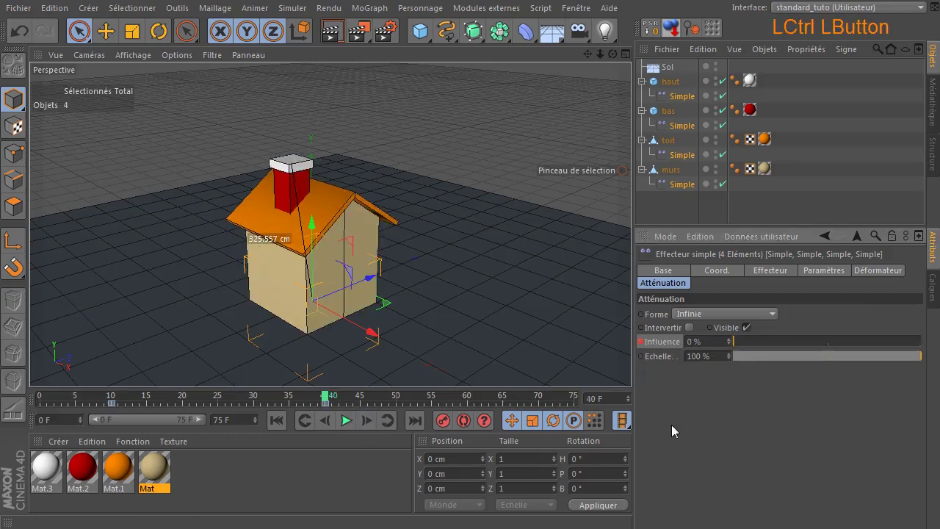
{"action": "left_click", "coordinate": [278, 421]}
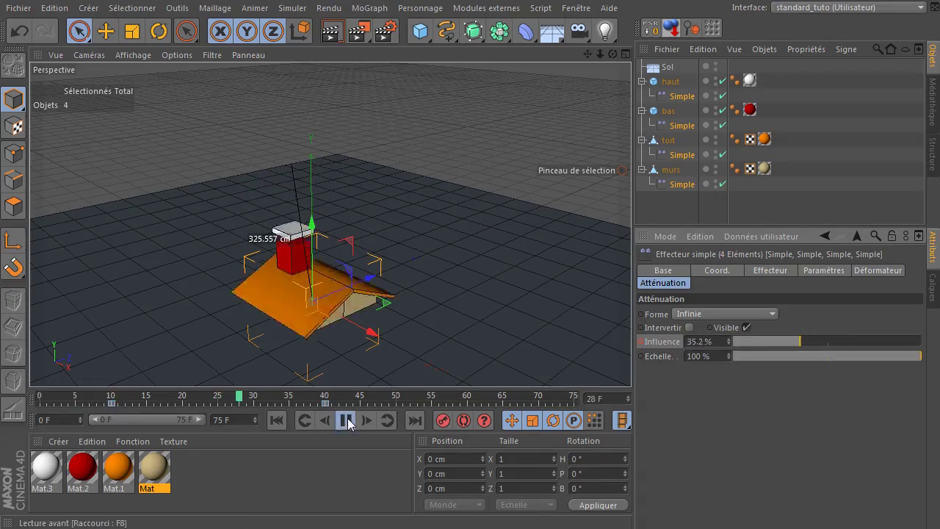
- Move the effectors' 0 % influence keyframe to frame 25 and replay the animation from the start
{"action": "left_click", "coordinate": [346, 421]}
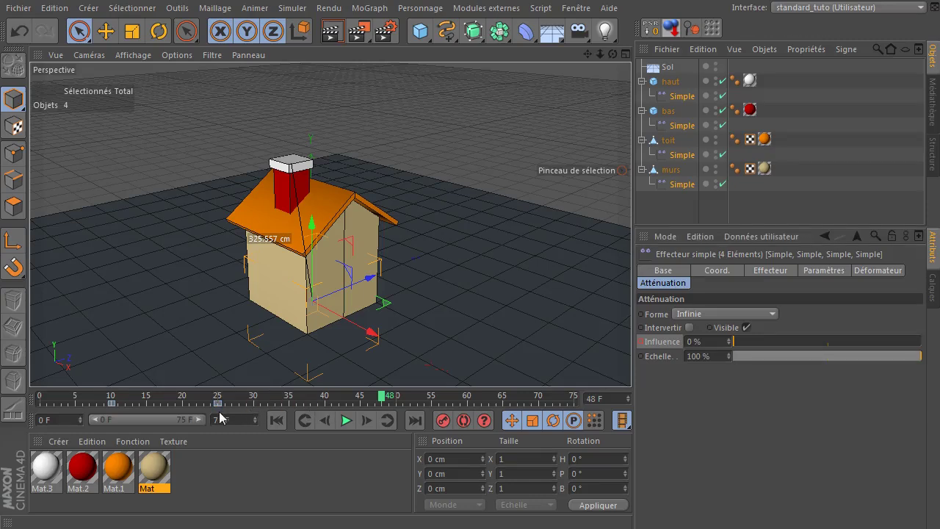
{"action": "left_click", "coordinate": [277, 420]}
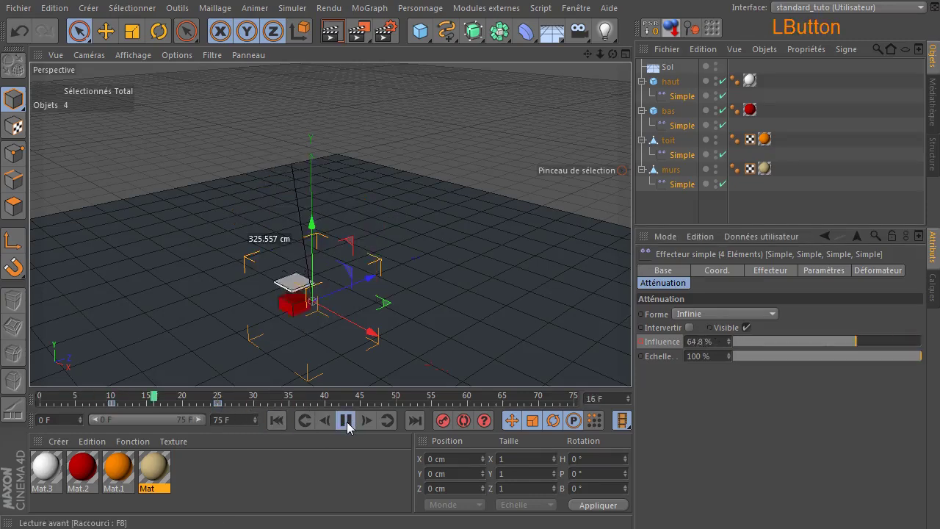
{"action": "left_click", "coordinate": [346, 422]}
{"action": "left_click", "coordinate": [276, 422]}
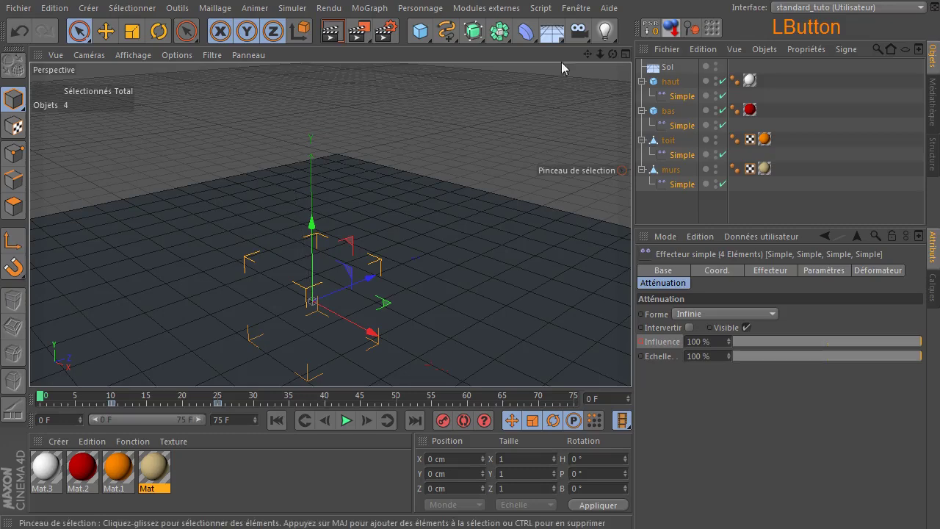
{"action": "left_click", "coordinate": [576, 7]}
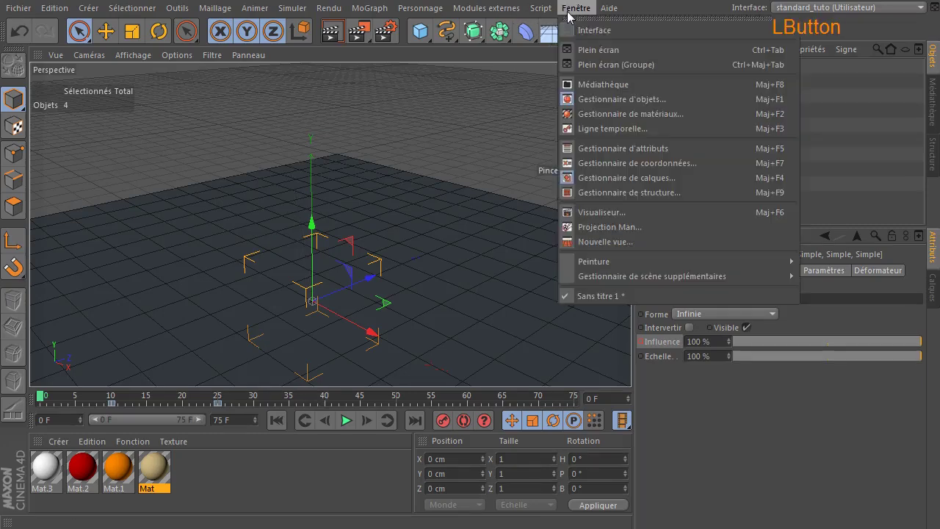
{"action": "left_click", "coordinate": [598, 130]}
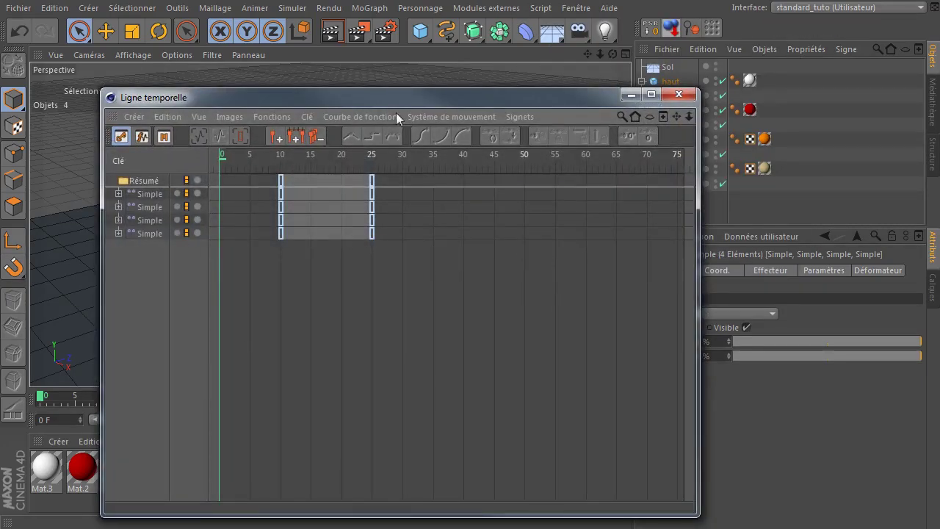
{"action": "left_click_drag", "start_coordinate": [401, 98], "coordinate": [649, 112]}
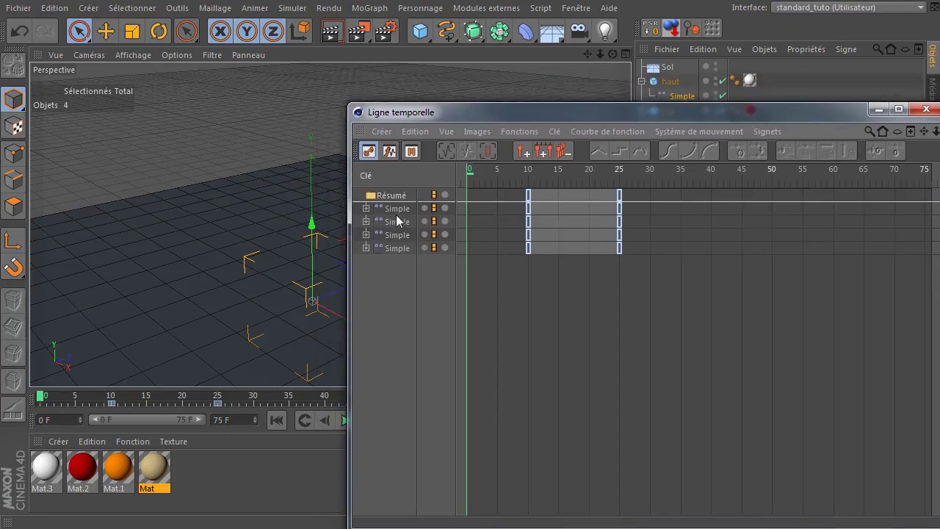
{"action": "left_click", "coordinate": [398, 209]}
{"action": "left_click_drag", "start_coordinate": [563, 110], "coordinate": [357, 185]}
{"action": "left_click", "coordinate": [757, 205]}
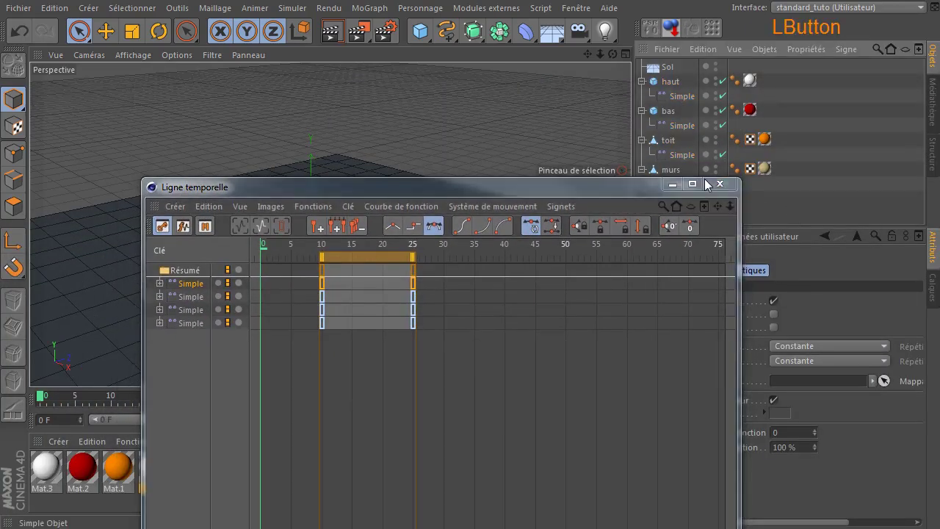
{"action": "left_click", "coordinate": [675, 99]}
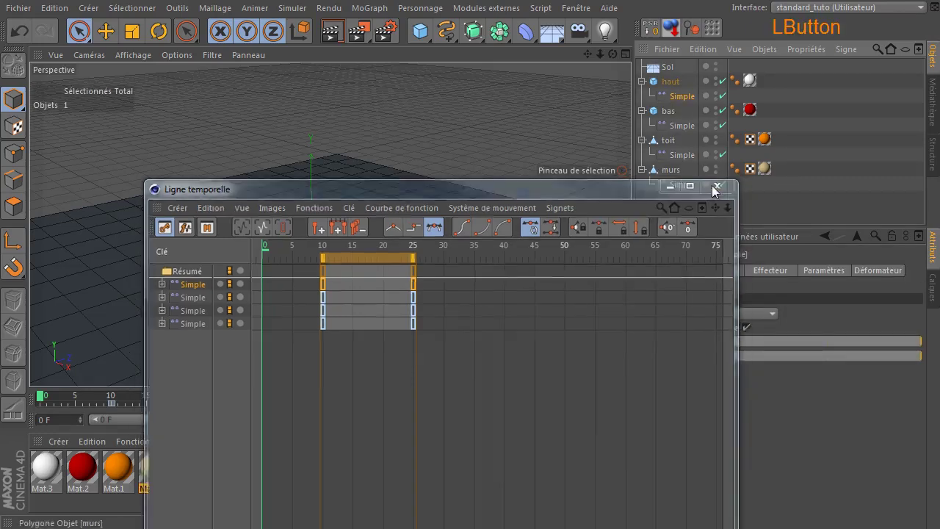
{"action": "left_click", "coordinate": [720, 183]}
- Rename the Simple effector under haut to Simple4 and the one under bas to Simple3
{"action": "double_click", "coordinate": [682, 96]}
{"action": "key", "text": "End"}
{"action": "type", "text": "4"}
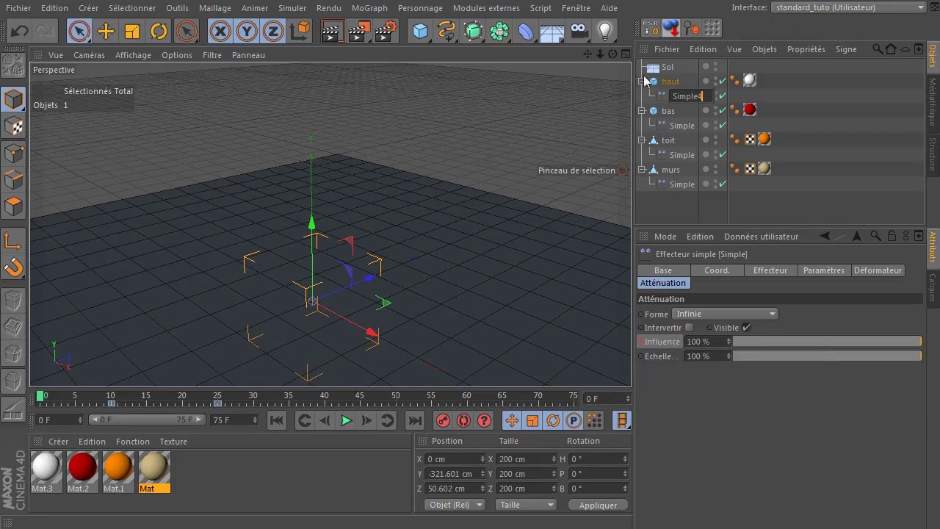
{"action": "left_click", "coordinate": [682, 126]}
{"action": "double_click", "coordinate": [683, 127]}
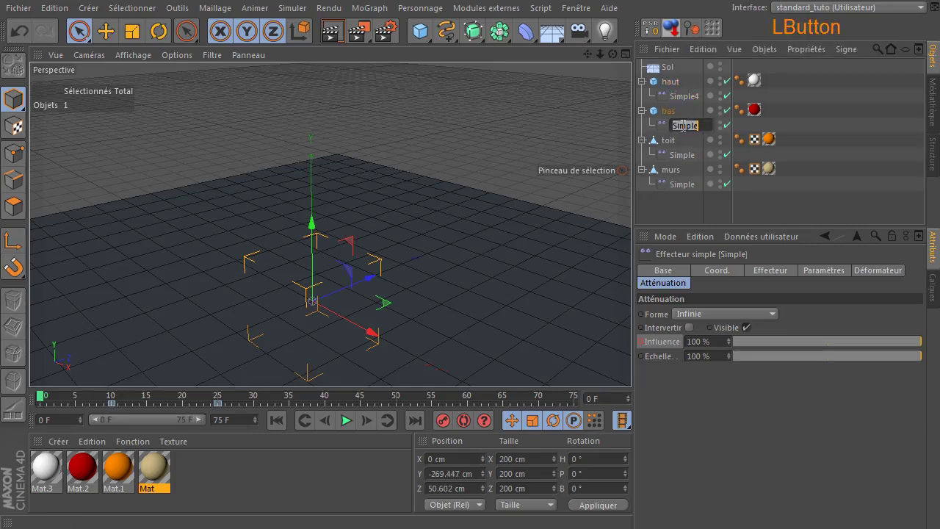
{"action": "key", "text": "End"}
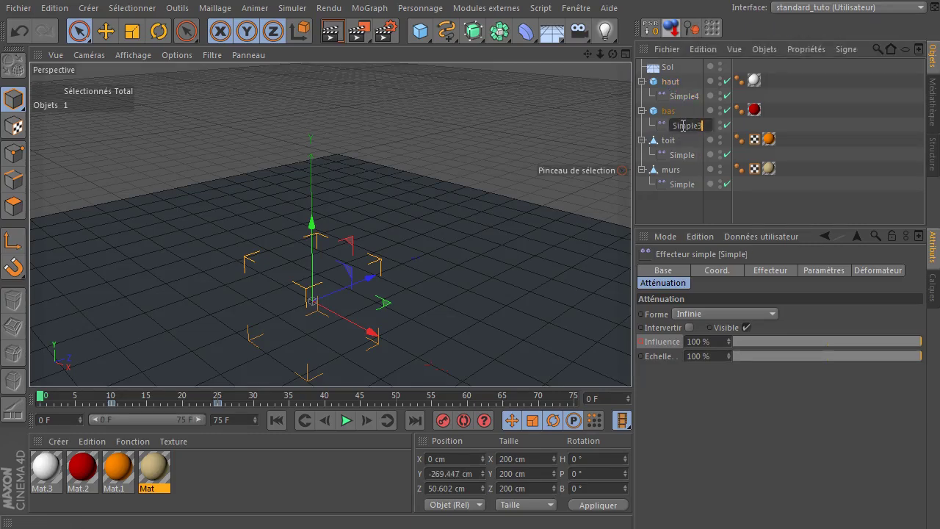
- Rename the Simple effector under toit to Simple2 and the one under murs to Simple1
{"action": "left_click", "coordinate": [683, 155]}
{"action": "double_click", "coordinate": [685, 154]}
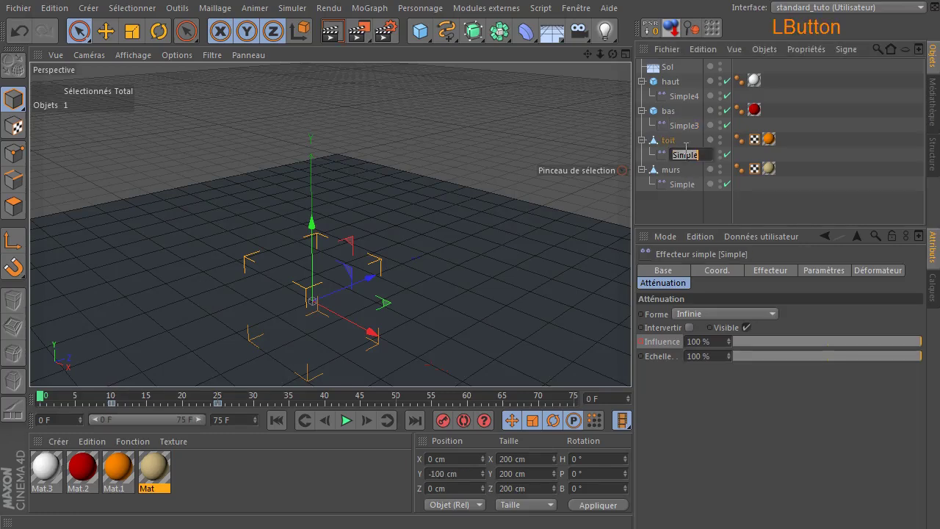
{"action": "key", "text": "End"}
{"action": "type", "text": "2"}
{"action": "left_click", "coordinate": [676, 184]}
{"action": "double_click", "coordinate": [676, 183]}
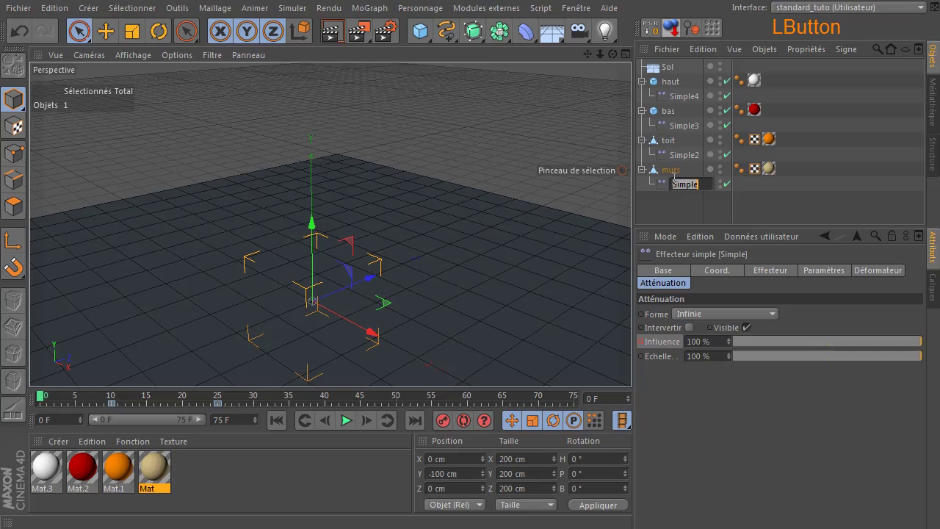
{"action": "key", "text": "End"}
{"action": "type", "text": "1"}
{"action": "key", "text": "Return"}
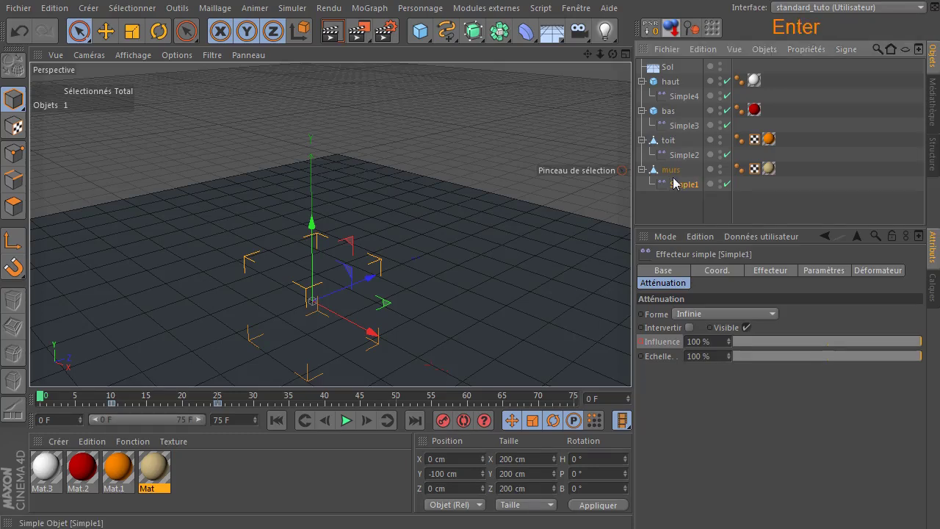
- Open the timeline and shift the keys of Simple3, Simple2 and Simple1 together so they span frames 28 to 43
{"action": "left_click", "coordinate": [576, 10]}
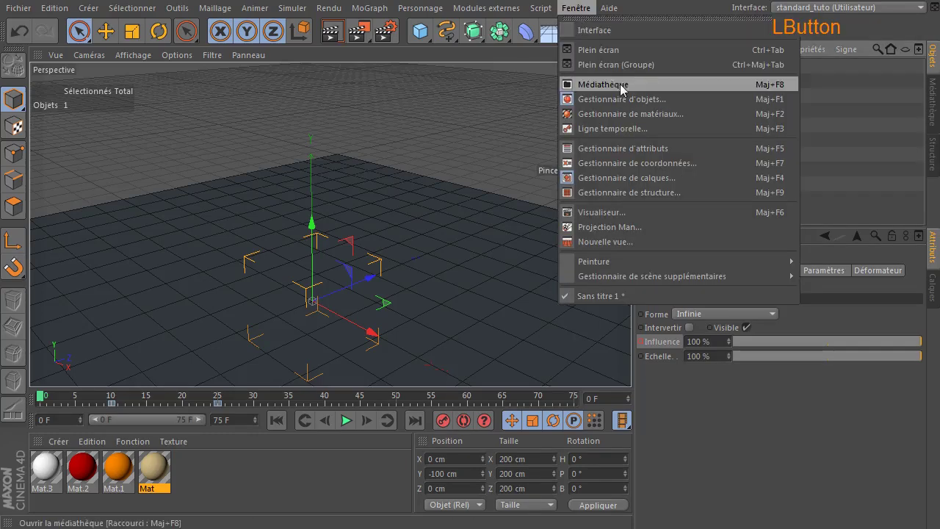
{"action": "left_click", "coordinate": [629, 126]}
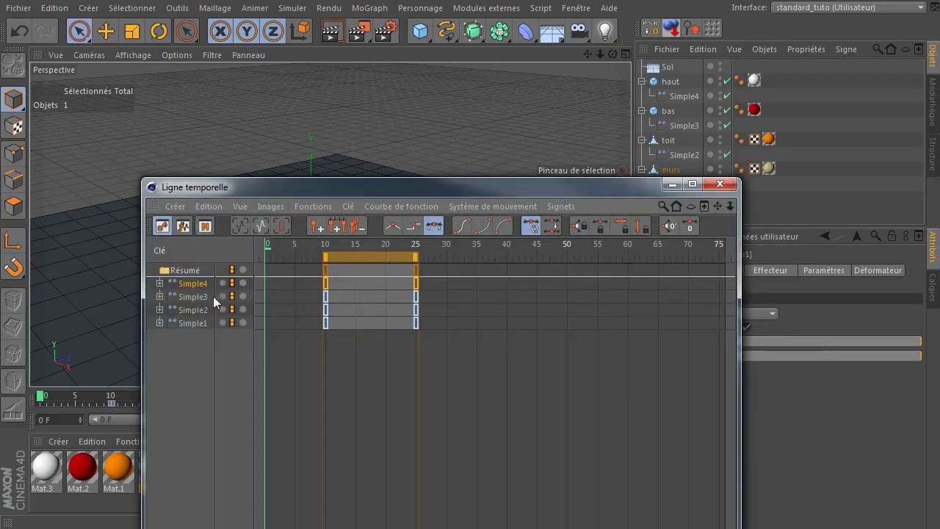
{"action": "left_click", "coordinate": [186, 325]}
{"action": "left_click_drag", "start_coordinate": [341, 189], "coordinate": [579, 126]}
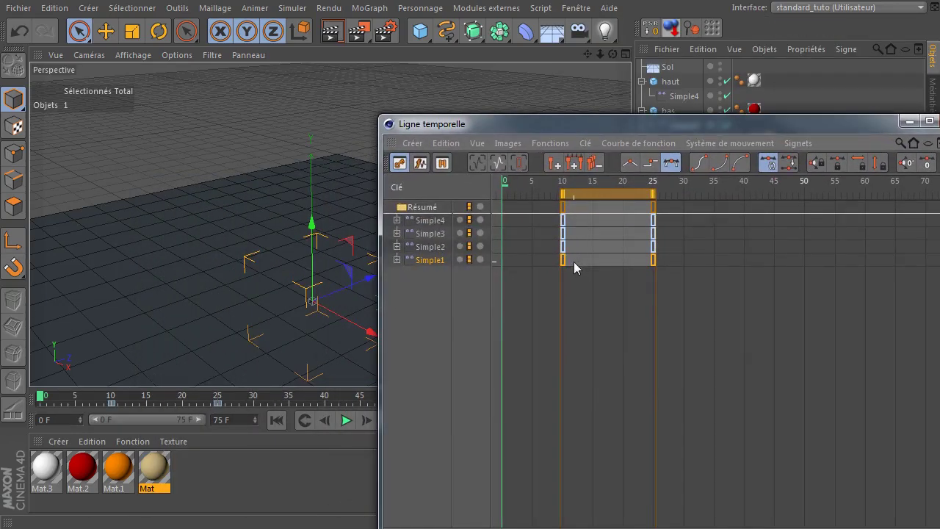
{"action": "left_click_drag", "start_coordinate": [535, 313], "coordinate": [723, 226]}
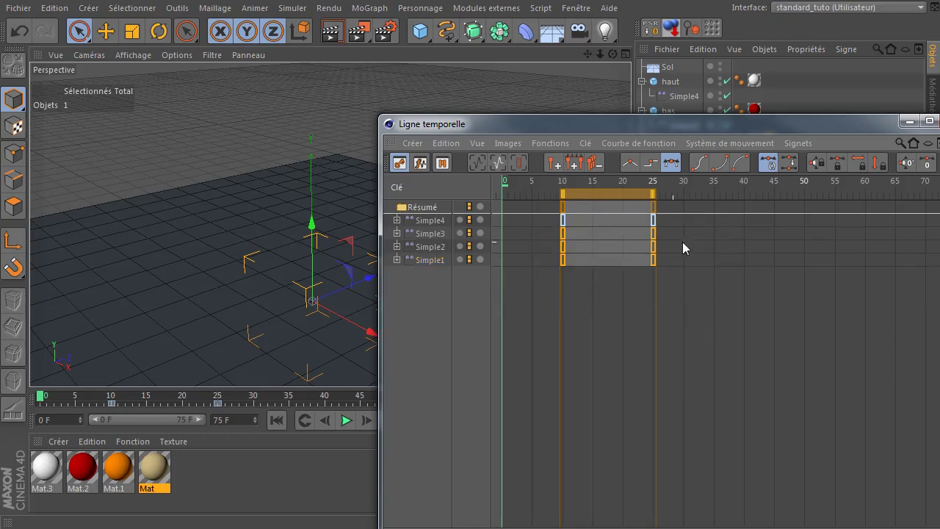
{"action": "left_click_drag", "start_coordinate": [599, 236], "coordinate": [683, 239]}
{"action": "left_click_drag", "start_coordinate": [536, 260], "coordinate": [703, 233]}
{"action": "left_click_drag", "start_coordinate": [576, 198], "coordinate": [685, 201]}
- Stagger the remaining keys so that Simple2 spans frames 46 to 61 and Simple1 spans frames 63 to 78
{"action": "left_click_drag", "start_coordinate": [645, 335], "coordinate": [814, 244]}
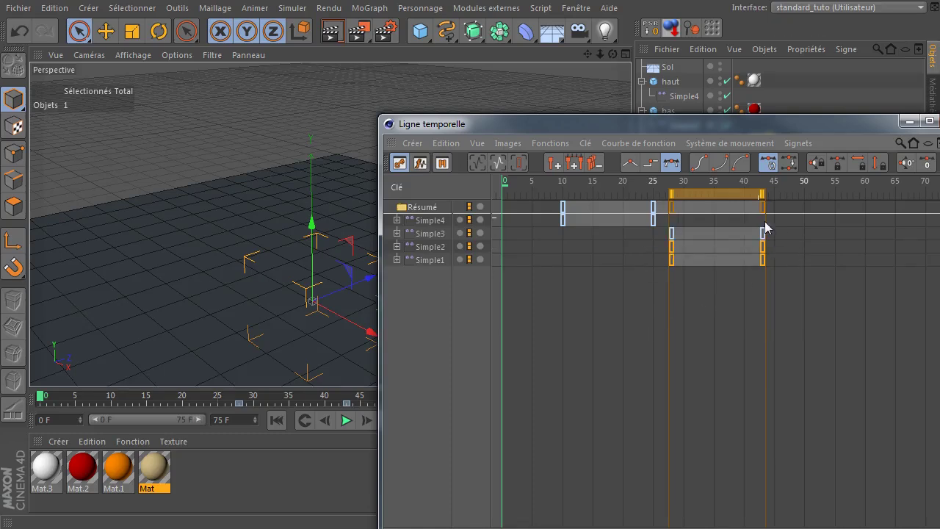
{"action": "left_click_drag", "start_coordinate": [714, 199], "coordinate": [823, 203]}
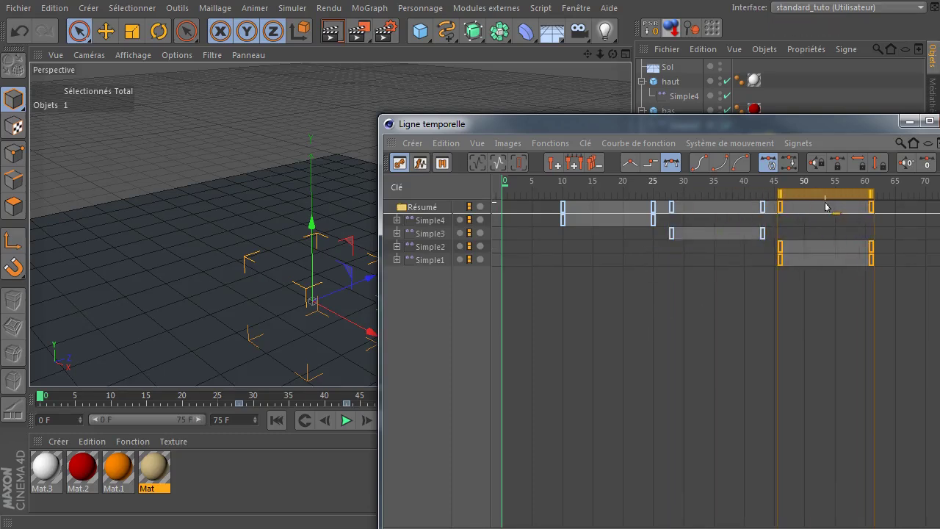
{"action": "left_click_drag", "start_coordinate": [742, 332], "coordinate": [919, 256]}
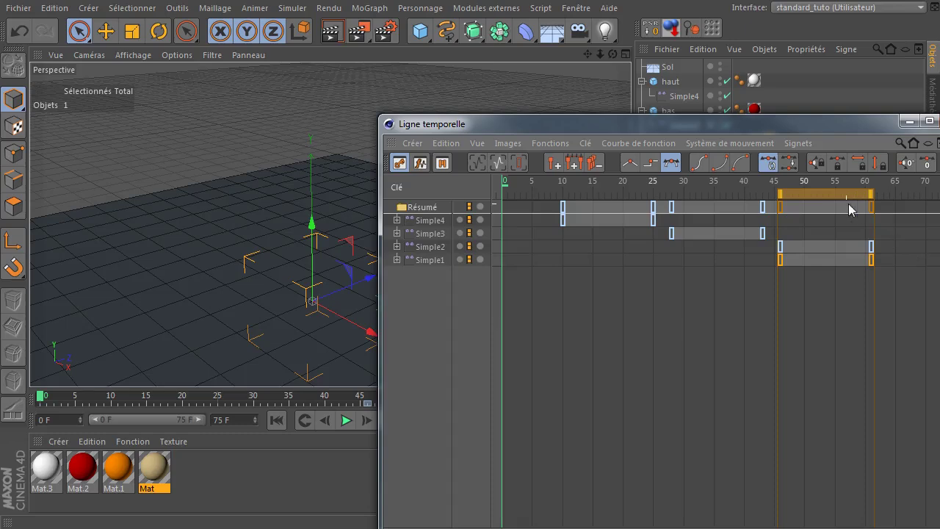
{"action": "left_click_drag", "start_coordinate": [833, 197], "coordinate": [936, 211]}
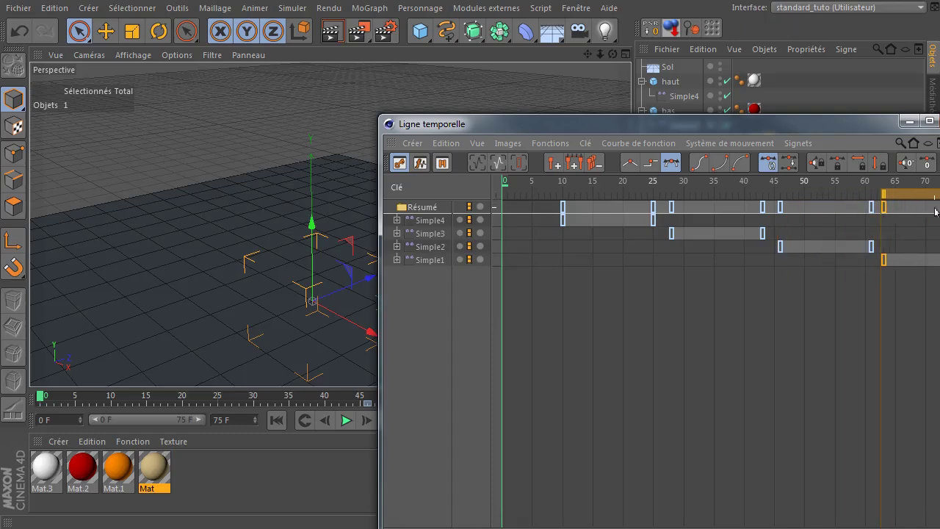
- Move the timeline window aside, play the staggered animation, and extend the project and its preview range to 125 frames
{"action": "left_click_drag", "start_coordinate": [843, 124], "coordinate": [695, 161]}
{"action": "left_click", "coordinate": [793, 166]}
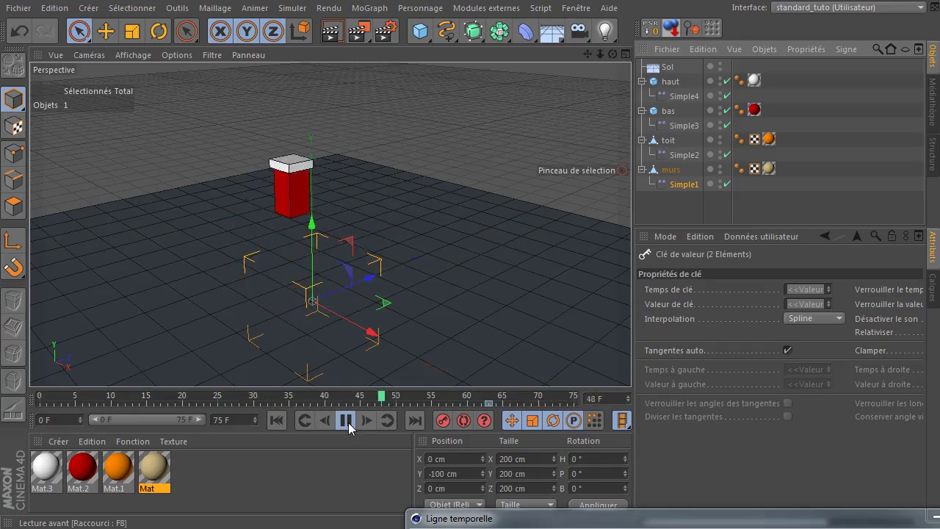
{"action": "left_click", "coordinate": [345, 421]}
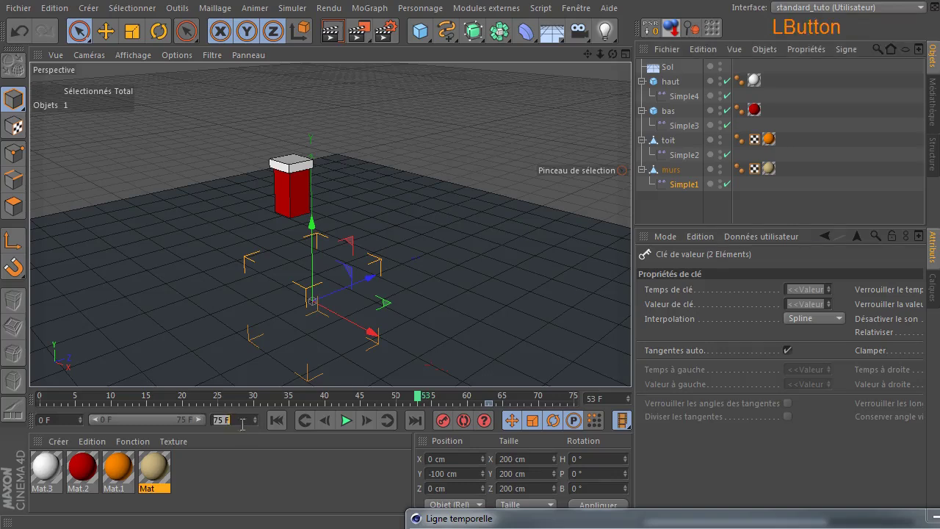
{"action": "type", "text": "125"}
{"action": "key", "text": "Return"}
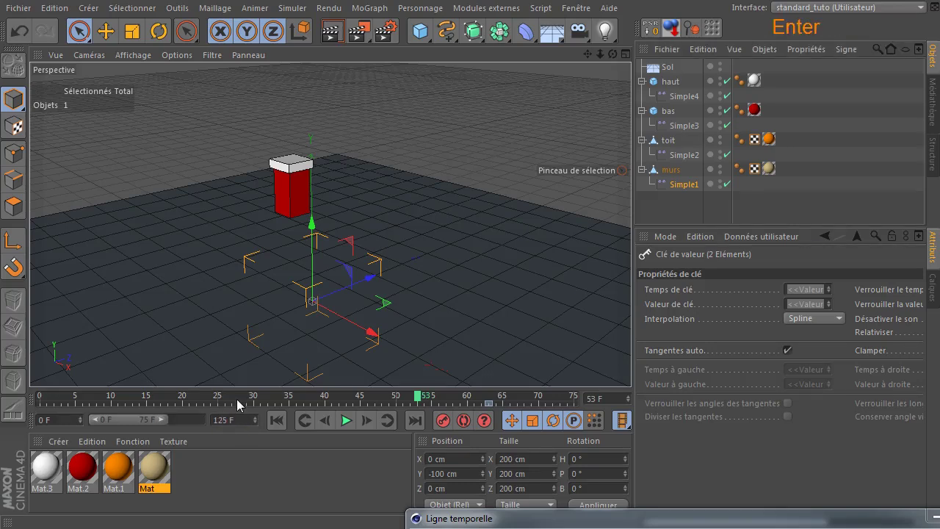
{"action": "left_click_drag", "start_coordinate": [158, 419], "coordinate": [202, 419]}
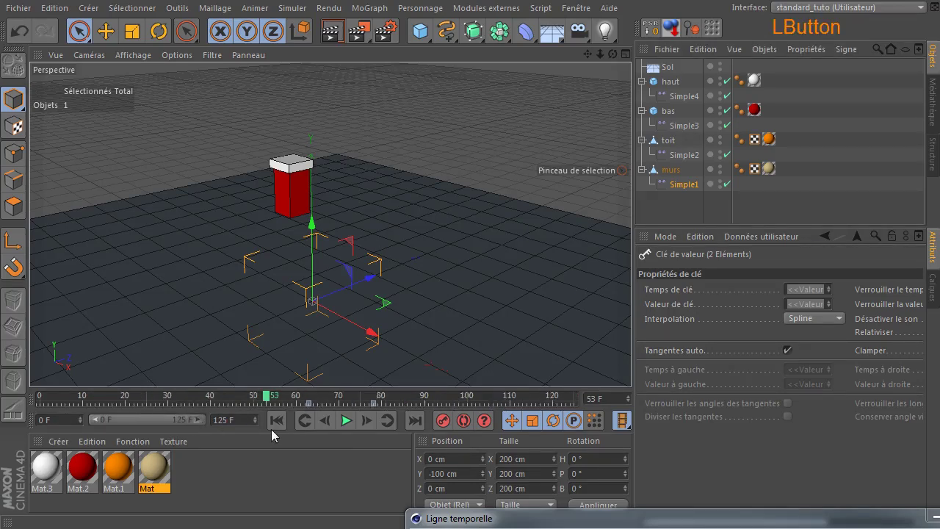
- Play the house's staggered build-up through to the end and review the effectors' keys in the timeline
{"action": "left_click", "coordinate": [340, 421]}
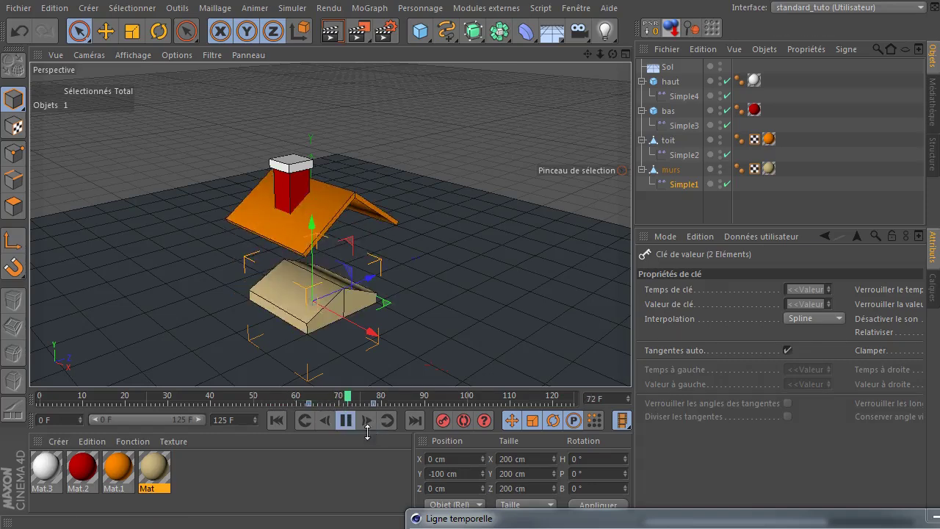
{"action": "left_click", "coordinate": [347, 421]}
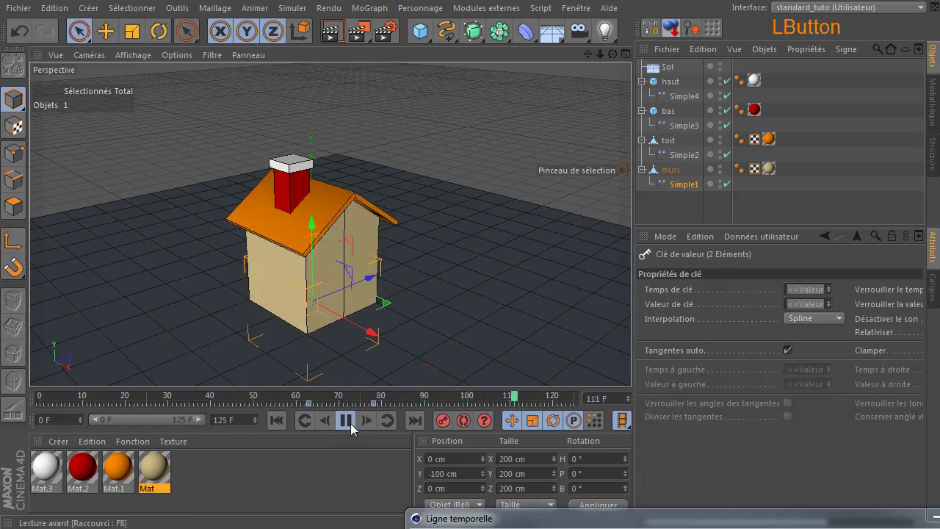
{"action": "left_click", "coordinate": [626, 521]}
{"action": "left_click_drag", "start_coordinate": [436, 261], "coordinate": [376, 151]}
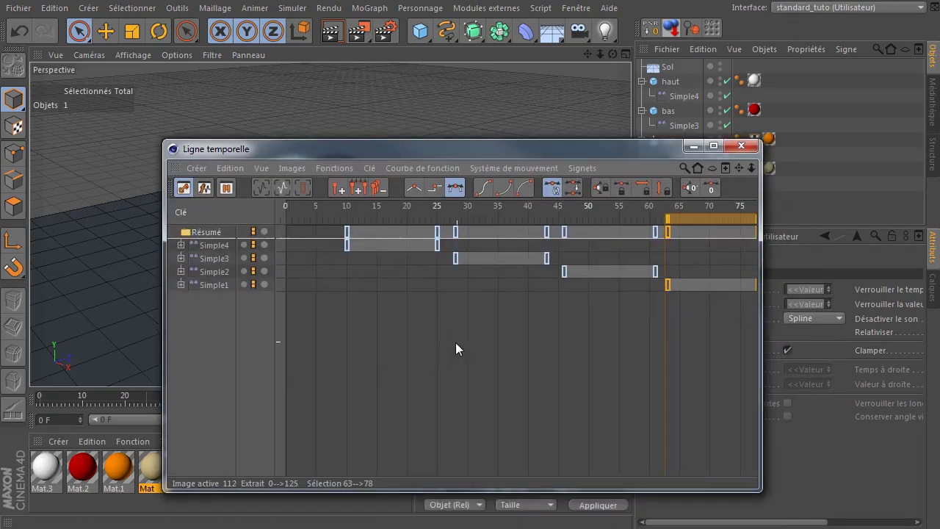
{"action": "left_click", "coordinate": [742, 146]}
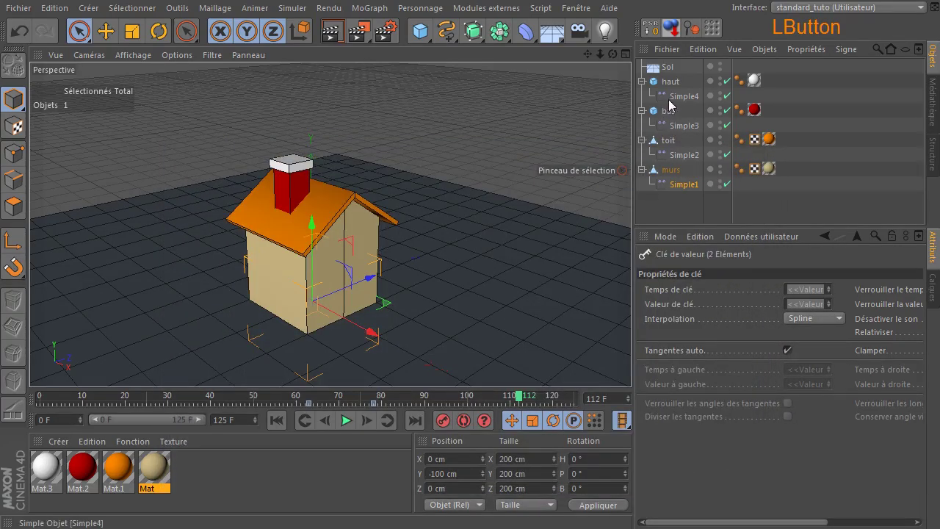
- Delete the Simple effectors from haut, bas, toit and murs and replay the animation from the start
{"action": "left_click", "coordinate": [671, 100]}
{"action": "key", "text": "Delete"}
{"action": "left_click", "coordinate": [671, 112]}
{"action": "key", "text": "Delete"}
{"action": "left_click", "coordinate": [673, 126]}
{"action": "key", "text": "Delete"}
{"action": "left_click", "coordinate": [676, 139]}
{"action": "key", "text": "Delete"}
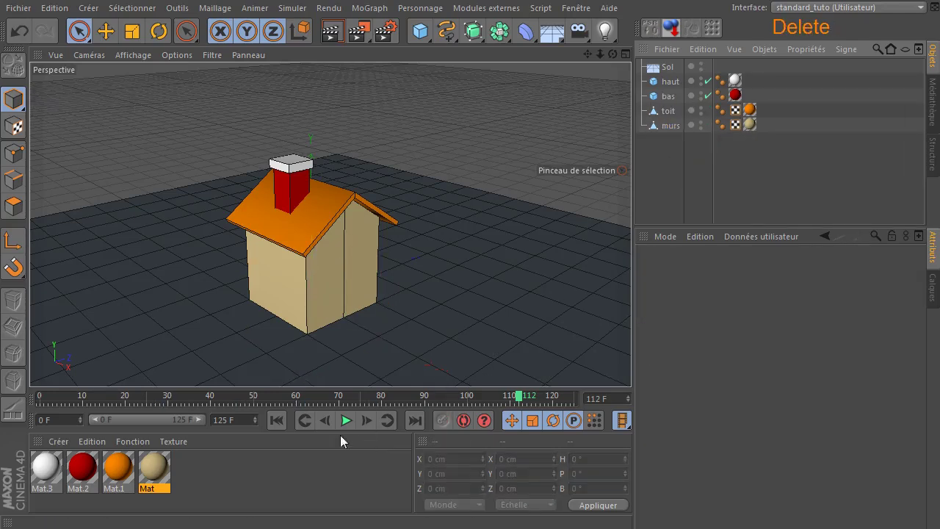
{"action": "left_click", "coordinate": [276, 420]}
{"action": "left_click", "coordinate": [346, 420]}
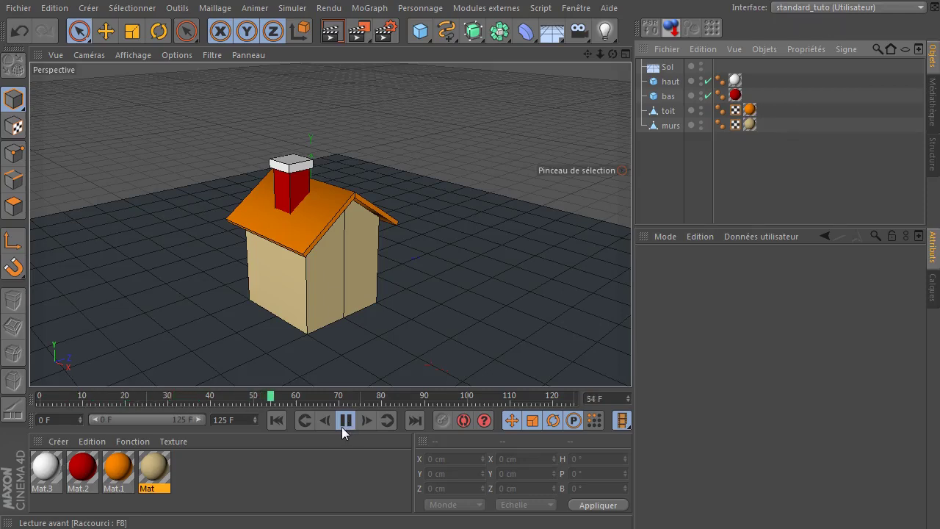
- Stop playback, return to frame 0, and group haut, bas, toit and murs under a new MoGraph Fracture object
{"action": "left_click", "coordinate": [342, 427]}
{"action": "left_click", "coordinate": [285, 424]}
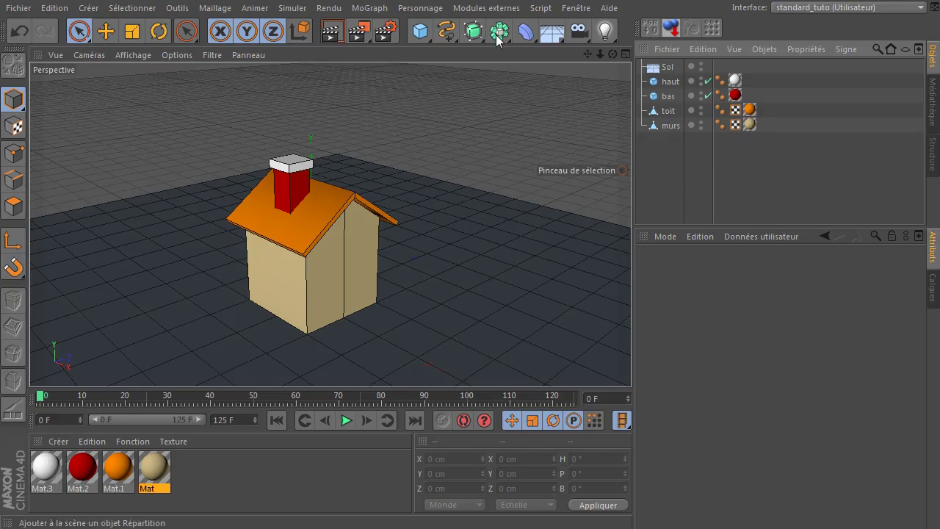
{"action": "left_click", "coordinate": [371, 8]}
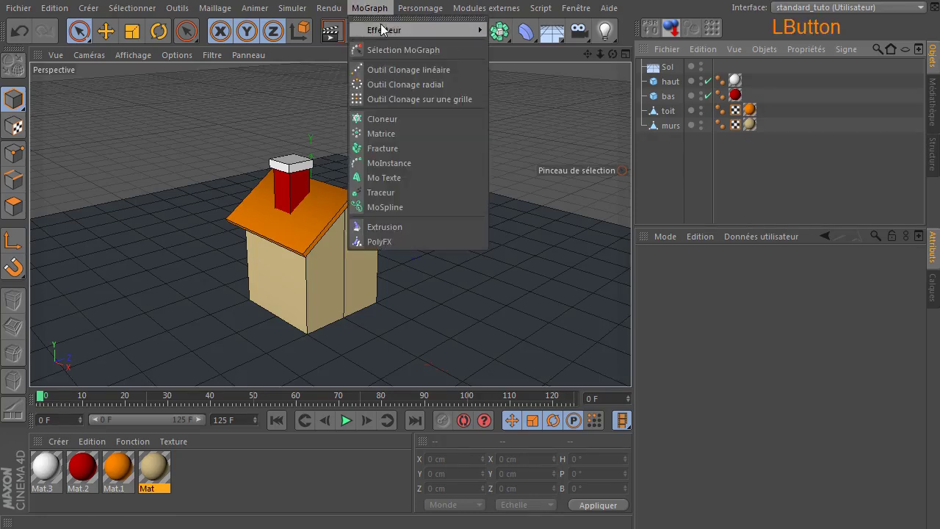
{"action": "left_click", "coordinate": [399, 147]}
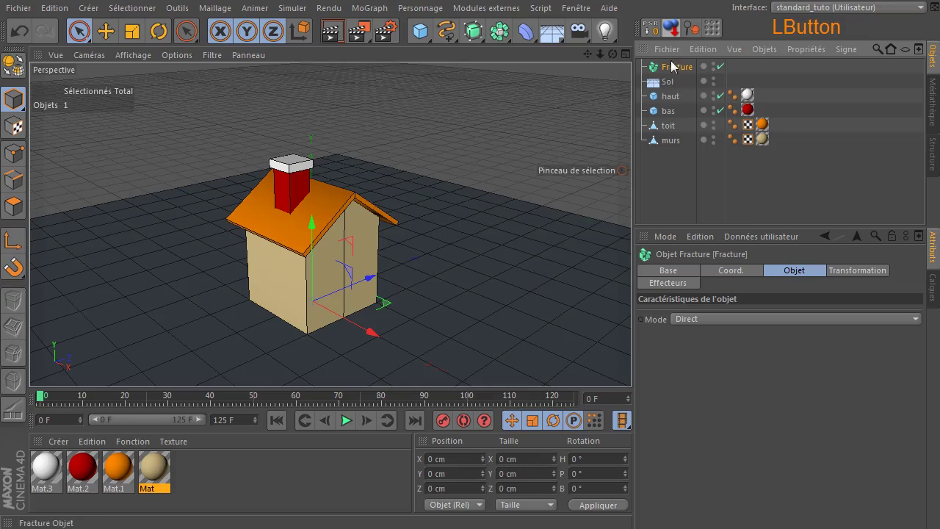
{"action": "left_click_drag", "start_coordinate": [663, 178], "coordinate": [683, 67]}
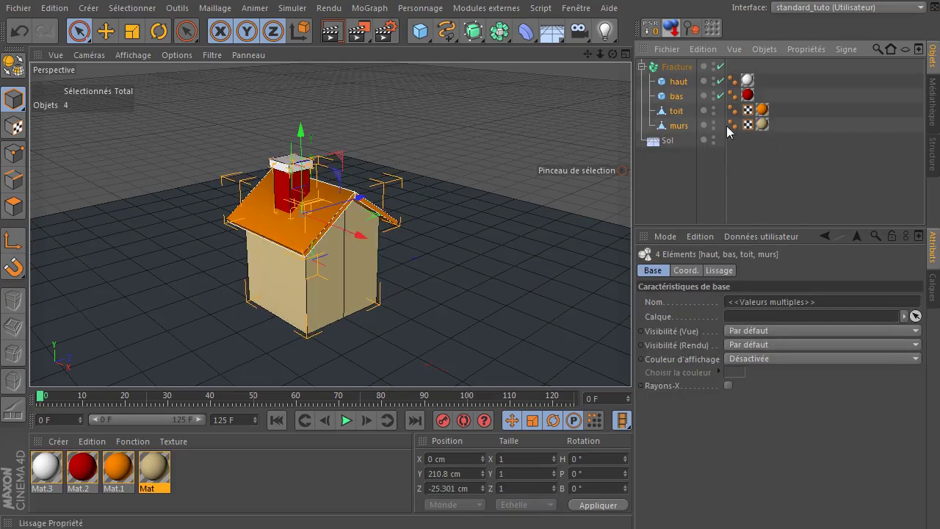
- Add a Simple effector to the Fracture object and set its Y position to -400 cm
{"action": "left_click", "coordinate": [676, 67]}
{"action": "left_click", "coordinate": [369, 8]}
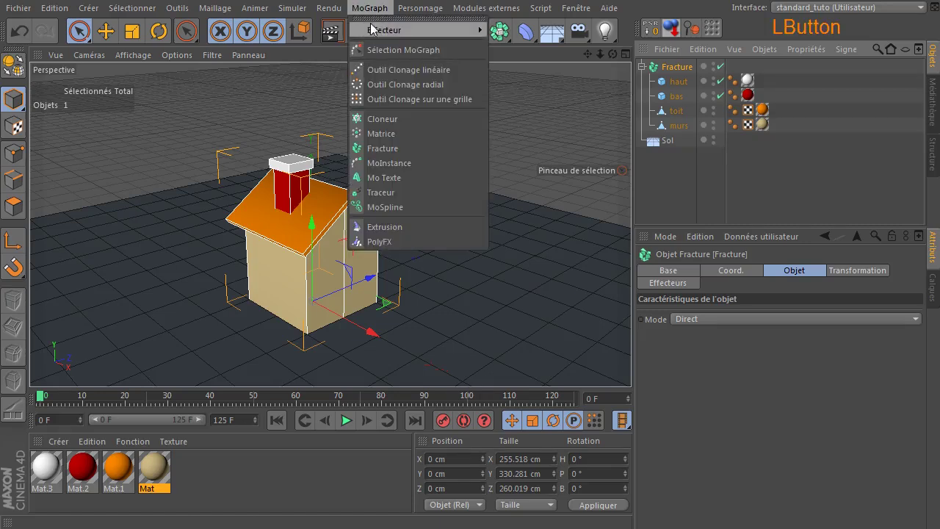
{"action": "mouse_move", "coordinate": [412, 31]}
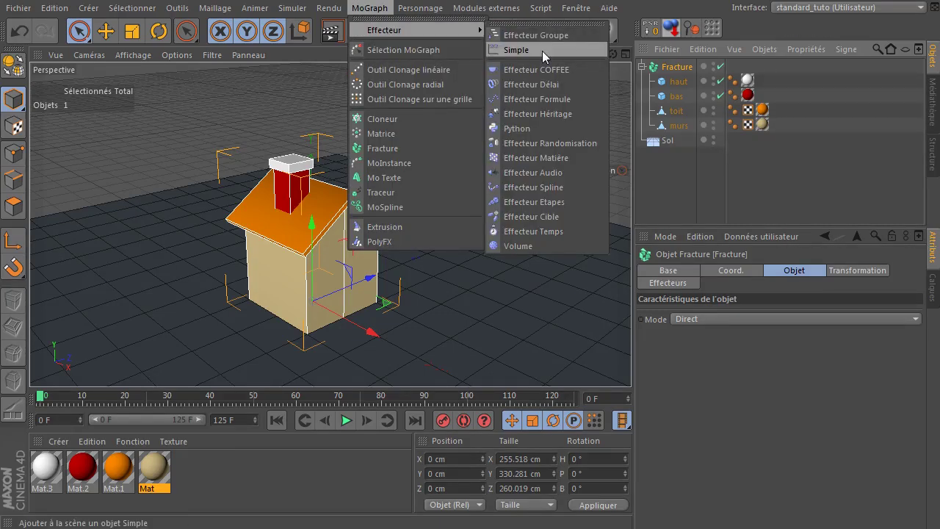
{"action": "left_click", "coordinate": [542, 51]}
{"action": "left_click", "coordinate": [824, 270]}
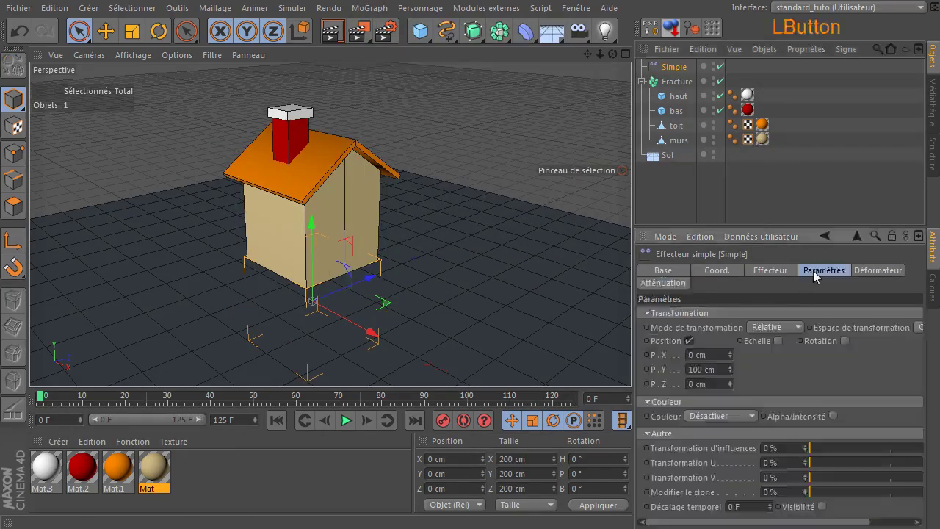
{"action": "left_click", "coordinate": [709, 369]}
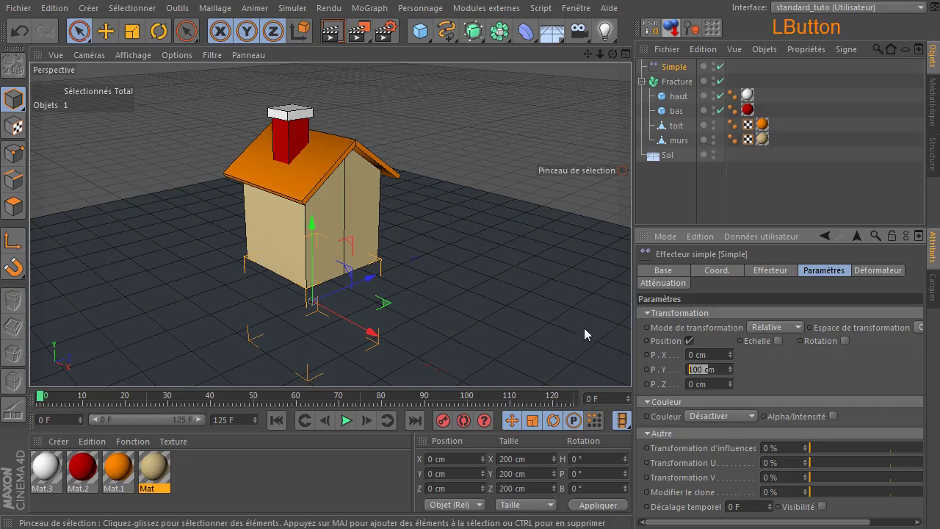
{"action": "key", "text": "Delete"}
{"action": "type", "text": "-400"}
{"action": "key", "text": "Return"}
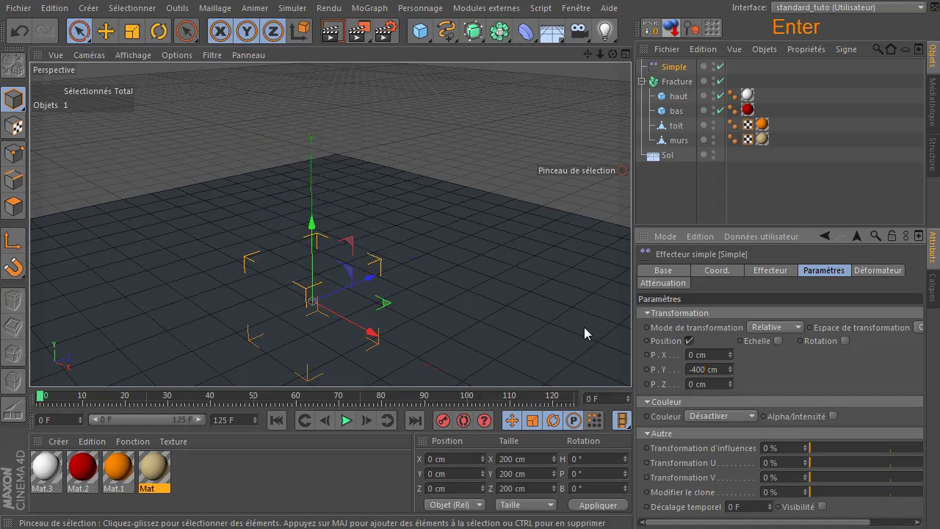
- Enable scale on the Simple effector with a Y scale of -1 and reduce its falloff influence to 0 %
{"action": "left_click", "coordinate": [778, 340]}
{"action": "left_click", "coordinate": [837, 369]}
{"action": "type", "text": "-1"}
{"action": "key", "text": "Return"}
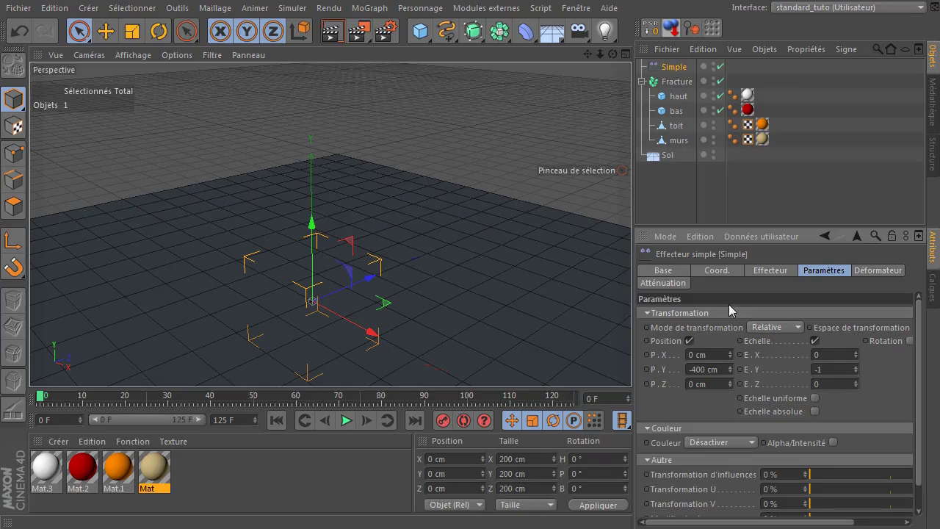
{"action": "left_click", "coordinate": [670, 285]}
{"action": "left_click_drag", "start_coordinate": [874, 339], "coordinate": [676, 316]}
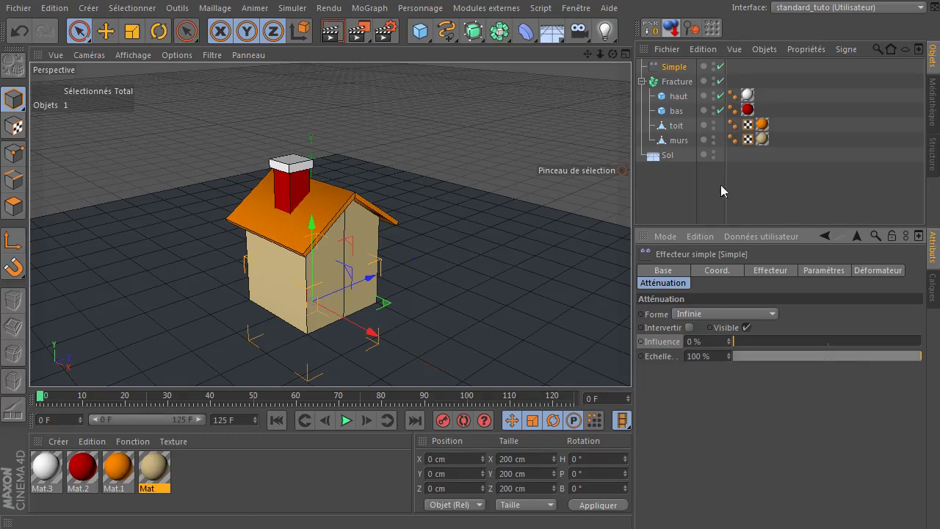
- Add a Step effector (Effecteur Etapes) to the Fracture object and disable its scale transformation
{"action": "left_click", "coordinate": [677, 81]}
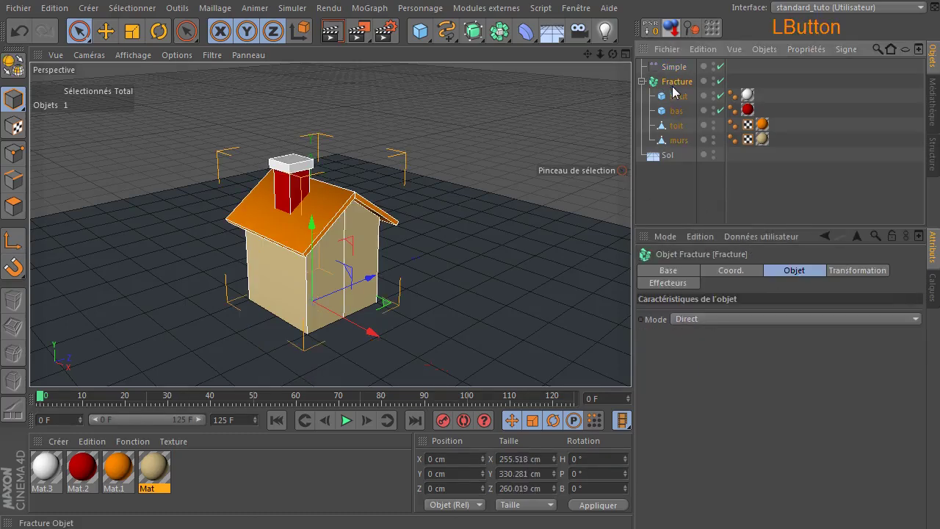
{"action": "left_click", "coordinate": [371, 8]}
{"action": "mouse_move", "coordinate": [376, 28]}
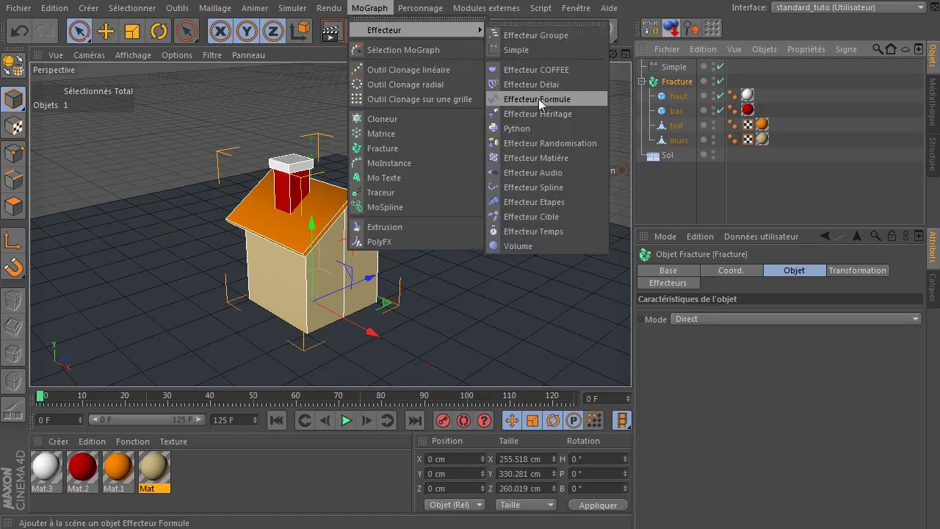
{"action": "left_click", "coordinate": [559, 202]}
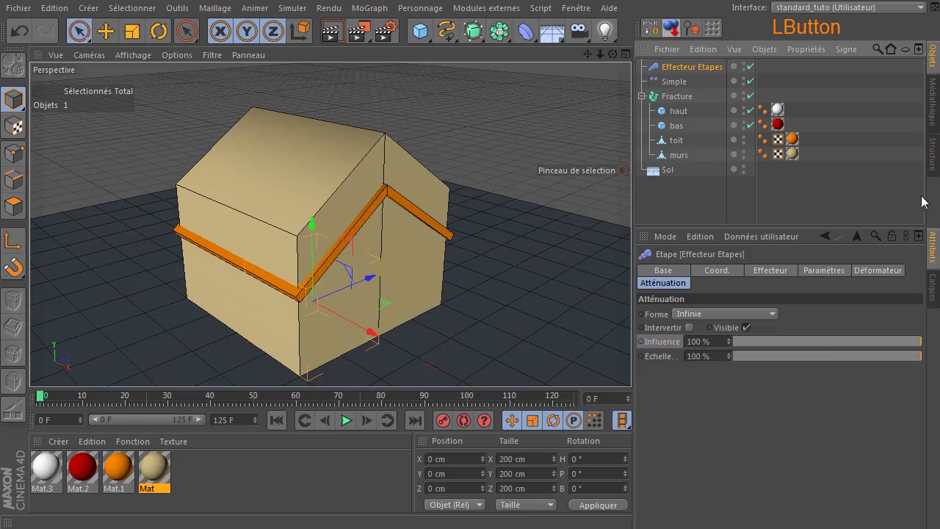
{"action": "left_click", "coordinate": [669, 66]}
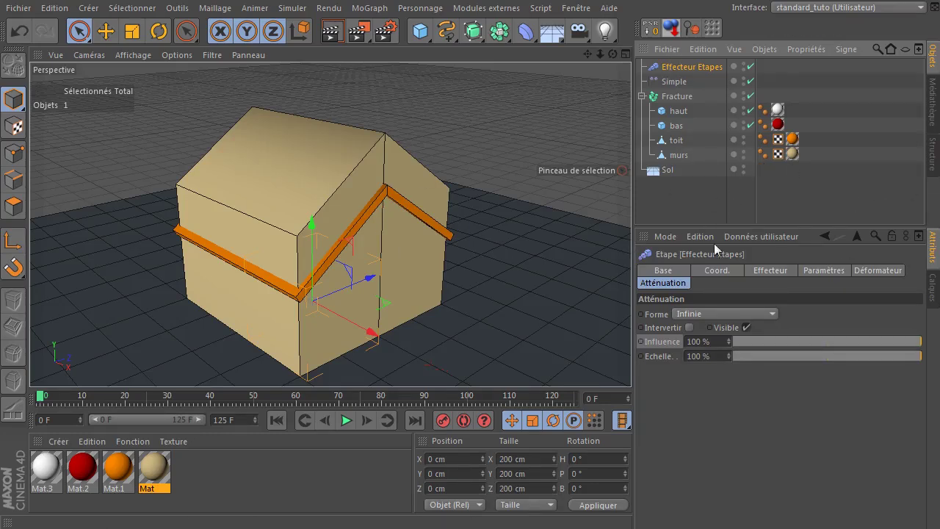
{"action": "left_click", "coordinate": [783, 271]}
{"action": "left_click", "coordinate": [823, 273]}
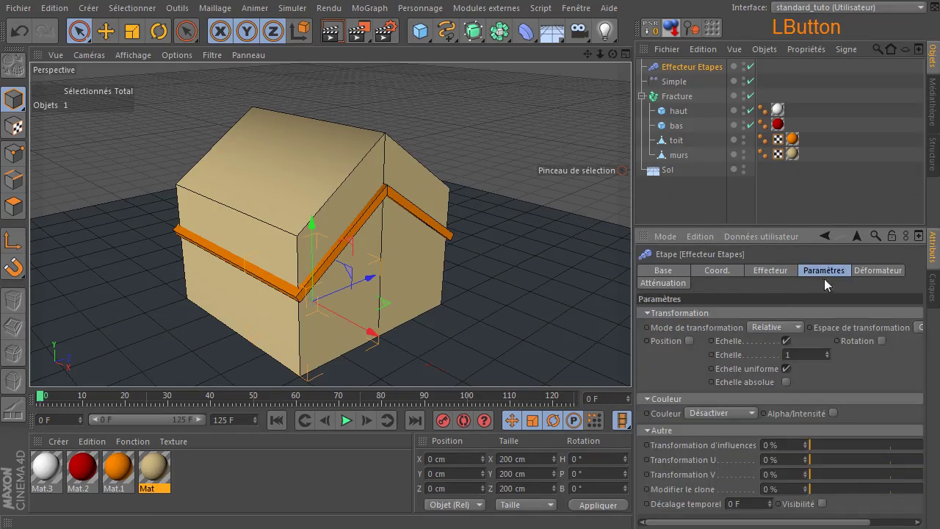
{"action": "left_click", "coordinate": [786, 341]}
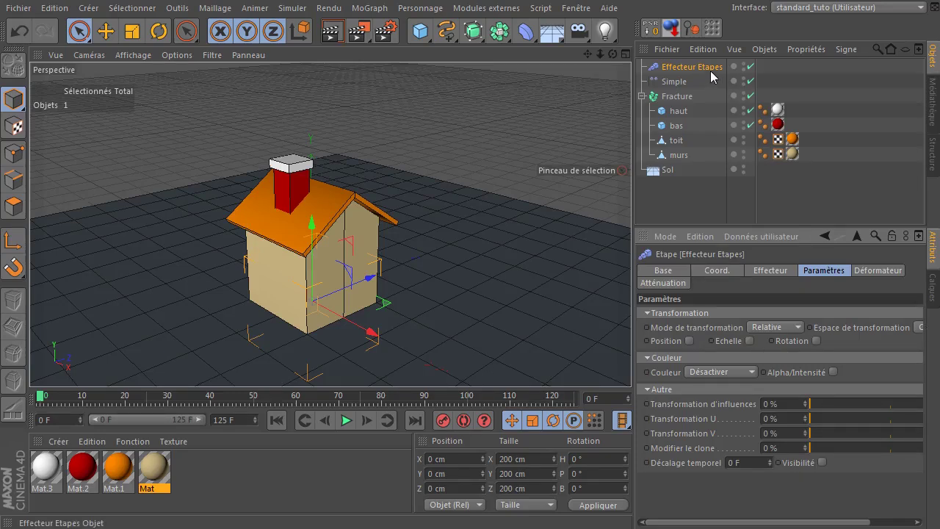
- Place Effecteur Etapes above Simple in the Fracture's effector list and set its Transformation d'influences to 100 %
{"action": "left_click", "coordinate": [677, 96]}
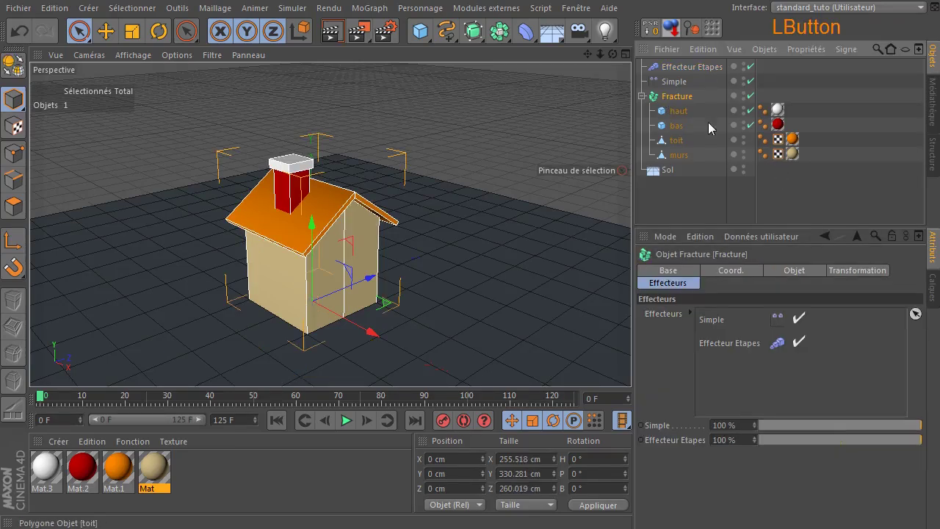
{"action": "left_click", "coordinate": [857, 271]}
{"action": "left_click", "coordinate": [660, 285]}
{"action": "left_click_drag", "start_coordinate": [723, 343], "coordinate": [726, 317]}
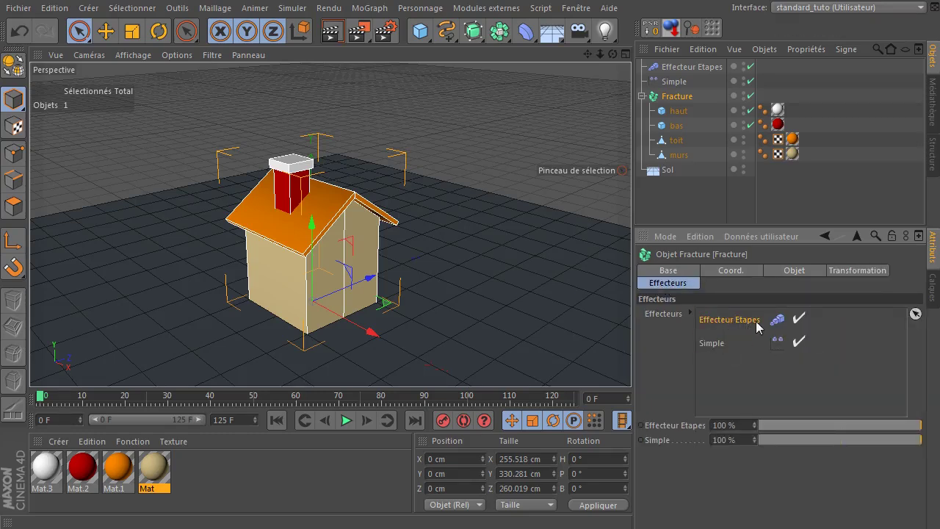
{"action": "left_click", "coordinate": [687, 67]}
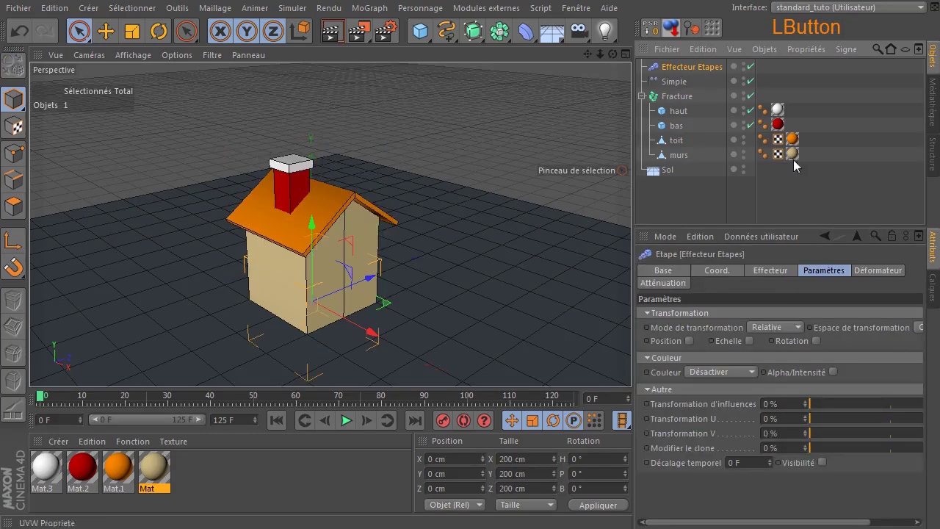
{"action": "left_click_drag", "start_coordinate": [819, 404], "coordinate": [939, 406]}
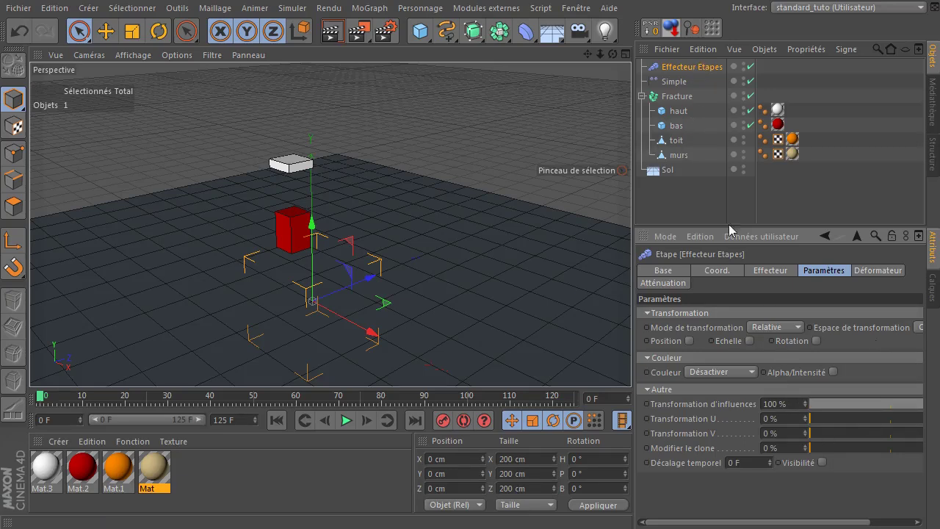
- Vary the Simple effector's falloff influence to test the staggered build-up, ending at 100 %
{"action": "left_click", "coordinate": [674, 83]}
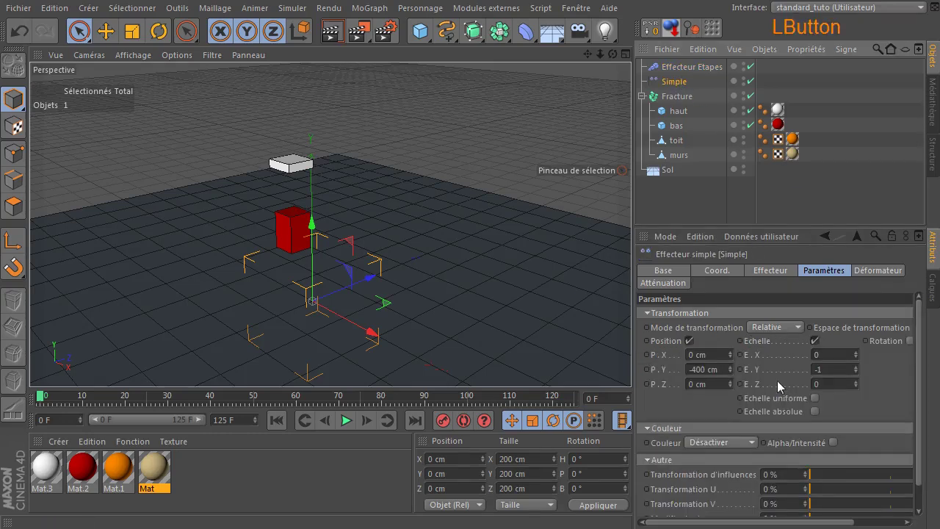
{"action": "left_click", "coordinate": [666, 284]}
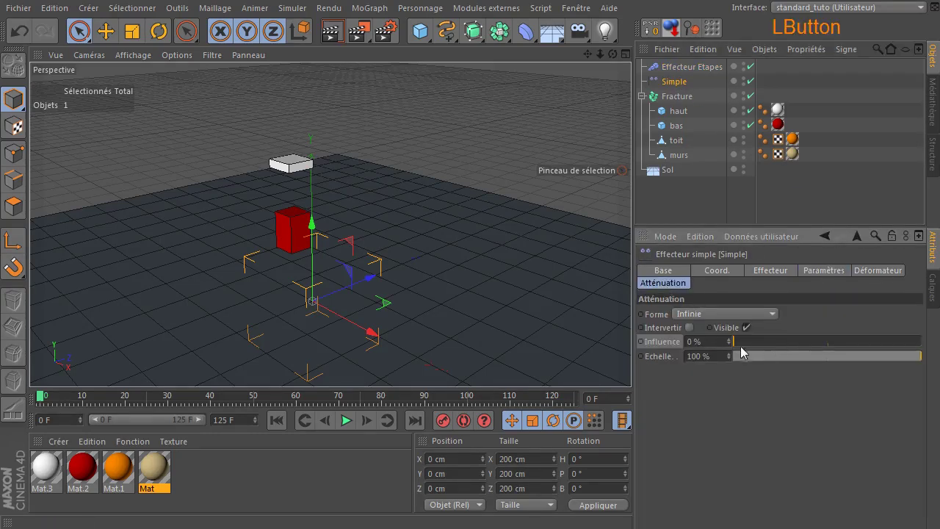
{"action": "left_click_drag", "start_coordinate": [743, 342], "coordinate": [717, 325]}
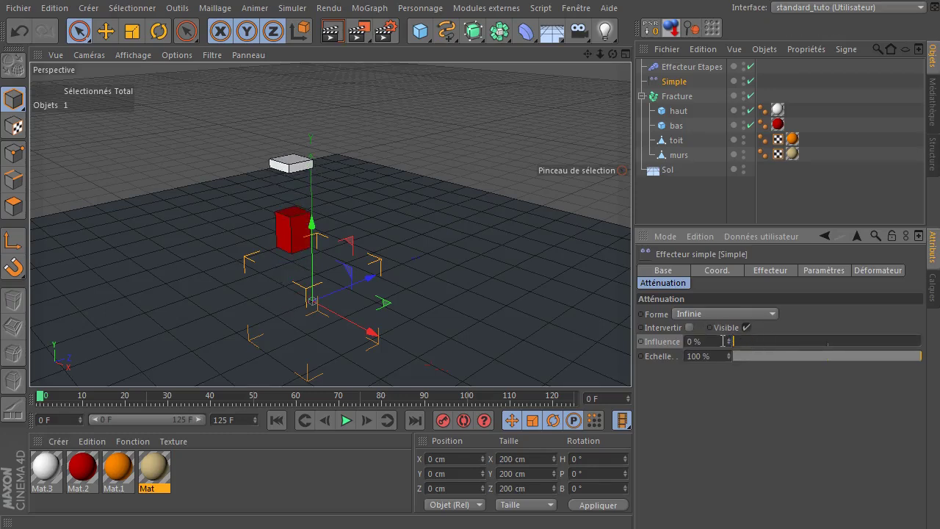
{"action": "left_click_drag", "start_coordinate": [728, 340], "coordinate": [807, 341]}
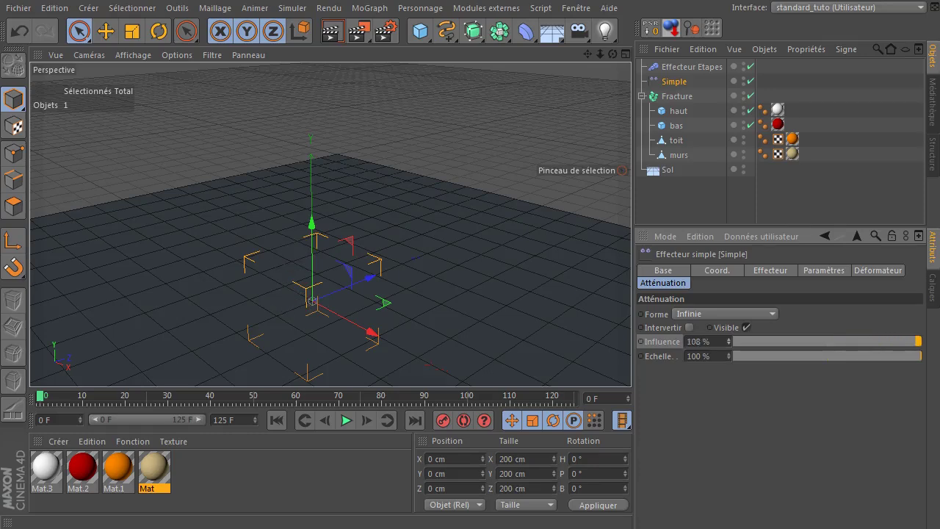
{"action": "left_click", "coordinate": [719, 348]}
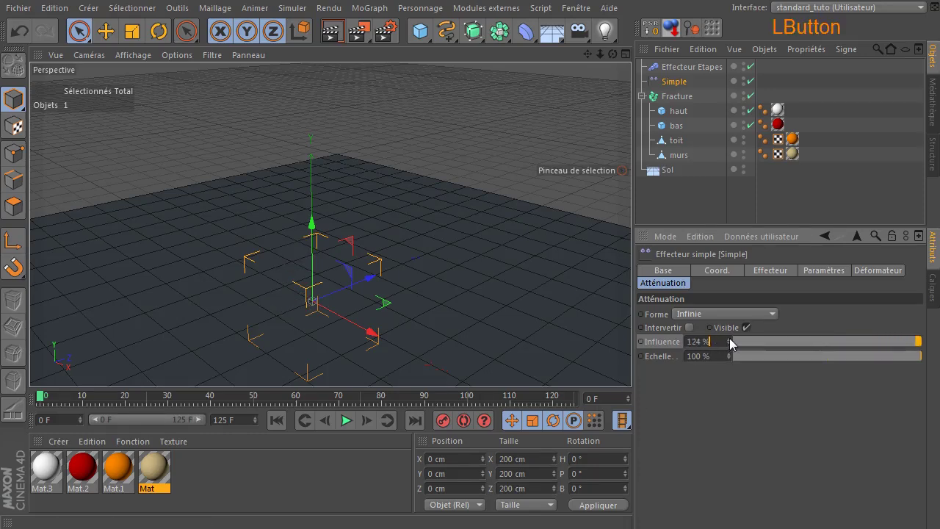
{"action": "left_click", "coordinate": [802, 340]}
{"action": "left_click_drag", "start_coordinate": [802, 341], "coordinate": [923, 341]}
- Keyframe the Simple effector's falloff influence at 100 % on frame 20 and at -100 % on frame 50
{"action": "left_click", "coordinate": [122, 396]}
{"action": "left_click", "coordinate": [366, 421]}
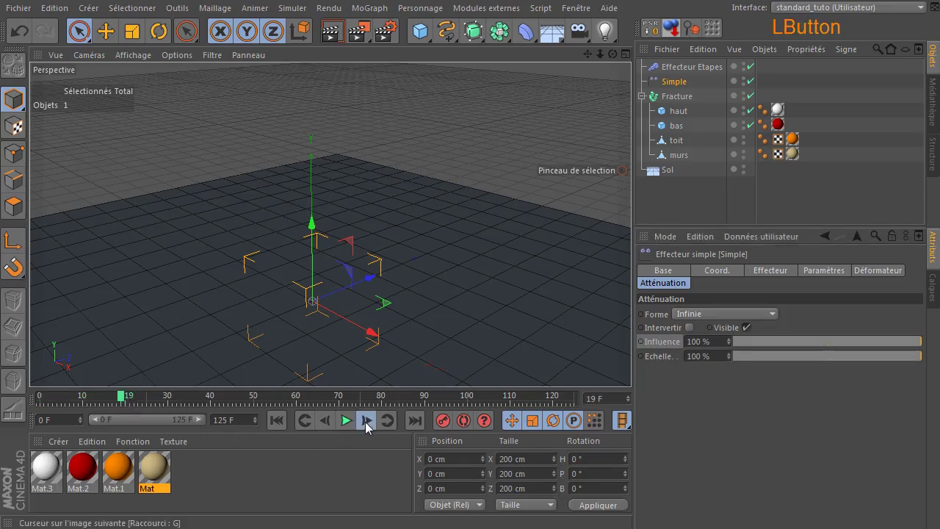
{"action": "left_click", "coordinate": [642, 342], "text": "ctrl"}
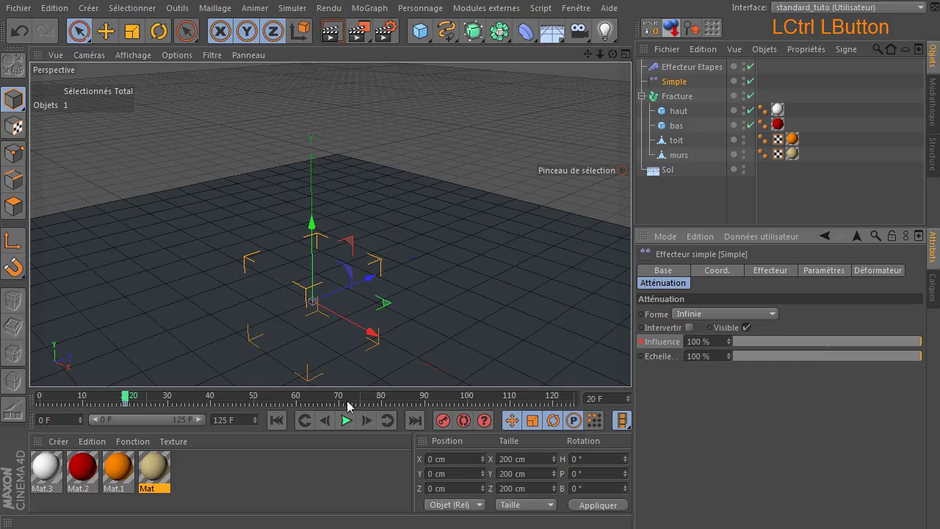
{"action": "left_click", "coordinate": [255, 400]}
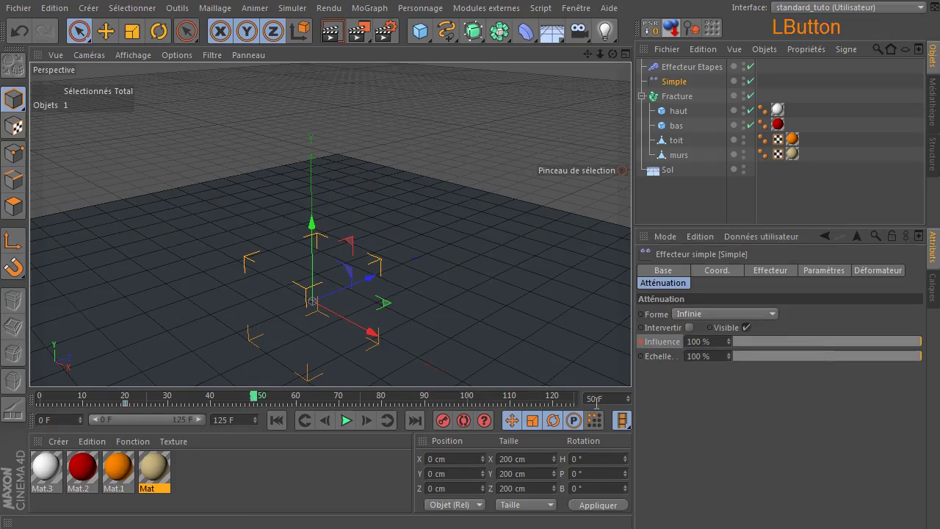
{"action": "left_click", "coordinate": [715, 343]}
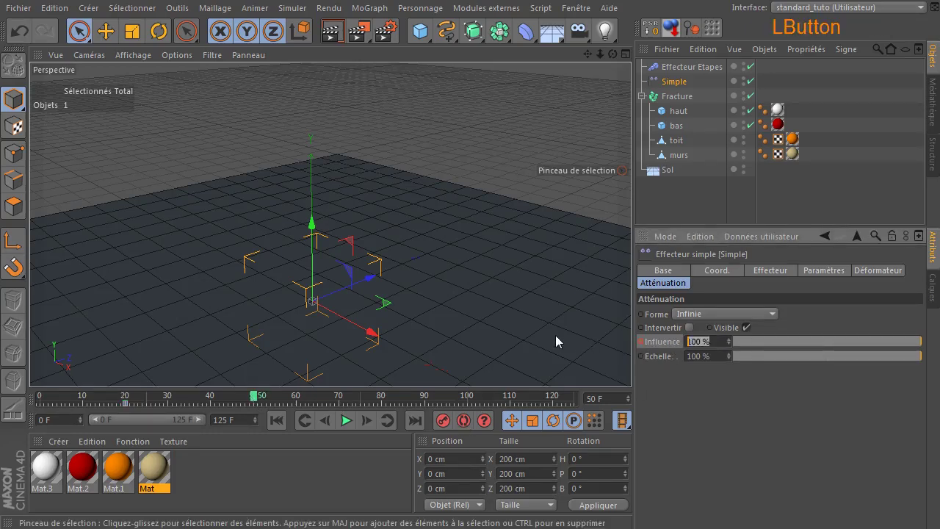
{"action": "type", "text": "-100"}
{"action": "key", "text": "Return"}
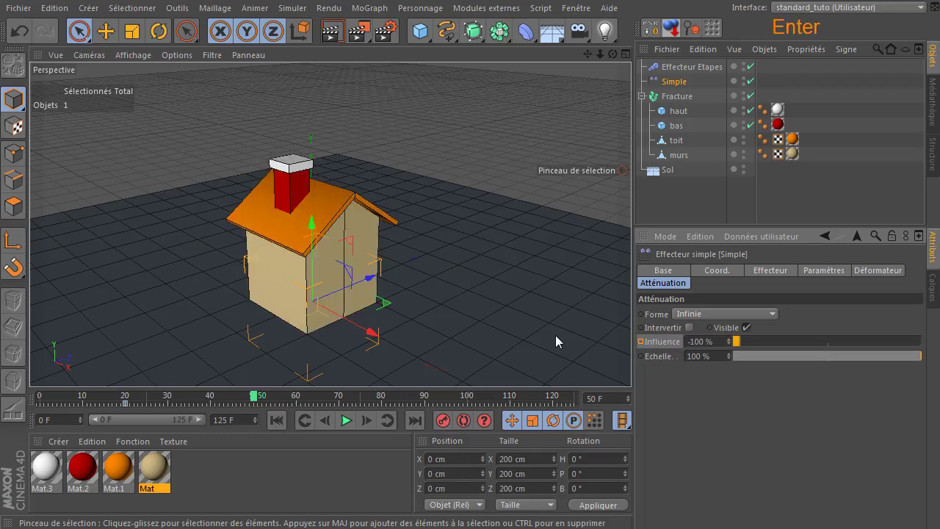
{"action": "left_click", "coordinate": [643, 341], "text": "ctrl"}
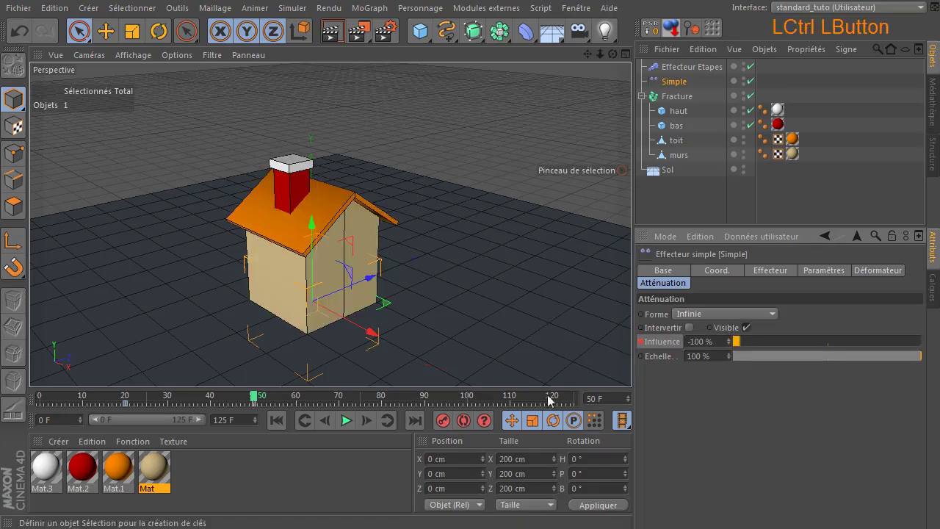
- Play the house's build-up animation from the start and stop it once the house is complete
{"action": "left_click", "coordinate": [276, 421]}
{"action": "left_click", "coordinate": [346, 420]}
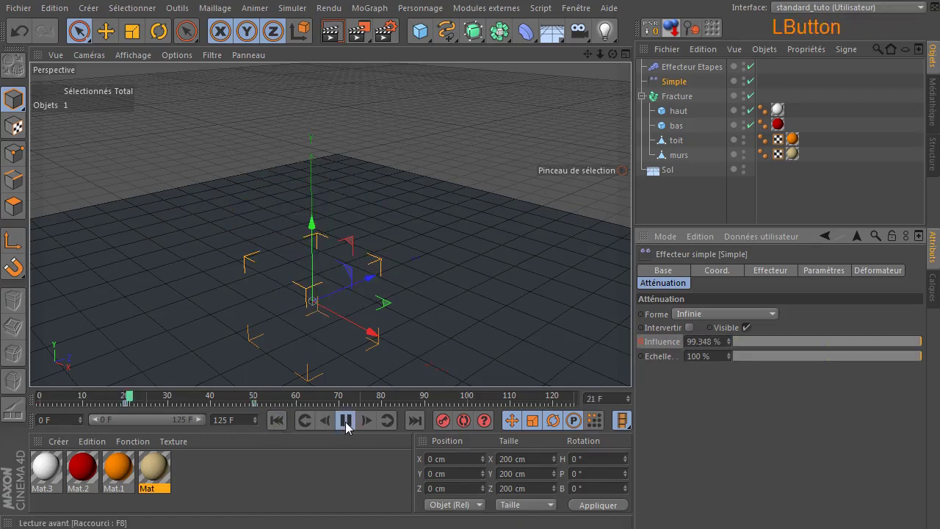
{"action": "left_click", "coordinate": [347, 424]}
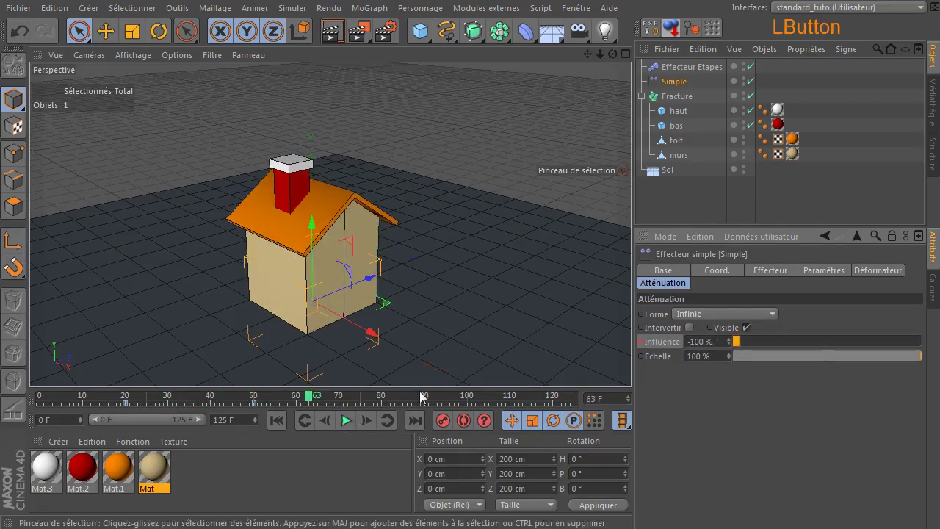
- Add an Effecteur Délai to the Fracture object and show its position, scale and rotation parameters
{"action": "left_click", "coordinate": [681, 100]}
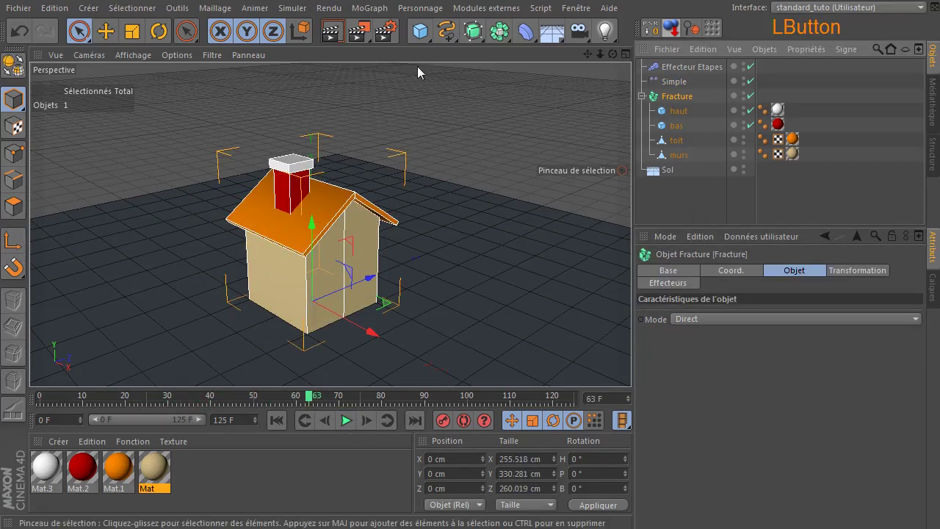
{"action": "left_click", "coordinate": [360, 8]}
{"action": "mouse_move", "coordinate": [412, 30]}
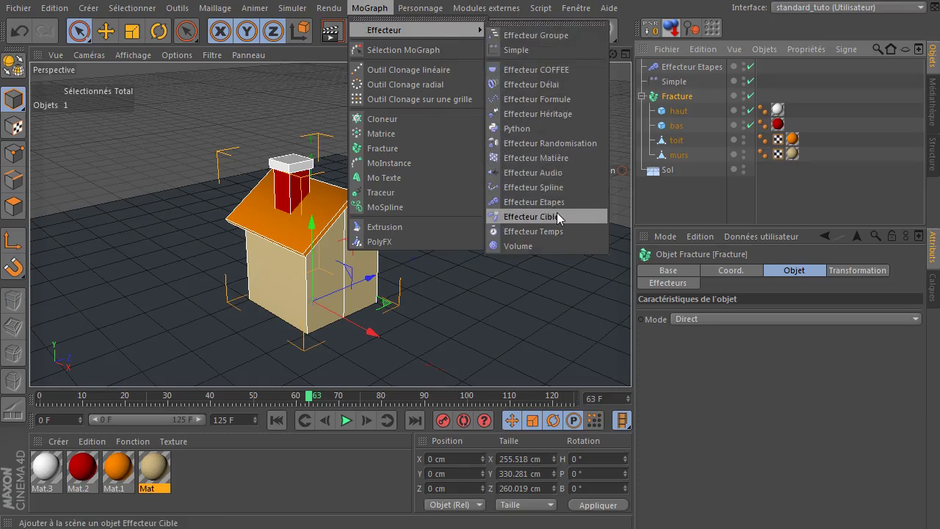
{"action": "left_click", "coordinate": [558, 87]}
{"action": "left_click", "coordinate": [810, 271]}
{"action": "left_click", "coordinate": [814, 327]}
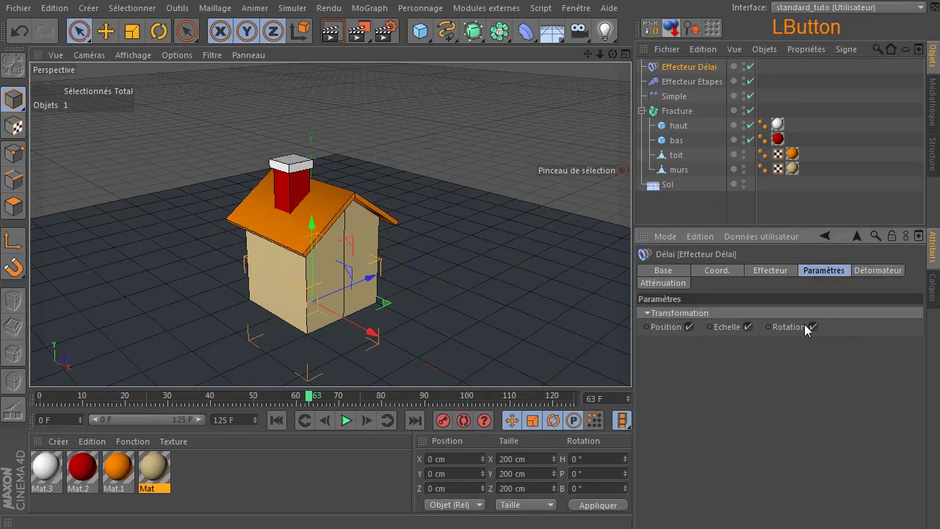
- Set the Effecteur Délai's intensity to 81 % and its mode to Elasticité
{"action": "left_click", "coordinate": [773, 271]}
{"action": "left_click_drag", "start_coordinate": [837, 314], "coordinate": [888, 319]}
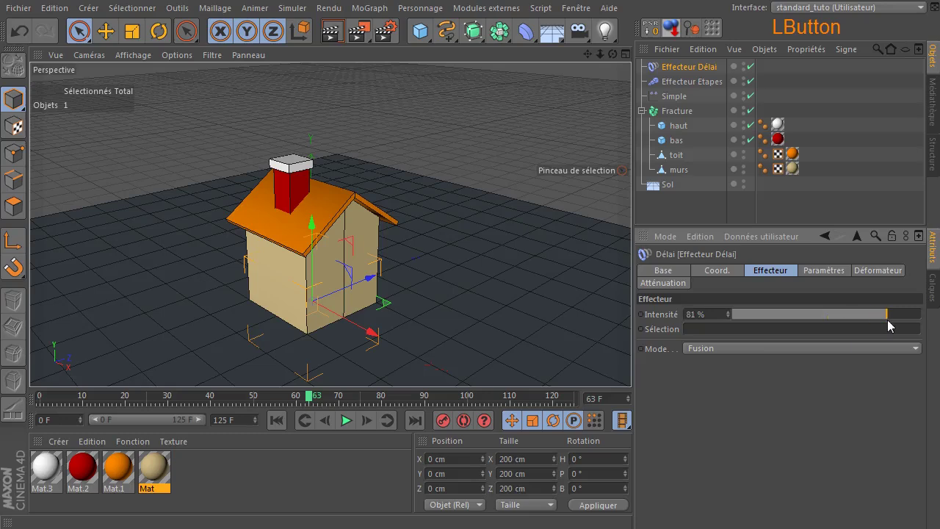
{"action": "left_click", "coordinate": [847, 347]}
{"action": "left_click", "coordinate": [829, 393]}
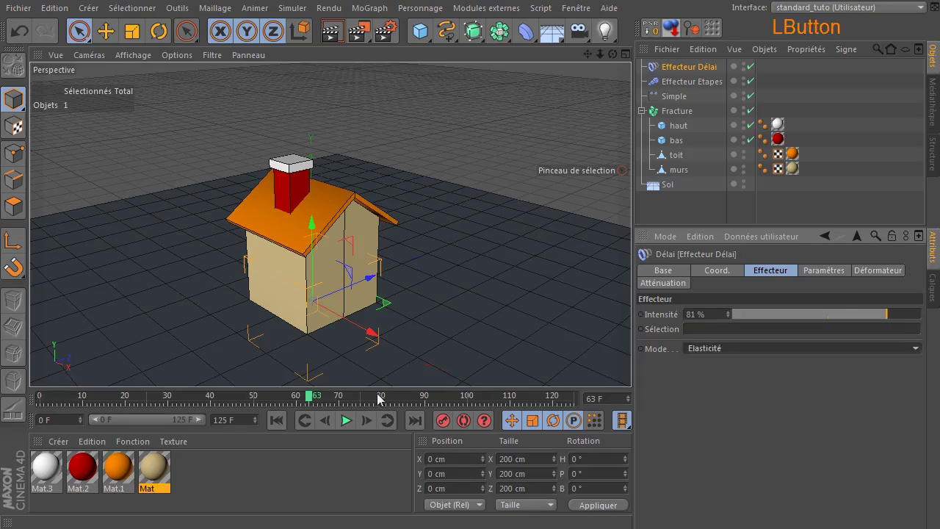
- Play the build-up animation from the start, lower the Effecteur Délai's intensity to 60 % during playback, and stop it
{"action": "left_click", "coordinate": [276, 420]}
{"action": "left_click", "coordinate": [346, 421]}
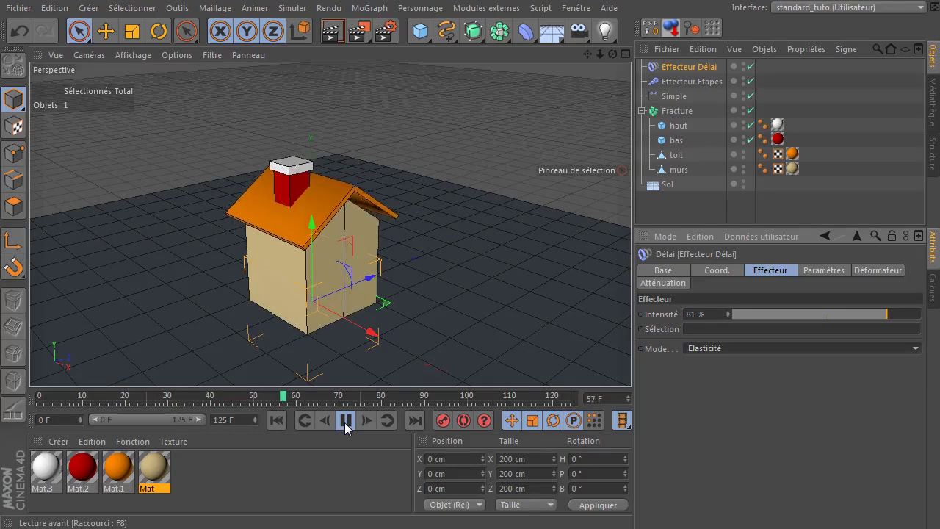
{"action": "left_click_drag", "start_coordinate": [861, 317], "coordinate": [846, 316]}
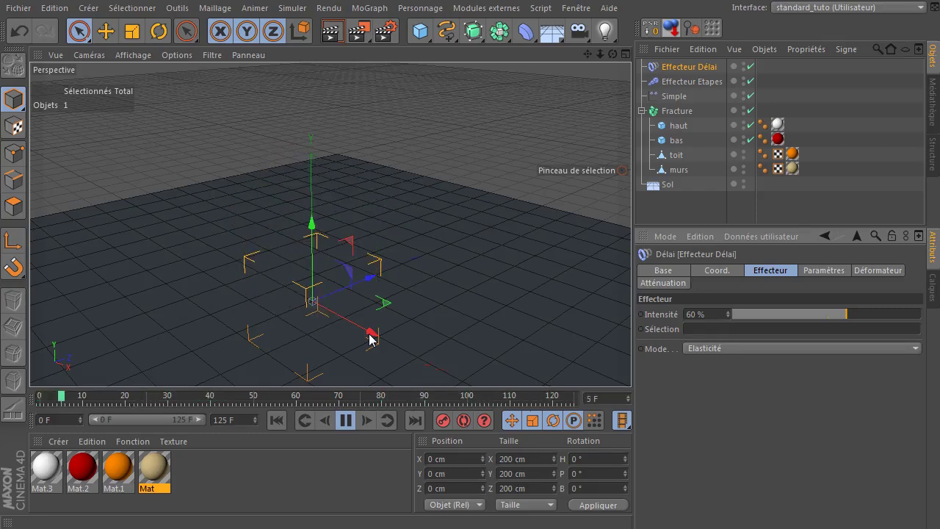
{"action": "left_click", "coordinate": [345, 420]}
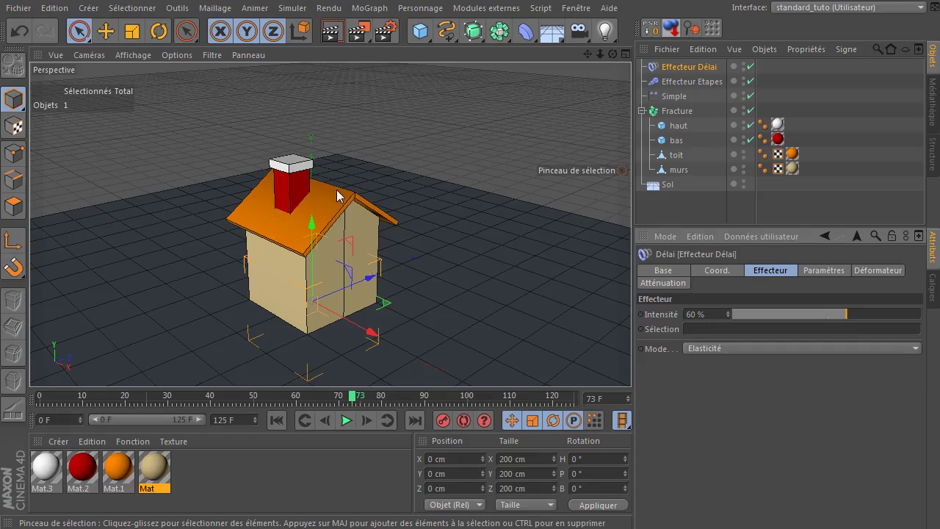
- Show the Effecteur Etapes settings and replay the house's build-up animation from the start
{"action": "left_click", "coordinate": [706, 82]}
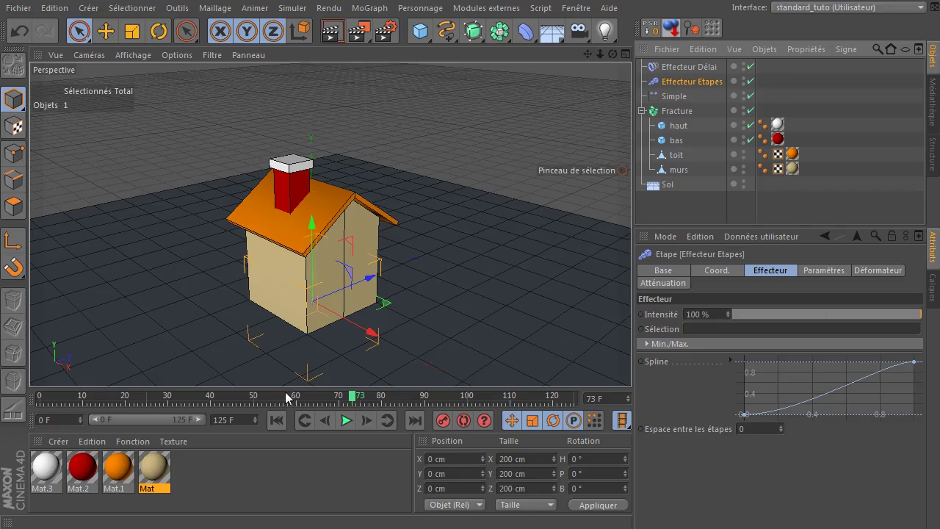
{"action": "left_click", "coordinate": [280, 420]}
{"action": "left_click", "coordinate": [345, 420]}
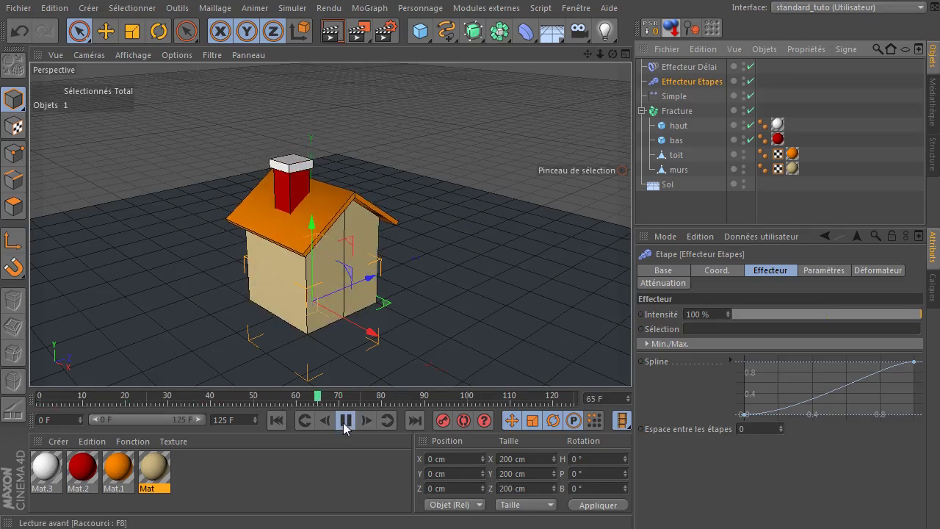
{"action": "left_click", "coordinate": [345, 423]}
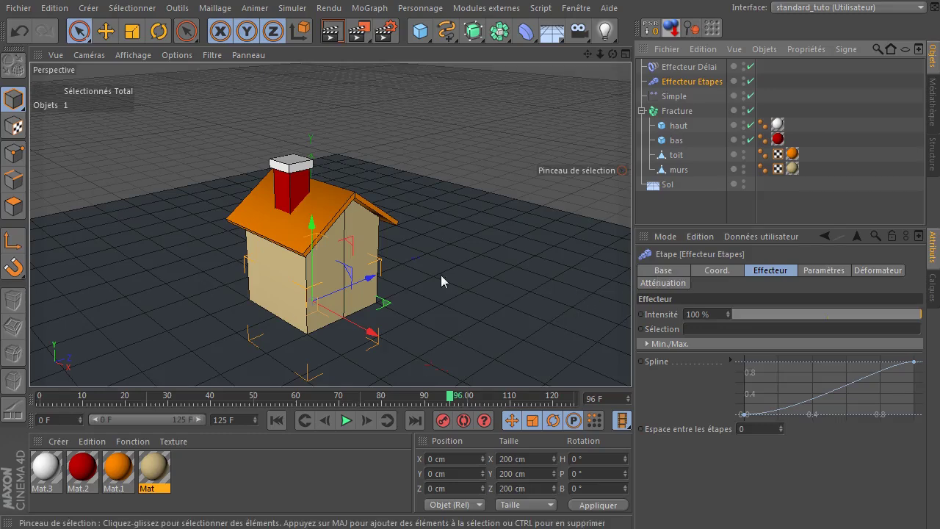
- Delete the Effecteur Délai, Effecteur Etapes and Simple effectors from the scene
{"action": "left_click", "coordinate": [682, 67]}
{"action": "key", "text": "Delete"}
{"action": "left_click", "coordinate": [681, 70]}
{"action": "key", "text": "Delete"}
{"action": "left_click", "coordinate": [682, 68]}
{"action": "key", "text": "Delete"}
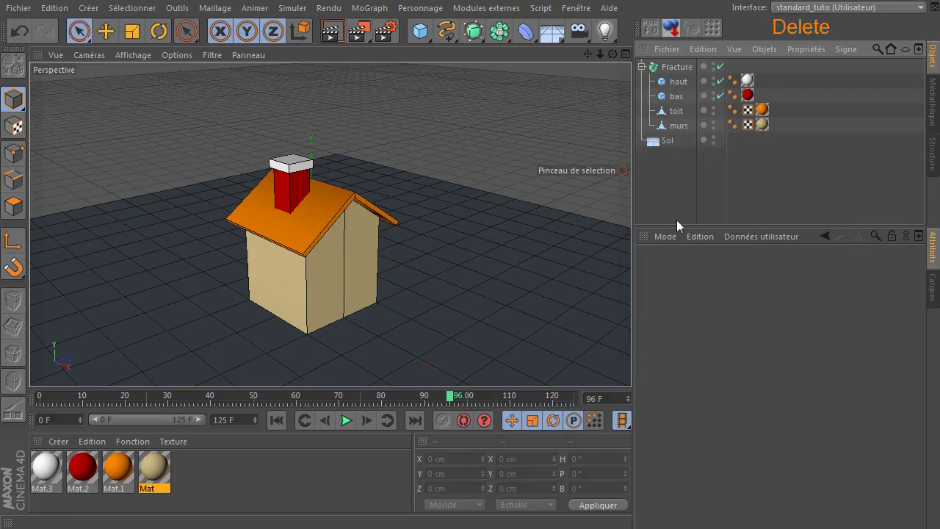
- Play the scene without effectors from the start, stop playback and return to frame 0
{"action": "left_click", "coordinate": [277, 419]}
{"action": "left_click", "coordinate": [346, 421]}
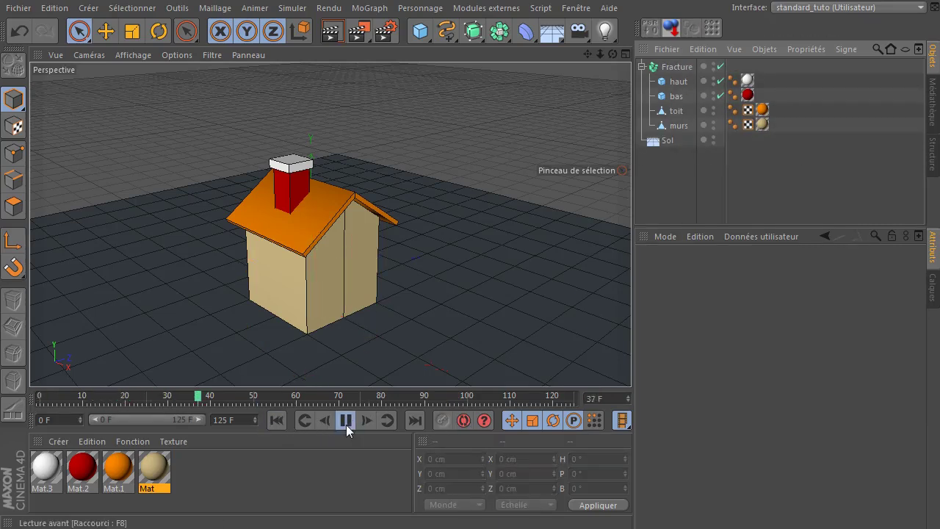
{"action": "left_click", "coordinate": [346, 423]}
{"action": "left_click", "coordinate": [273, 424]}
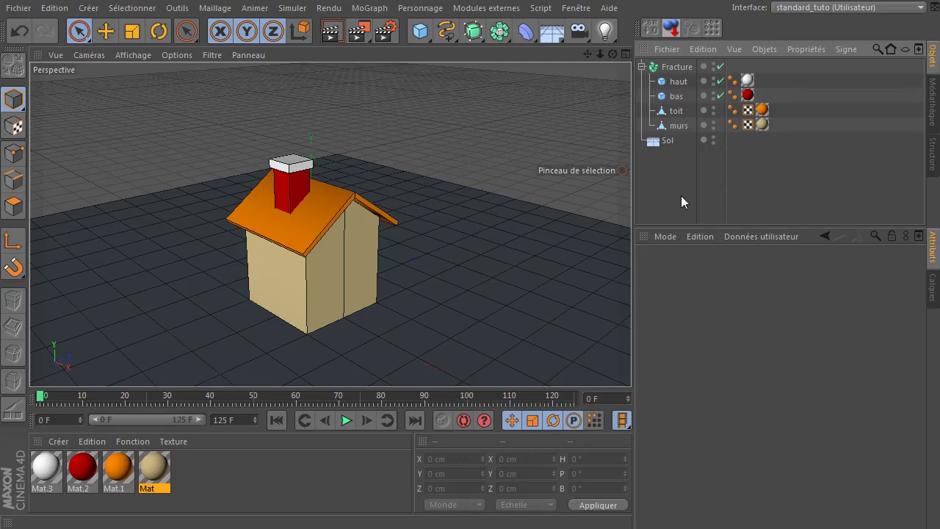
- Create a MoGraph selection on the Fracture object containing only the walls' element
{"action": "left_click", "coordinate": [683, 67]}
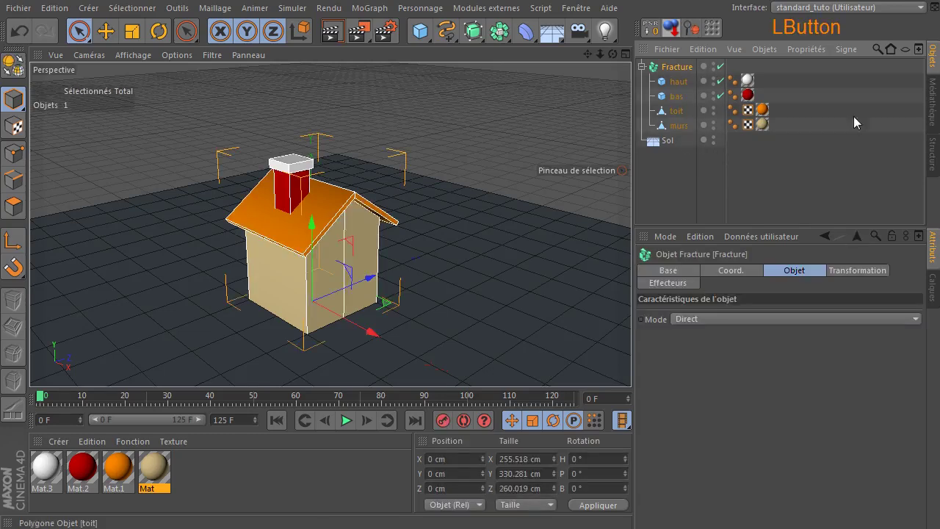
{"action": "left_click", "coordinate": [677, 71]}
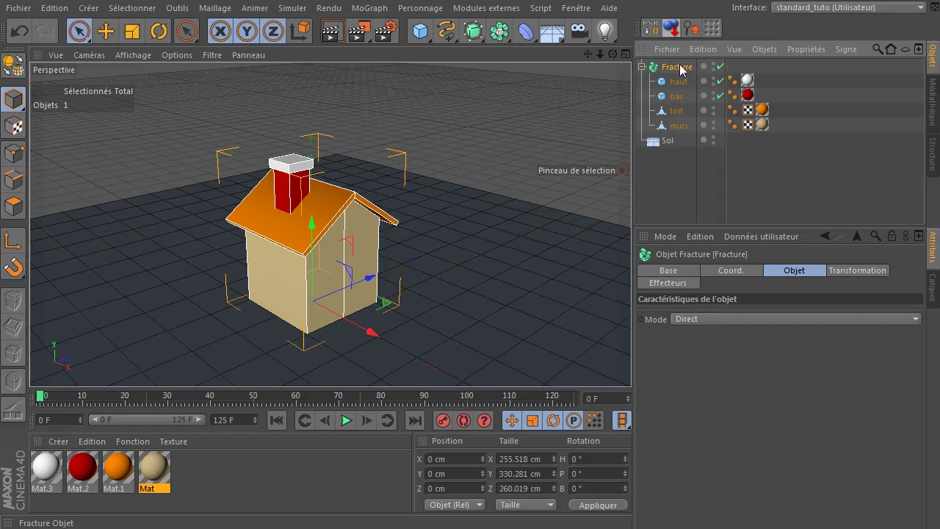
{"action": "left_click", "coordinate": [679, 73]}
{"action": "left_click", "coordinate": [370, 8]}
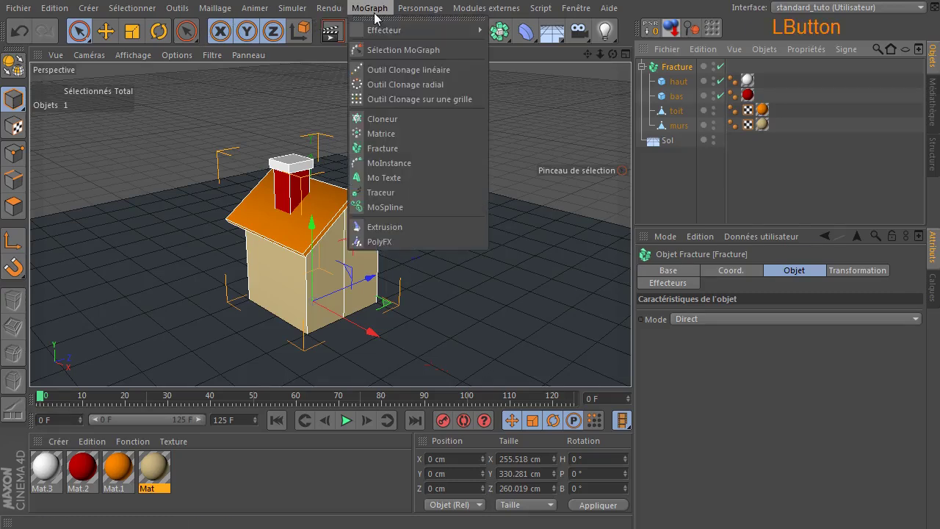
{"action": "left_click", "coordinate": [438, 50]}
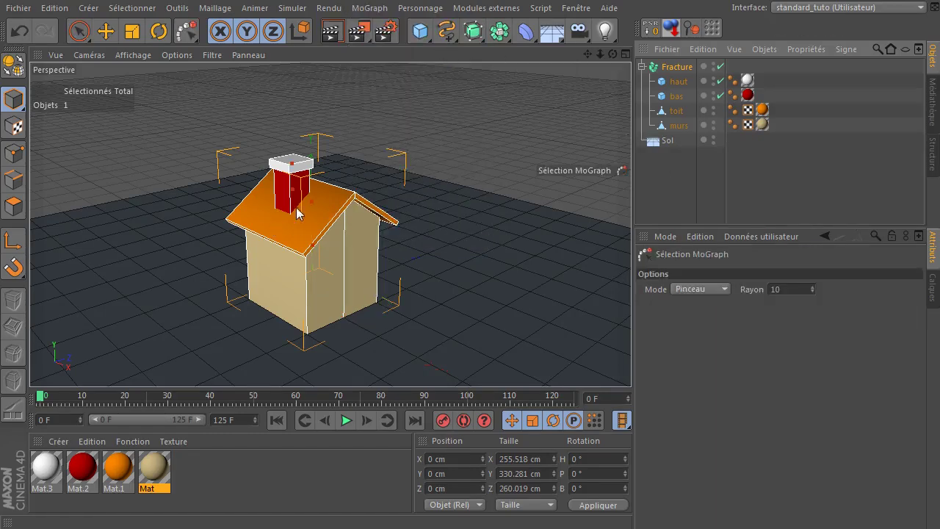
{"action": "left_click_drag", "start_coordinate": [342, 237], "coordinate": [313, 246]}
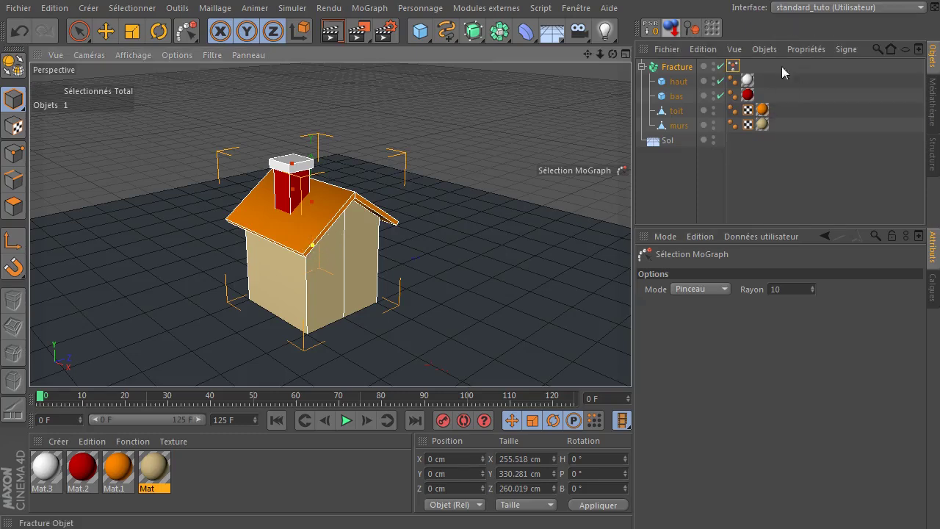
- Rename the walls' MoGraph selection tag as murs
{"action": "left_click", "coordinate": [732, 67]}
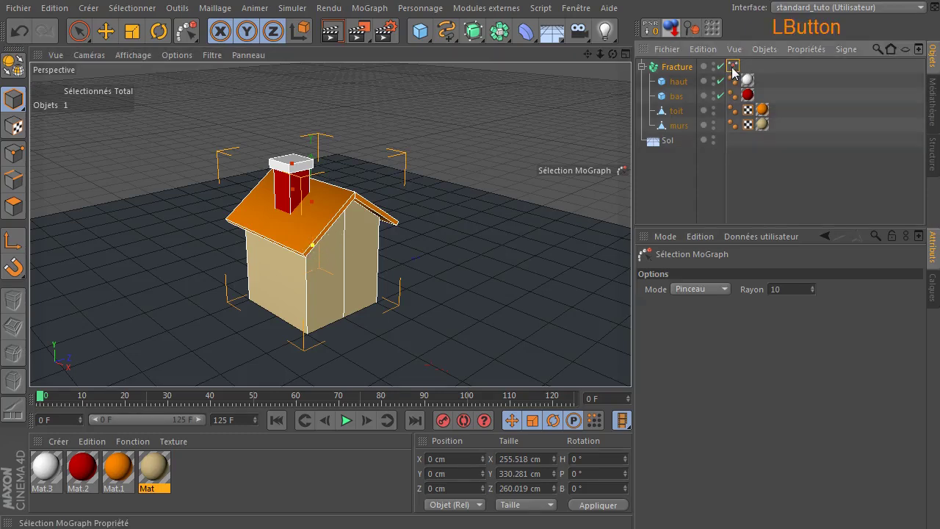
{"action": "left_click", "coordinate": [656, 271]}
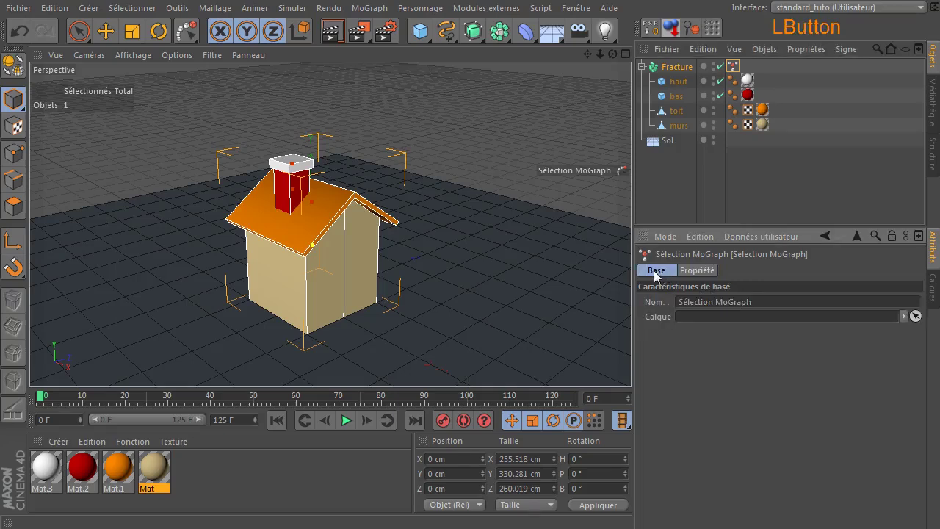
{"action": "left_click", "coordinate": [759, 298]}
{"action": "type", "text": "murs"}
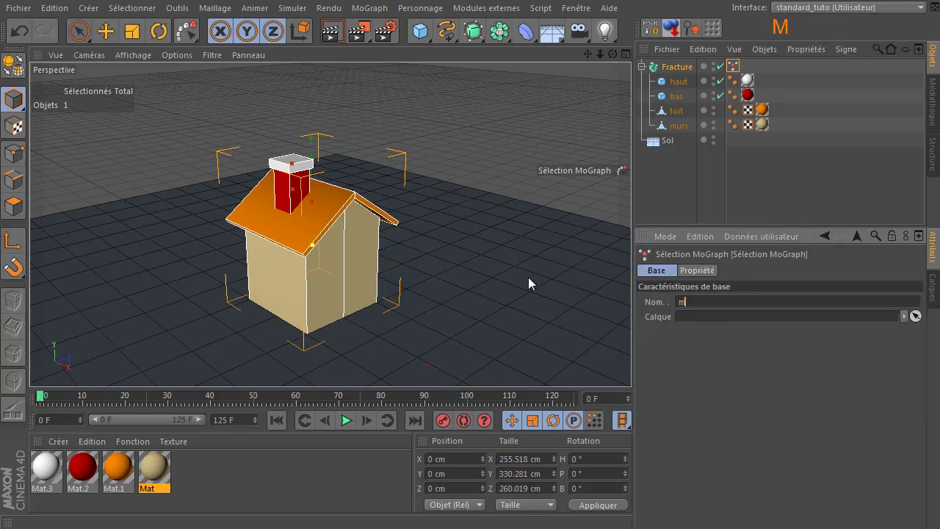
{"action": "left_click", "coordinate": [752, 384]}
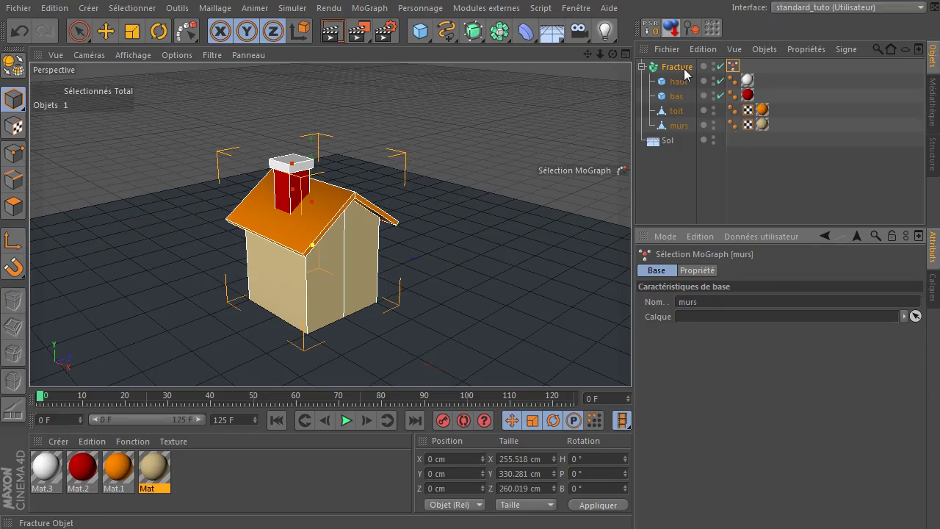
- Create a separate MoGraph selection for the Fracture's roof element and name it toit
{"action": "left_click", "coordinate": [703, 183]}
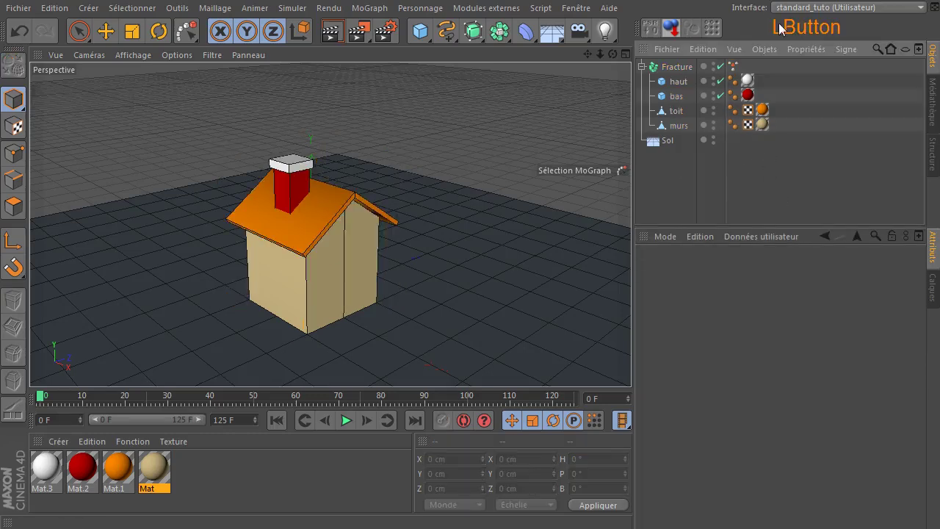
{"action": "left_click", "coordinate": [677, 68]}
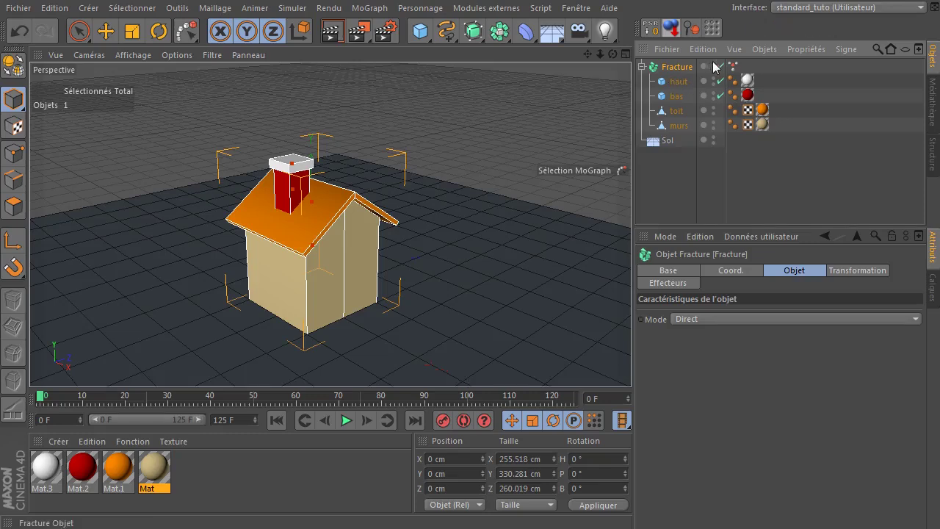
{"action": "left_click", "coordinate": [187, 32]}
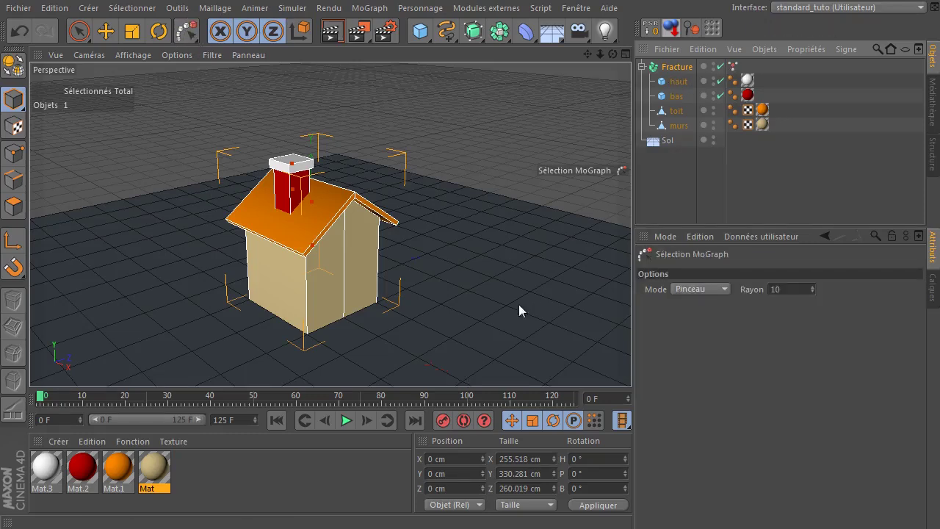
{"action": "left_click", "coordinate": [311, 200]}
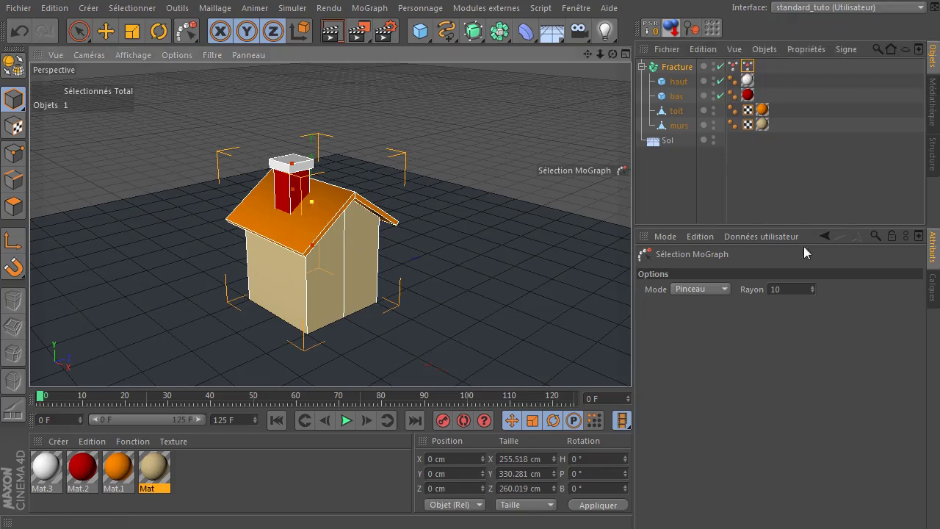
{"action": "left_click", "coordinate": [747, 65]}
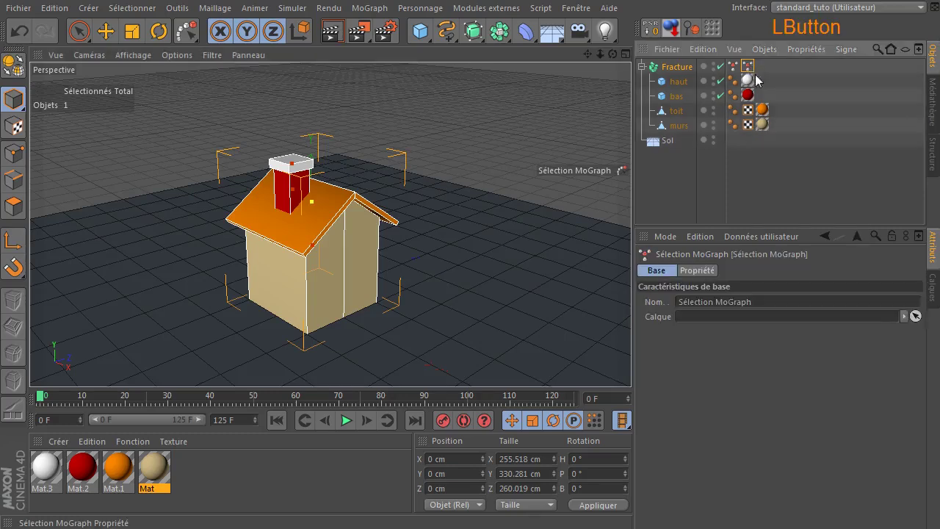
{"action": "left_click", "coordinate": [758, 304]}
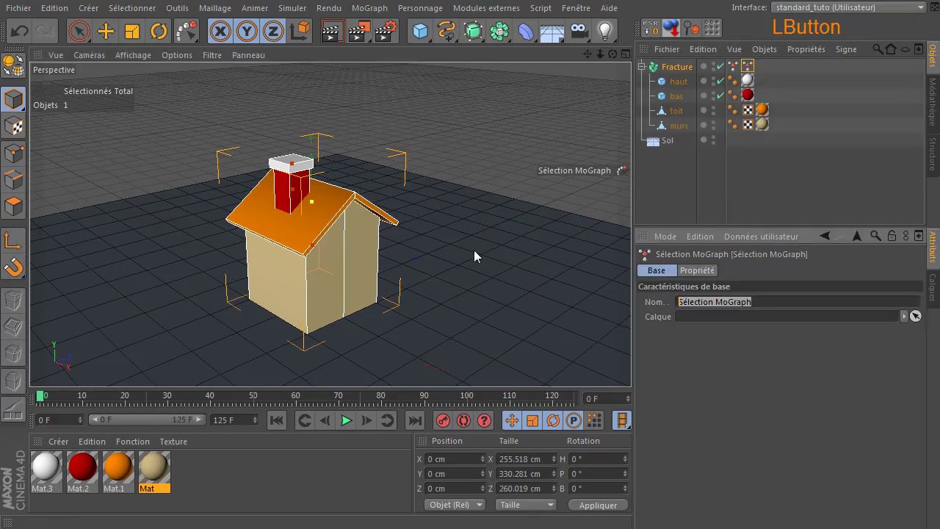
{"action": "type", "text": "toit"}
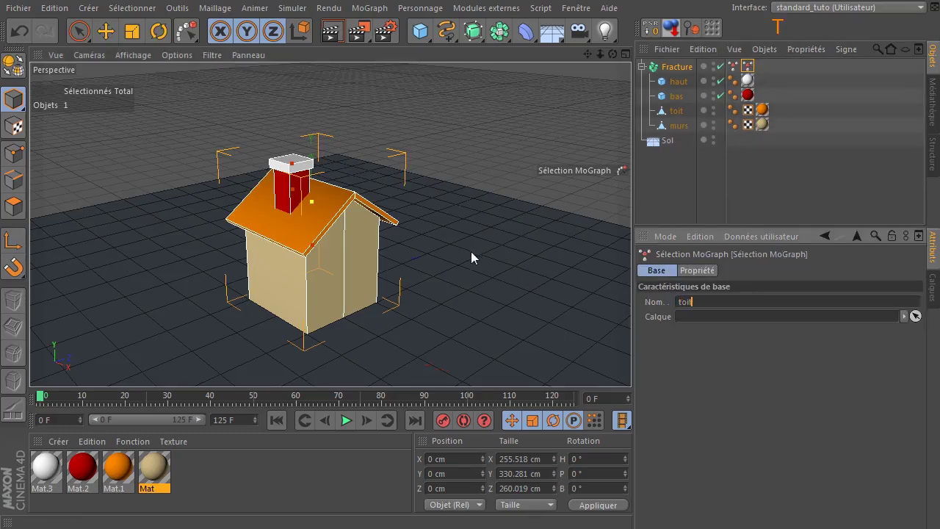
{"action": "left_click", "coordinate": [706, 379]}
- Create another MoGraph selection for the red lower part of the chimney and name it bas
{"action": "left_click", "coordinate": [691, 191]}
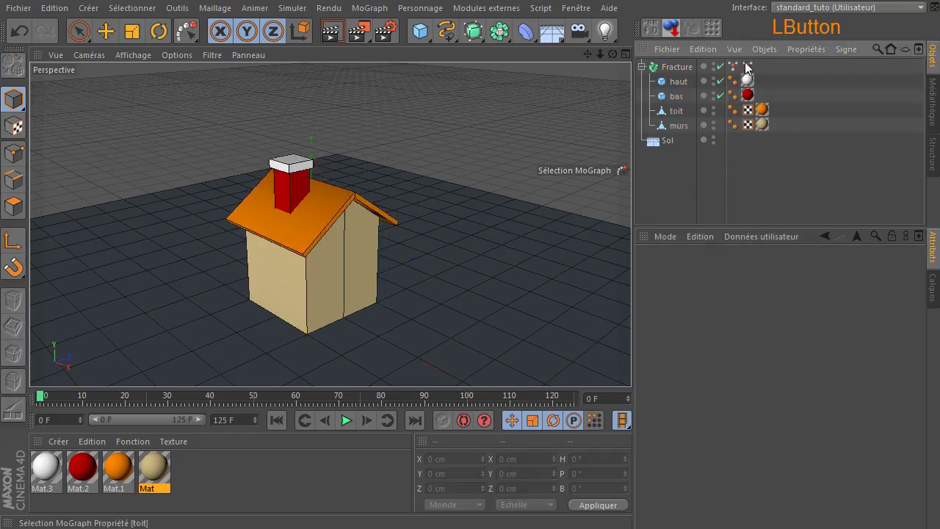
{"action": "left_click", "coordinate": [676, 67]}
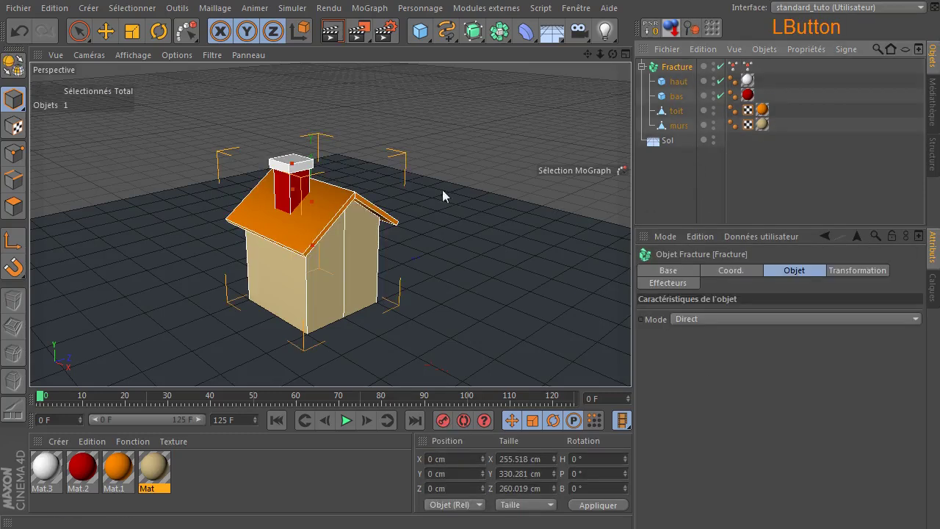
{"action": "left_click", "coordinate": [188, 31]}
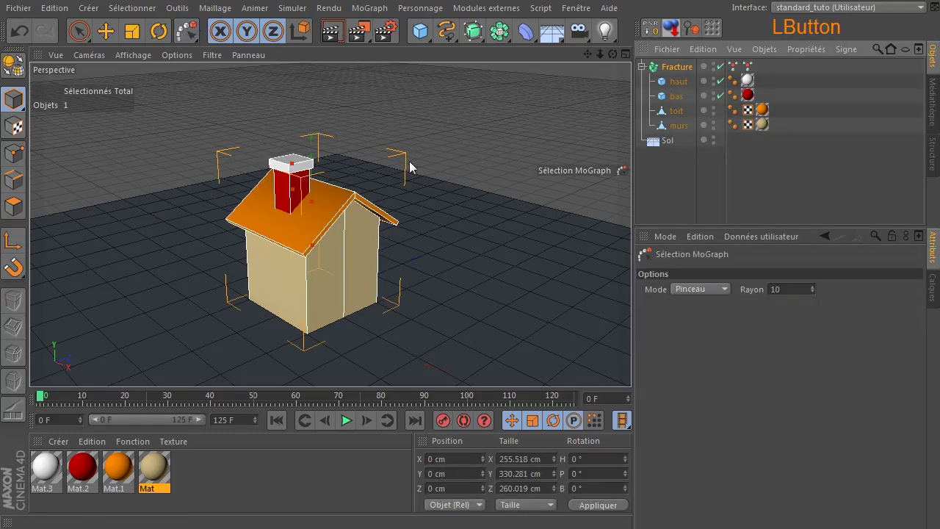
{"action": "left_click", "coordinate": [306, 191]}
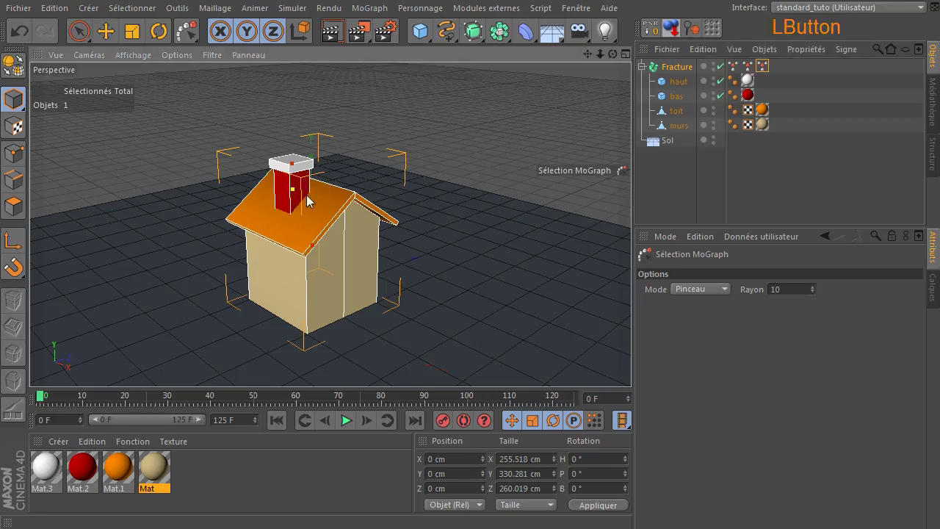
{"action": "left_click", "coordinate": [762, 68]}
{"action": "left_click_drag", "start_coordinate": [764, 302], "coordinate": [665, 295]}
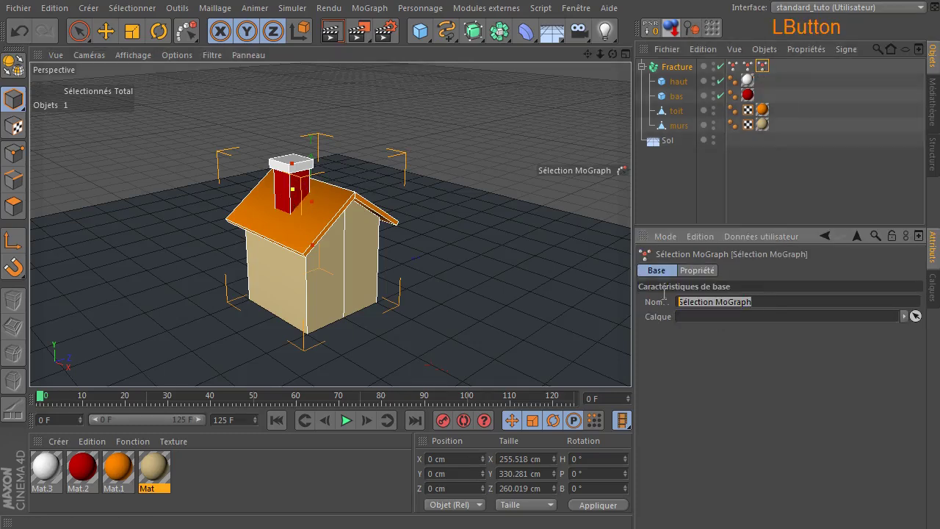
{"action": "type", "text": "bas"}
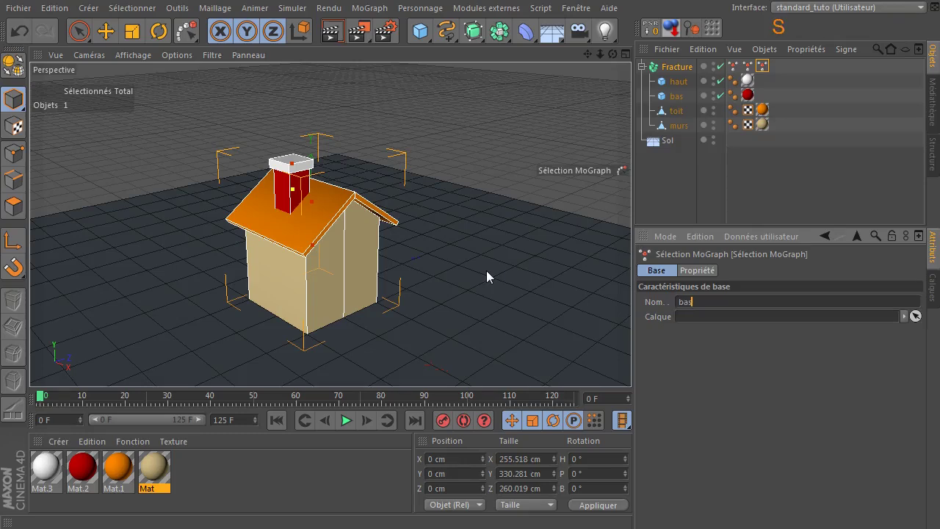
{"action": "left_click", "coordinate": [718, 430]}
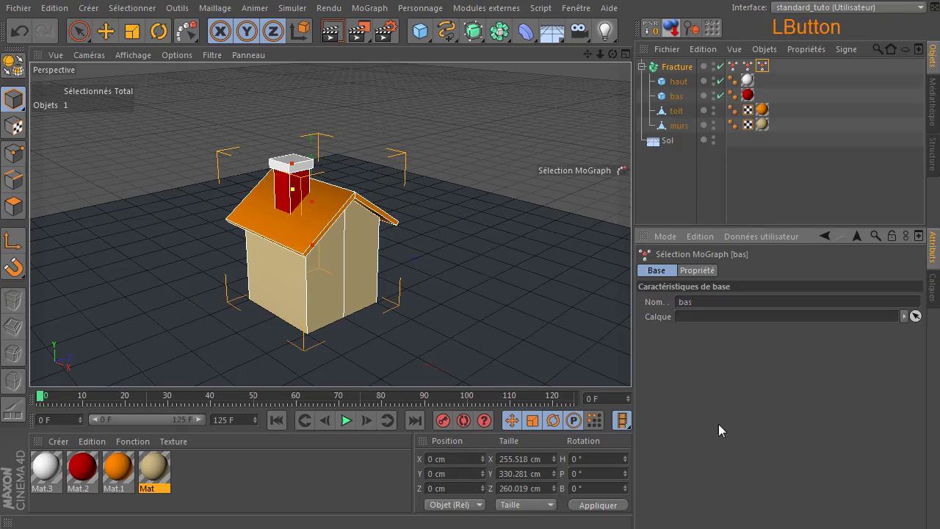
- Create a fourth MoGraph selection on the Fracture for the chimney's white top element
{"action": "left_click", "coordinate": [676, 208]}
{"action": "left_click", "coordinate": [682, 69]}
{"action": "left_click", "coordinate": [187, 30]}
{"action": "left_click", "coordinate": [294, 165]}
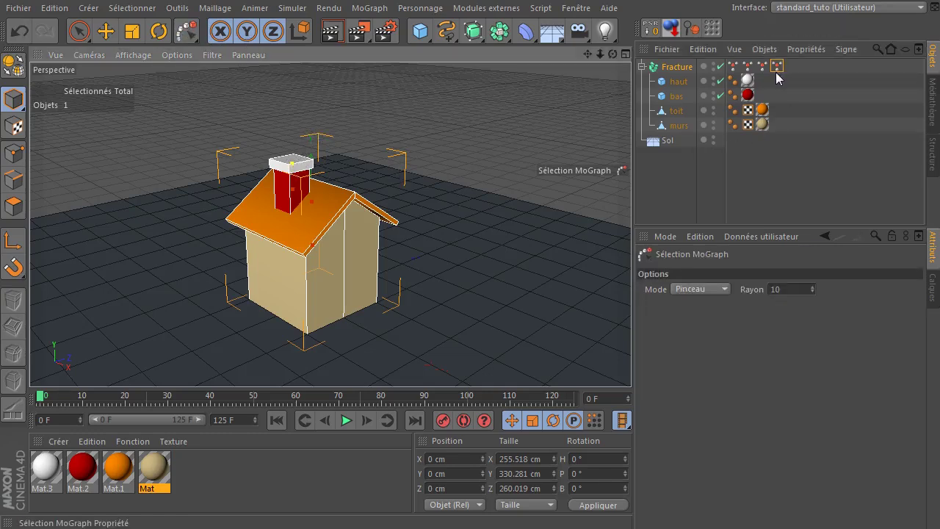
- Rename the Fracture object's fourth MoGraph selection tag as "haut"
{"action": "left_click", "coordinate": [777, 66]}
{"action": "double_click", "coordinate": [705, 302]}
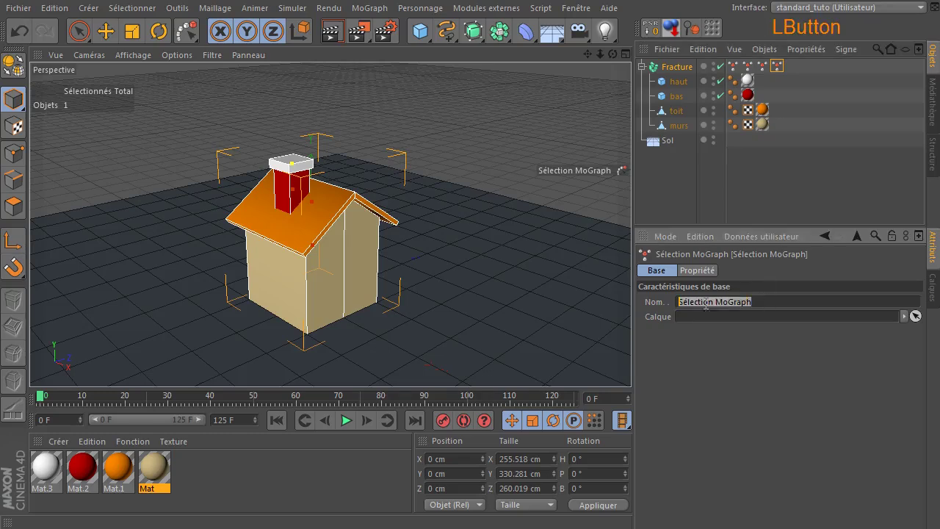
{"action": "type", "text": "hau"}
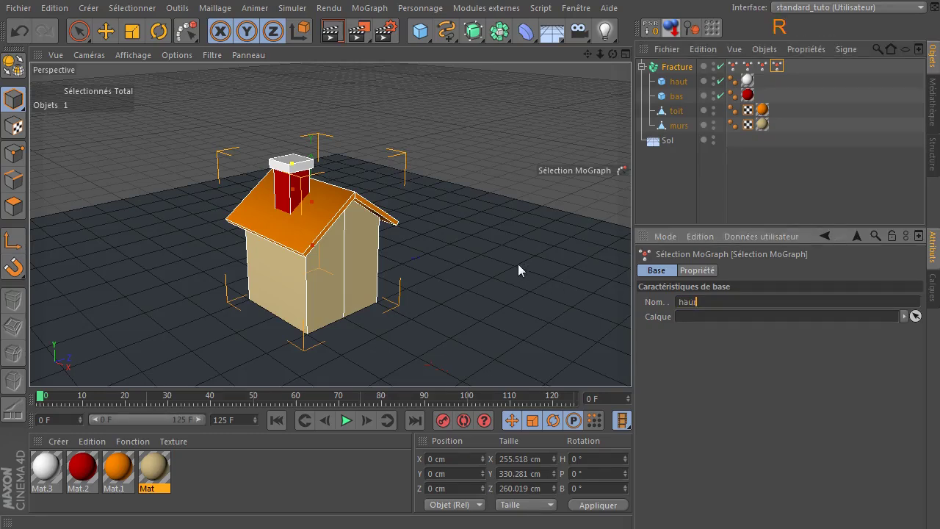
{"action": "type", "text": "t"}
{"action": "left_click", "coordinate": [800, 393]}
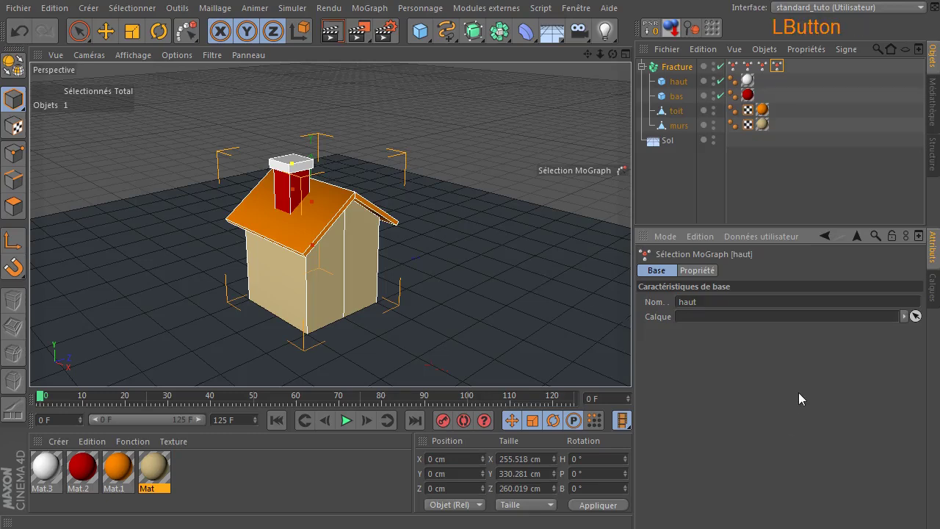
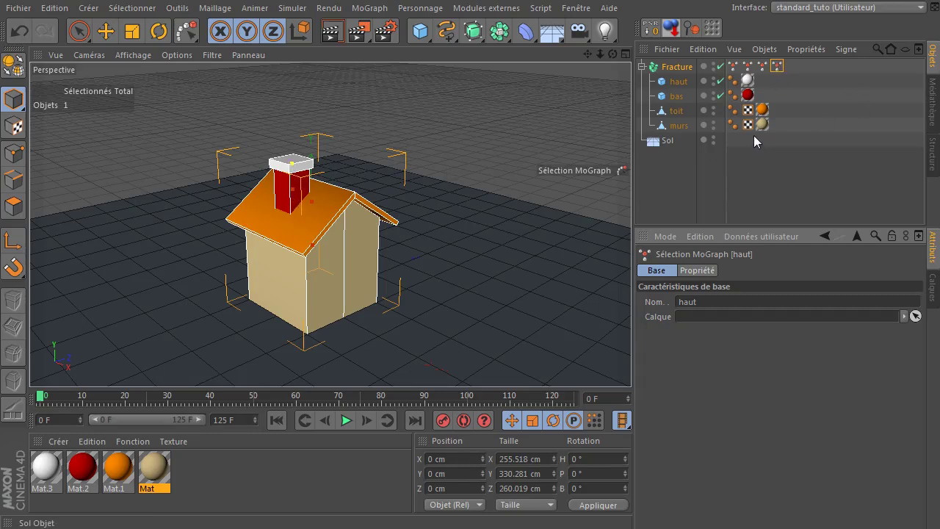
- Add a Simple effector to the Fracture object and restrict it to the "murs" MoGraph selection
{"action": "left_click", "coordinate": [678, 203]}
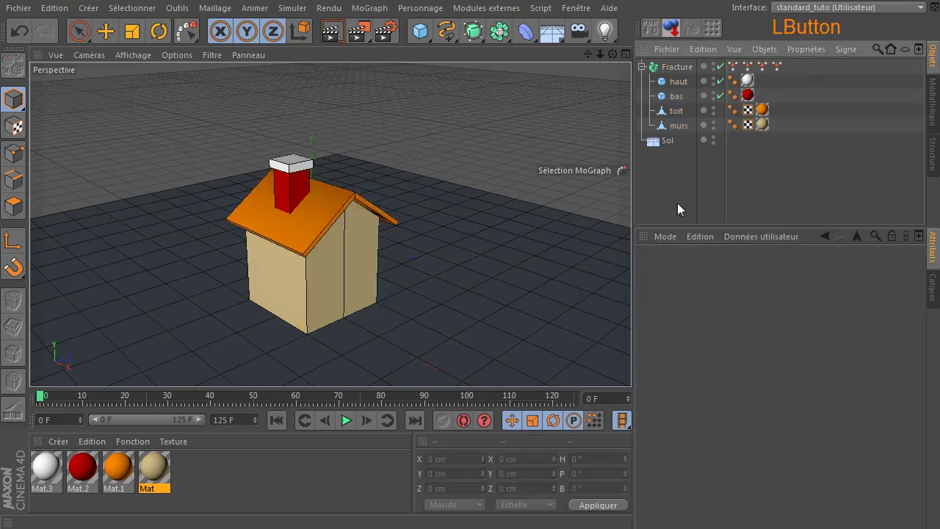
{"action": "left_click", "coordinate": [682, 68]}
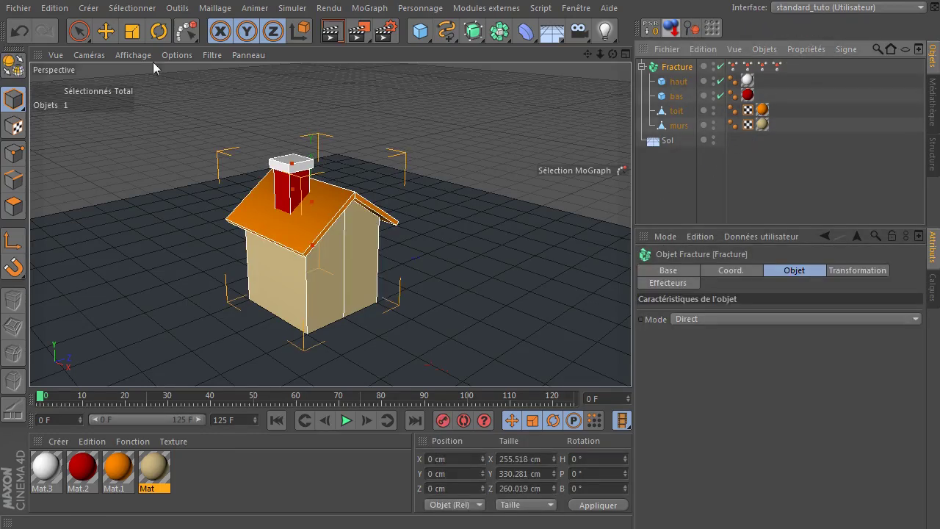
{"action": "left_click", "coordinate": [327, 8]}
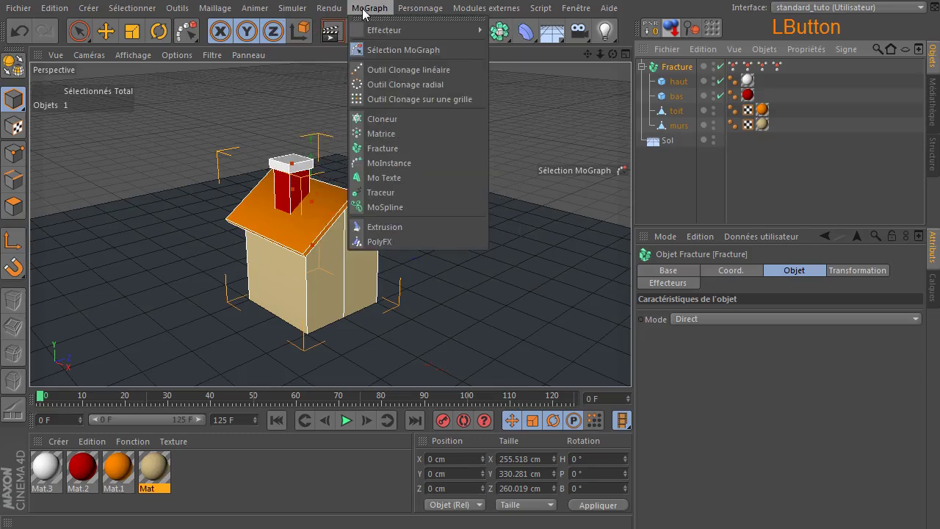
{"action": "mouse_move", "coordinate": [377, 34]}
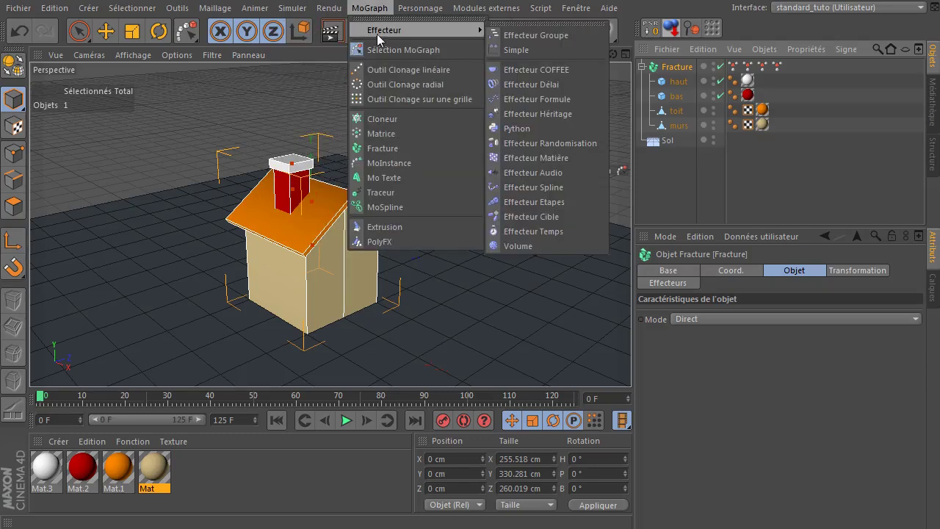
{"action": "left_click", "coordinate": [526, 50]}
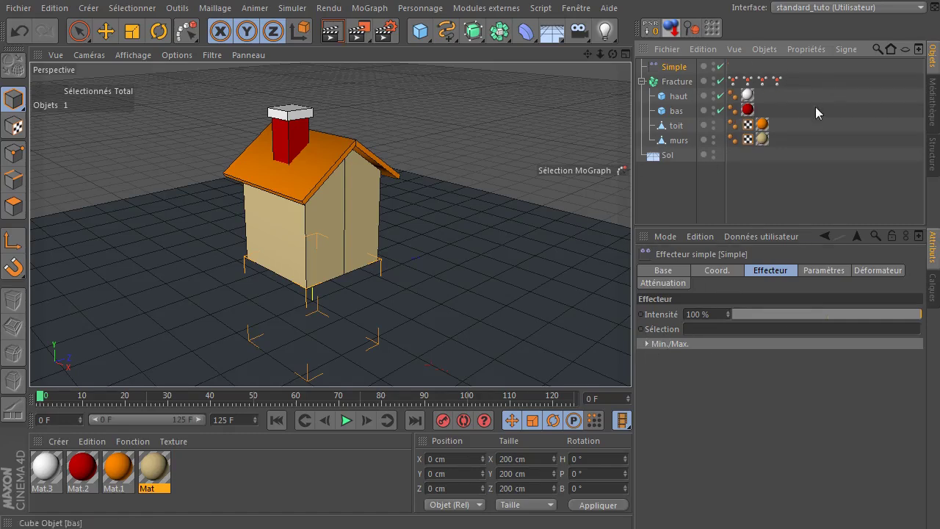
{"action": "left_click_drag", "start_coordinate": [733, 80], "coordinate": [710, 329]}
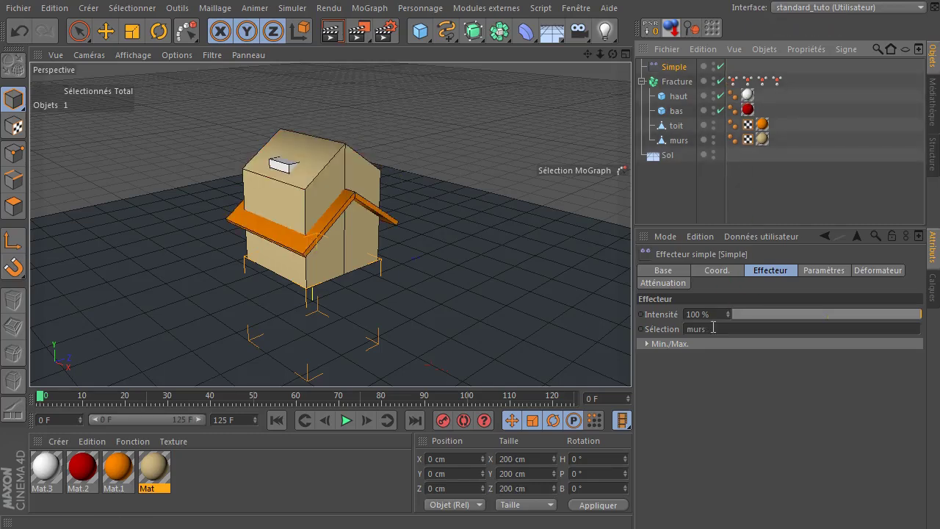
- Rename the effector that drives the walls as Simple1
{"action": "double_click", "coordinate": [674, 68]}
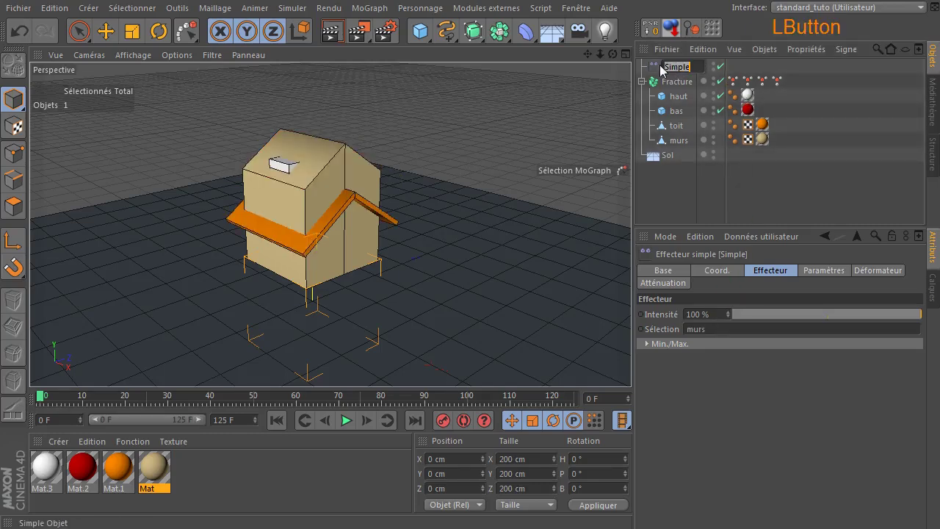
{"action": "key", "text": "End"}
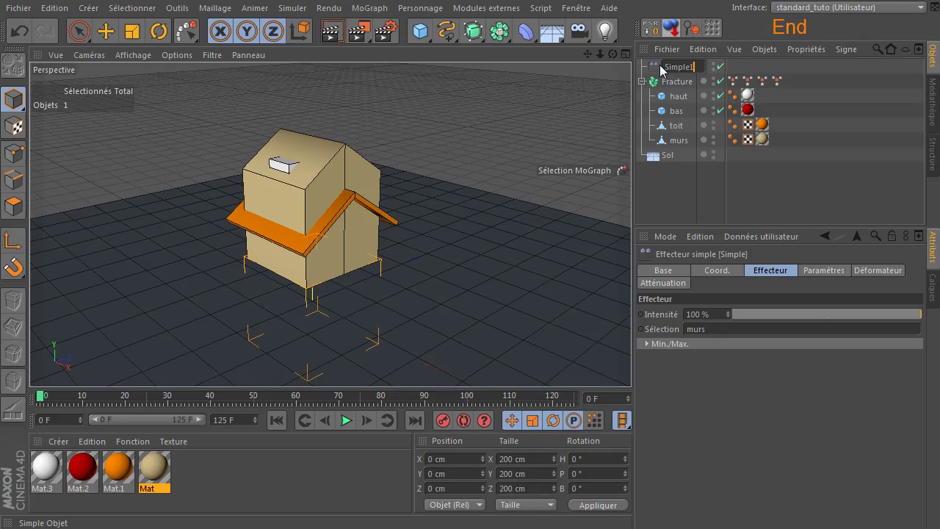
{"action": "left_click", "coordinate": [668, 197]}
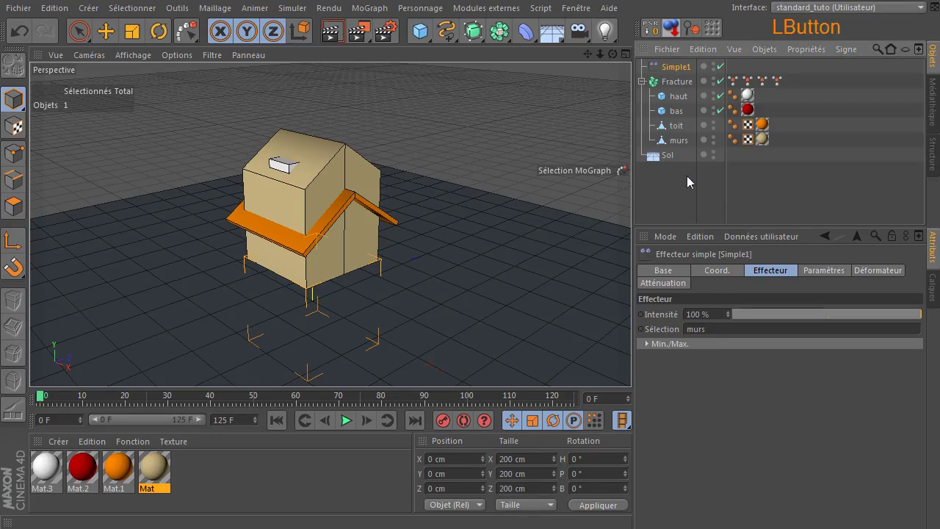
- Add a second Simple effector to the Fracture object and restrict it to the "toit" selection
{"action": "left_click", "coordinate": [690, 81]}
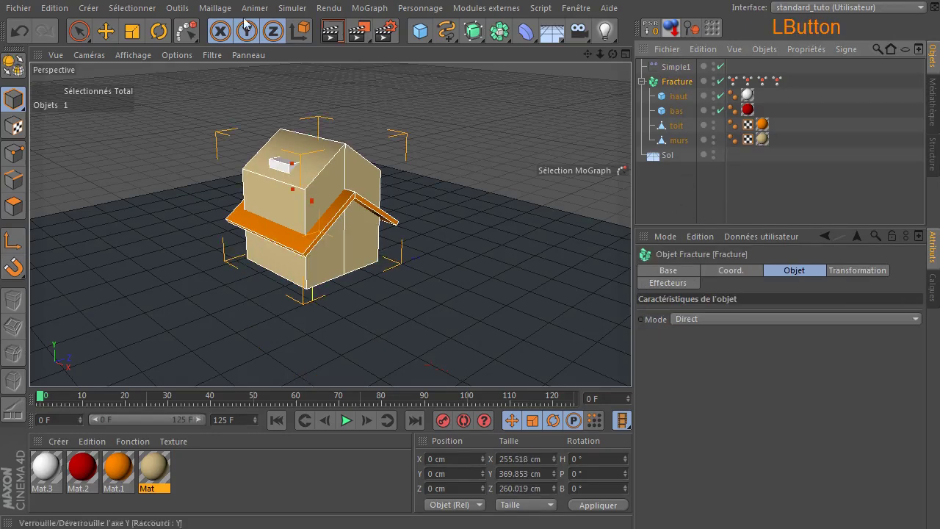
{"action": "left_click", "coordinate": [368, 8]}
{"action": "mouse_move", "coordinate": [390, 33]}
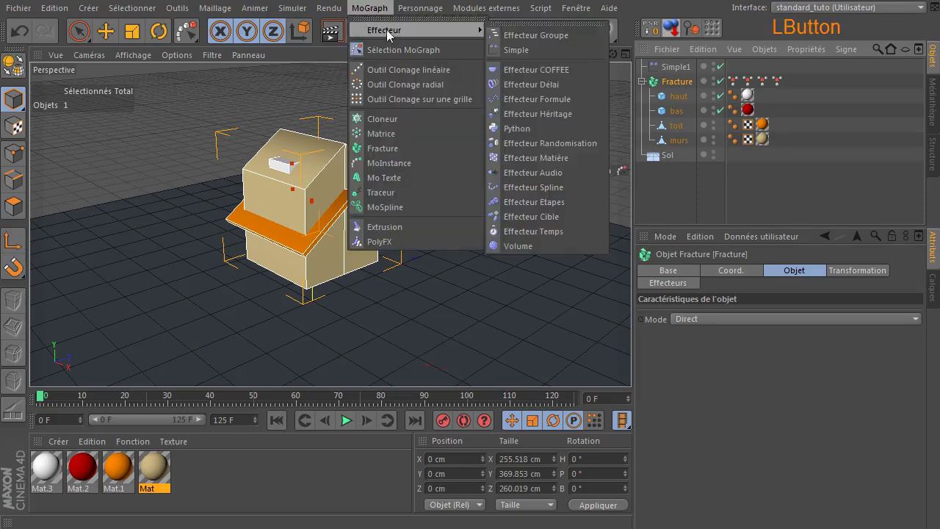
{"action": "left_click", "coordinate": [516, 50]}
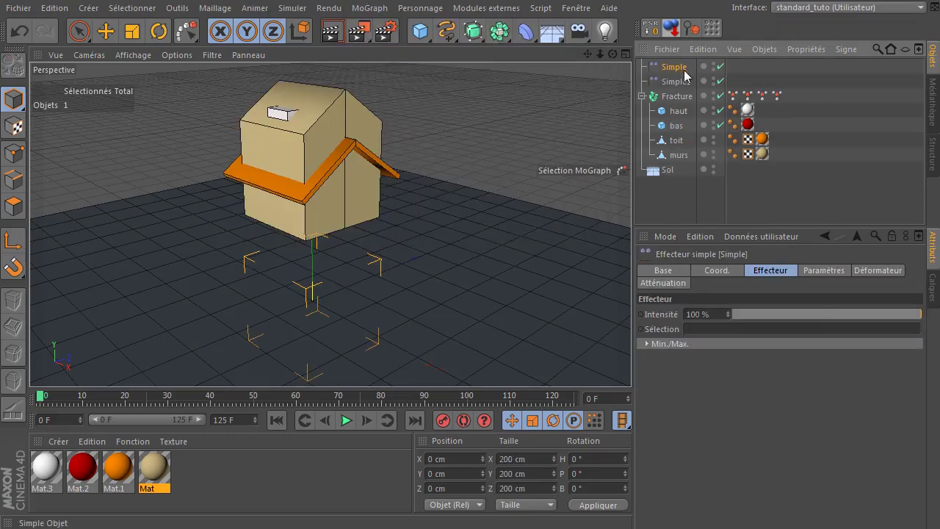
{"action": "left_click_drag", "start_coordinate": [748, 96], "coordinate": [749, 332]}
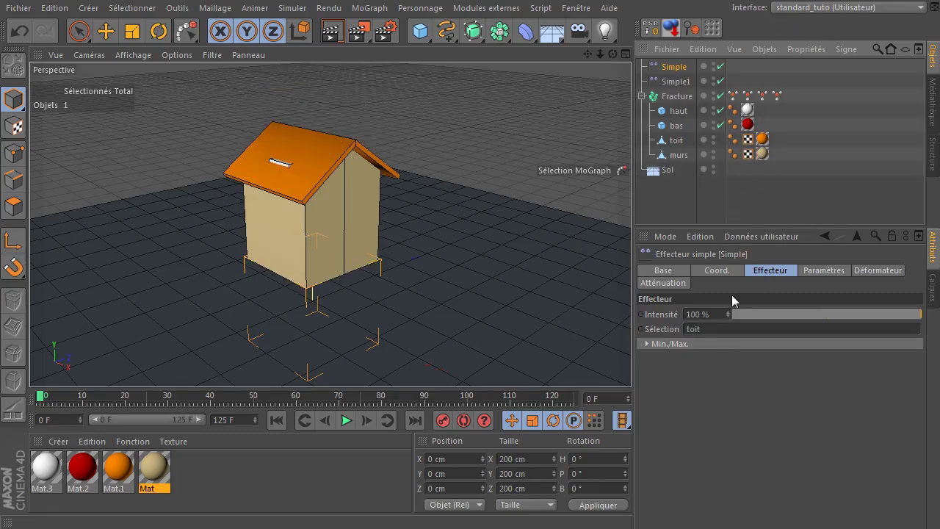
- Rename the roof's effector as Simple2
{"action": "double_click", "coordinate": [679, 67]}
{"action": "key", "text": "End"}
{"action": "type", "text": "2"}
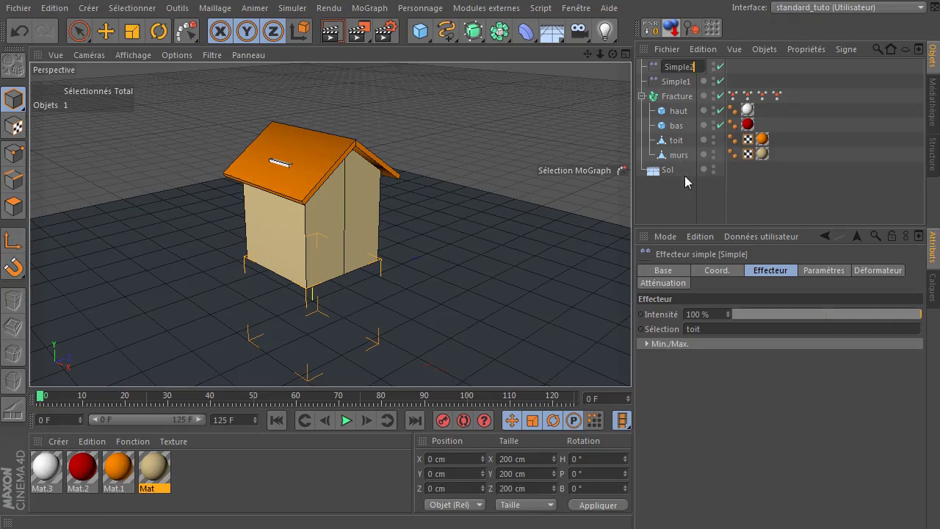
{"action": "left_click", "coordinate": [667, 212]}
- Add a third Simple effector to the Fracture object and restrict it to the "bas" selection
{"action": "left_click", "coordinate": [684, 97]}
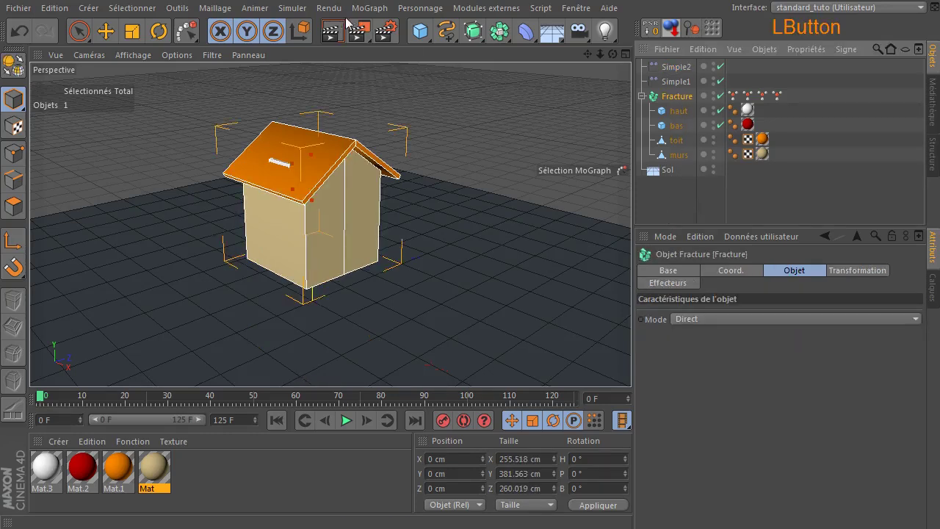
{"action": "left_click", "coordinate": [369, 7]}
{"action": "mouse_move", "coordinate": [371, 29]}
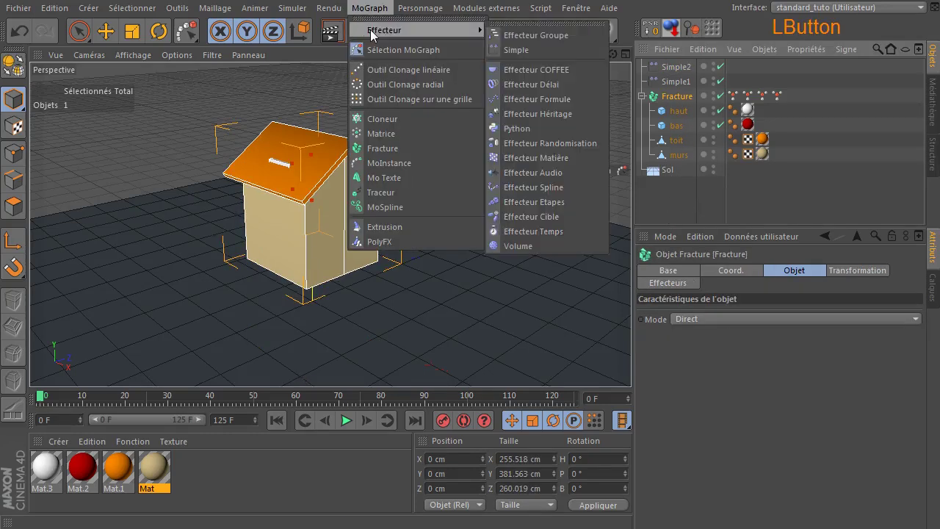
{"action": "left_click", "coordinate": [533, 49]}
{"action": "left_click_drag", "start_coordinate": [762, 119], "coordinate": [745, 330]}
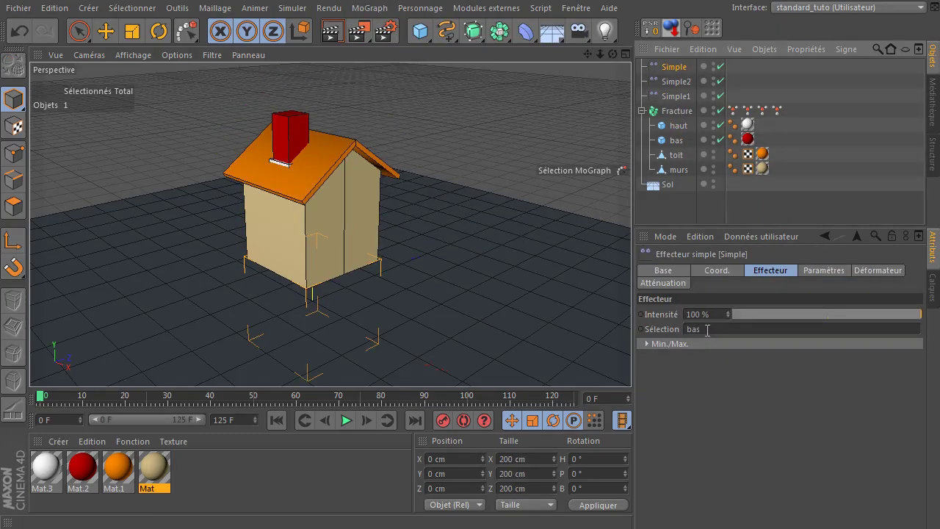
- Rename the effector for the lower chimney part as Simple3
{"action": "double_click", "coordinate": [668, 67]}
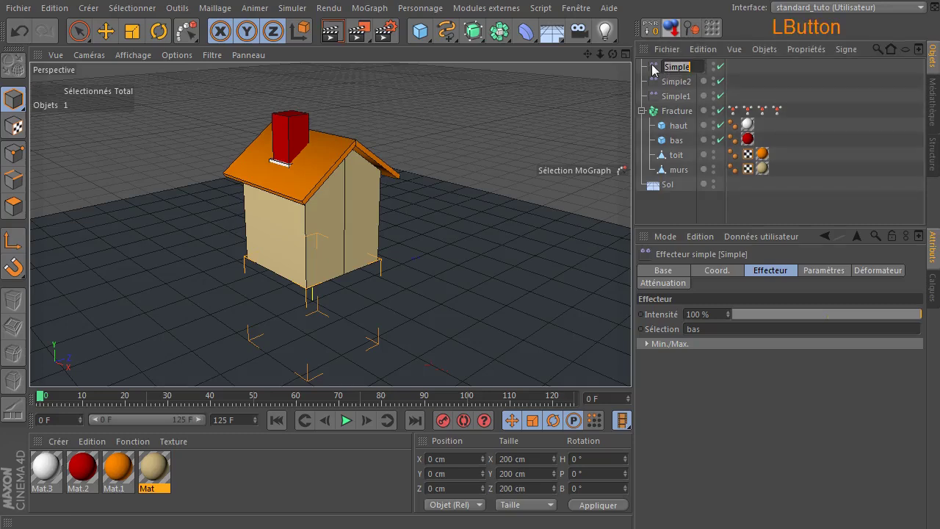
{"action": "key", "text": "End"}
{"action": "type", "text": "3"}
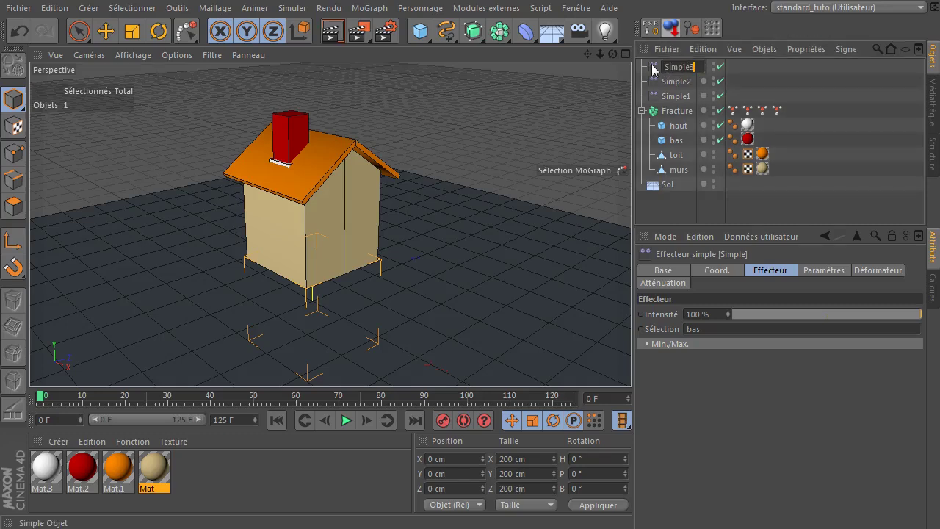
{"action": "left_click", "coordinate": [667, 207]}
- Add a fourth Simple effector to the Fracture object and restrict it to the "haut" selection
{"action": "left_click", "coordinate": [675, 111]}
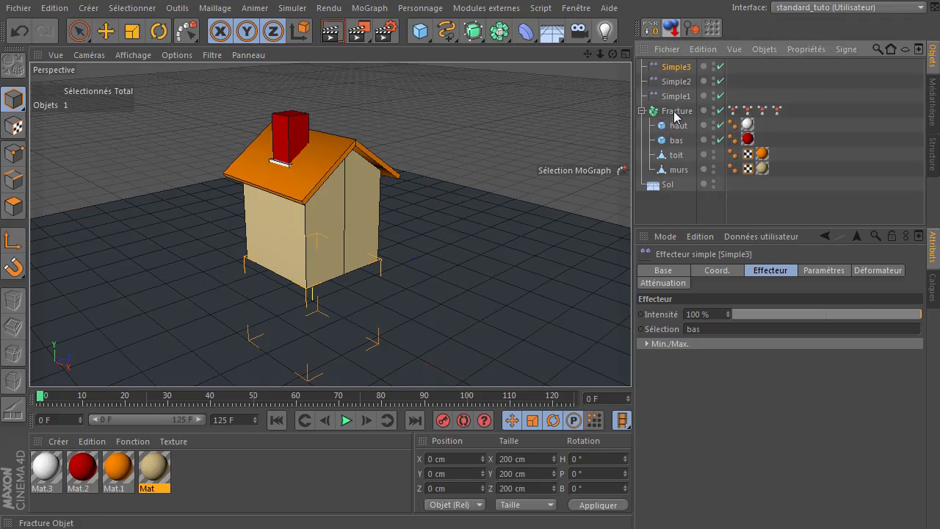
{"action": "left_click", "coordinate": [360, 9]}
{"action": "mouse_move", "coordinate": [378, 30]}
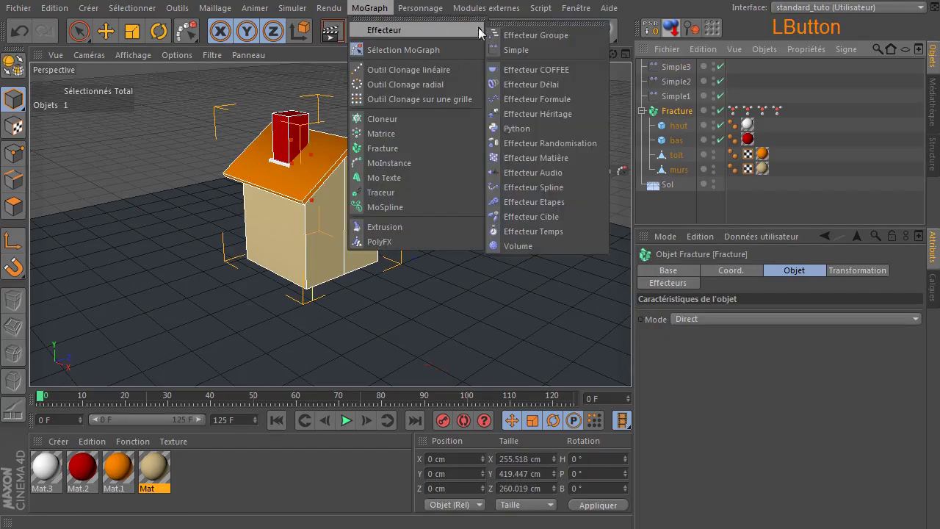
{"action": "left_click", "coordinate": [533, 50]}
{"action": "left_click_drag", "start_coordinate": [777, 124], "coordinate": [765, 332]}
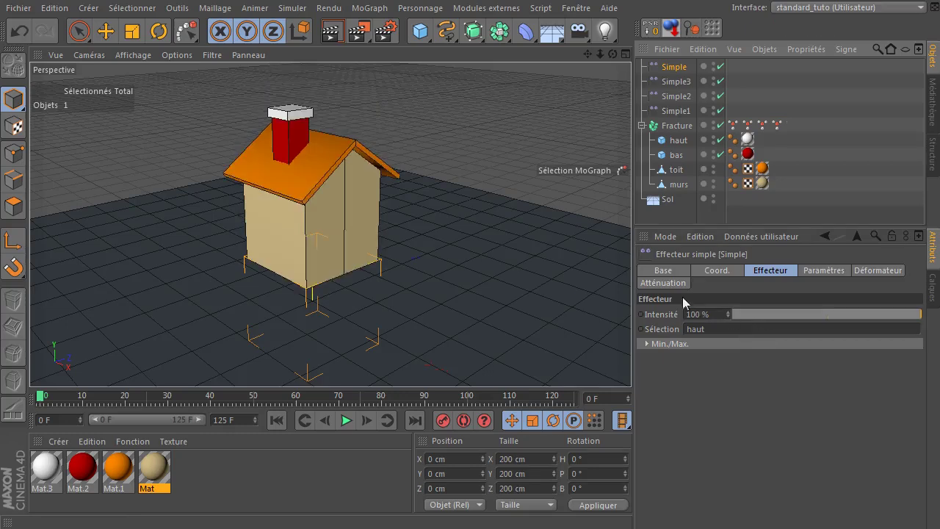
- Rename the effector for the chimney cap as Simple4
{"action": "double_click", "coordinate": [674, 67]}
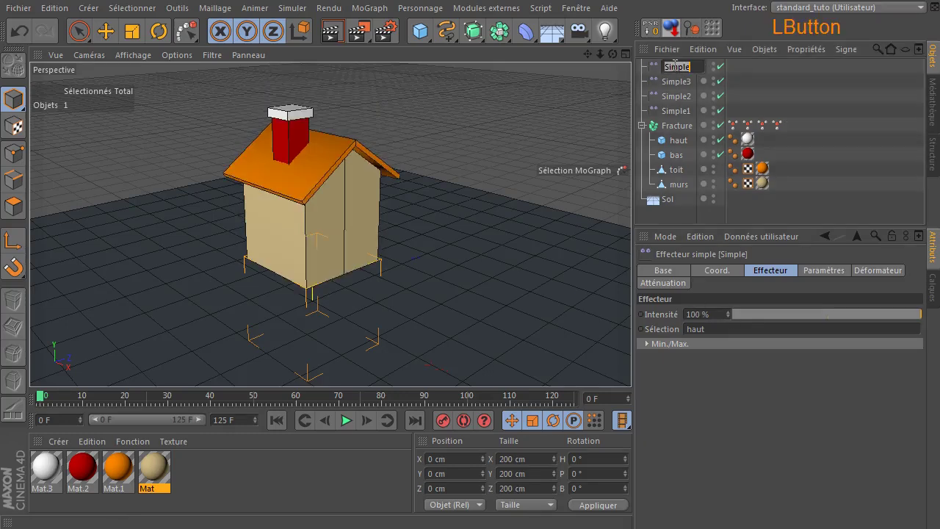
{"action": "key", "text": "End"}
{"action": "type", "text": "4"}
{"action": "key", "text": "Return"}
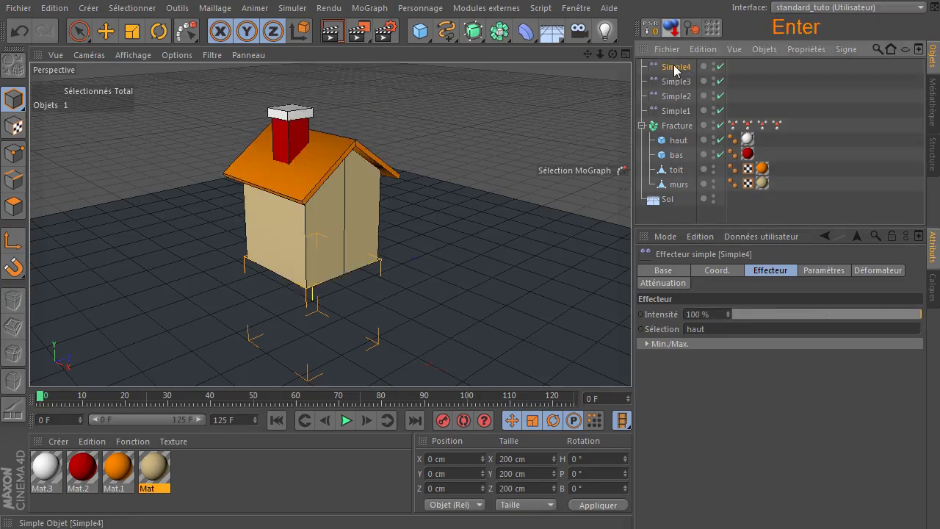
- Try the falloff Influence control on Simple1 and check the falloff settings of Simple2, Simple3 and Simple4
{"action": "left_click", "coordinate": [677, 126]}
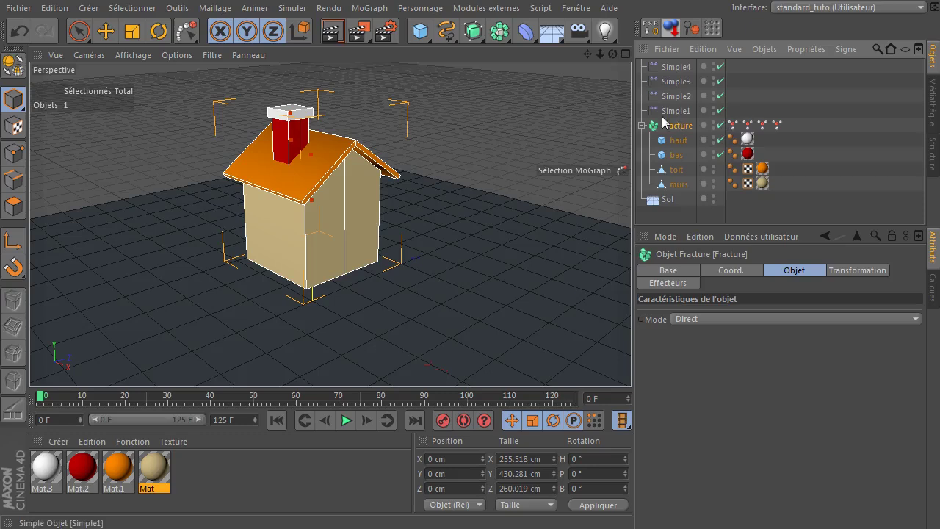
{"action": "left_click", "coordinate": [673, 112]}
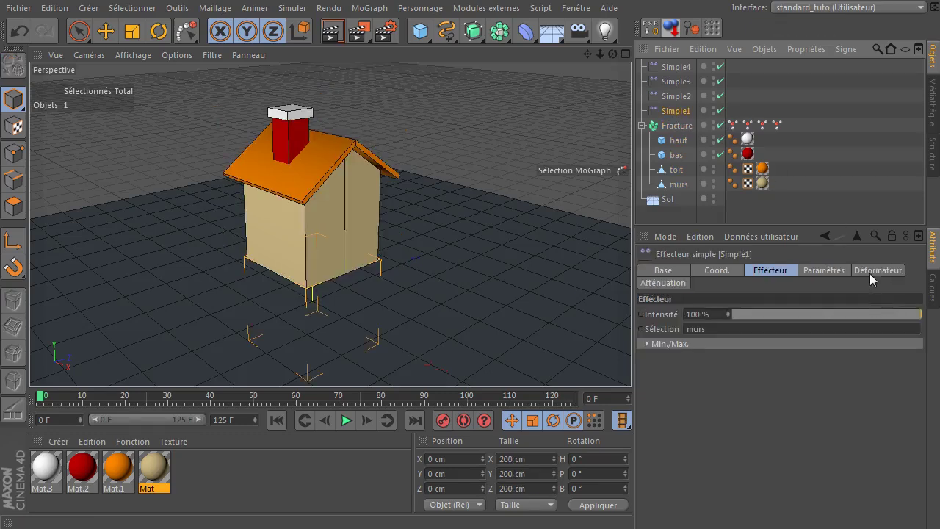
{"action": "left_click", "coordinate": [661, 284]}
{"action": "left_click_drag", "start_coordinate": [847, 342], "coordinate": [936, 341]}
{"action": "left_click", "coordinate": [676, 96]}
{"action": "left_click", "coordinate": [676, 82]}
{"action": "left_click", "coordinate": [676, 67]}
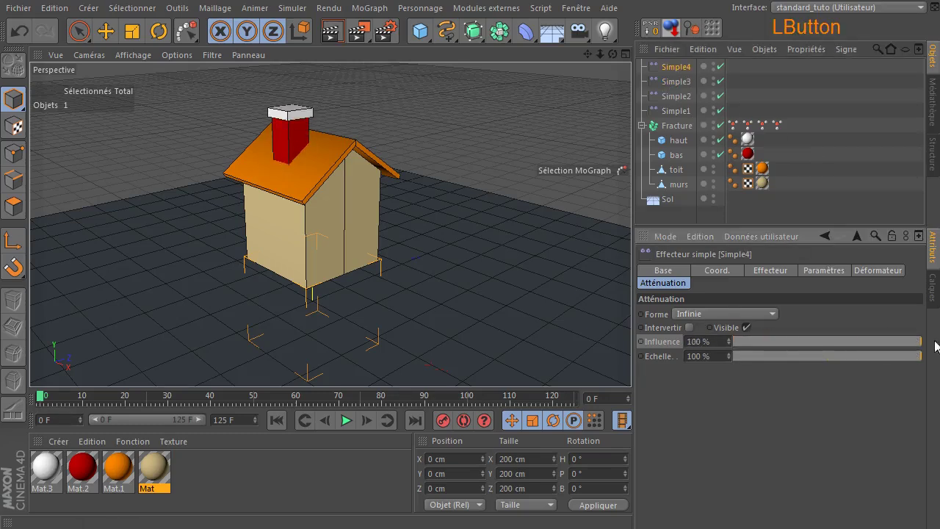
- Set the Y position parameter of all four Simple effectors together to -400 cm
{"action": "left_click", "coordinate": [682, 111], "text": "shift"}
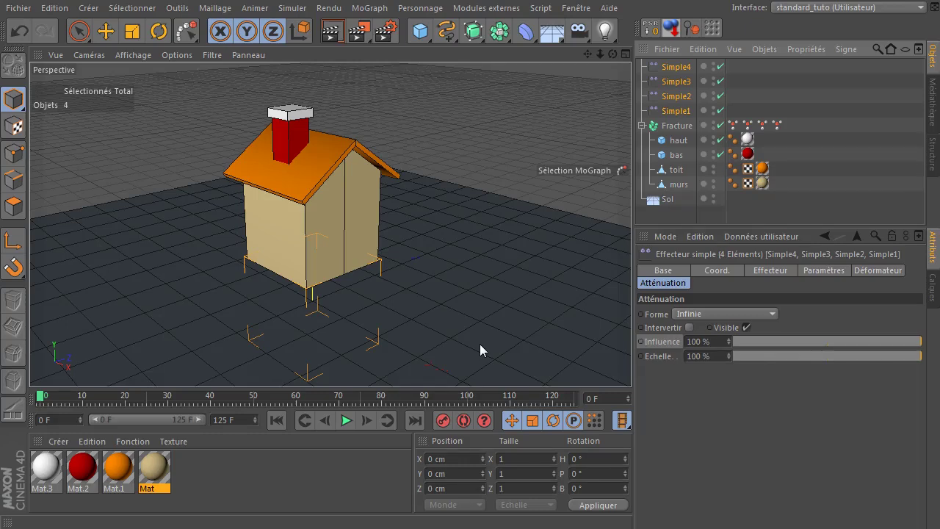
{"action": "left_click_drag", "start_coordinate": [613, 55], "coordinate": [744, 160]}
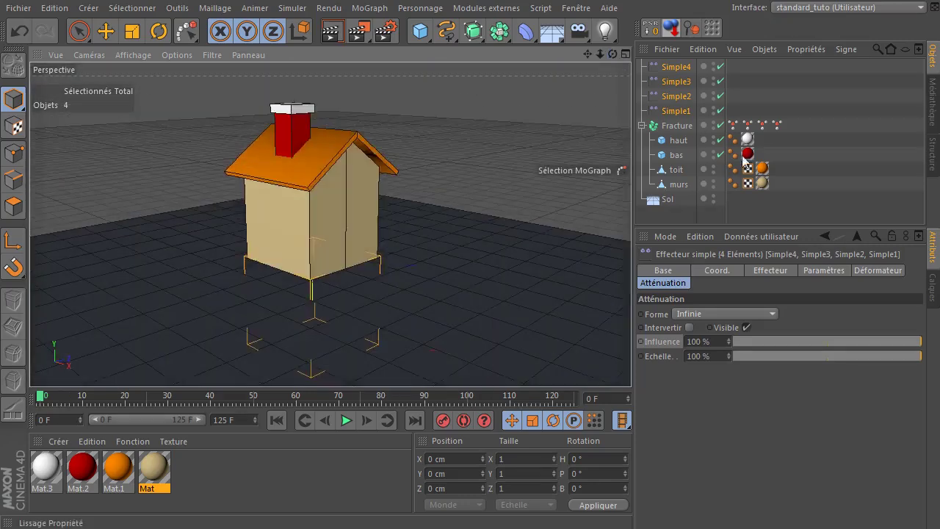
{"action": "left_click", "coordinate": [770, 270]}
{"action": "left_click", "coordinate": [823, 271]}
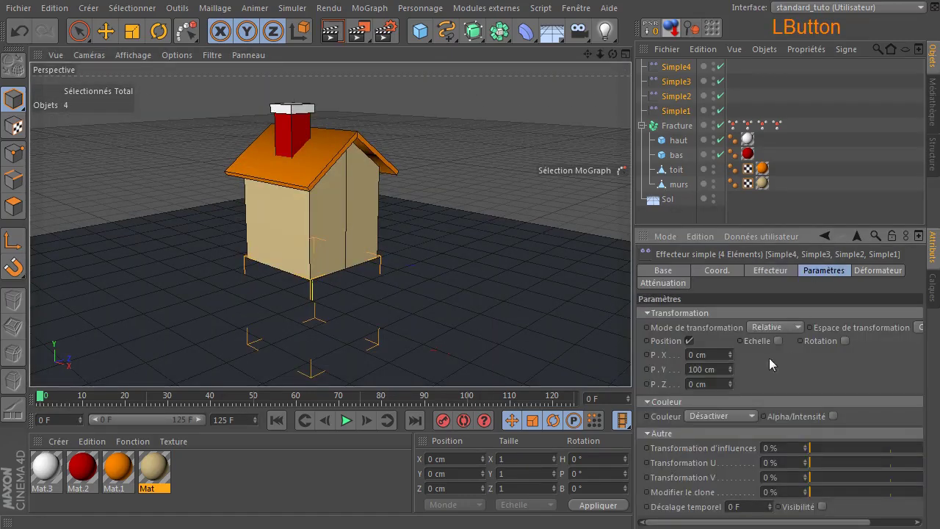
{"action": "left_click", "coordinate": [728, 369]}
{"action": "key", "text": "BackSpace"}
{"action": "type", "text": "-400"}
{"action": "key", "text": "Return"}
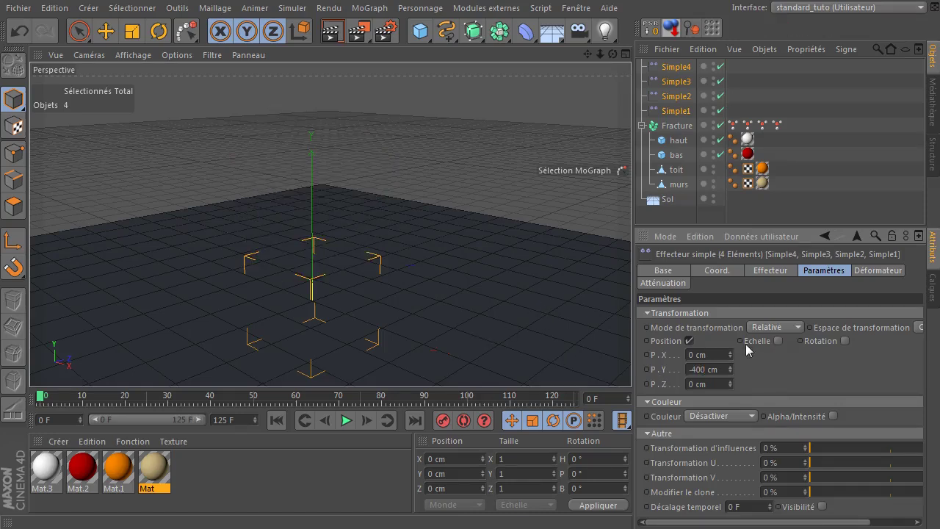
- Enable scale on all four Simple effectors together and set their Y scale to -1
{"action": "left_click", "coordinate": [778, 341]}
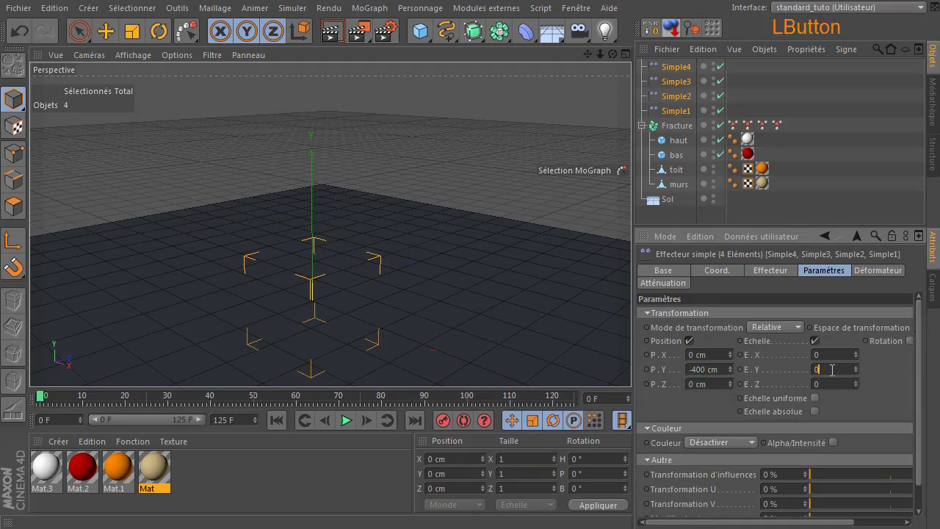
{"action": "type", "text": "-1"}
{"action": "key", "text": "Return"}
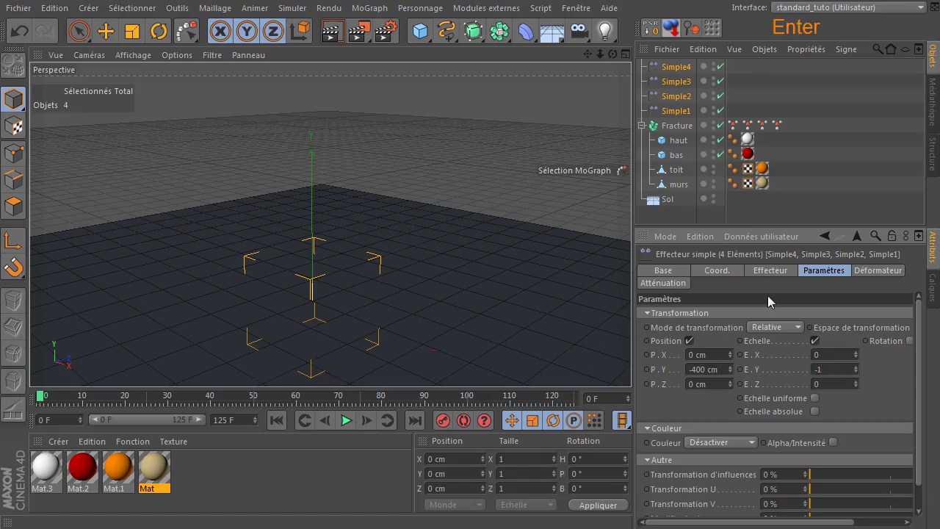
{"action": "left_click", "coordinate": [666, 111]}
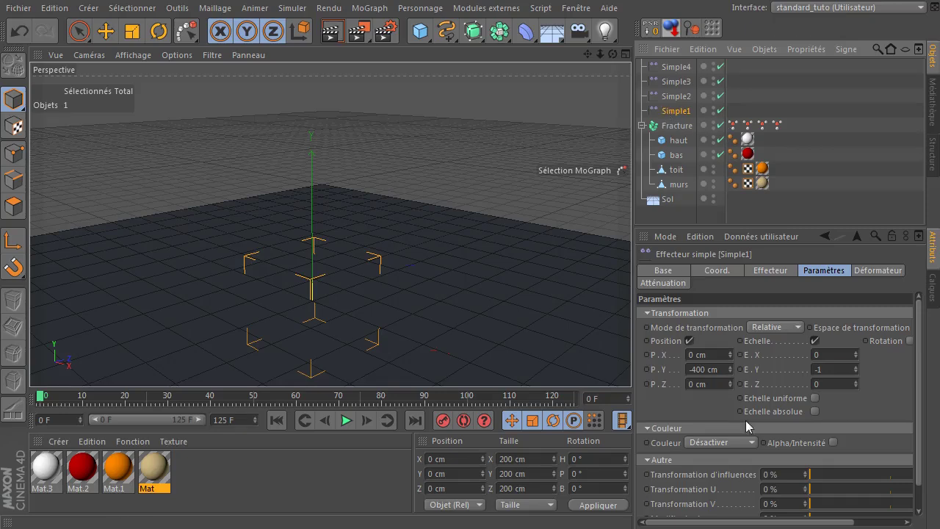
- Keyframe Simple4's falloff Influence at 100% on frame 10 and 0% on frame 20
{"action": "left_click", "coordinate": [672, 67]}
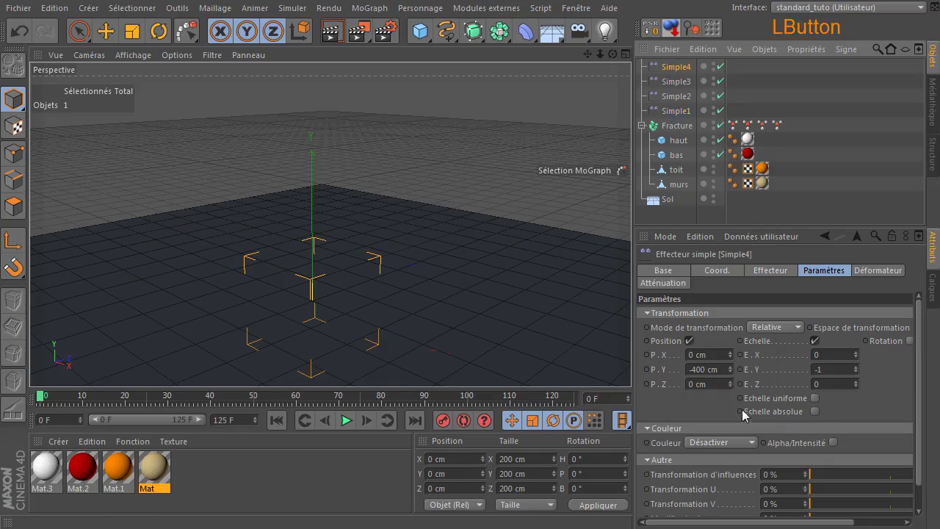
{"action": "left_click", "coordinate": [676, 285]}
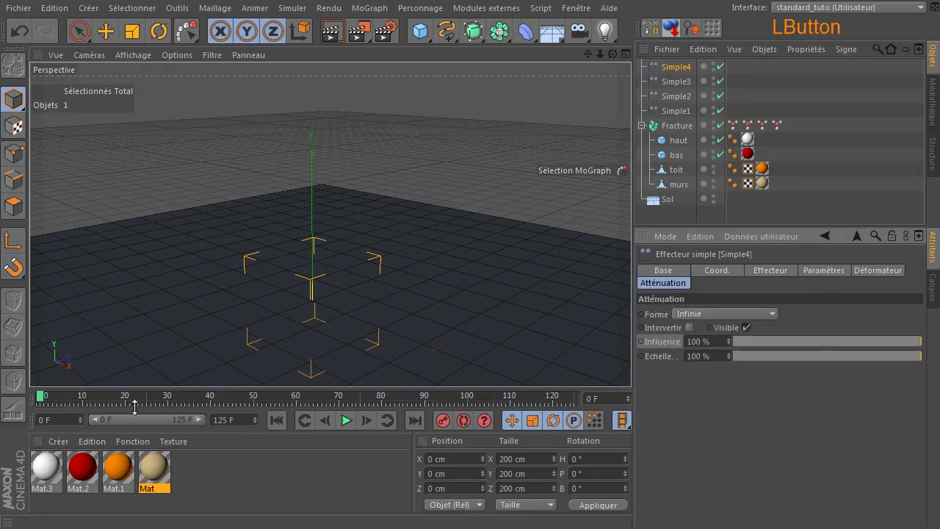
{"action": "left_click", "coordinate": [82, 400]}
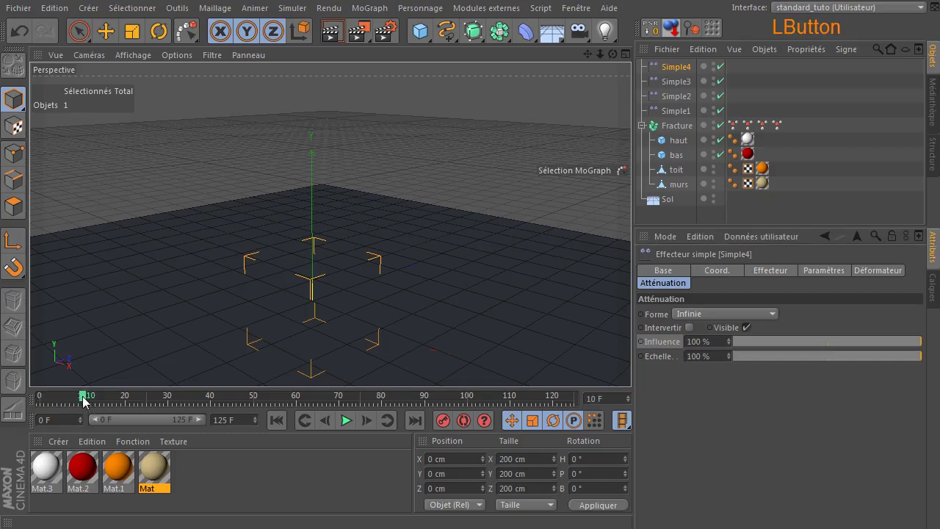
{"action": "left_click", "coordinate": [641, 341], "text": "ctrl"}
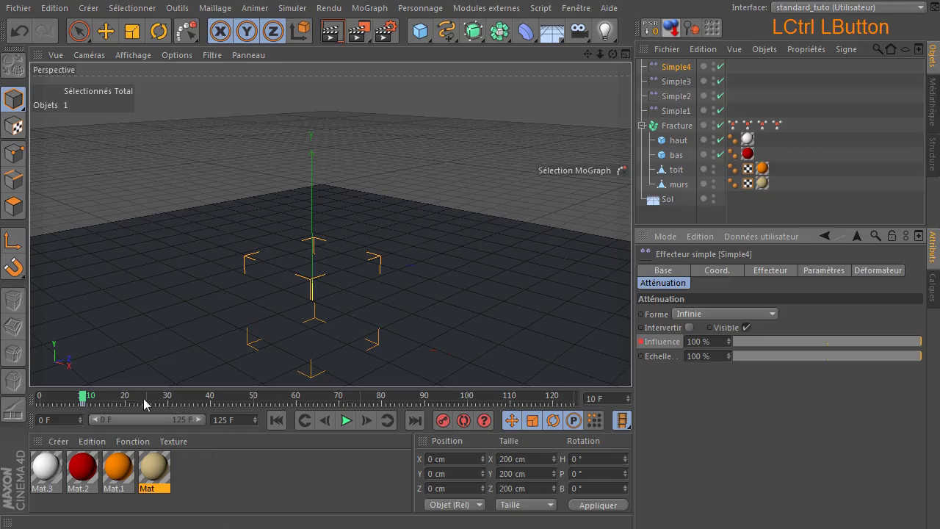
{"action": "left_click", "coordinate": [121, 400]}
{"action": "left_click", "coordinate": [368, 421]}
{"action": "left_click_drag", "start_coordinate": [751, 350], "coordinate": [640, 345]}
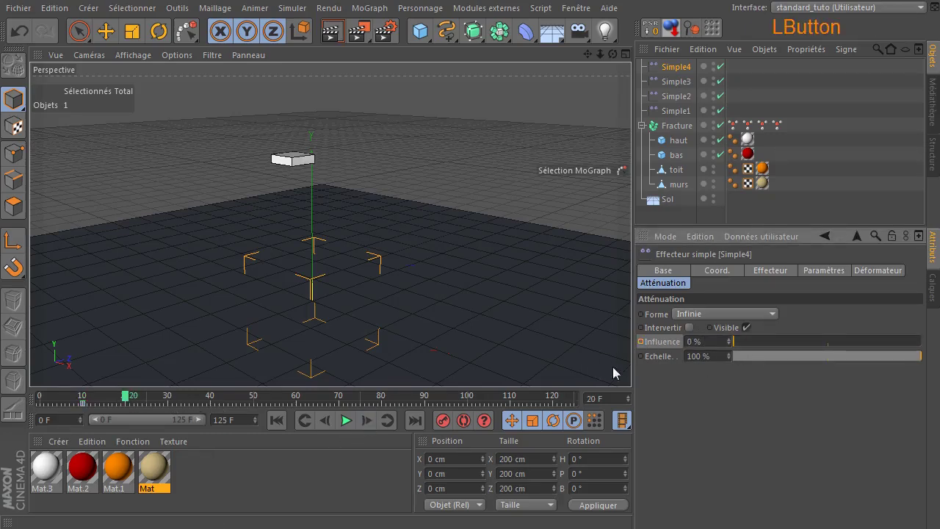
{"action": "left_click", "coordinate": [640, 342], "text": "ctrl"}
- Keyframe Simple3's falloff Influence at 100% on frame 24 and 0% on frame 33
{"action": "left_click", "coordinate": [677, 82]}
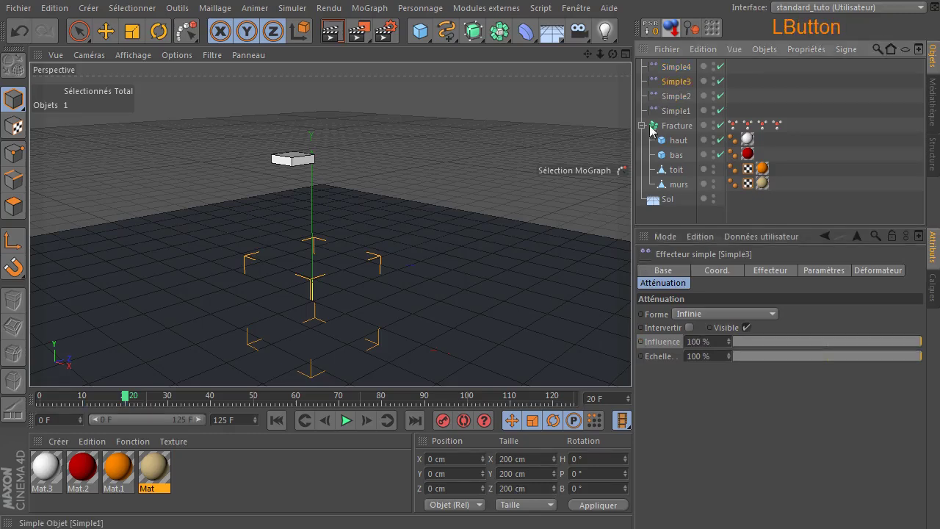
{"action": "left_click", "coordinate": [143, 399]}
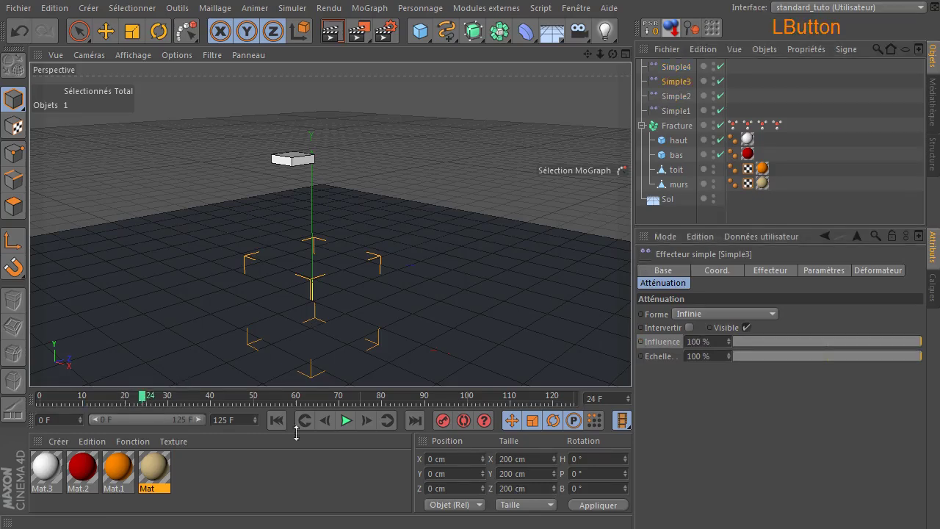
{"action": "left_click", "coordinate": [640, 341], "text": "ctrl"}
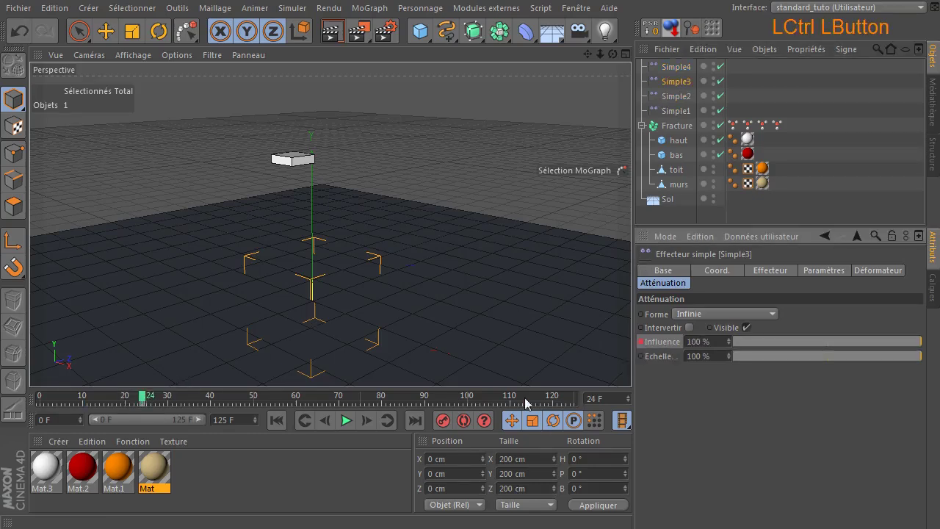
{"action": "left_click", "coordinate": [183, 402]}
{"action": "left_click_drag", "start_coordinate": [730, 342], "coordinate": [632, 346]}
{"action": "left_click", "coordinate": [640, 342], "text": "ctrl"}
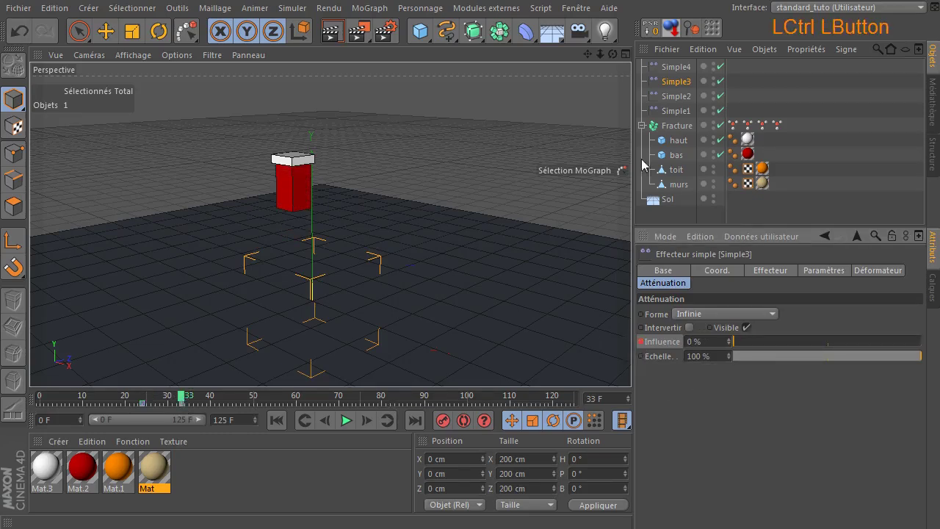
- Keyframe Simple2's falloff Influence at 100% on frame 39 and try to key it at 0% on frame 49
{"action": "left_click", "coordinate": [676, 96]}
{"action": "left_click", "coordinate": [208, 400]}
{"action": "left_click", "coordinate": [640, 342], "text": "ctrl"}
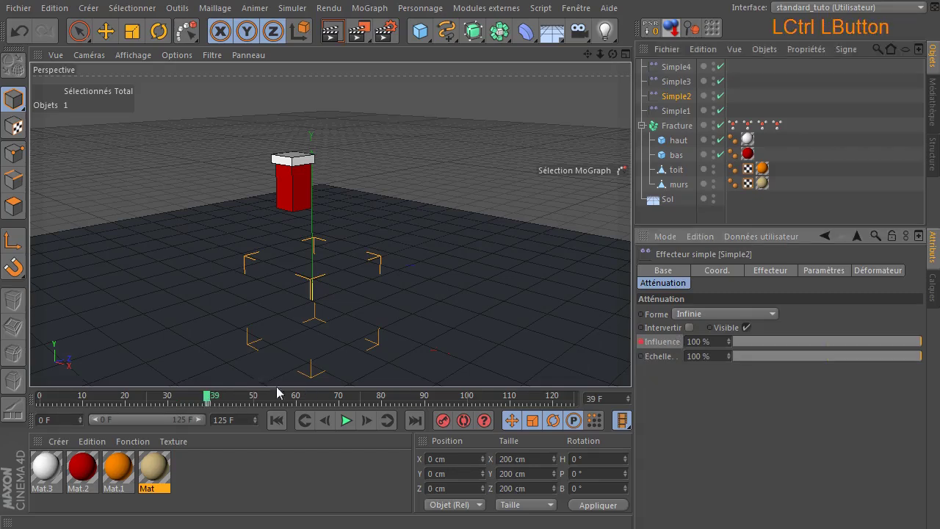
{"action": "left_click", "coordinate": [251, 399]}
{"action": "left_click_drag", "start_coordinate": [741, 342], "coordinate": [732, 342]}
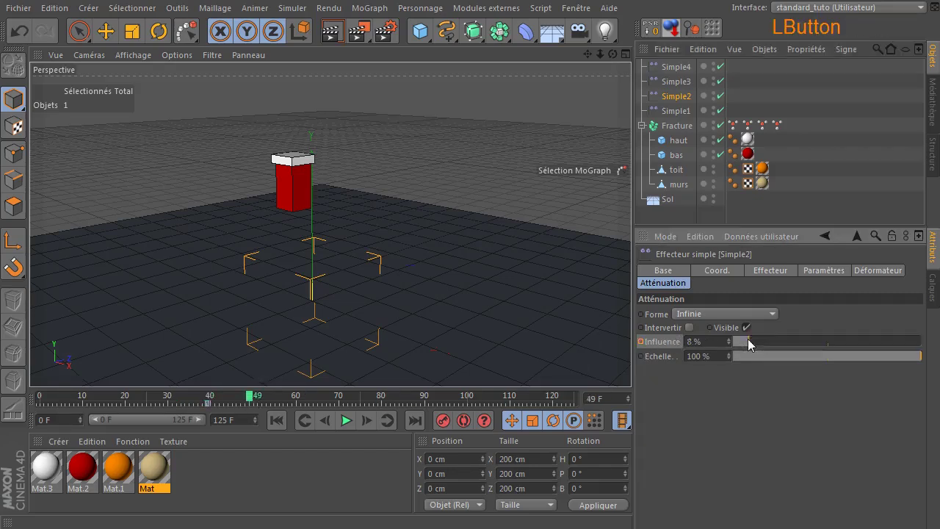
{"action": "left_click", "coordinate": [640, 342], "text": "ctrl"}
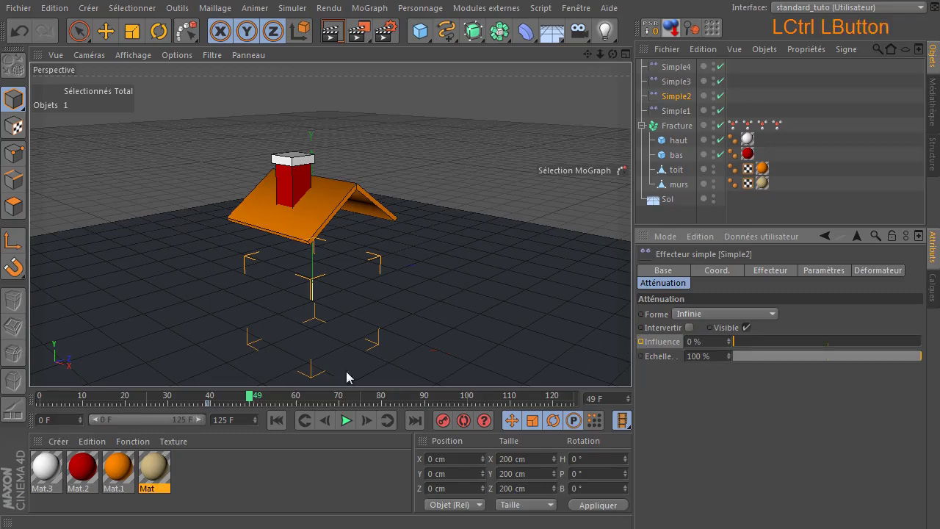
- Keyframe Simple1's falloff Influence at 100% on frame 54 and 0% on frame 64
{"action": "left_click", "coordinate": [271, 397]}
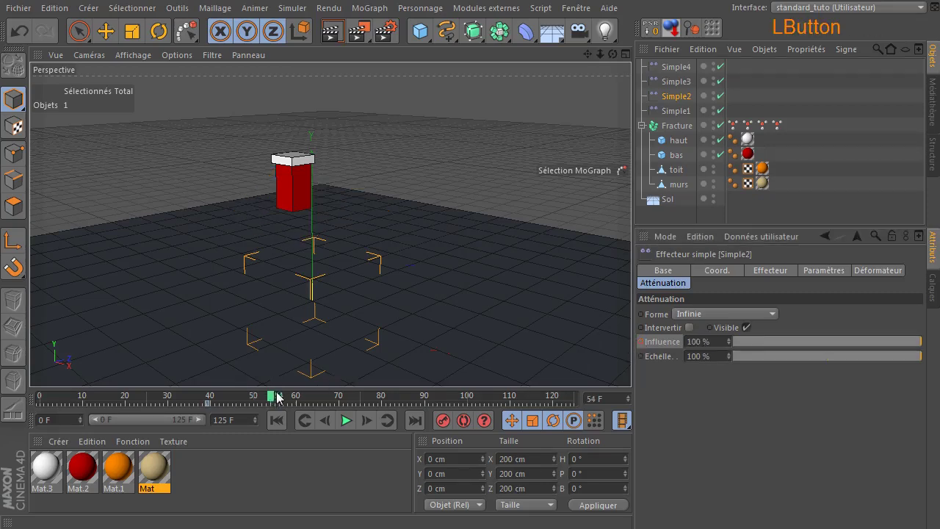
{"action": "left_click", "coordinate": [676, 110]}
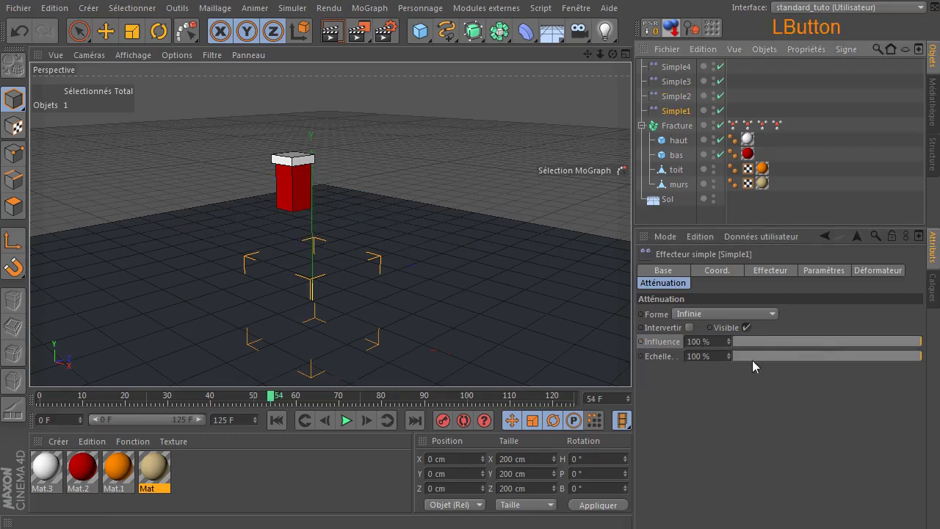
{"action": "left_click", "coordinate": [640, 342], "text": "ctrl"}
{"action": "left_click", "coordinate": [315, 398]}
{"action": "left_click_drag", "start_coordinate": [750, 344], "coordinate": [701, 343]}
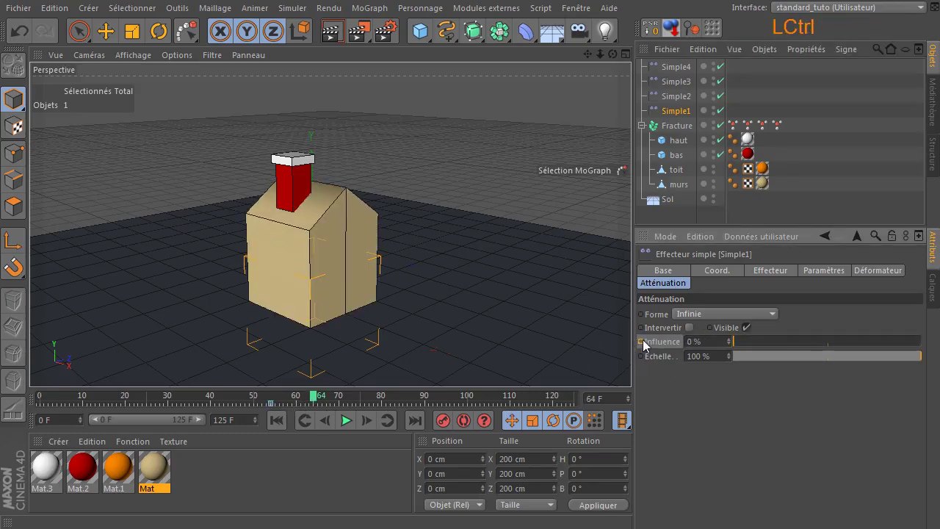
{"action": "left_click", "coordinate": [642, 343], "text": "ctrl"}
- Play the animation from the first frame to check how each house part rises
{"action": "left_click", "coordinate": [277, 419]}
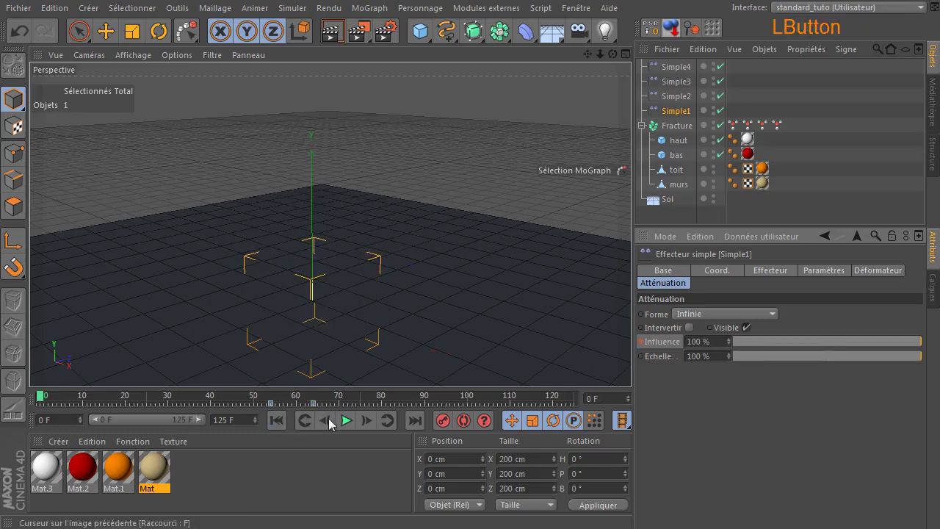
{"action": "left_click", "coordinate": [348, 423]}
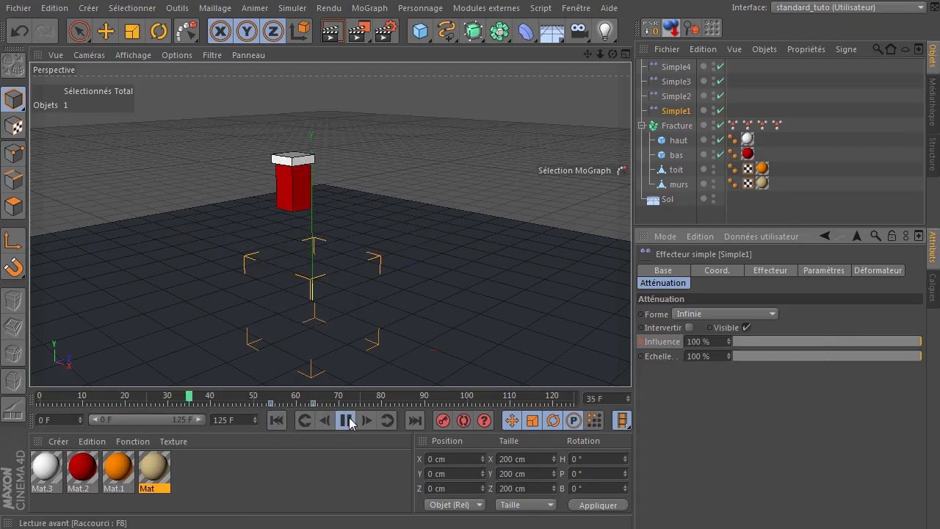
{"action": "left_click", "coordinate": [347, 421]}
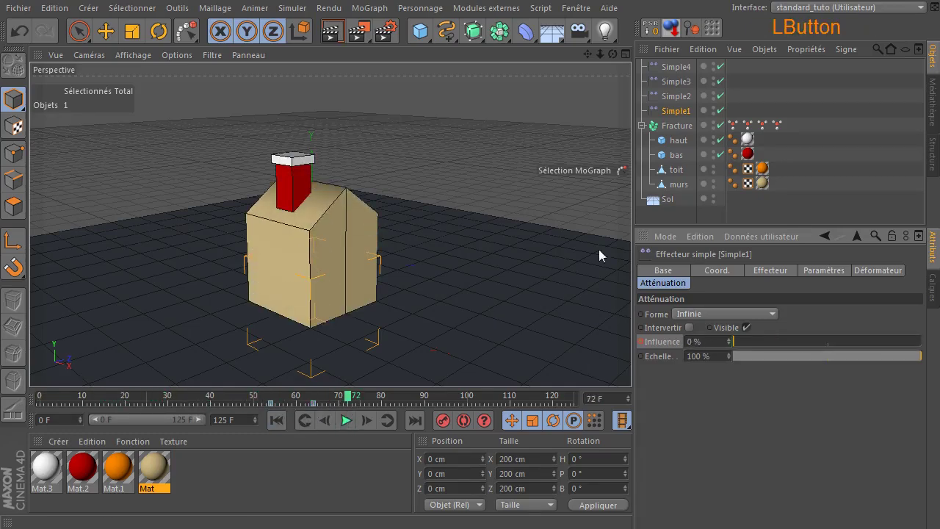
- Add the missing end keyframe for Simple2's falloff Influence, 0% on frame 51
{"action": "left_click", "coordinate": [676, 96]}
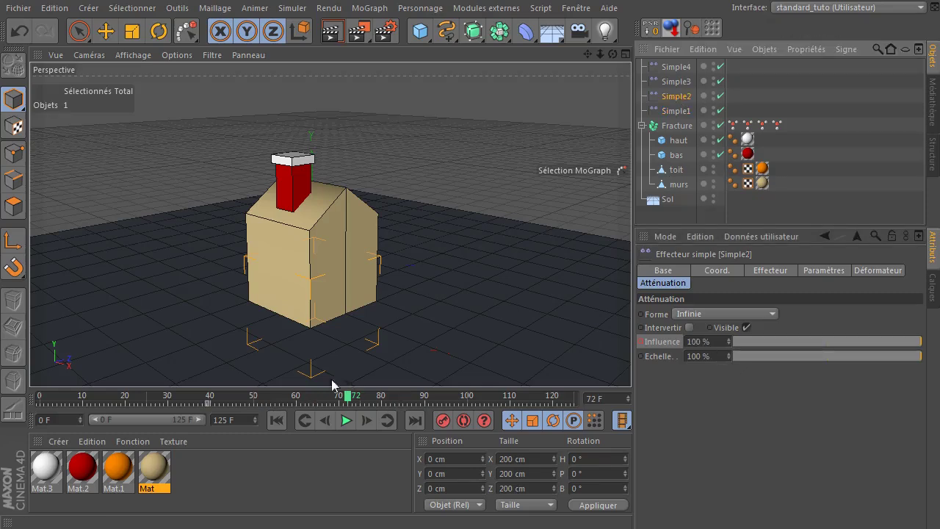
{"action": "left_click", "coordinate": [261, 398]}
{"action": "left_click_drag", "start_coordinate": [262, 403], "coordinate": [257, 402]}
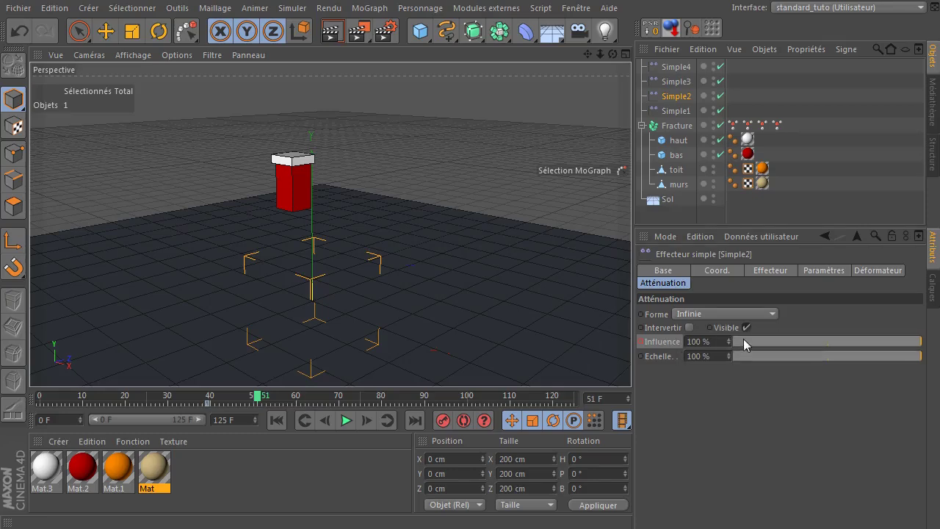
{"action": "left_click_drag", "start_coordinate": [744, 346], "coordinate": [630, 347]}
{"action": "left_click", "coordinate": [640, 343], "text": "ctrl"}
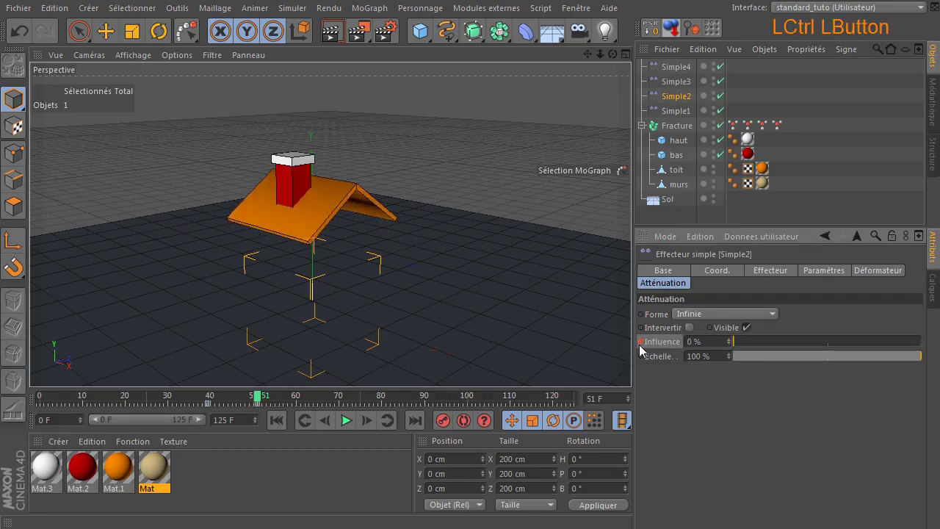
- Replay the animation from the start to check the roof's movement
{"action": "left_click", "coordinate": [277, 419]}
{"action": "left_click", "coordinate": [346, 420]}
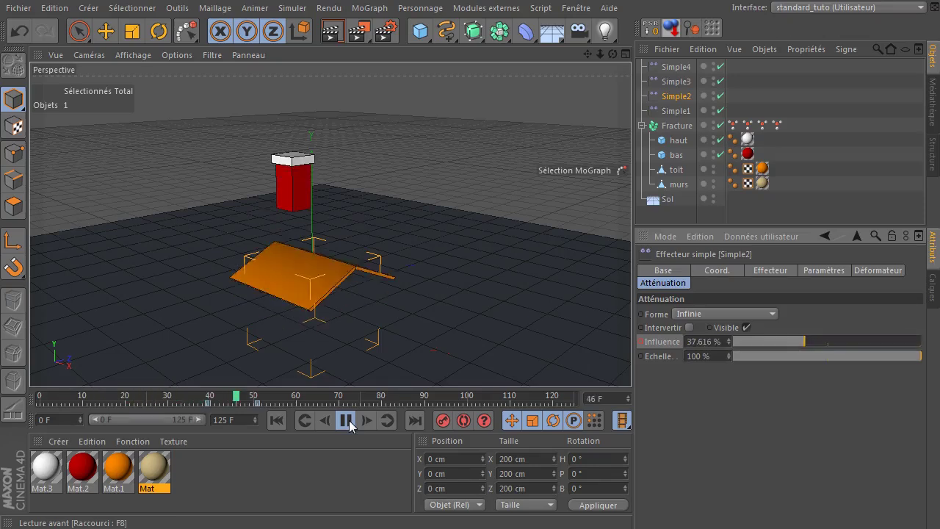
{"action": "left_click", "coordinate": [346, 420]}
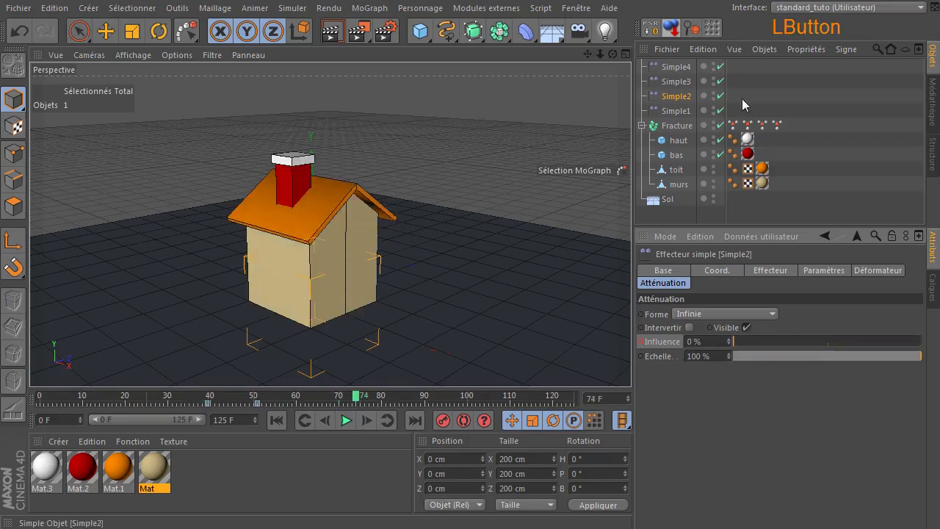
- Add a Delay effector (Effecteur Délai) to the Fracture object and turn off its Rotation transformation
{"action": "left_click", "coordinate": [670, 128]}
{"action": "left_click", "coordinate": [370, 8]}
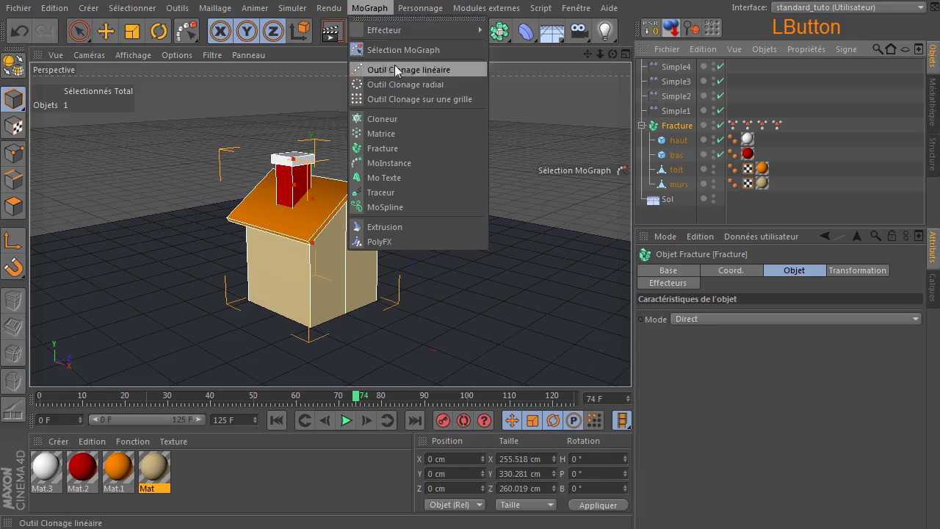
{"action": "mouse_move", "coordinate": [412, 30]}
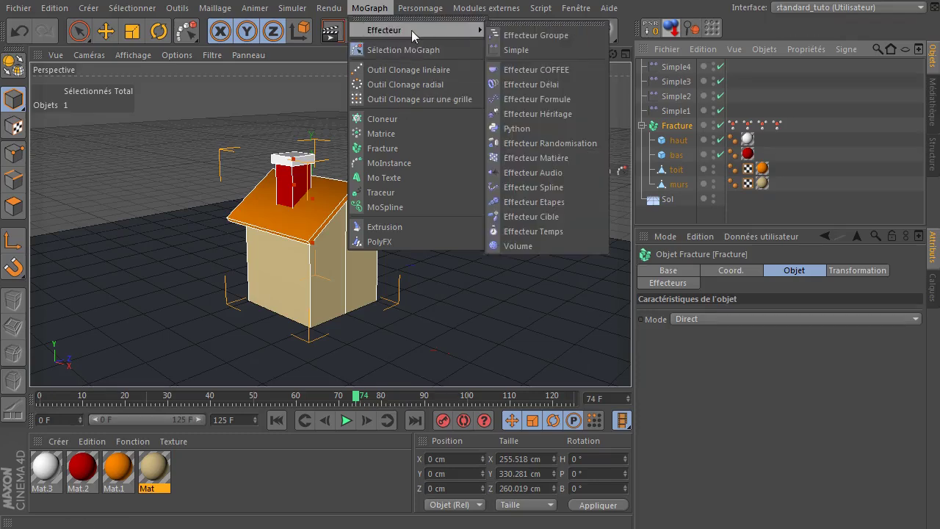
{"action": "left_click", "coordinate": [539, 86]}
{"action": "left_click", "coordinate": [820, 271]}
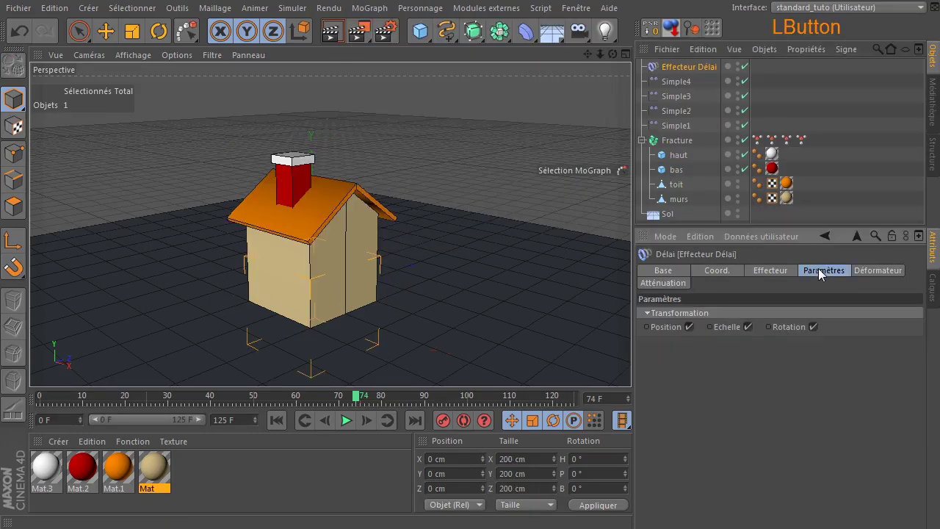
{"action": "left_click", "coordinate": [813, 327]}
- Set the Delay effector's mode to Elasticité and its intensity to 63%
{"action": "left_click", "coordinate": [770, 271]}
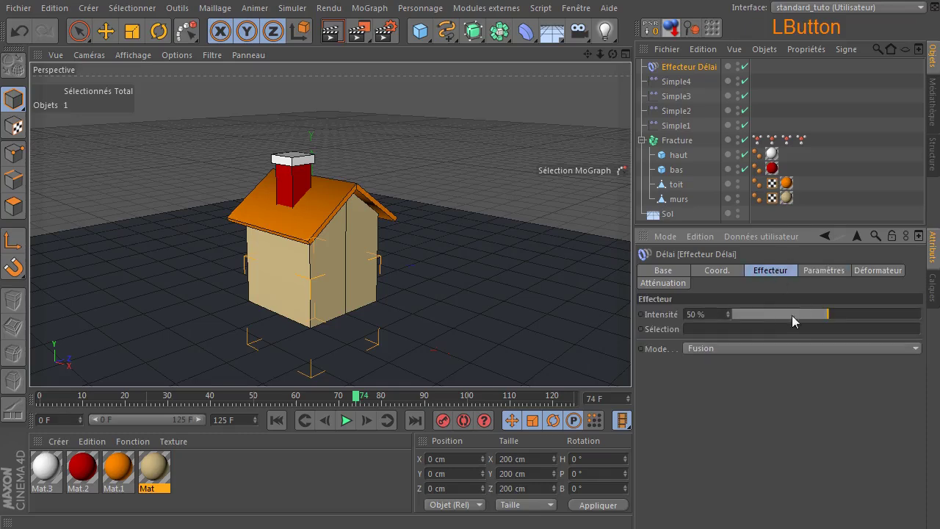
{"action": "left_click", "coordinate": [813, 348]}
{"action": "left_click", "coordinate": [806, 394]}
- Play the animation with the Delay effector's elasticity from the first frame, then rewind it
{"action": "left_click", "coordinate": [277, 420]}
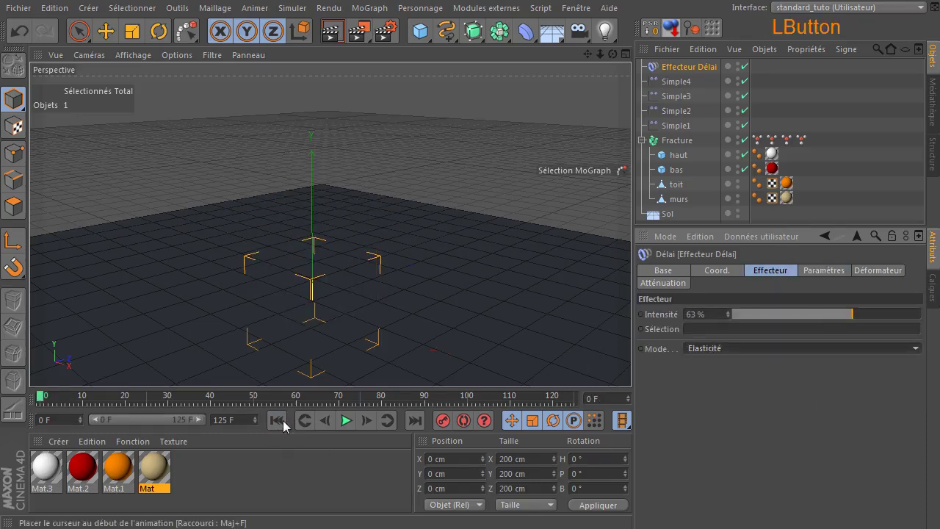
{"action": "left_click", "coordinate": [346, 420]}
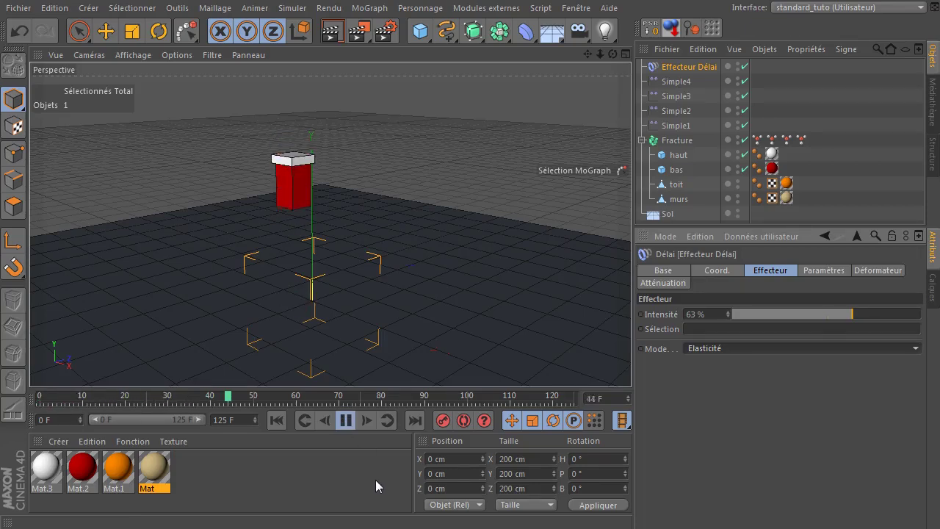
{"action": "left_click", "coordinate": [346, 421]}
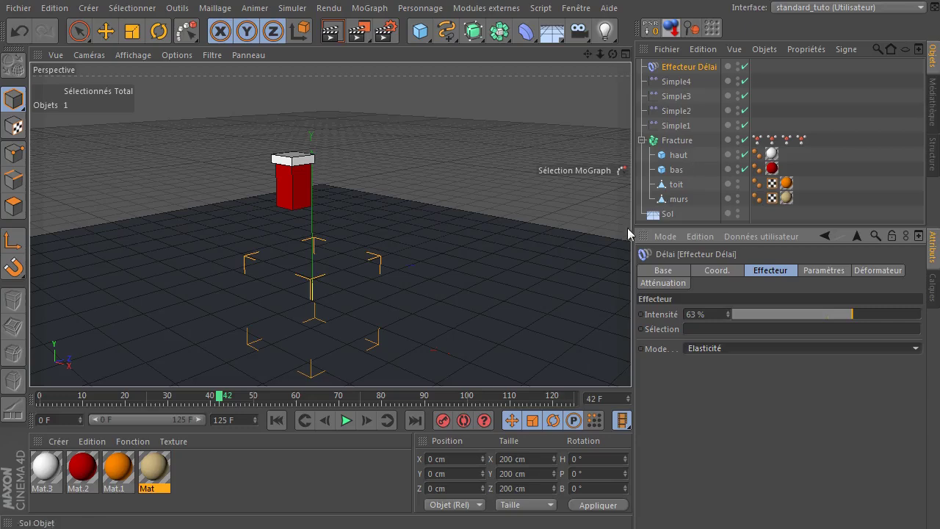
{"action": "left_click", "coordinate": [276, 420]}
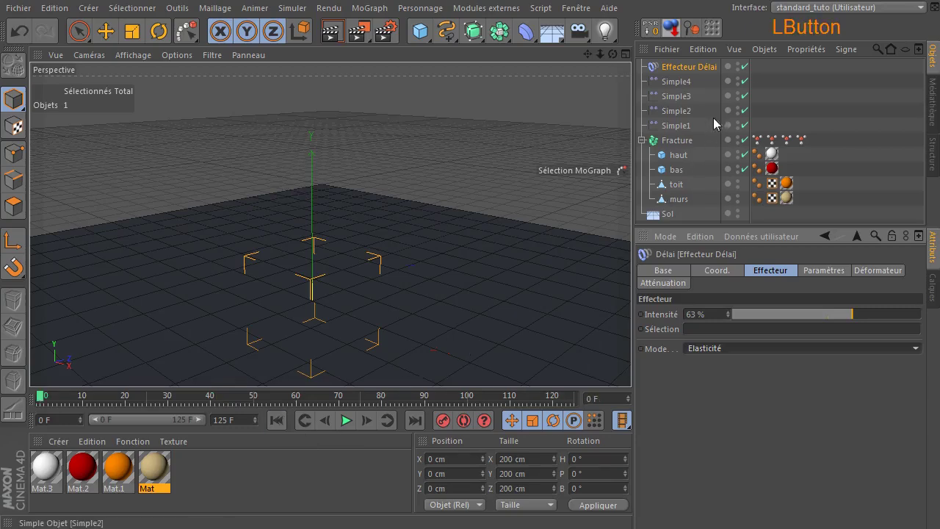
- Delete the Delay effector from the scene
{"action": "left_click", "coordinate": [682, 72]}
{"action": "key", "text": "Delete"}
{"action": "key", "text": "Delete"}
{"action": "key", "text": "Delete"}
{"action": "key", "text": "Delete"}
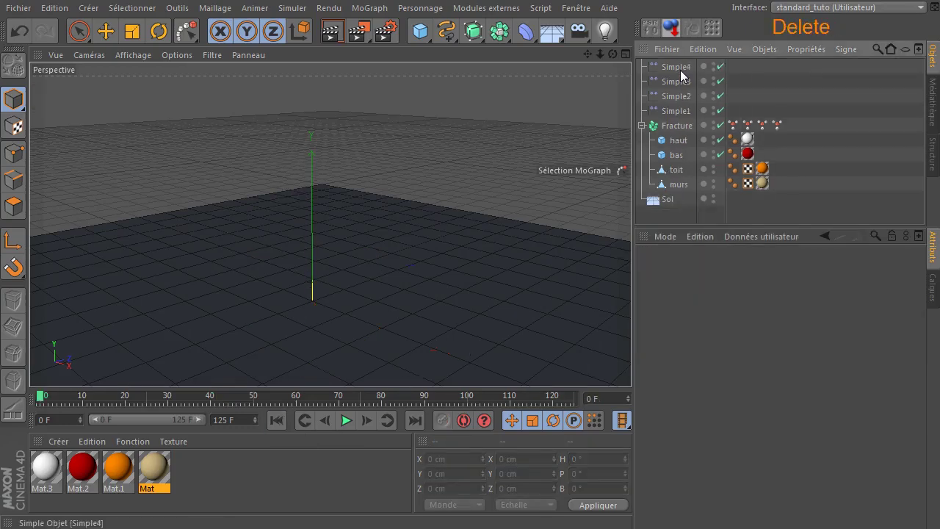
- Delete the four Simple effectors from the scene
{"action": "key", "text": "Delete"}
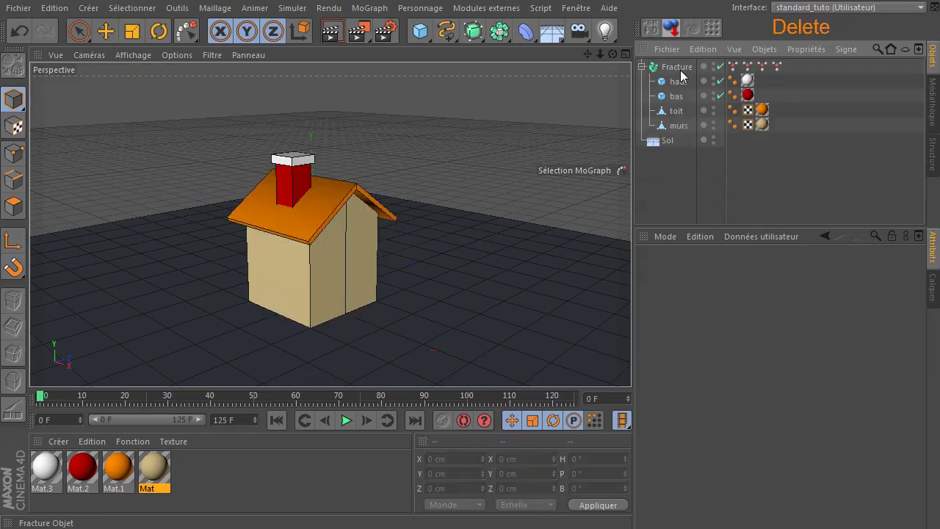
{"action": "left_click", "coordinate": [668, 211]}
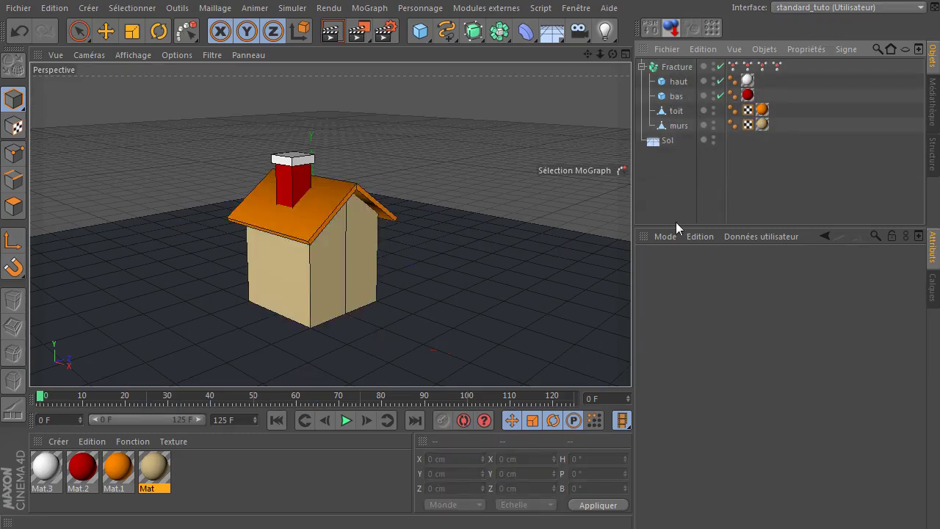
- Take the haut, bas, toit and murs objects out of the Fracture object and delete Fracture
{"action": "left_click", "coordinate": [677, 82]}
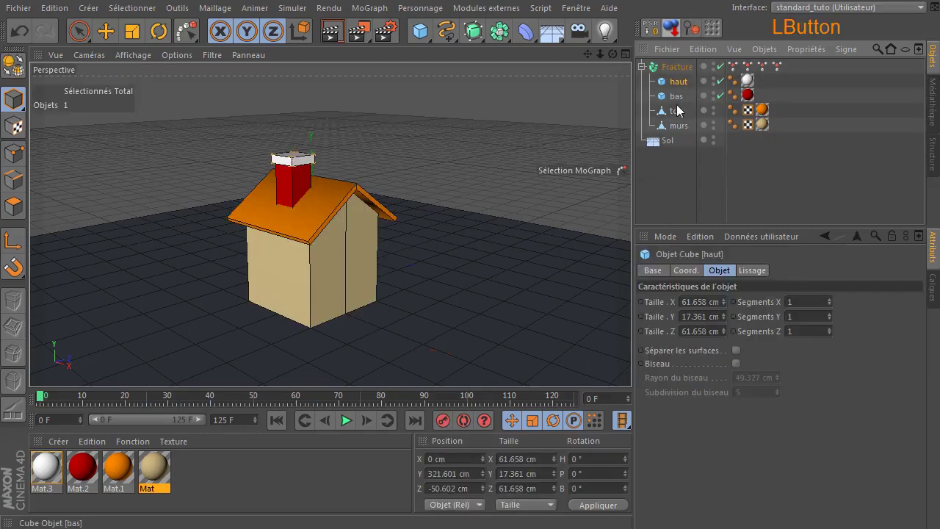
{"action": "left_click", "coordinate": [663, 124]}
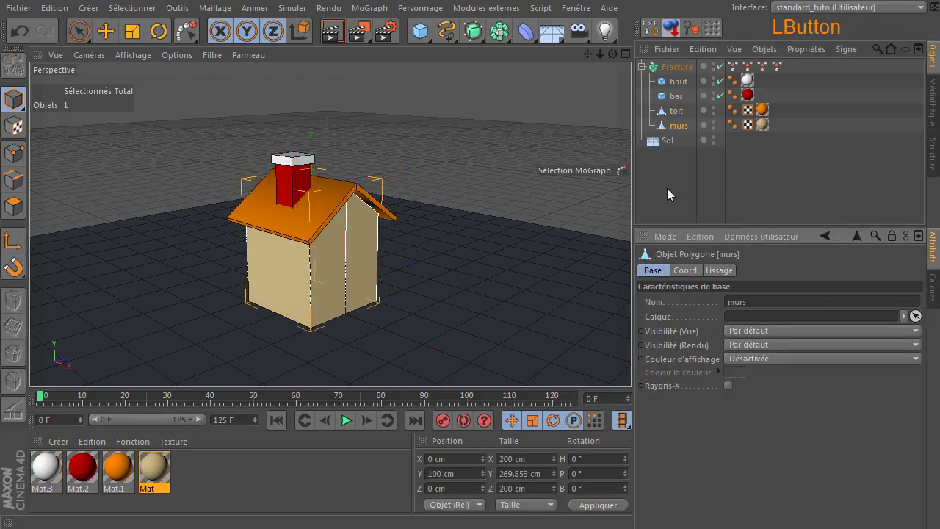
{"action": "left_click", "coordinate": [676, 82]}
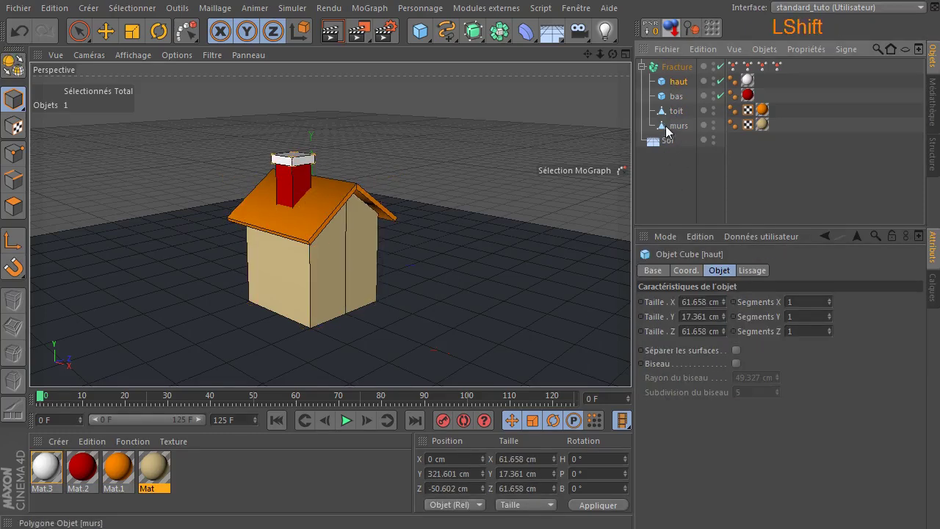
{"action": "left_click", "coordinate": [670, 127], "text": "shift"}
{"action": "left_click_drag", "start_coordinate": [667, 125], "coordinate": [663, 200]}
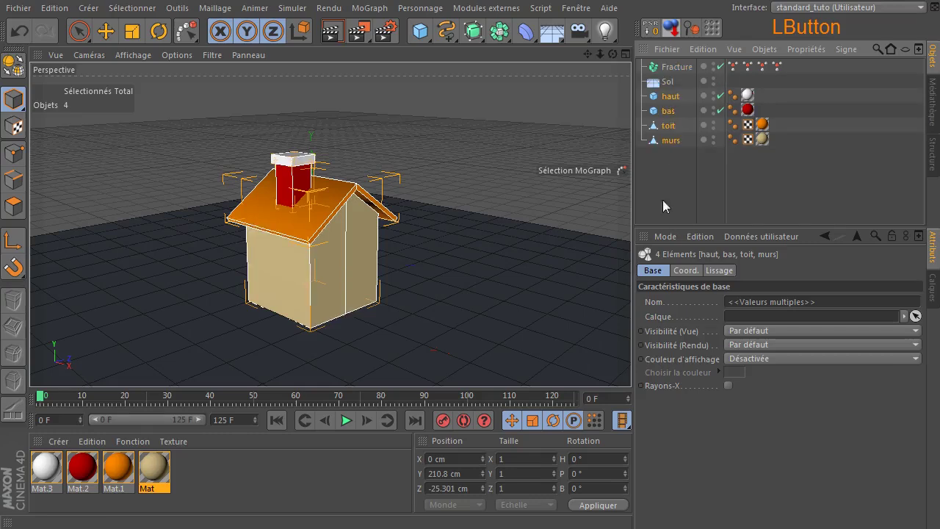
{"action": "left_click", "coordinate": [670, 68]}
{"action": "key", "text": "Delete"}
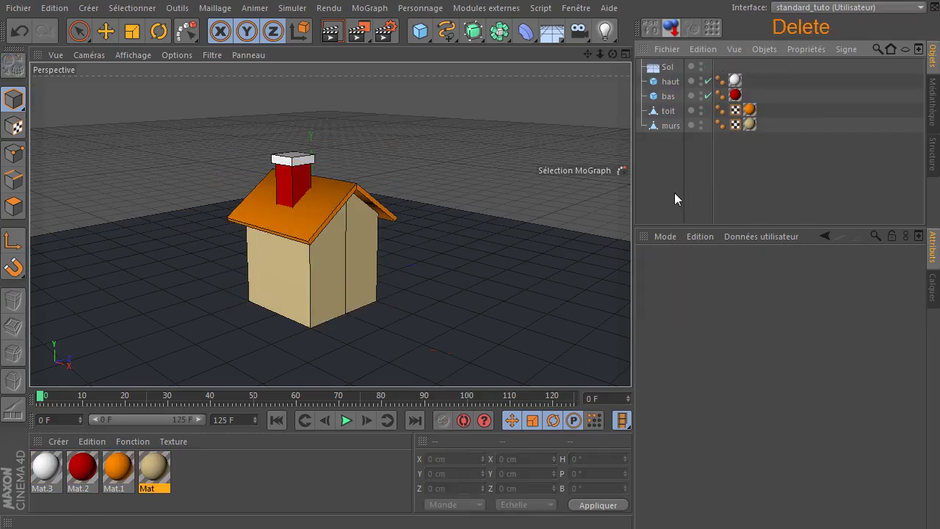
- Group the haut, bas, toit and murs objects under one null object and rename it maison
{"action": "left_click_drag", "start_coordinate": [659, 176], "coordinate": [682, 81]}
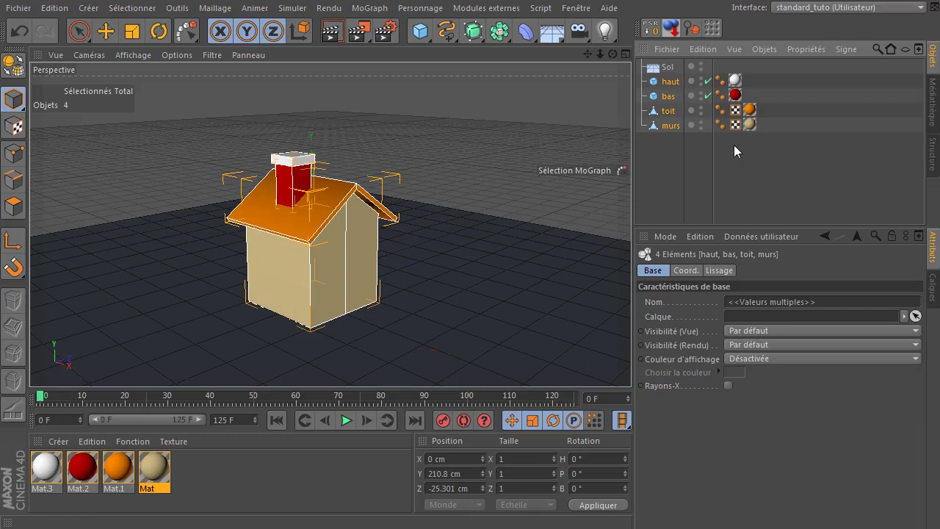
{"action": "key", "text": "alt+g"}
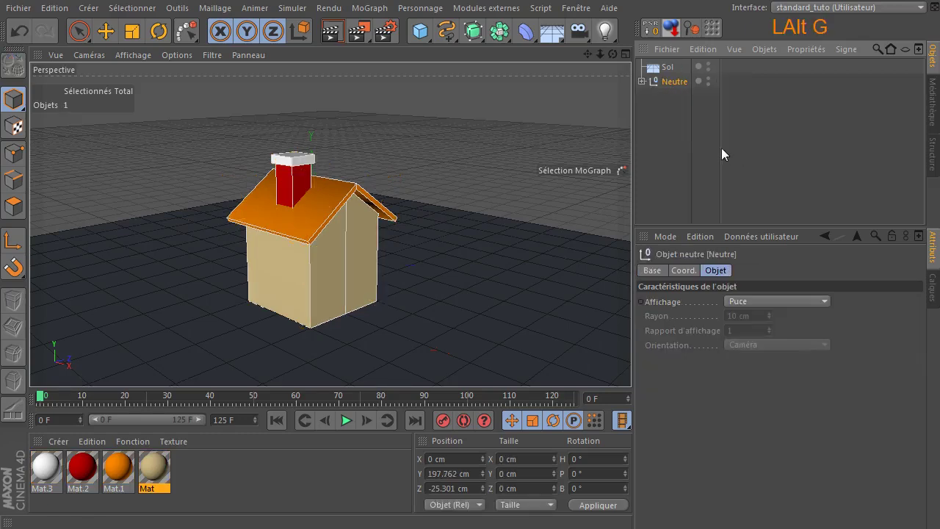
{"action": "left_click", "coordinate": [642, 82]}
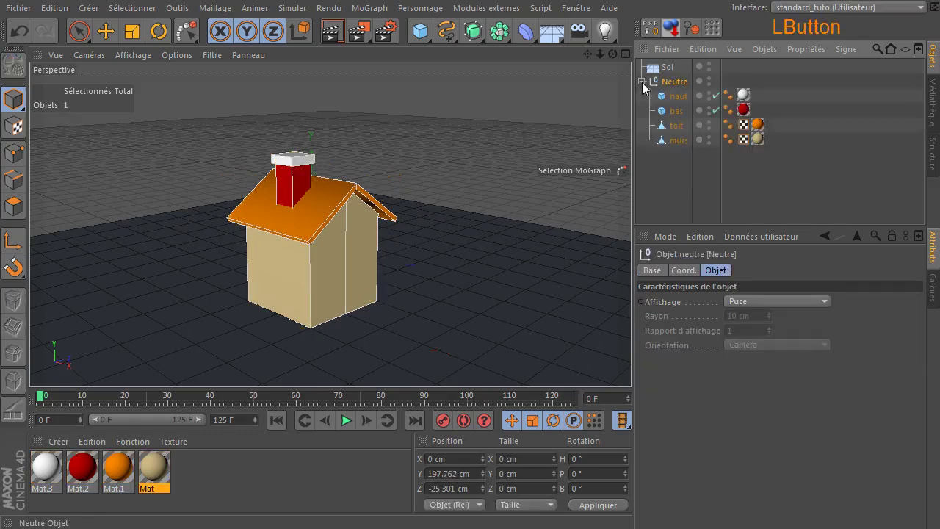
{"action": "double_click", "coordinate": [684, 82]}
{"action": "type", "text": "m"}
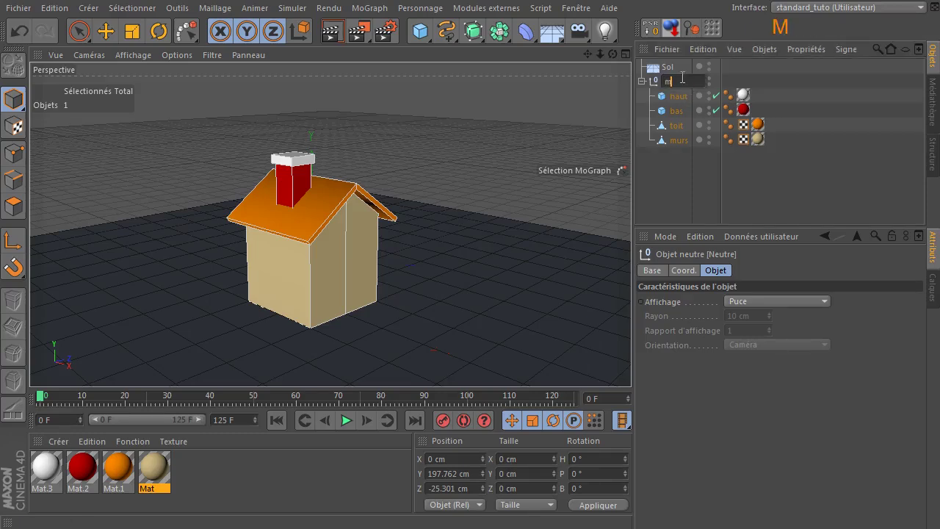
{"action": "type", "text": "aison"}
{"action": "key", "text": "Return"}
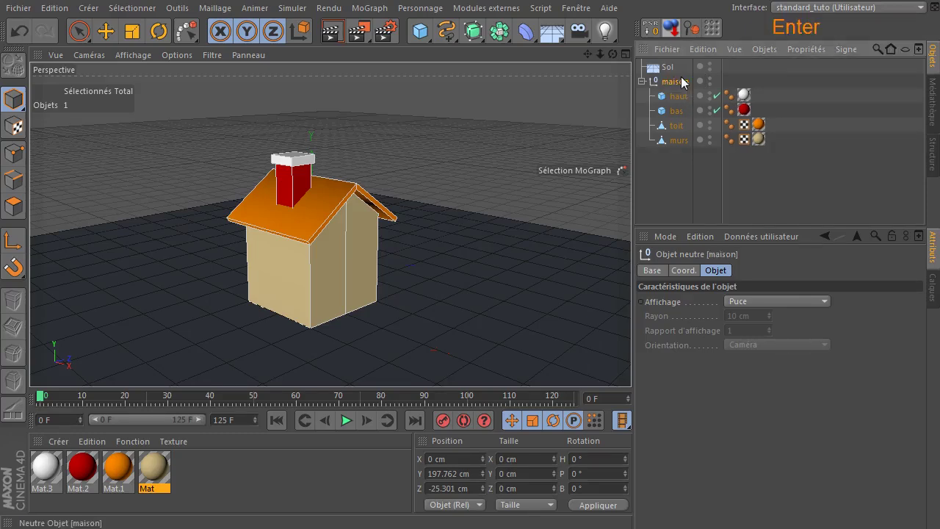
{"action": "left_click", "coordinate": [684, 186]}
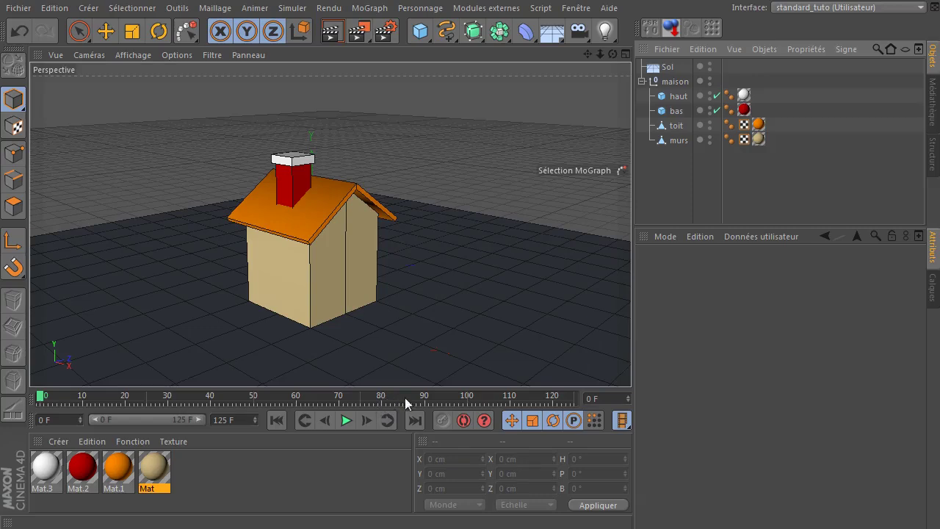
- Go to frame 90 and restrict keyframe recording to position by disabling parameter, rotation and scale recording
{"action": "left_click", "coordinate": [425, 395]}
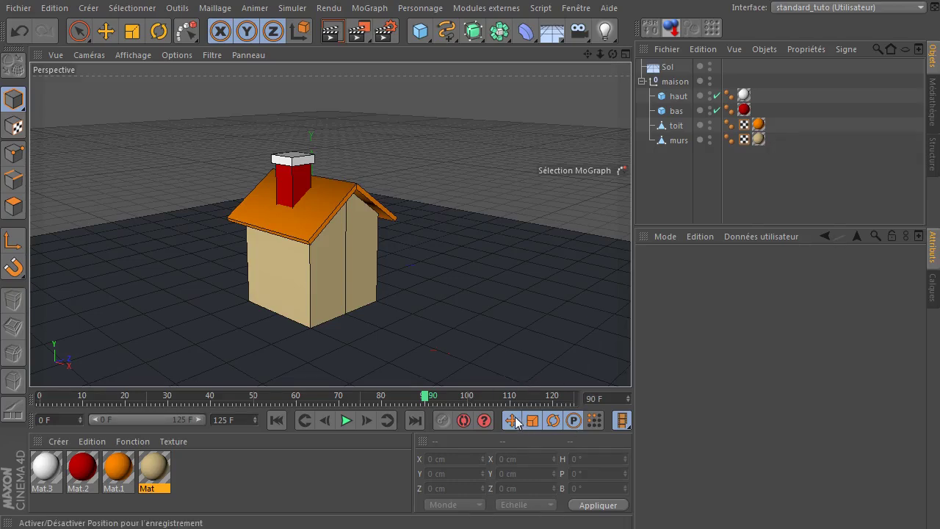
{"action": "left_click", "coordinate": [574, 420]}
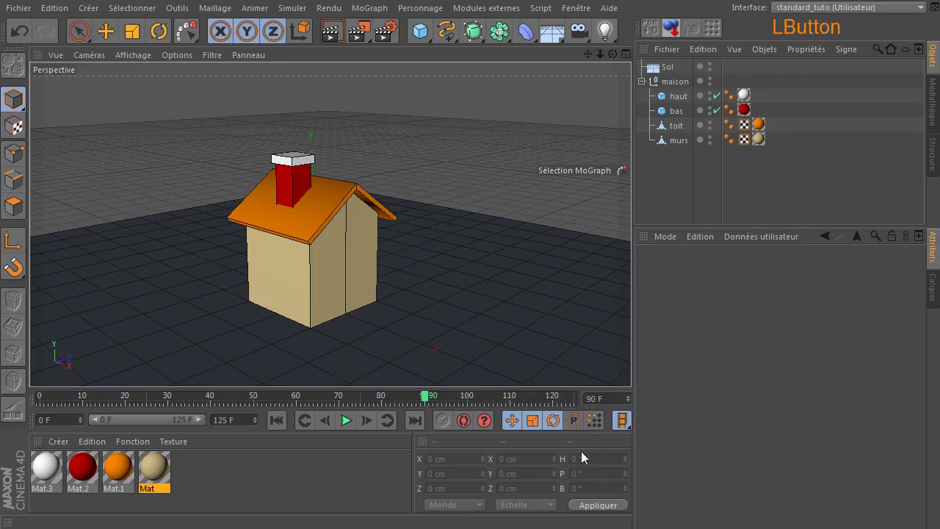
{"action": "left_click", "coordinate": [554, 423]}
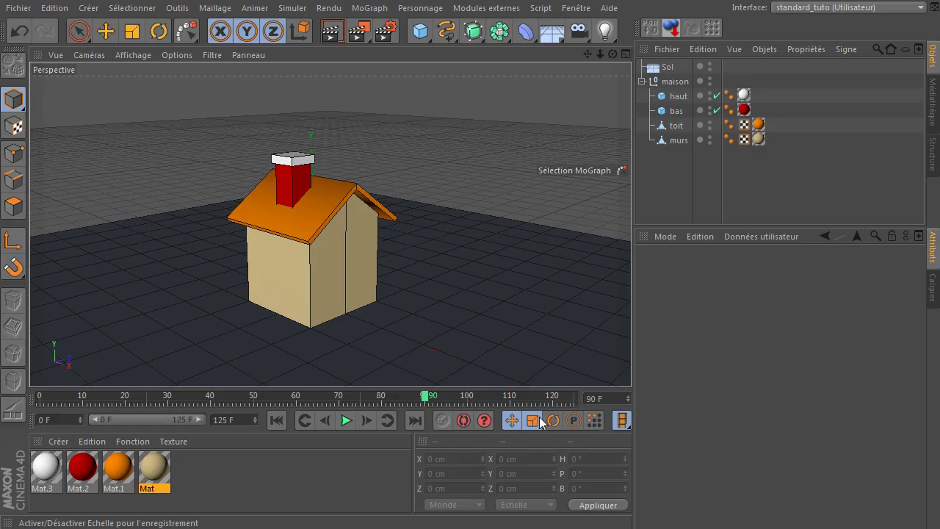
{"action": "left_click", "coordinate": [532, 424]}
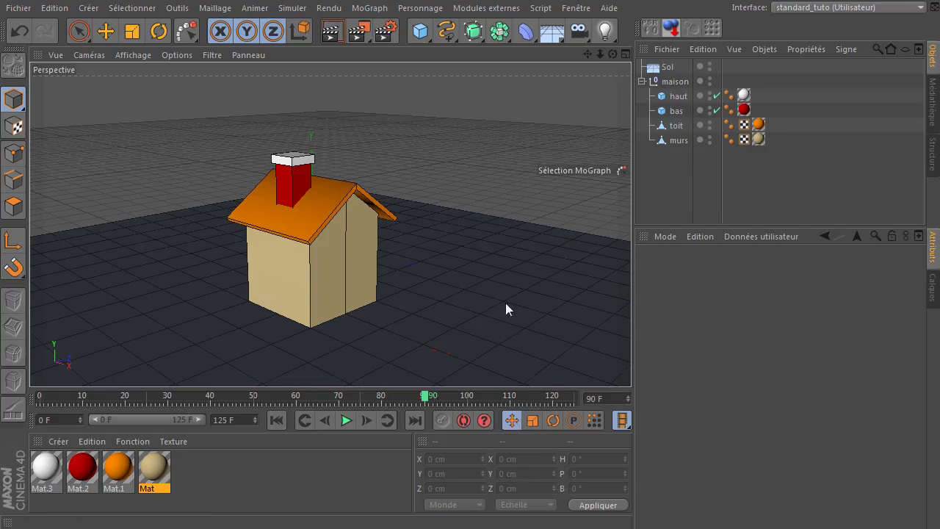
- Record a position keyframe at frame 90 for the haut, bas, toit and murs objects
{"action": "left_click", "coordinate": [674, 97]}
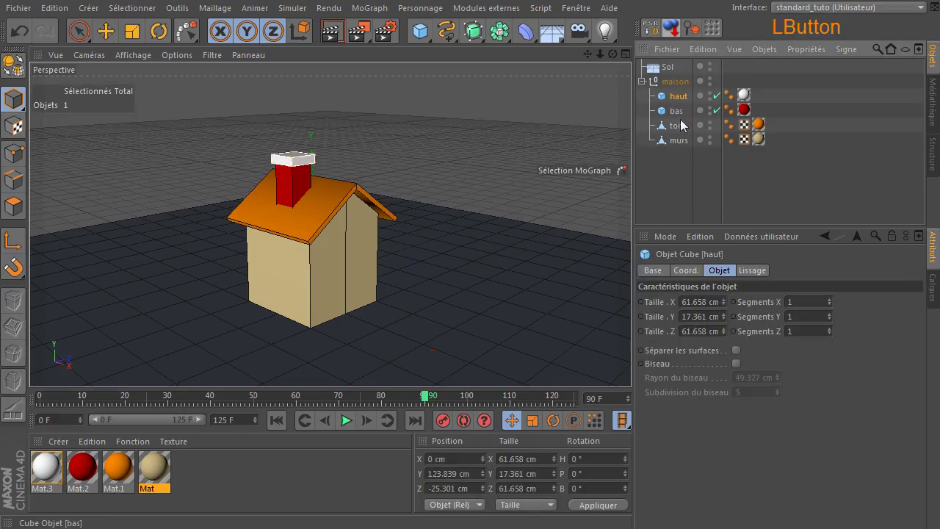
{"action": "left_click", "coordinate": [675, 140], "text": "shift"}
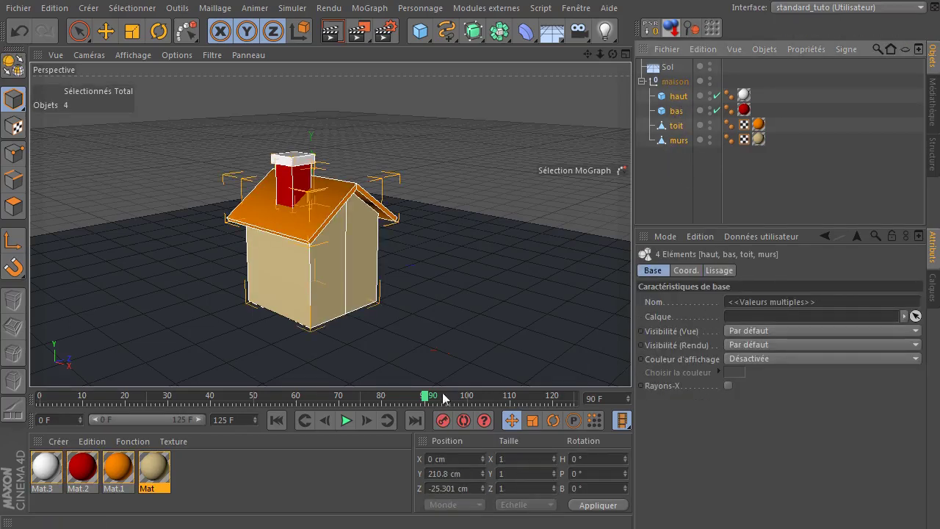
{"action": "left_click", "coordinate": [442, 421]}
- Go to frame 80 and activate the Move tool on the murs object
{"action": "left_click", "coordinate": [377, 400]}
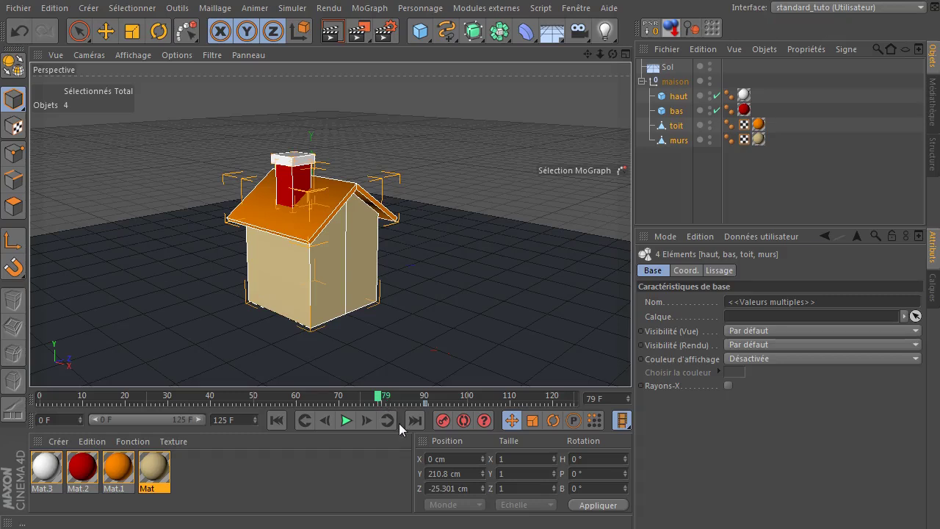
{"action": "left_click", "coordinate": [367, 424]}
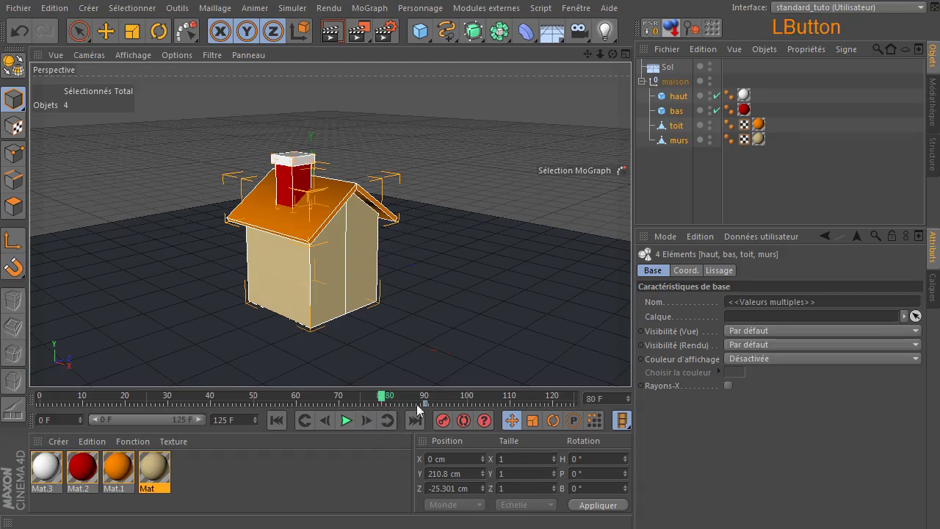
{"action": "left_click", "coordinate": [679, 140]}
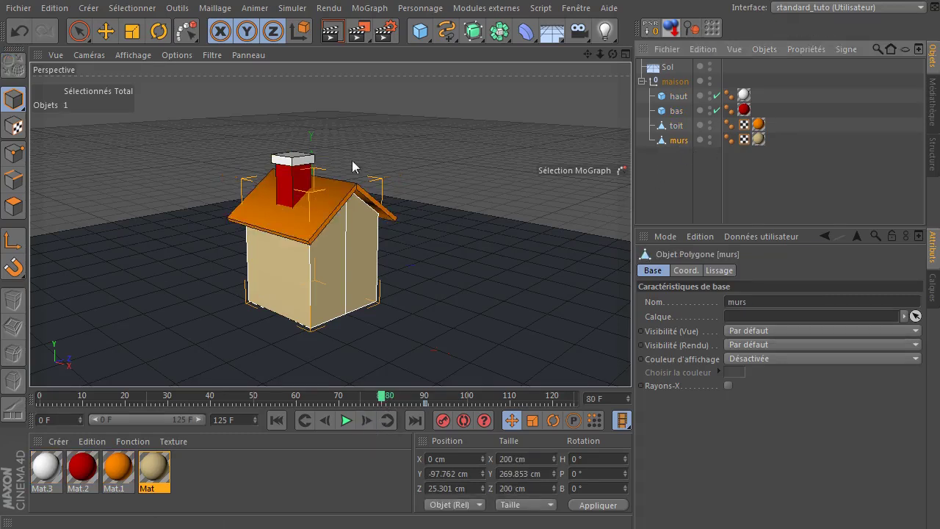
{"action": "left_click", "coordinate": [105, 31]}
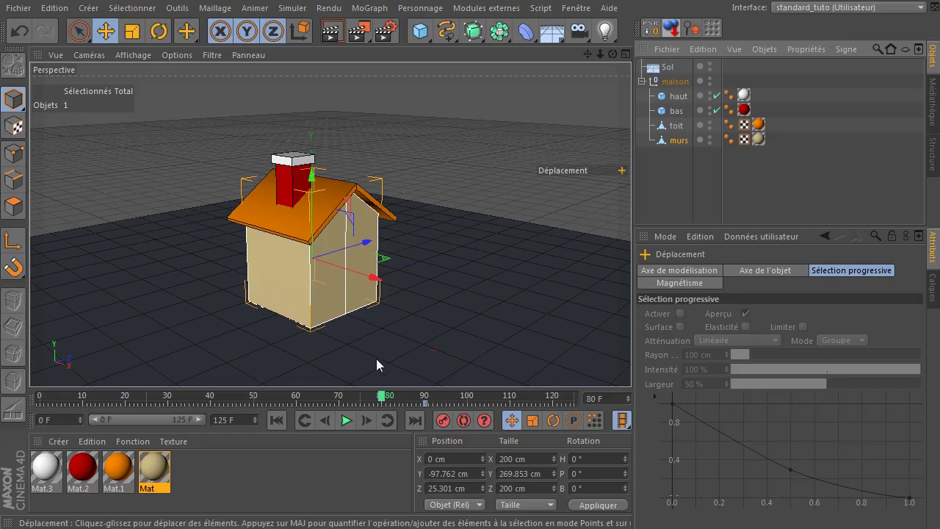
- Undo the position keyframes recorded at frame 90
{"action": "left_click", "coordinate": [13, 32]}
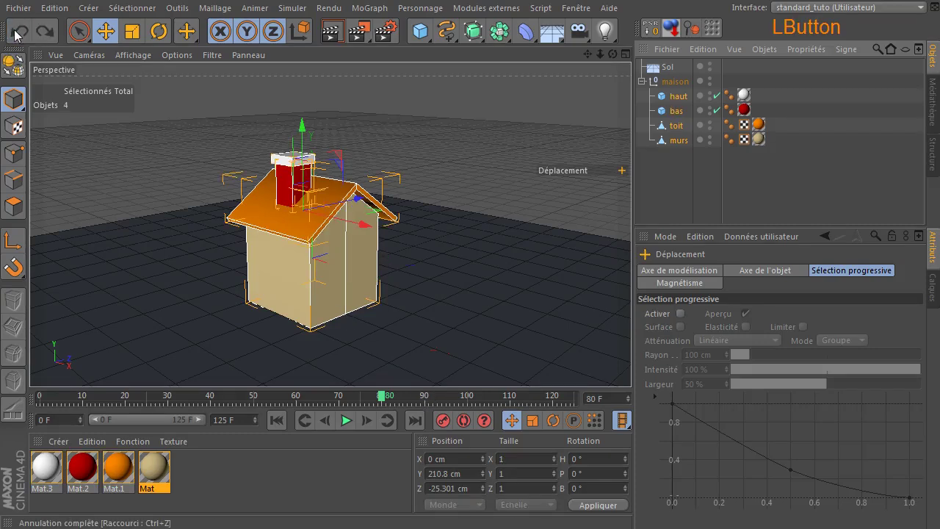
{"action": "left_click", "coordinate": [16, 34]}
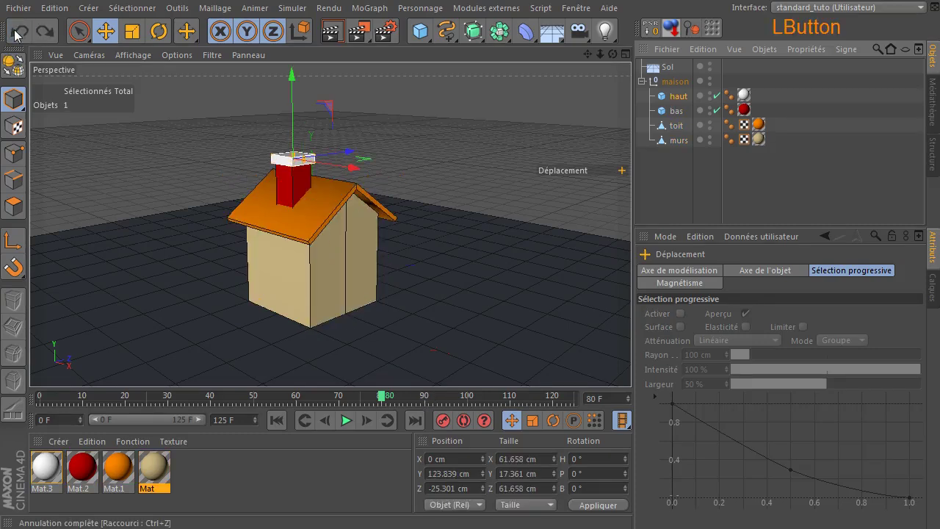
- Select all four house parts inside maison and switch from Modèle to Objet mode
{"action": "left_click_drag", "start_coordinate": [665, 177], "coordinate": [694, 94]}
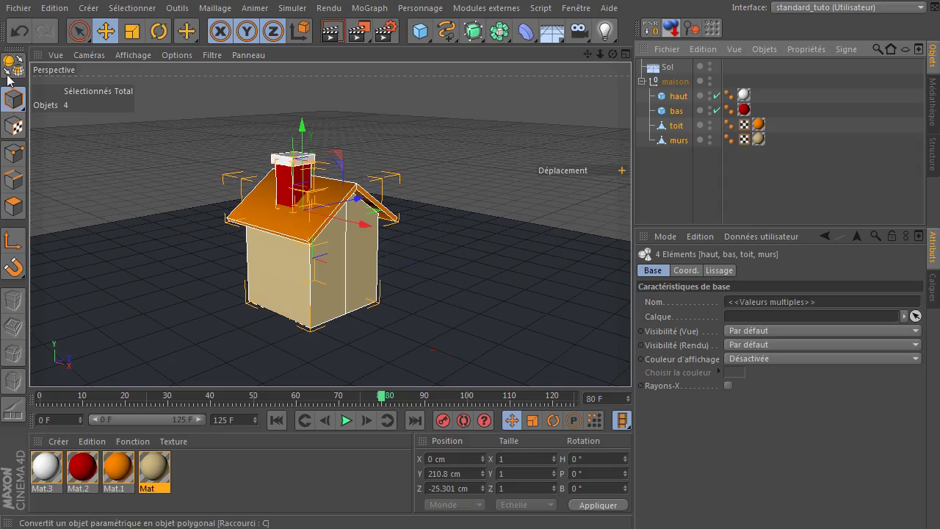
{"action": "left_click_drag", "start_coordinate": [13, 98], "coordinate": [73, 122]}
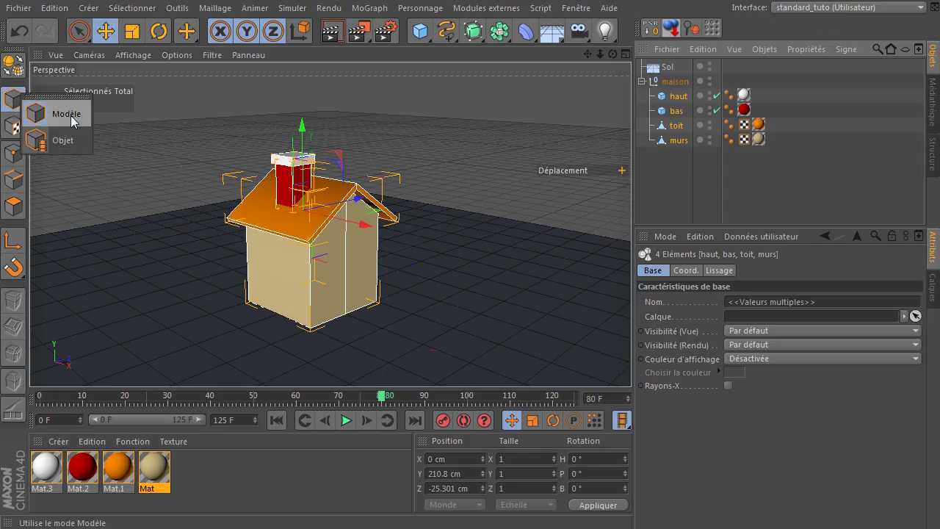
{"action": "left_click_drag", "start_coordinate": [72, 121], "coordinate": [83, 138]}
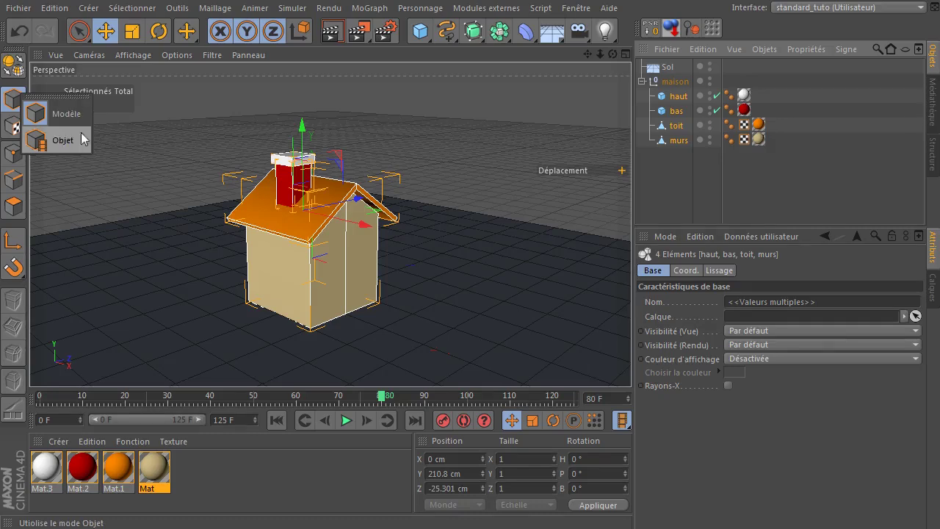
{"action": "left_click", "coordinate": [53, 144]}
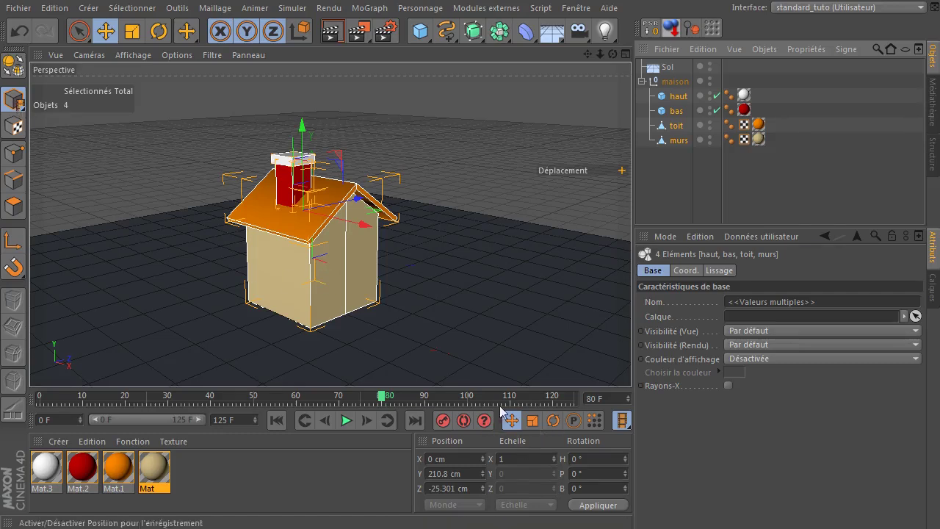
- Record position keyframes for the four selected house parts at frame 90 in Objet mode
{"action": "left_click", "coordinate": [420, 397]}
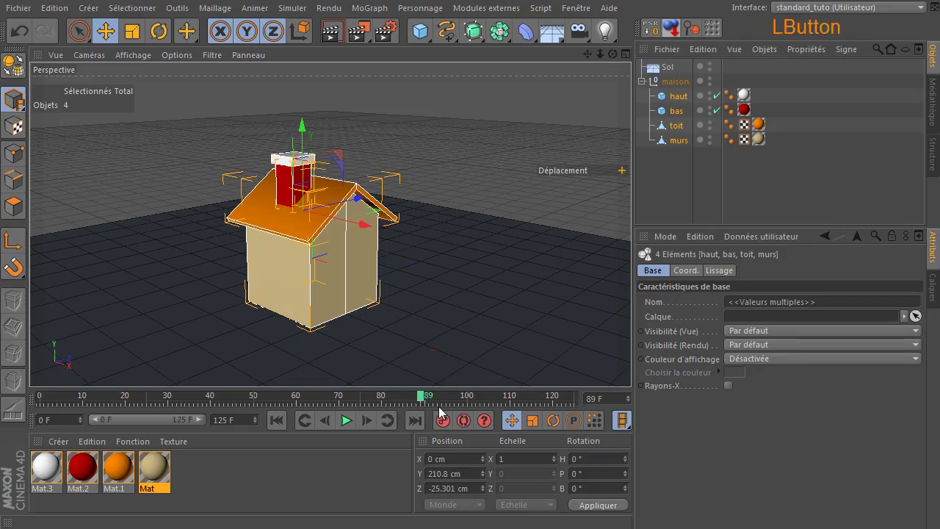
{"action": "left_click", "coordinate": [365, 425]}
{"action": "left_click", "coordinate": [442, 425]}
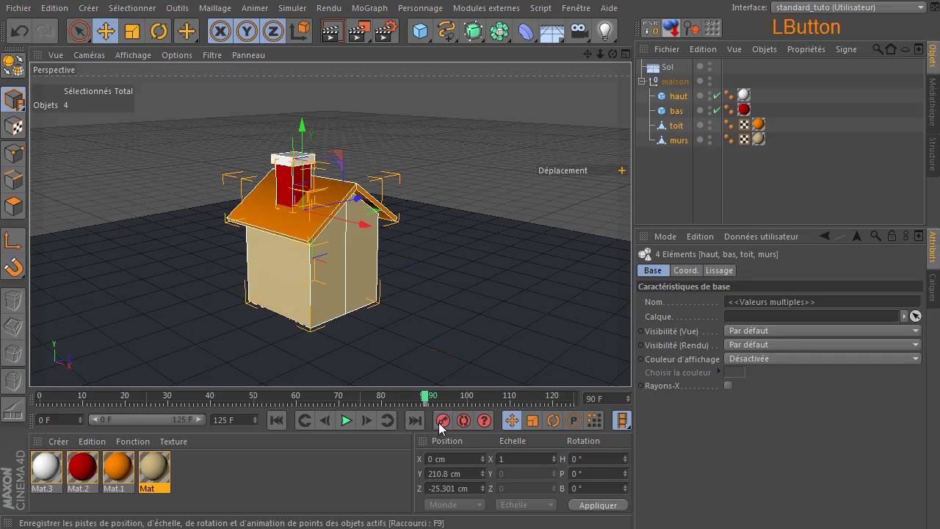
- At frame 80, lower the murs object below the floor to a Y position of about -390 cm and record its position keyframe
{"action": "left_click", "coordinate": [381, 397]}
{"action": "left_click", "coordinate": [665, 199]}
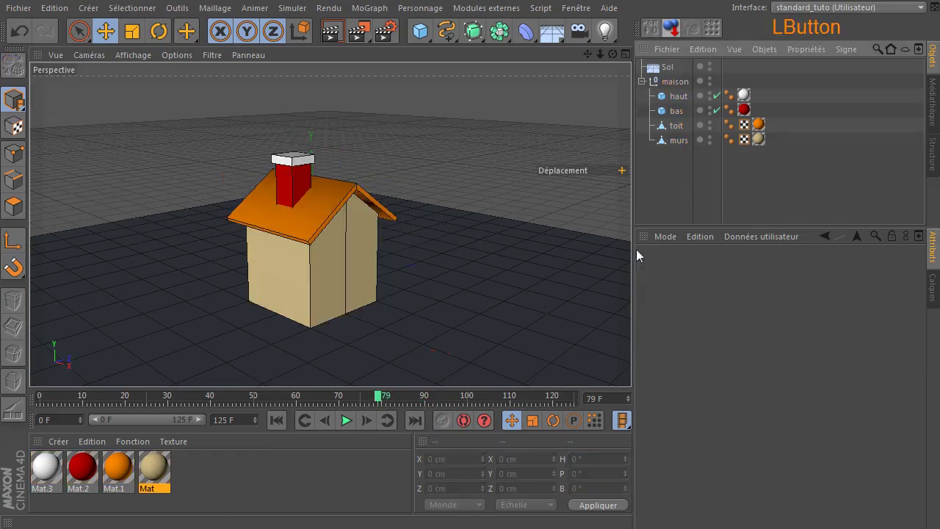
{"action": "left_click", "coordinate": [366, 425]}
{"action": "left_click", "coordinate": [676, 141]}
{"action": "left_click_drag", "start_coordinate": [312, 177], "coordinate": [338, 314]}
{"action": "left_click", "coordinate": [443, 420]}
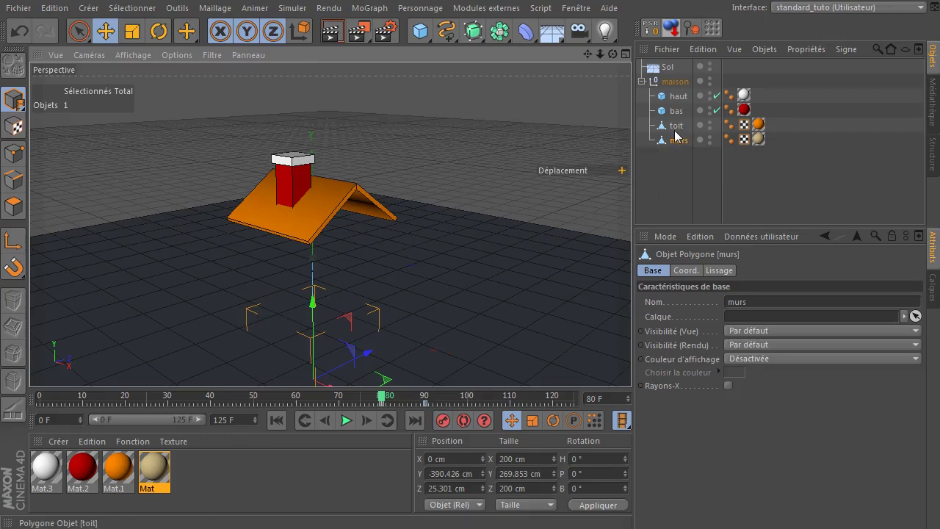
- At frame 70, lower the toit object below the floor to a Y position of about -407 cm and record its position keyframe
{"action": "left_click", "coordinate": [340, 404]}
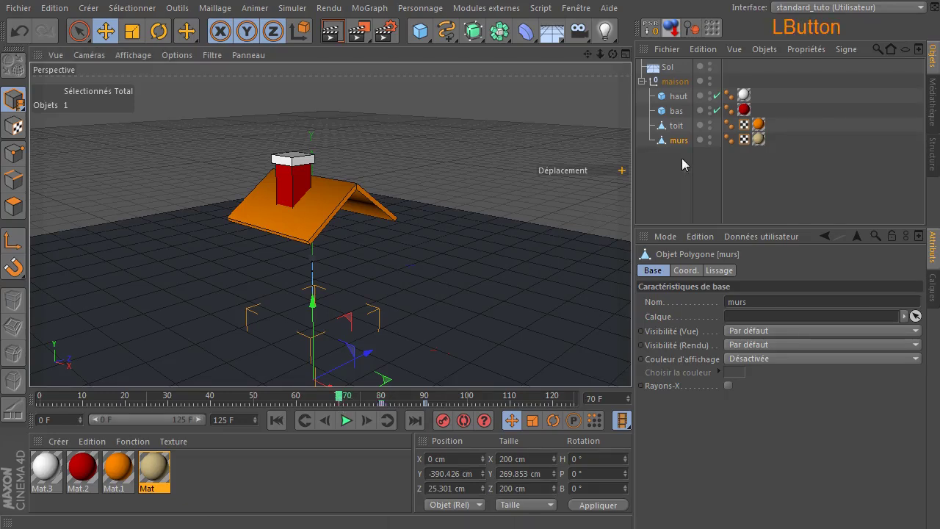
{"action": "left_click", "coordinate": [679, 127]}
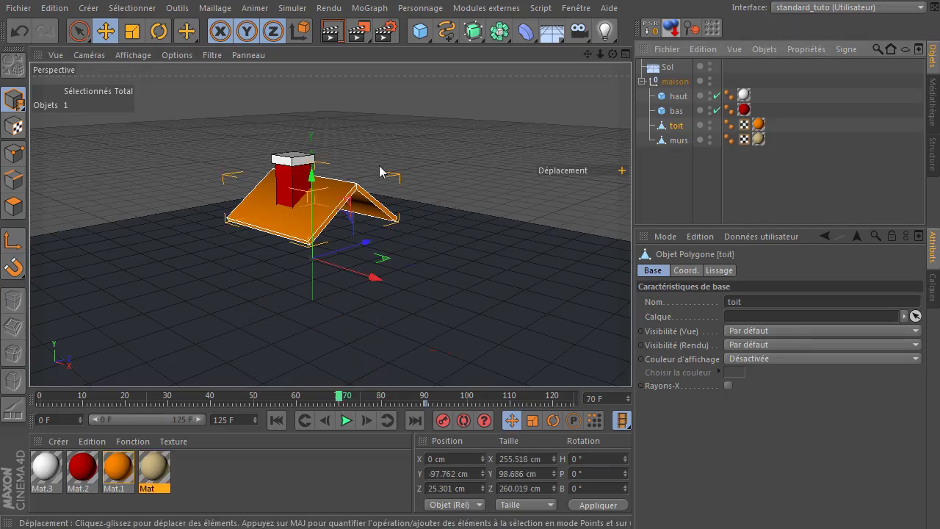
{"action": "left_click_drag", "start_coordinate": [321, 181], "coordinate": [340, 319]}
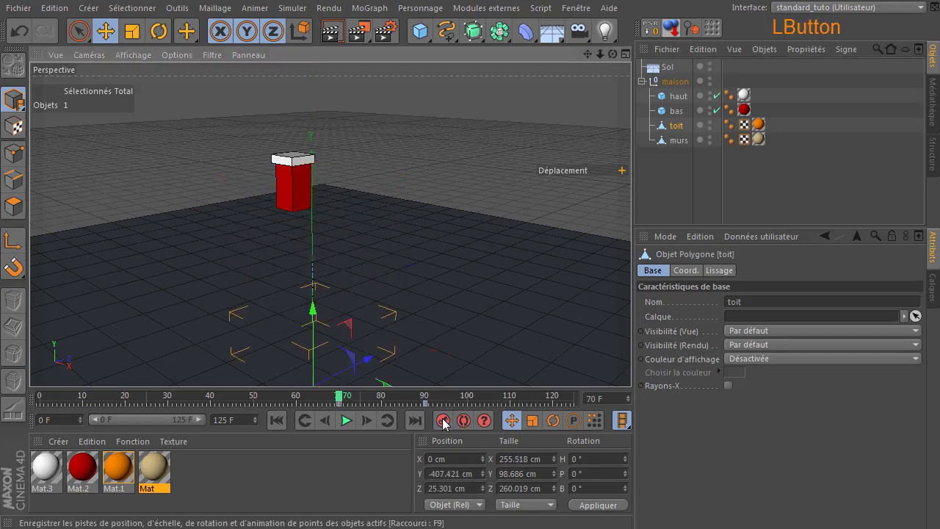
- At frame 60, lower the bas object below the floor to a Y position of about -265 cm and record its position keyframe
{"action": "left_click", "coordinate": [297, 399]}
{"action": "left_click", "coordinate": [675, 111]}
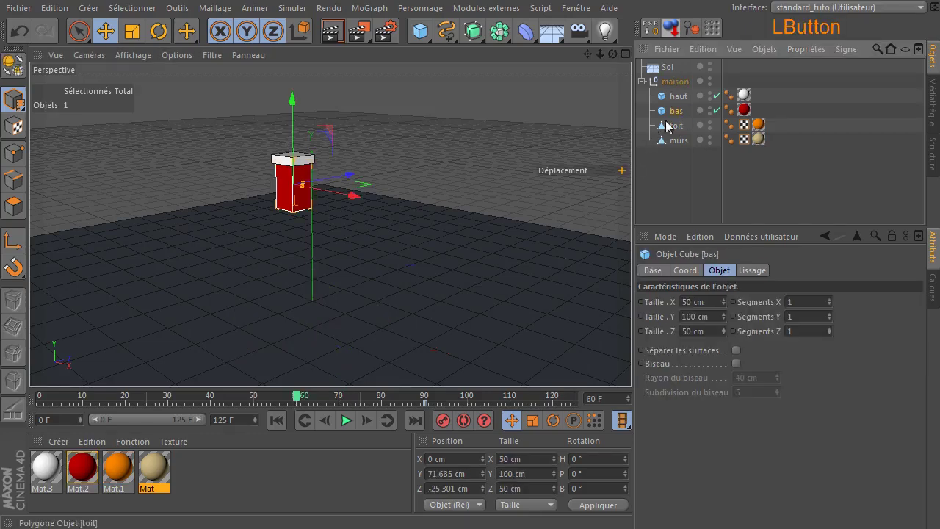
{"action": "left_click_drag", "start_coordinate": [294, 125], "coordinate": [305, 269]}
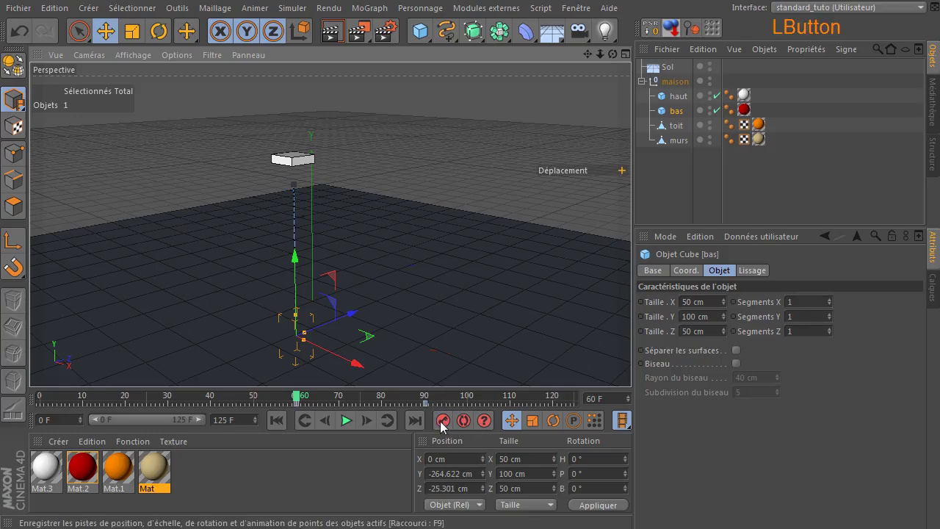
- At frame 50, lower the haut object below the floor to a Y position of about -220 cm and record its position keyframe
{"action": "left_click", "coordinate": [252, 406]}
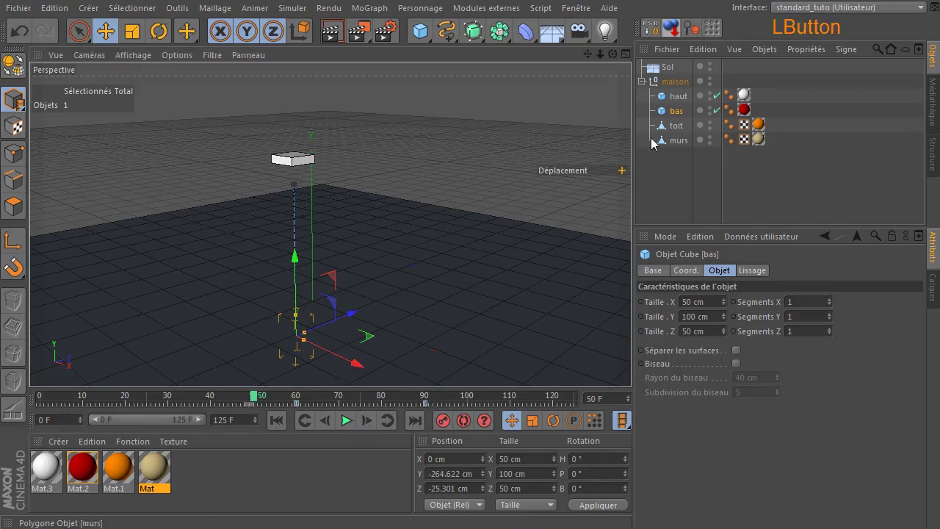
{"action": "left_click", "coordinate": [677, 97]}
{"action": "left_click_drag", "start_coordinate": [301, 86], "coordinate": [297, 365]}
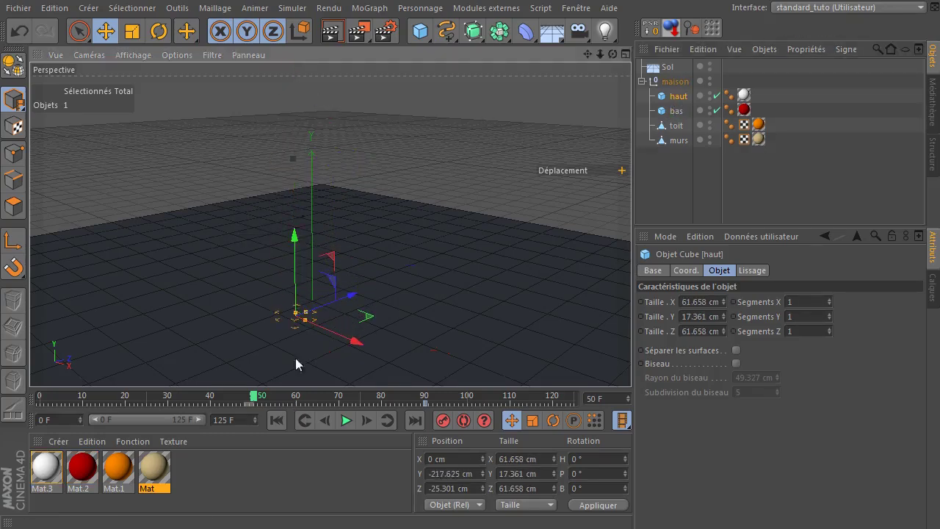
{"action": "left_click", "coordinate": [277, 421]}
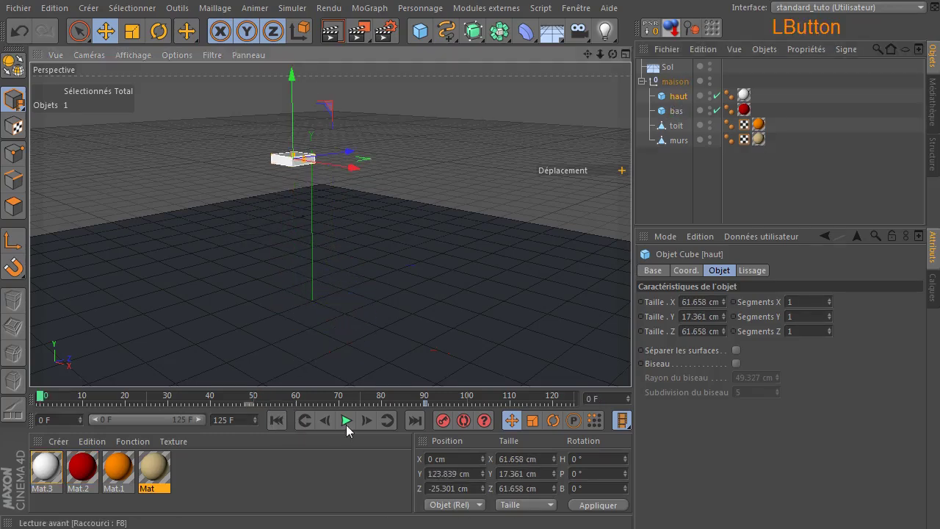
{"action": "left_click", "coordinate": [251, 399]}
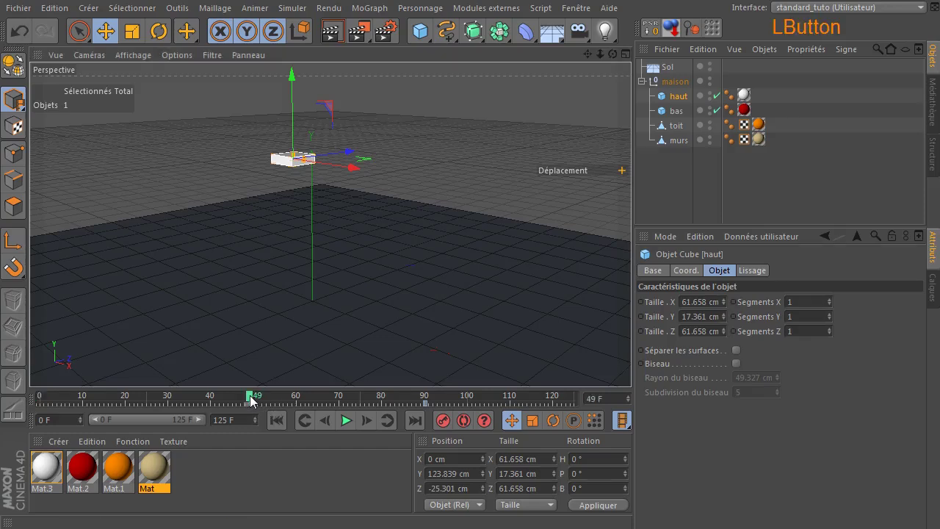
{"action": "left_click", "coordinate": [368, 420]}
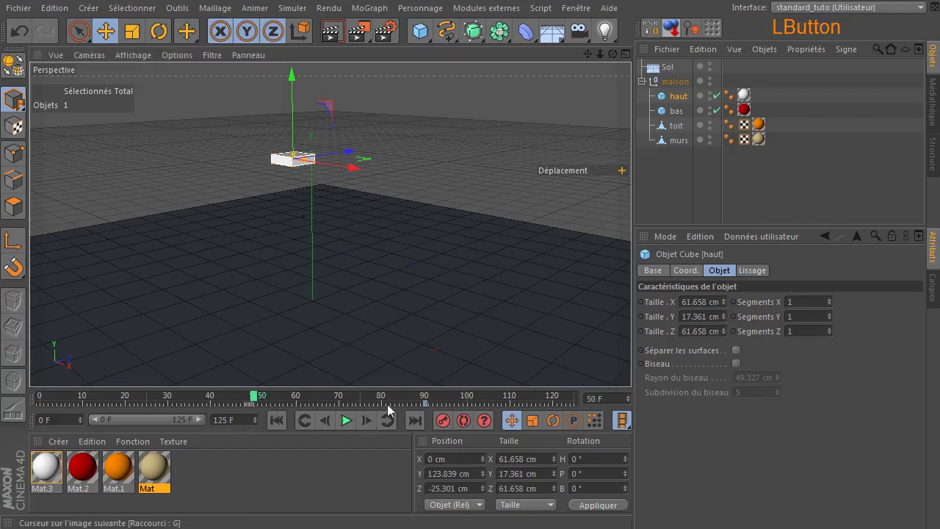
{"action": "left_click_drag", "start_coordinate": [294, 105], "coordinate": [296, 264]}
{"action": "left_click", "coordinate": [443, 421]}
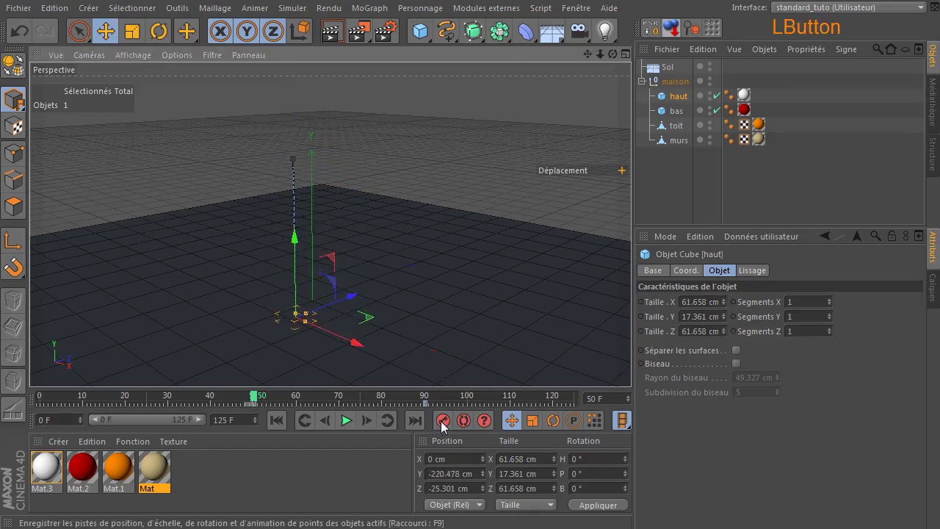
- Play the animation from frame 0 to check how the house parts rise, and stop it
{"action": "left_click", "coordinate": [277, 421]}
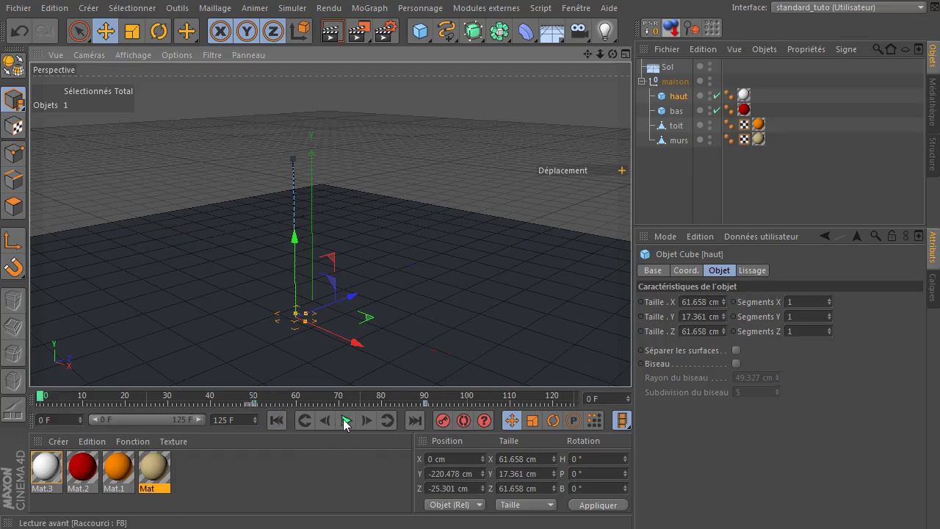
{"action": "left_click", "coordinate": [346, 420]}
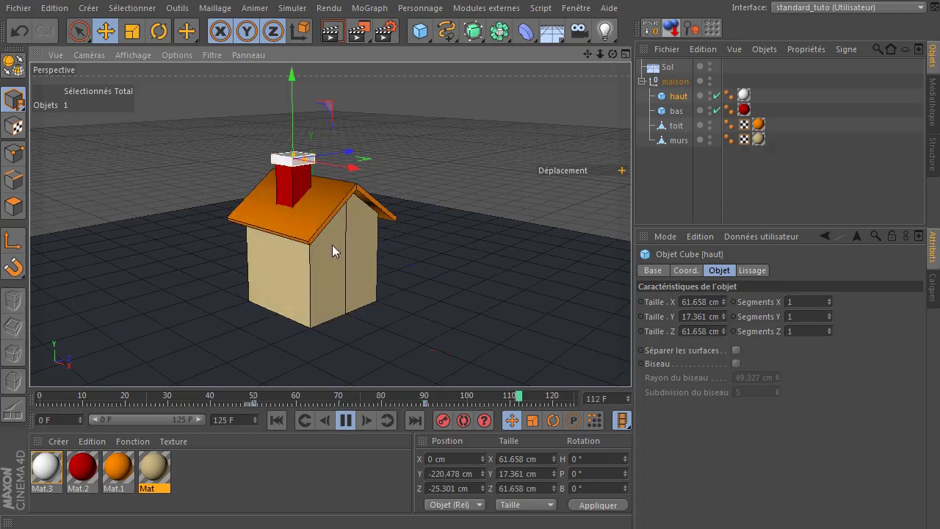
{"action": "left_click", "coordinate": [345, 420]}
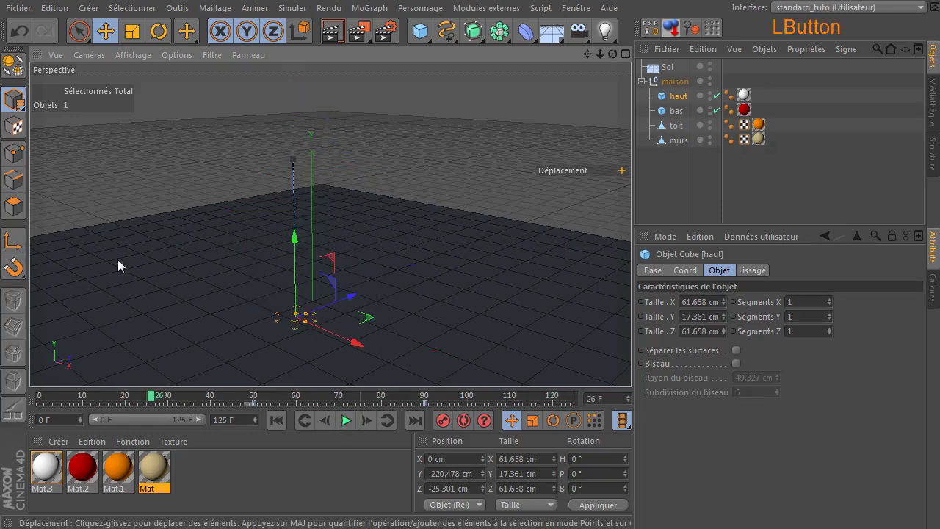
- Undo all the recorded position keyframes and moves until the house is complete and unanimated with nothing selected
{"action": "left_click", "coordinate": [19, 30]}
{"action": "left_click", "coordinate": [19, 30]}
{"action": "left_click", "coordinate": [19, 30]}
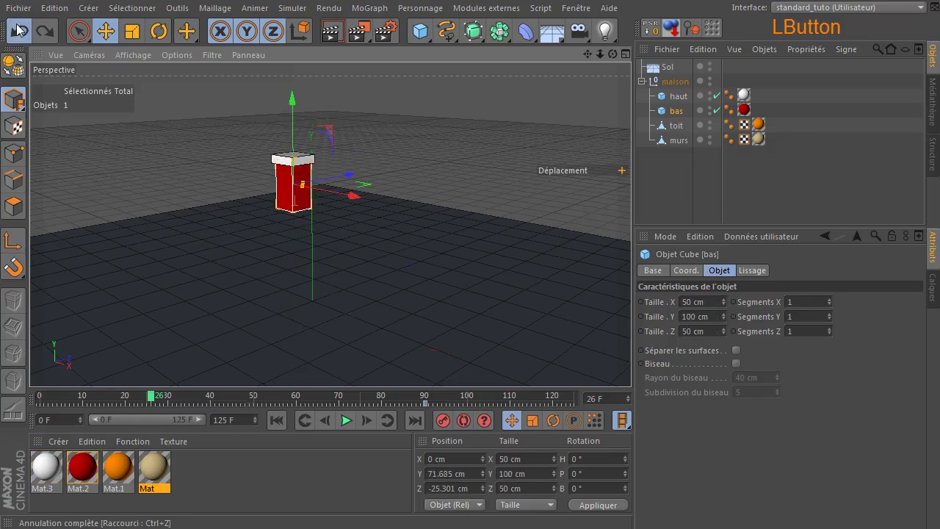
{"action": "left_click", "coordinate": [20, 30]}
{"action": "left_click", "coordinate": [20, 30]}
{"action": "left_click", "coordinate": [19, 30]}
{"action": "left_click", "coordinate": [19, 30]}
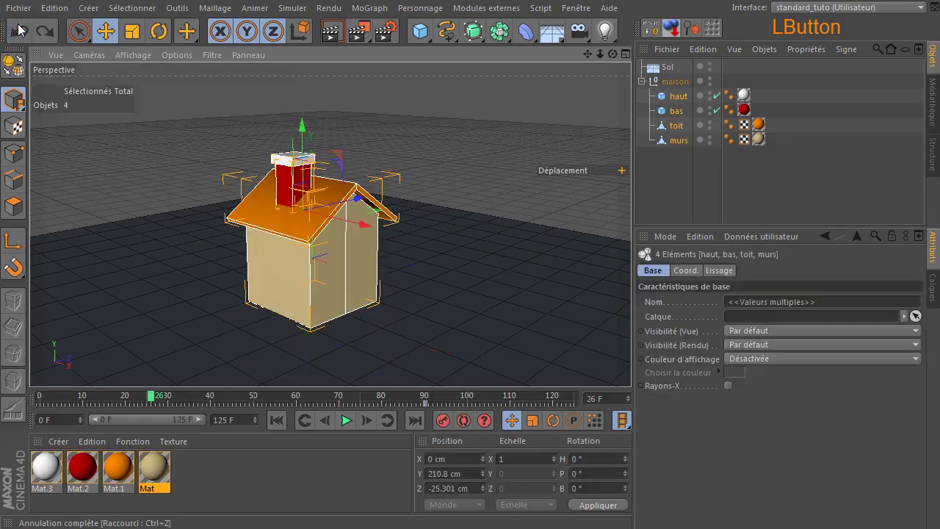
{"action": "left_click", "coordinate": [19, 30]}
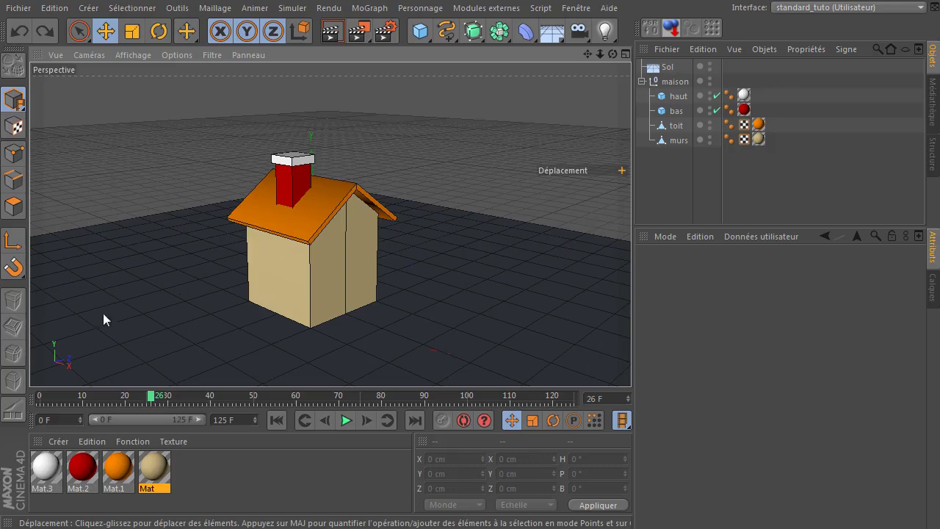
- Record position keyframes for the four house parts in place at frame 20 and lowered together to about Y -149 cm at frame 5
{"action": "left_click", "coordinate": [125, 394]}
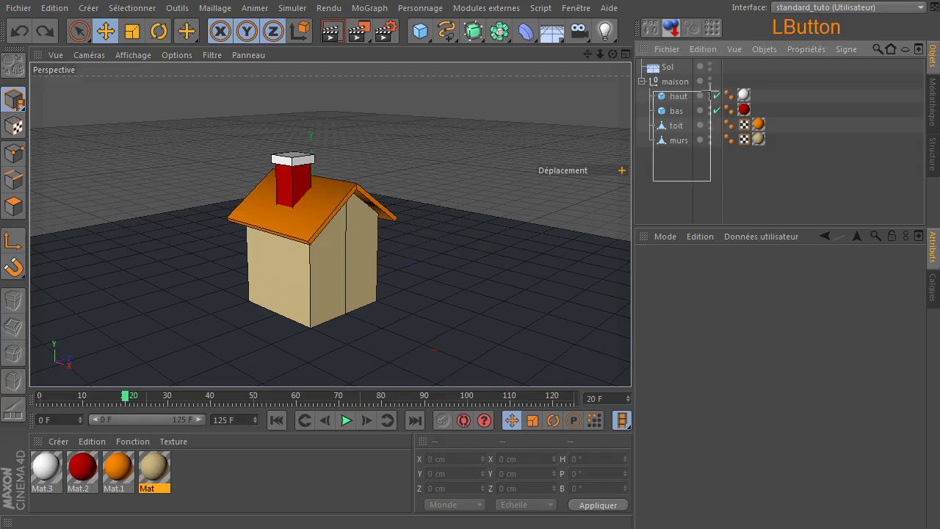
{"action": "left_click_drag", "start_coordinate": [653, 88], "coordinate": [653, 84]}
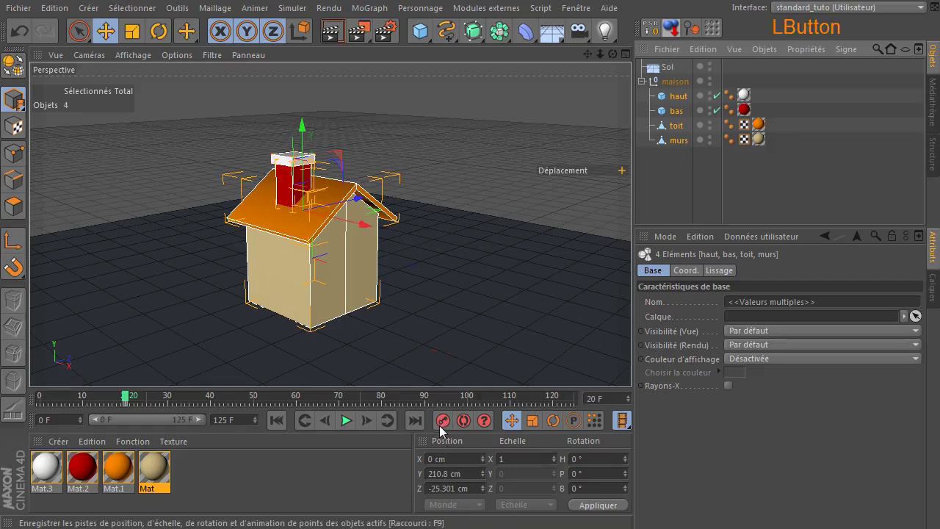
{"action": "left_click", "coordinate": [79, 398]}
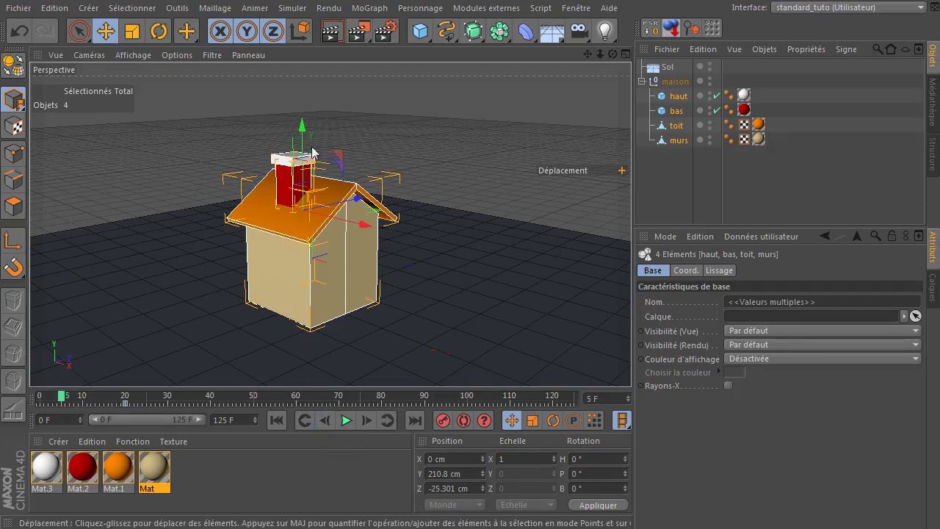
{"action": "left_click_drag", "start_coordinate": [302, 132], "coordinate": [327, 301]}
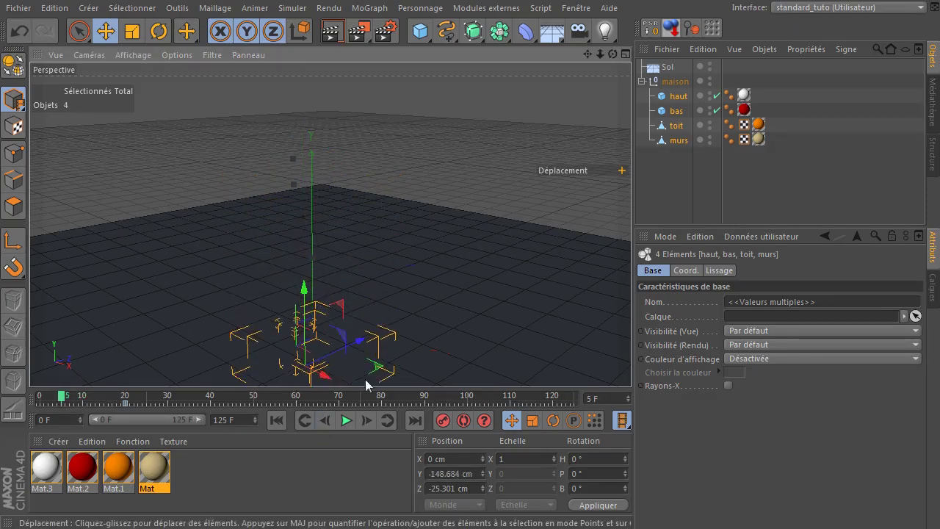
{"action": "left_click", "coordinate": [663, 203]}
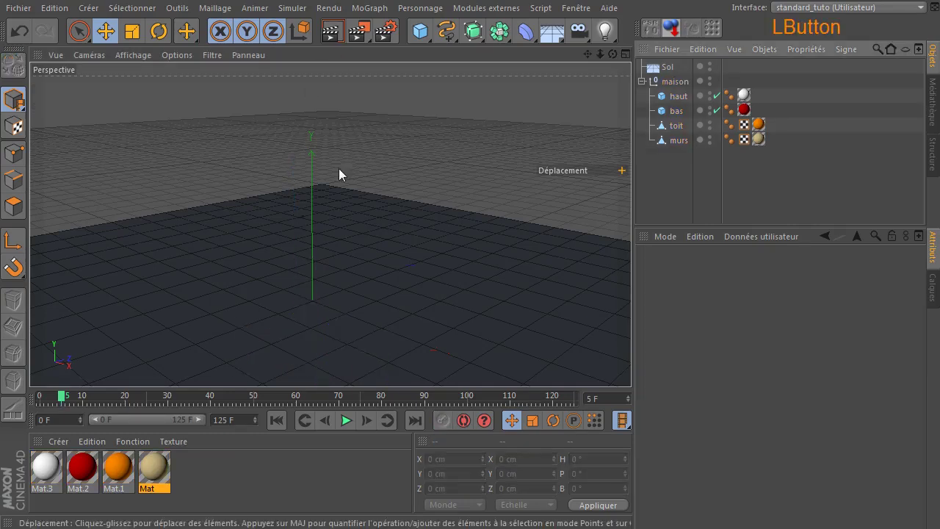
- Open the Ligne temporelle and shift the keyframes of bas, toit and murs together to frames 23 to 38
{"action": "left_click", "coordinate": [574, 8]}
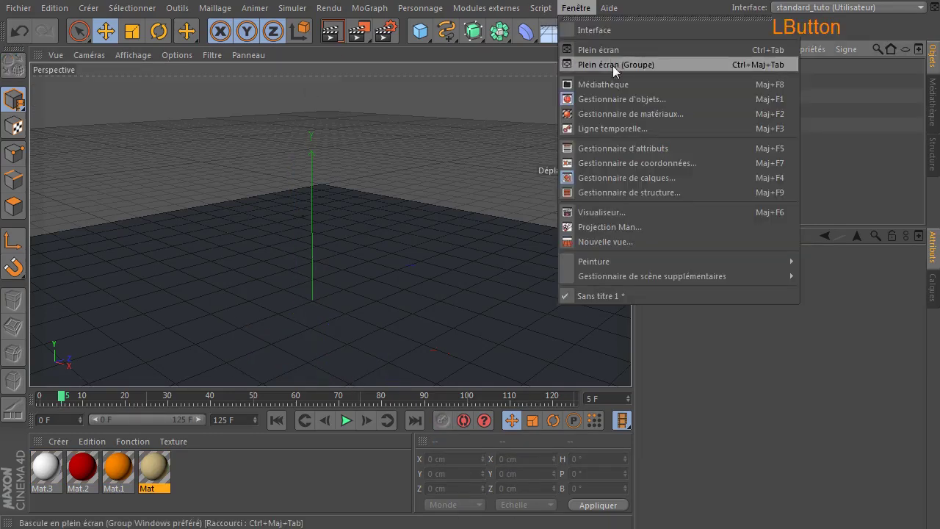
{"action": "left_click", "coordinate": [635, 128]}
{"action": "left_click_drag", "start_coordinate": [427, 146], "coordinate": [568, 155]}
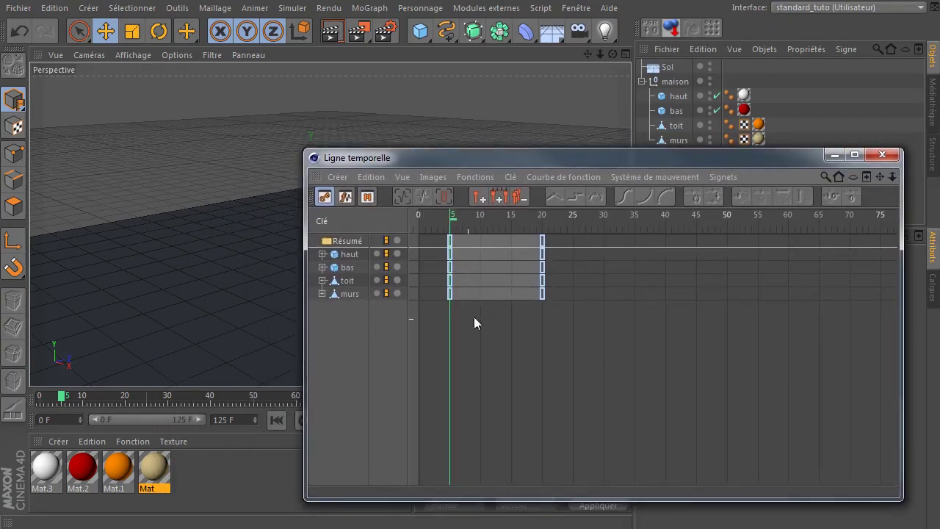
{"action": "left_click_drag", "start_coordinate": [431, 342], "coordinate": [594, 275]}
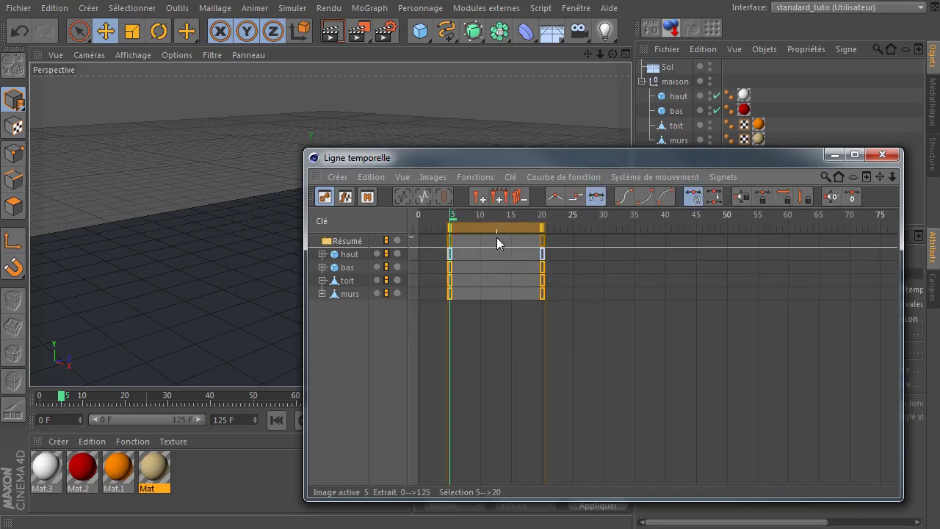
{"action": "left_click_drag", "start_coordinate": [488, 230], "coordinate": [597, 240]}
- Shift the toit keyframes to frames 40 to 55 and the murs keyframes to frames 57 to 72, closing the Ligne temporelle
{"action": "left_click_drag", "start_coordinate": [522, 354], "coordinate": [694, 274]}
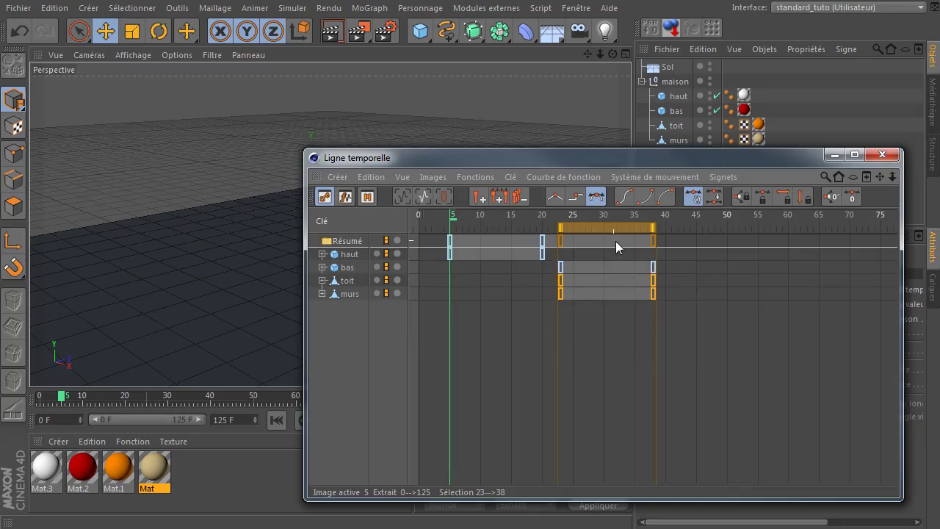
{"action": "left_click_drag", "start_coordinate": [604, 230], "coordinate": [707, 234]}
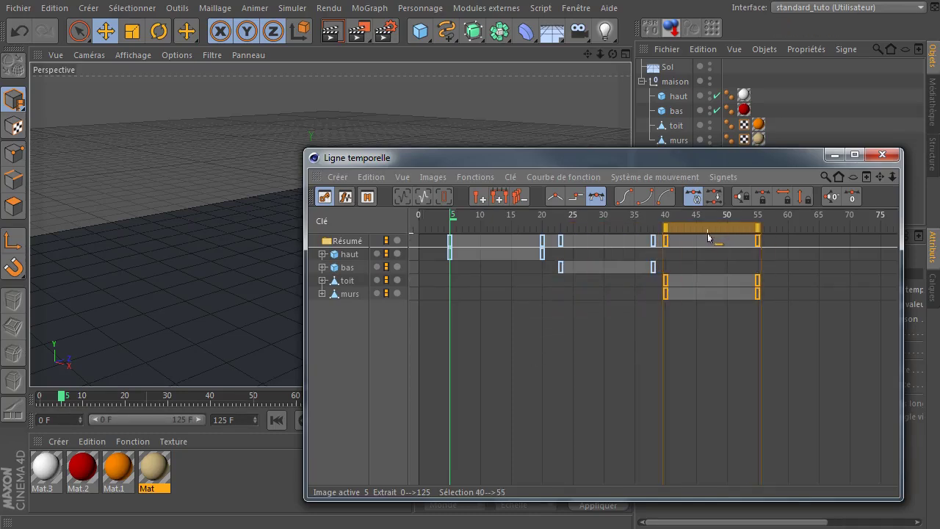
{"action": "left_click_drag", "start_coordinate": [638, 363], "coordinate": [810, 283]}
{"action": "left_click_drag", "start_coordinate": [705, 232], "coordinate": [808, 245]}
{"action": "left_click", "coordinate": [883, 154]}
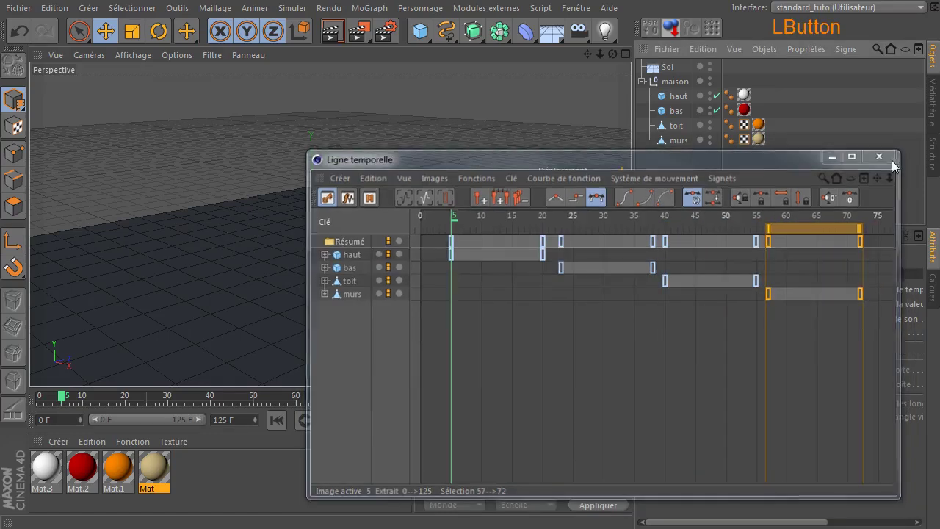
- Play the staggered animation, replay it from frame 0 to check the order of the parts, and stop it
{"action": "left_click", "coordinate": [344, 420]}
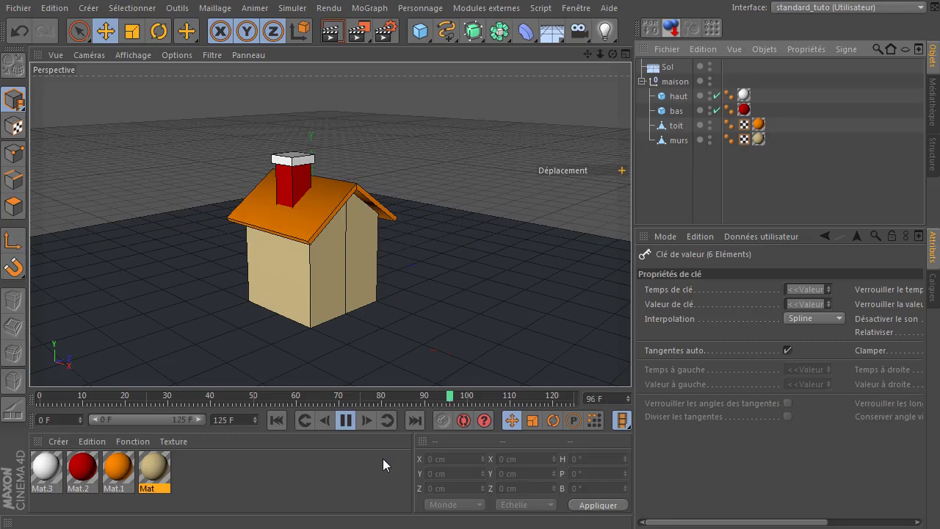
{"action": "left_click", "coordinate": [345, 420]}
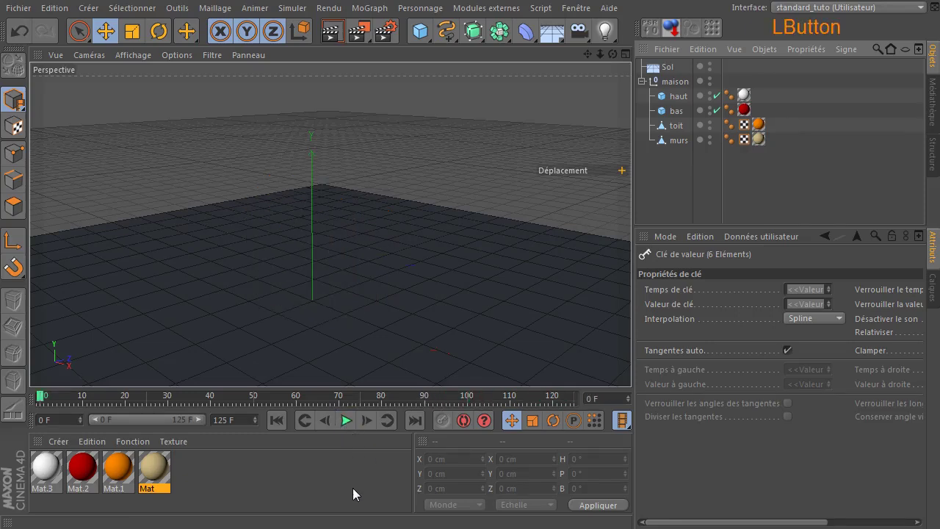
{"action": "left_click", "coordinate": [277, 421]}
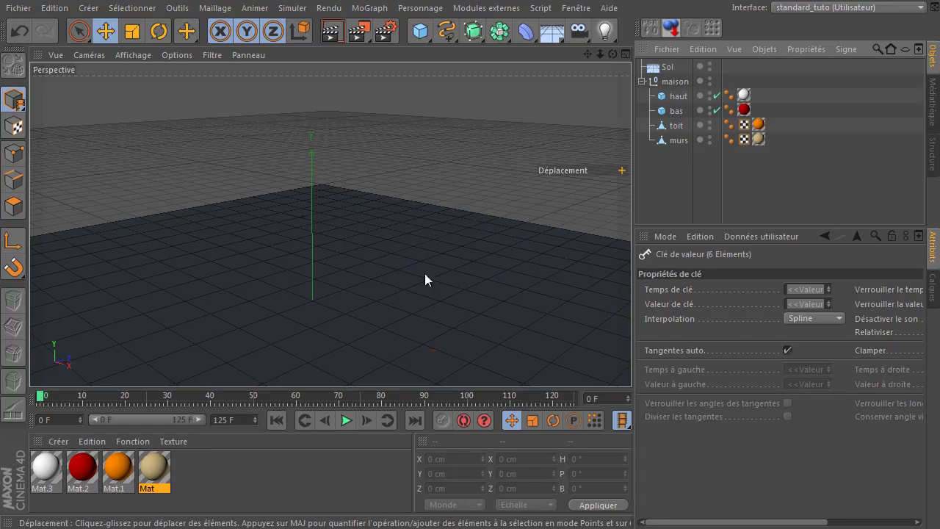
{"action": "left_click", "coordinate": [350, 424]}
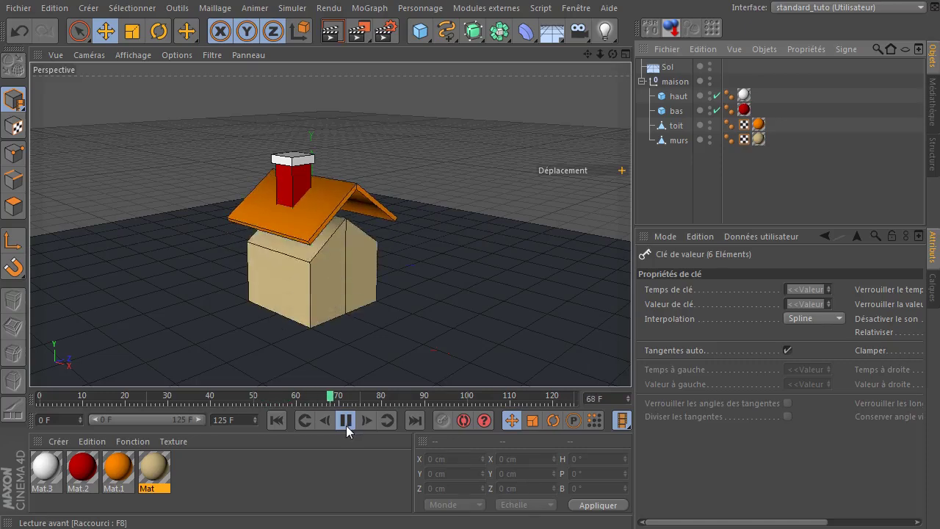
{"action": "left_click", "coordinate": [346, 426]}
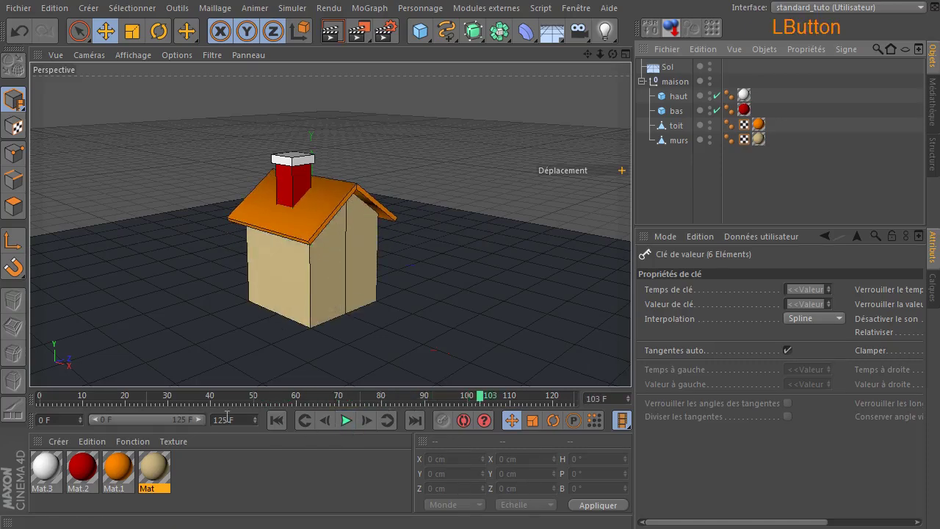
- Set the animation's end to frame 100 and play it back
{"action": "left_click", "coordinate": [251, 423]}
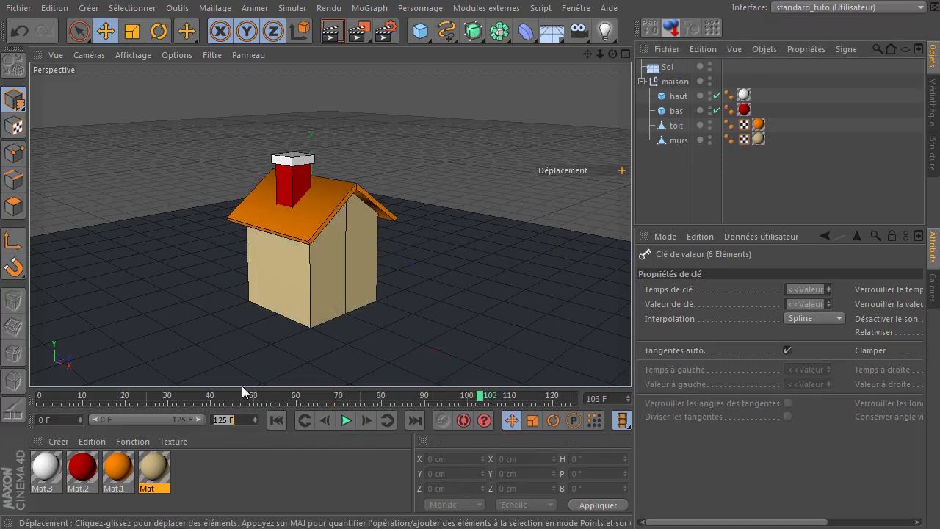
{"action": "type", "text": "9"}
{"action": "key", "text": "BackSpace"}
{"action": "type", "text": "100"}
{"action": "key", "text": "Return"}
{"action": "left_click", "coordinate": [346, 420]}
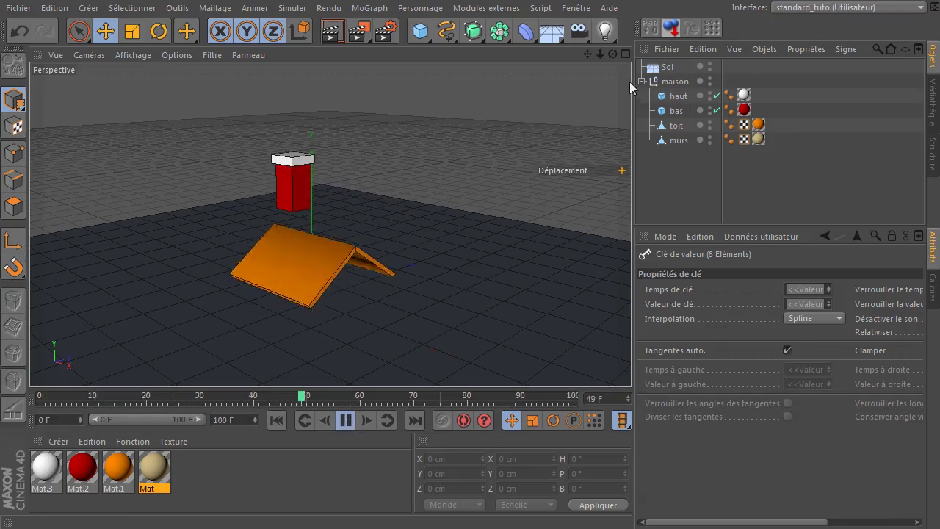
- Open the Ligne temporelle and expand the Position X, Y and Z tracks of haut, bas, toit and murs
{"action": "left_click_drag", "start_coordinate": [588, 53], "coordinate": [588, 181]}
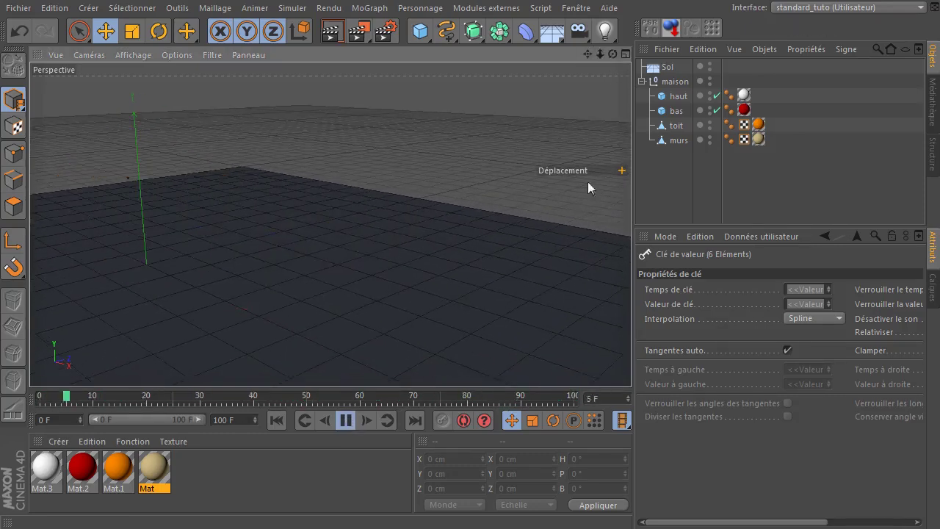
{"action": "left_click", "coordinate": [576, 8]}
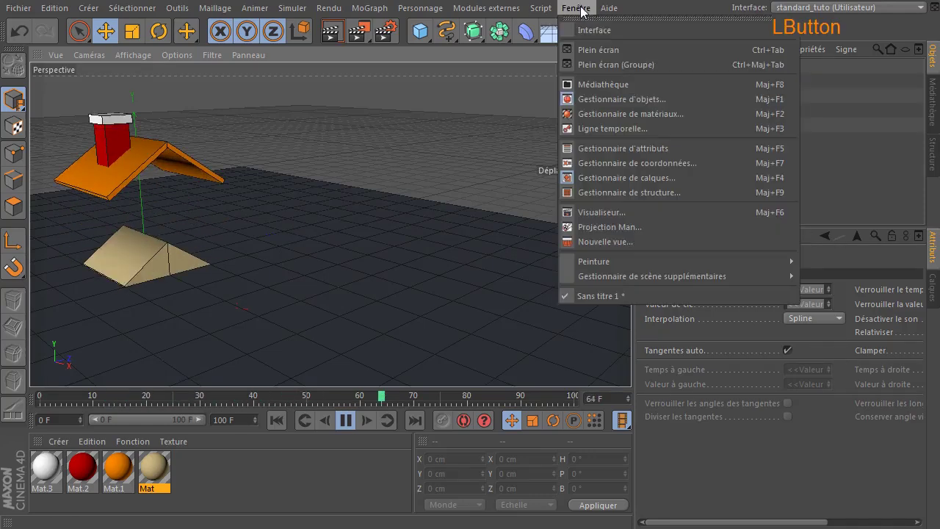
{"action": "left_click", "coordinate": [614, 128]}
{"action": "left_click_drag", "start_coordinate": [449, 161], "coordinate": [456, 86]}
{"action": "left_click_drag", "start_coordinate": [512, 425], "coordinate": [540, 504]}
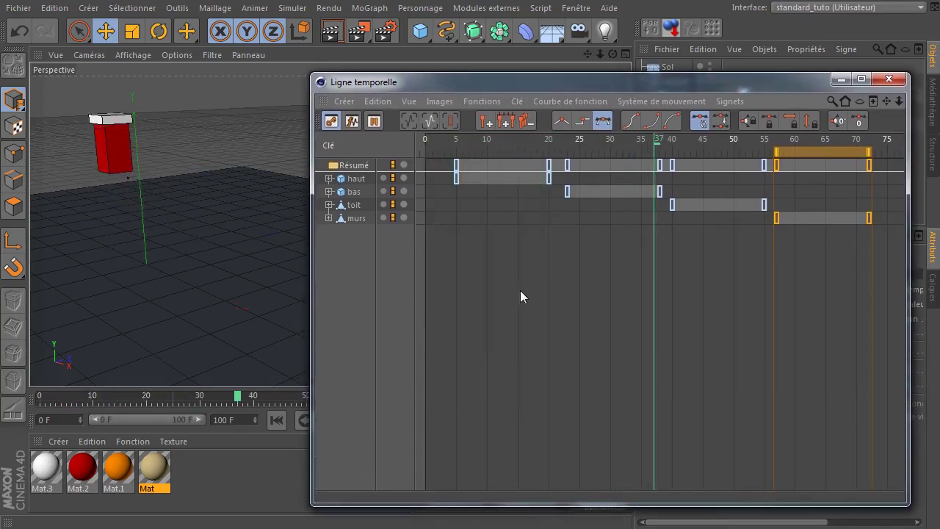
{"action": "left_click", "coordinate": [329, 179]}
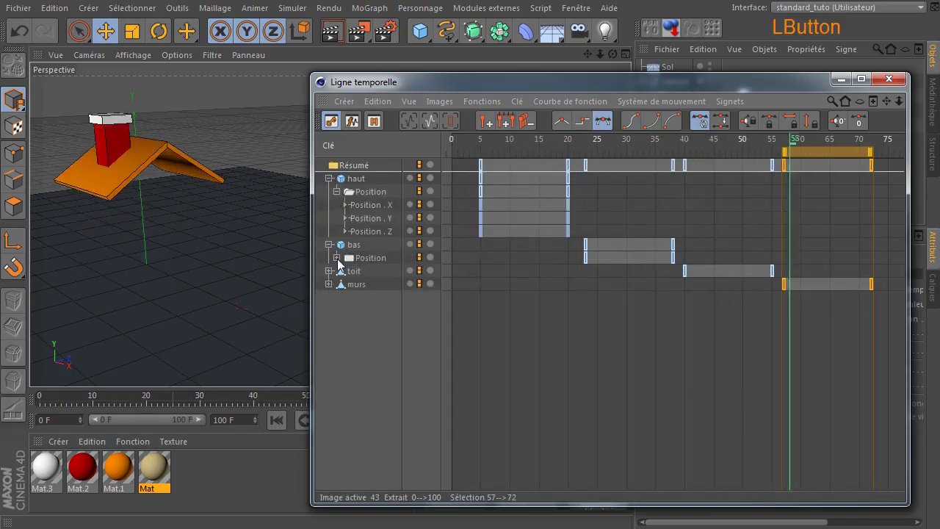
{"action": "left_click", "coordinate": [329, 244]}
{"action": "left_click", "coordinate": [329, 311]}
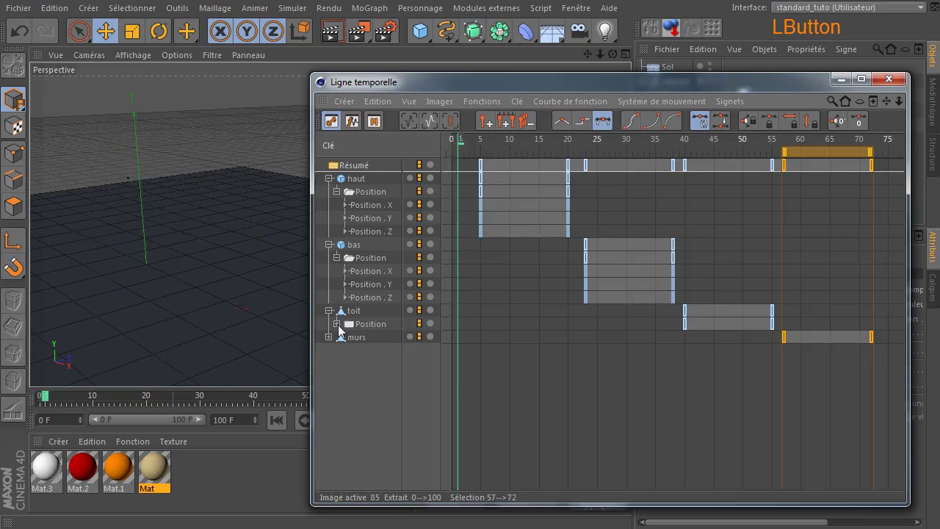
{"action": "left_click", "coordinate": [330, 377]}
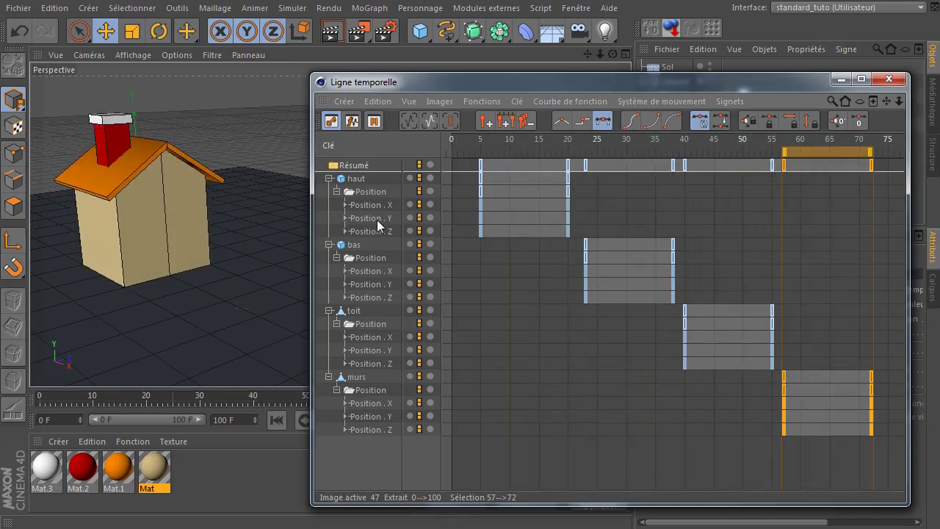
- Switch the Ligne temporelle to F-curve mode and examine the position curves of haut, including Position X and Z individually
{"action": "left_click", "coordinate": [352, 122]}
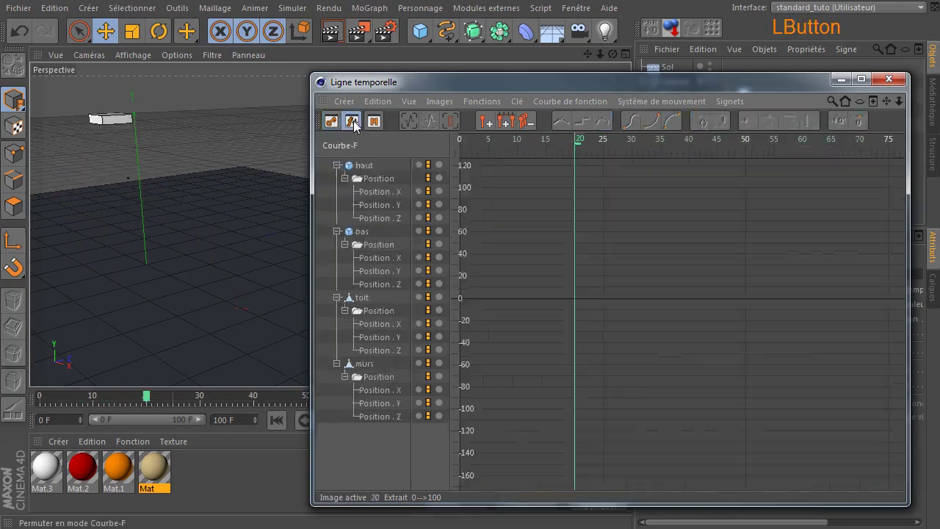
{"action": "left_click", "coordinate": [363, 167]}
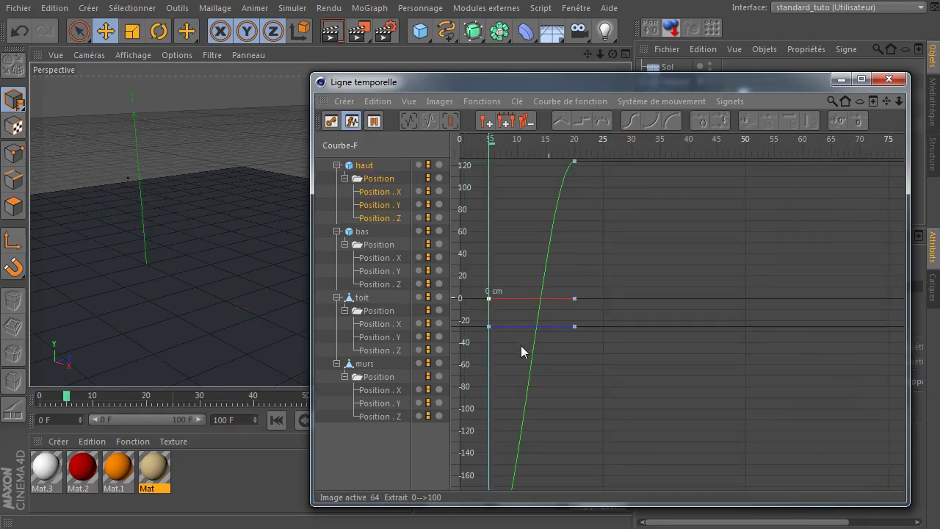
{"action": "scroll", "coordinate": [570, 388], "scroll_direction": "down", "scroll_amount": 2}
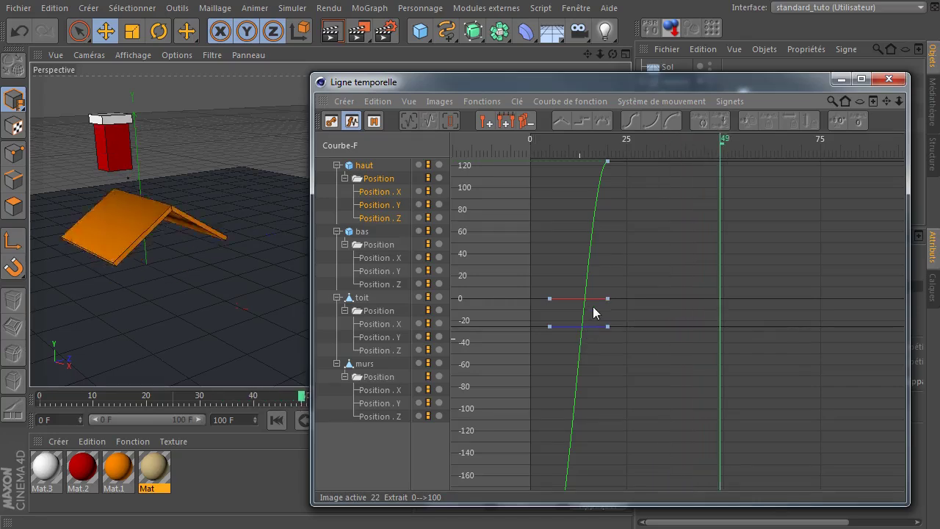
{"action": "left_click", "coordinate": [370, 192]}
{"action": "left_click", "coordinate": [376, 218]}
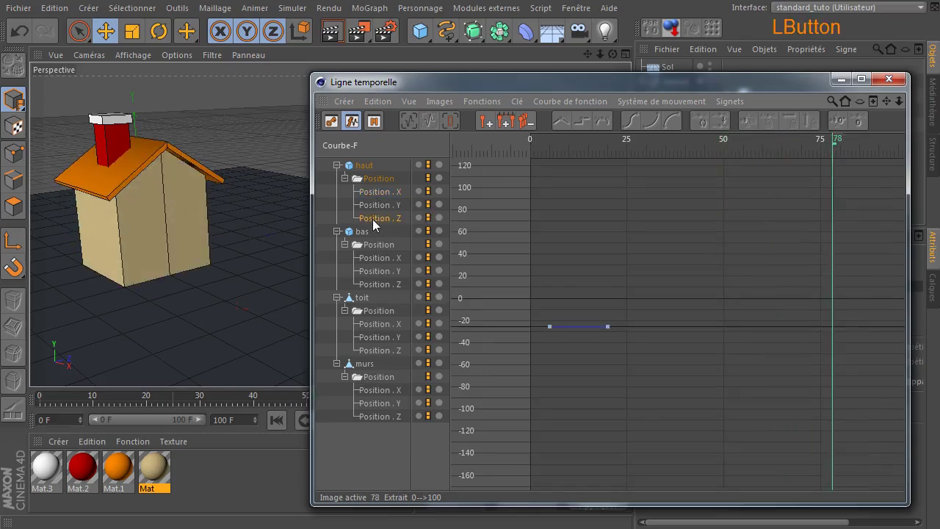
- Delete the Position X and Position Z tracks of haut and bas, leaving their Position Y tracks
{"action": "left_click", "coordinate": [368, 193]}
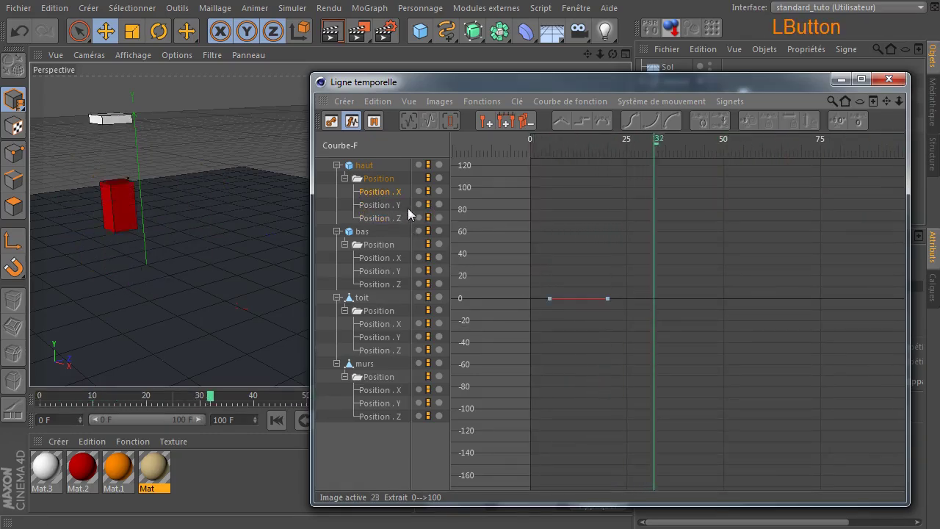
{"action": "key", "text": "Delete"}
{"action": "left_click", "coordinate": [369, 205]}
{"action": "key", "text": "Delete"}
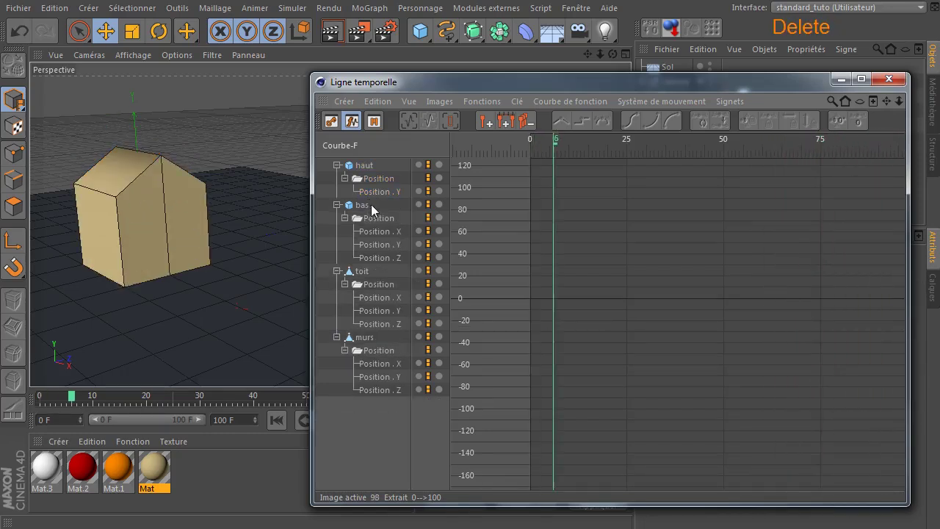
{"action": "left_click", "coordinate": [384, 232]}
{"action": "key", "text": "Delete"}
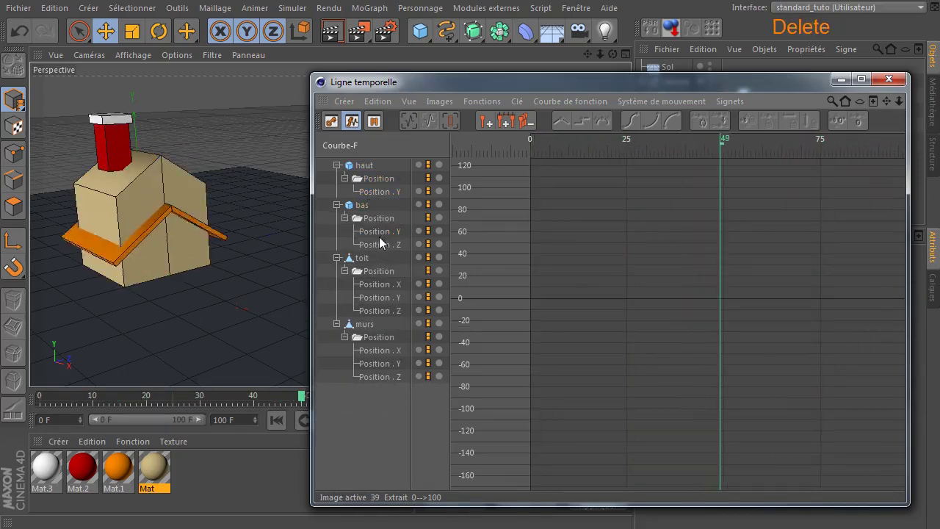
{"action": "left_click", "coordinate": [375, 241]}
{"action": "key", "text": "Delete"}
- Delete the Position X and Position Z tracks of toit and murs, leaving their Position Y tracks
{"action": "left_click", "coordinate": [371, 272]}
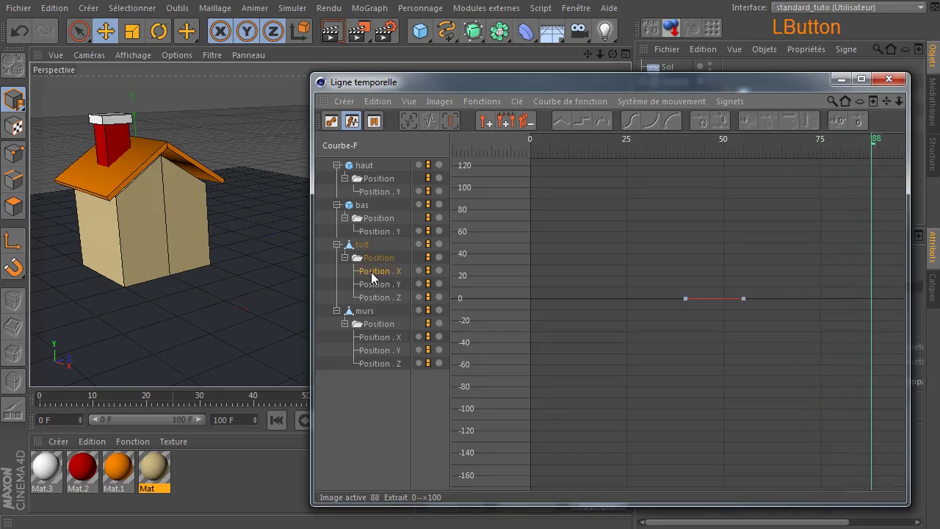
{"action": "key", "text": "Delete"}
{"action": "left_click", "coordinate": [371, 286]}
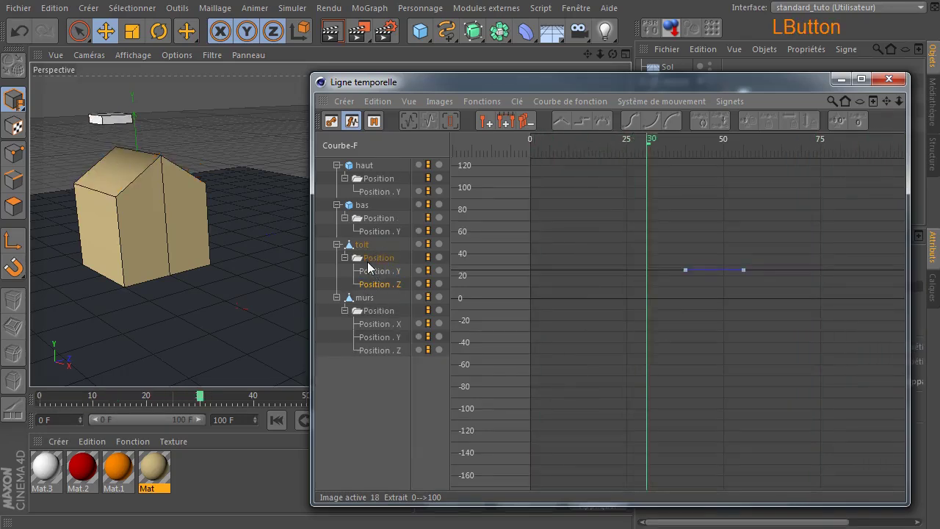
{"action": "key", "text": "Delete"}
{"action": "left_click", "coordinate": [388, 311]}
{"action": "key", "text": "Delete"}
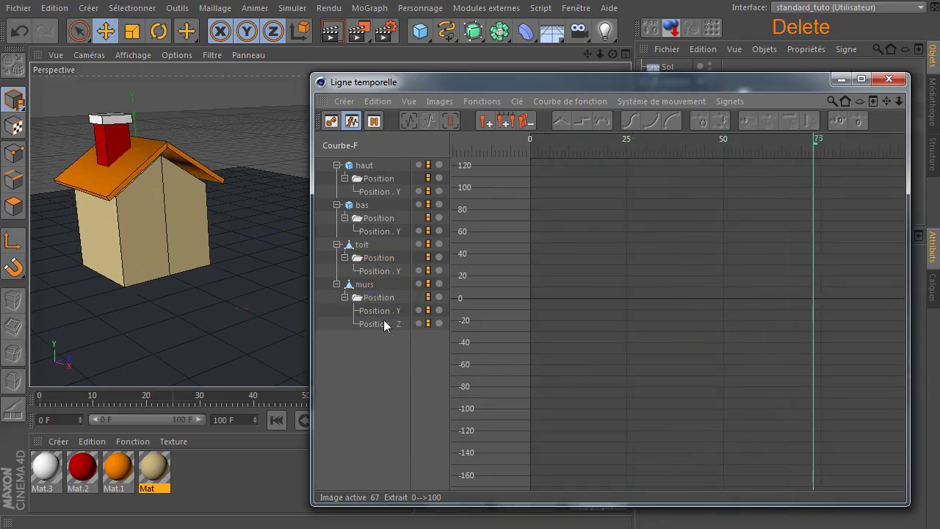
{"action": "left_click", "coordinate": [382, 323]}
{"action": "key", "text": "Delete"}
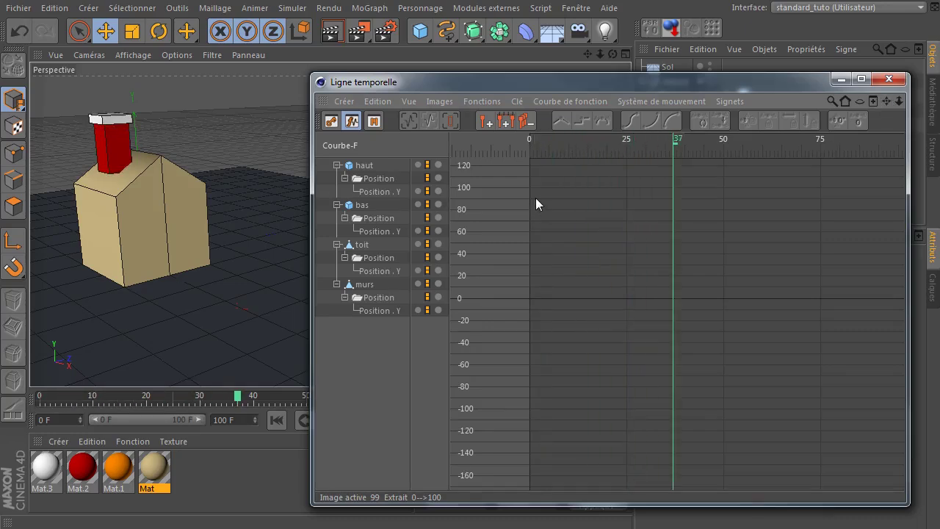
- Undo the track deletions on murs, toit, bas and haut to restore all their Position X and Z tracks
{"action": "key", "text": "ctrl+z"}
{"action": "key", "text": "ctrl+z"}
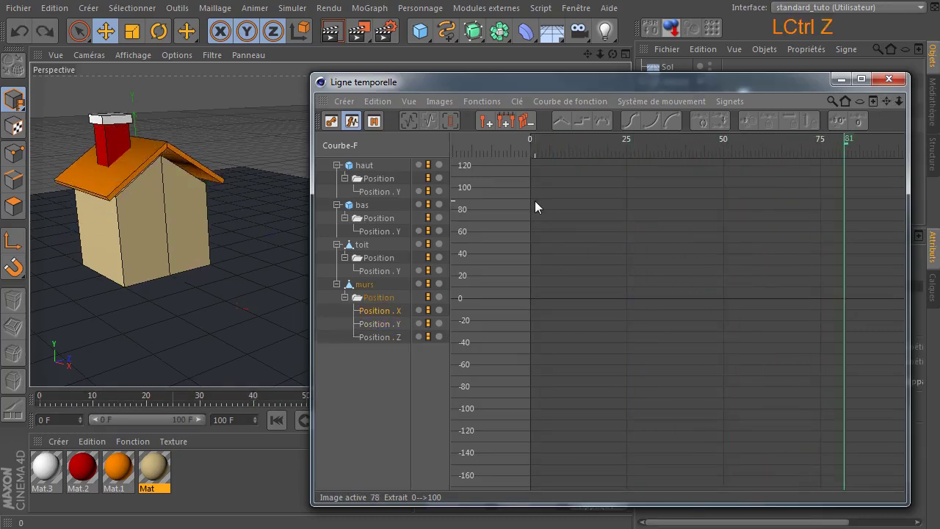
{"action": "key", "text": "ctrl+z"}
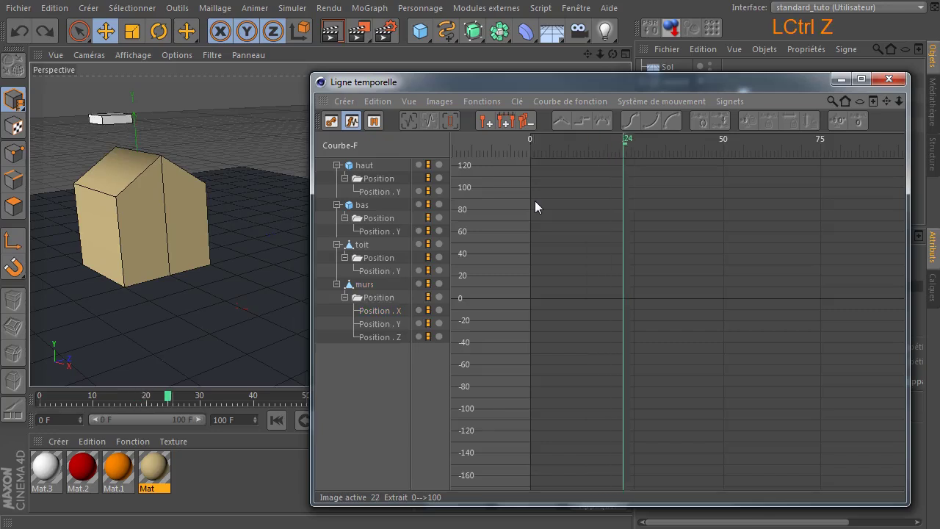
{"action": "key", "text": "ctrl+z"}
{"action": "key", "text": "ctrl+z"}
{"action": "key", "text": "ctrl+z"}
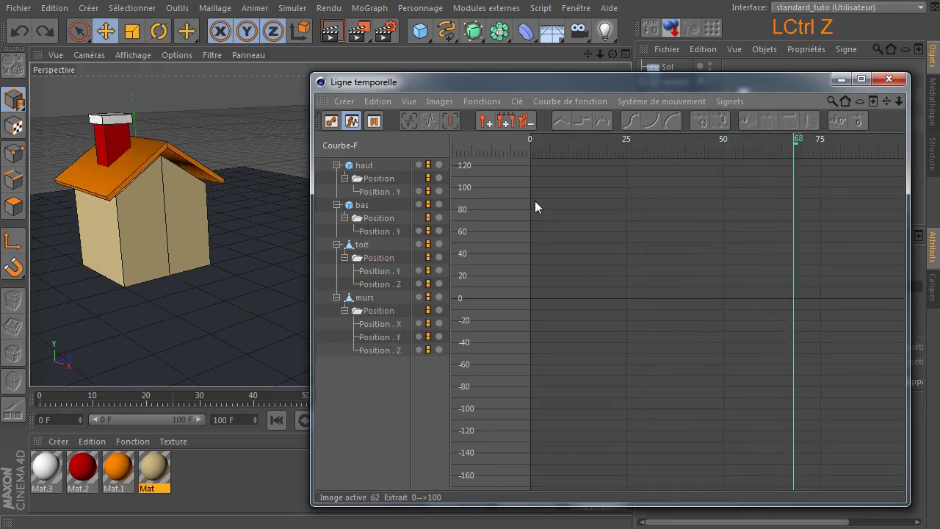
{"action": "key", "text": "ctrl+z"}
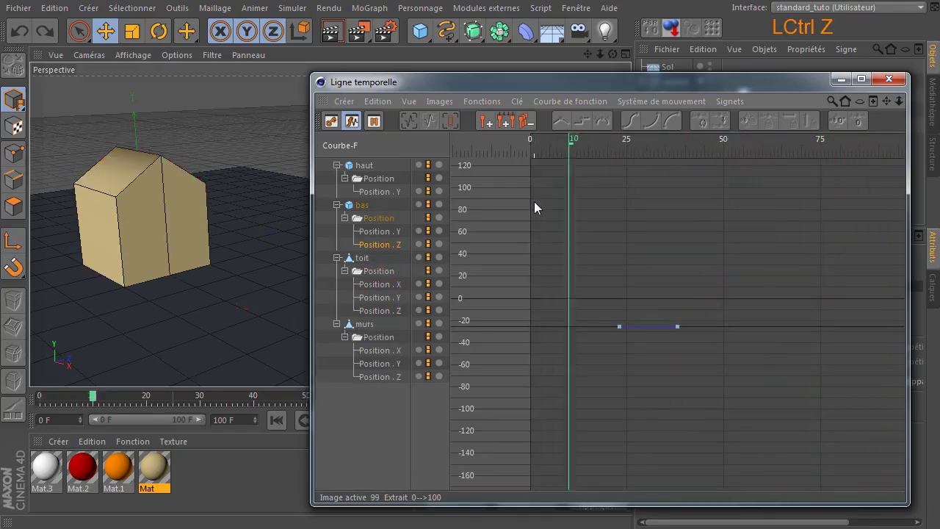
{"action": "key", "text": "ctrl+z"}
{"action": "key", "text": "ctrl+z"}
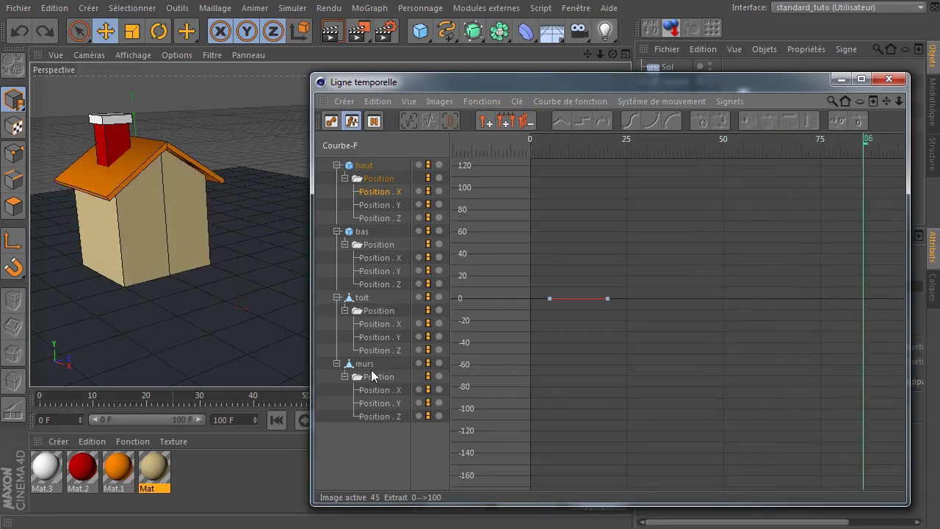
- Switch the position animation of murs, haut, bas and toit off and back on, one object at a time
{"action": "left_click", "coordinate": [426, 367]}
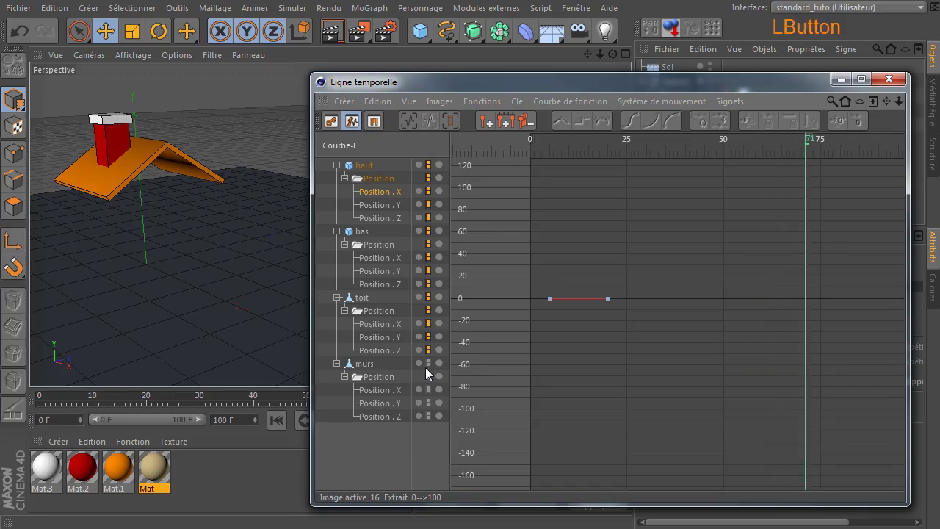
{"action": "left_click", "coordinate": [427, 180]}
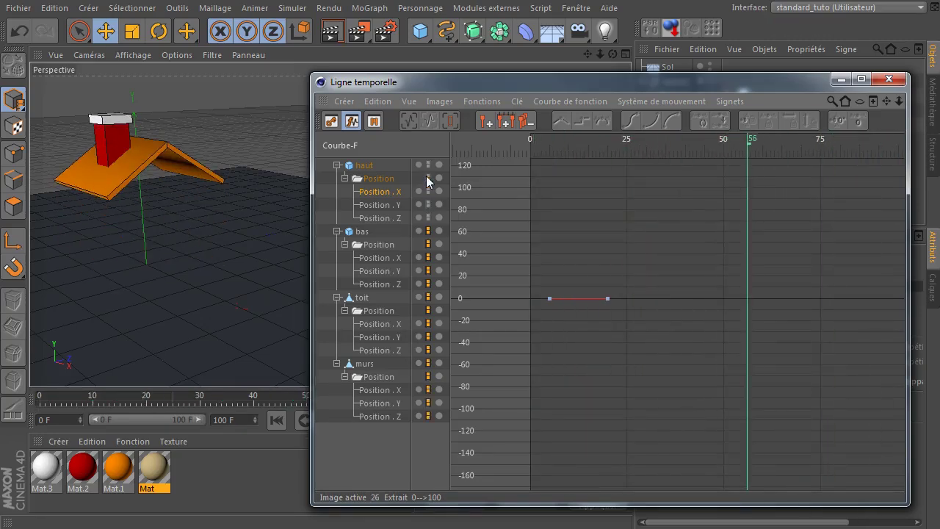
{"action": "left_click", "coordinate": [429, 244]}
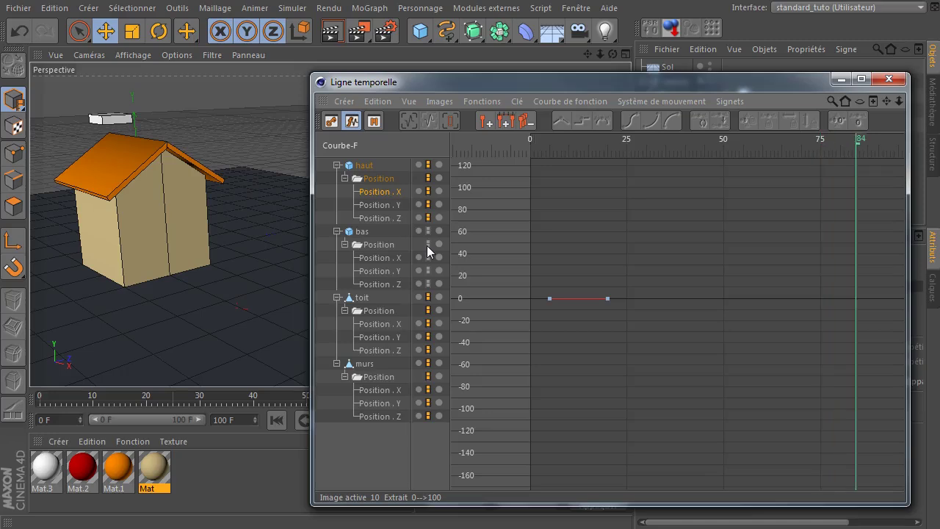
{"action": "left_click", "coordinate": [428, 244]}
{"action": "left_click", "coordinate": [429, 310]}
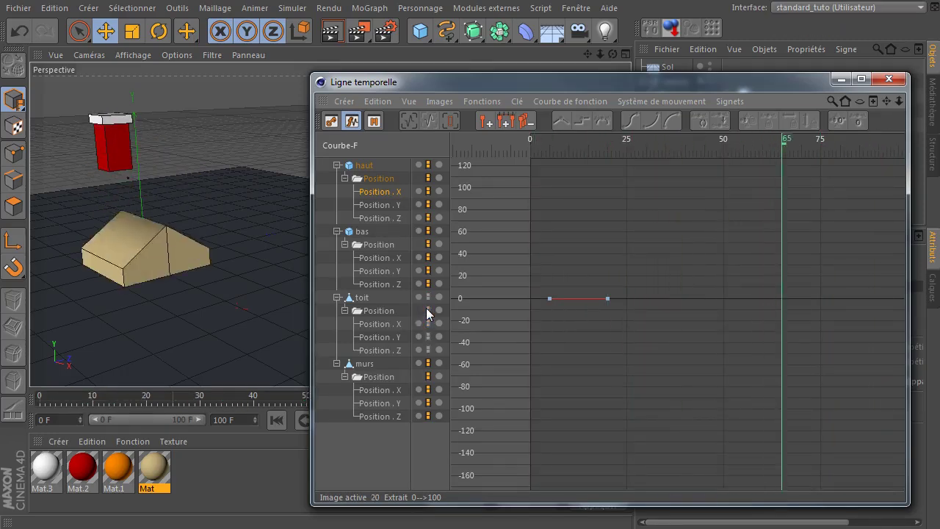
{"action": "left_click", "coordinate": [428, 310]}
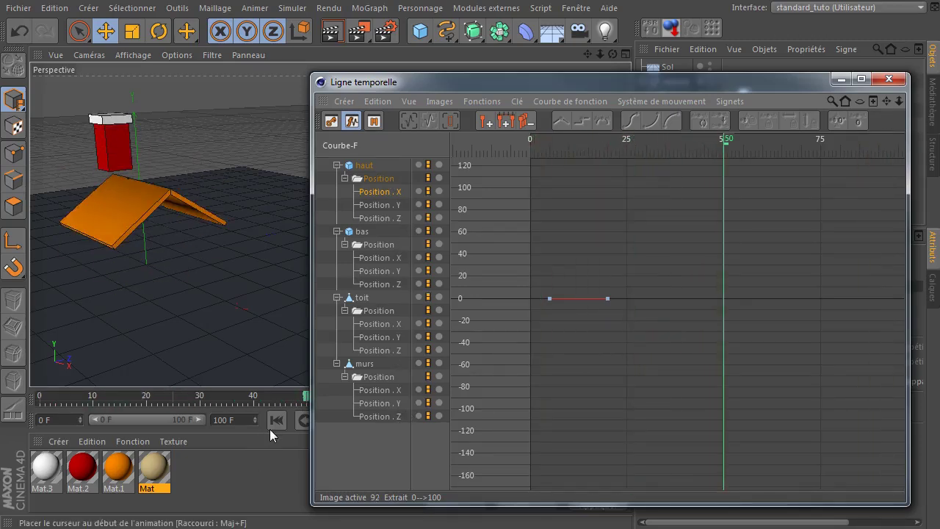
- Try removing the Position Z track of murs and undo that deletion
{"action": "left_click", "coordinate": [376, 418]}
{"action": "key", "text": "Delete"}
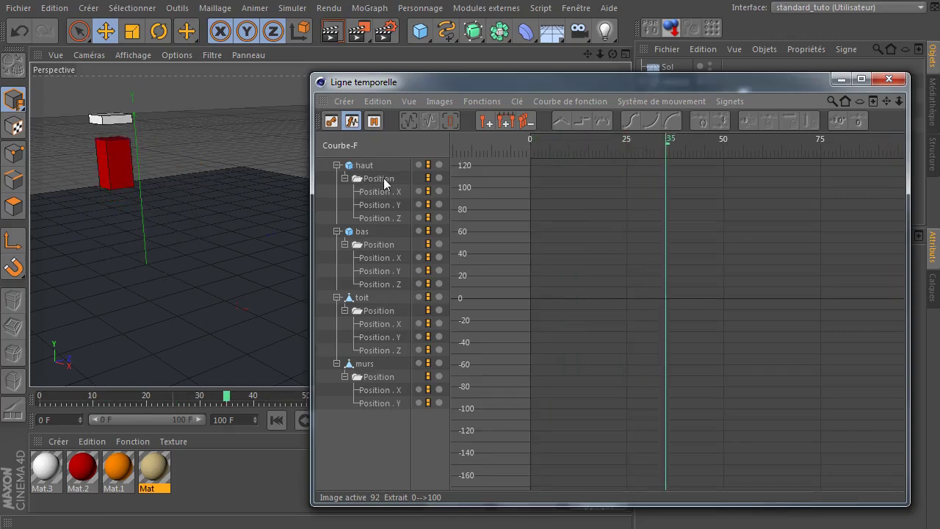
{"action": "key", "text": "ctrl+z"}
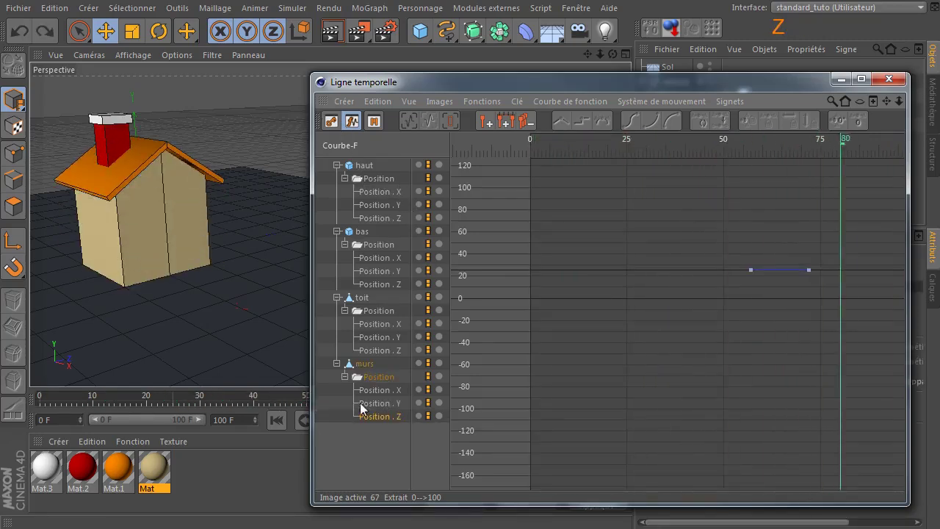
- Compare the position curves of murs and delete its Position Z and Position X tracks, keeping Position Y
{"action": "left_click", "coordinate": [373, 404]}
{"action": "left_click_drag", "start_coordinate": [887, 100], "coordinate": [880, 193]}
{"action": "left_click", "coordinate": [388, 402]}
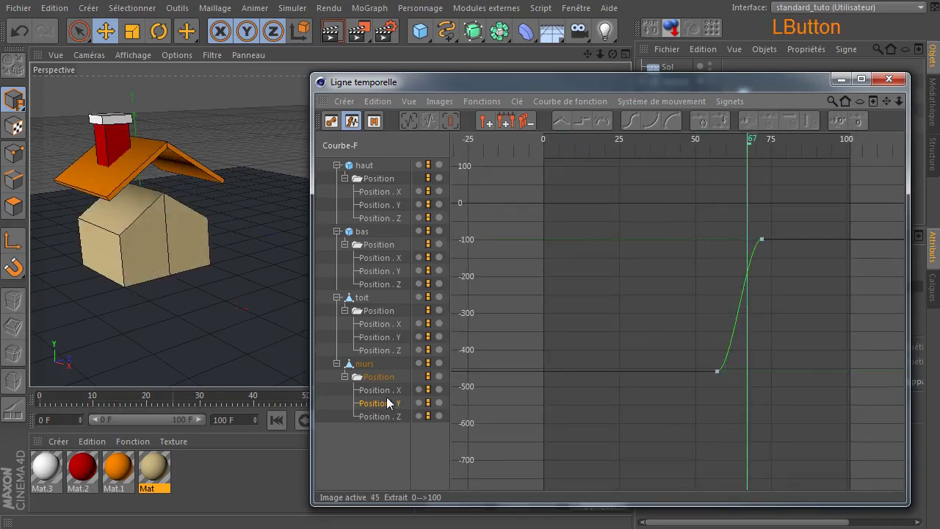
{"action": "left_click", "coordinate": [393, 392]}
{"action": "left_click", "coordinate": [391, 418]}
{"action": "key", "text": "Delete"}
{"action": "left_click", "coordinate": [390, 392]}
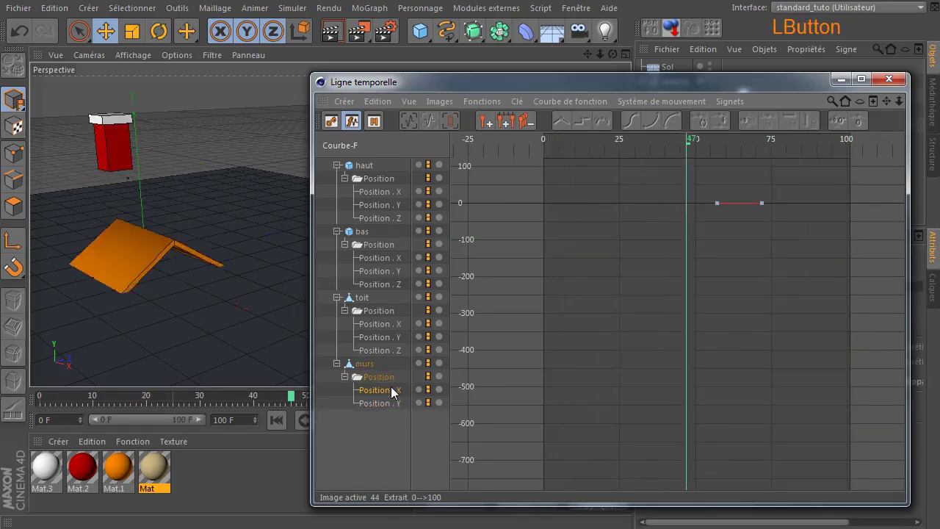
{"action": "key", "text": "Delete"}
- Delete the Position Z and Position X tracks of toit, keeping its Position Y track
{"action": "left_click", "coordinate": [380, 352]}
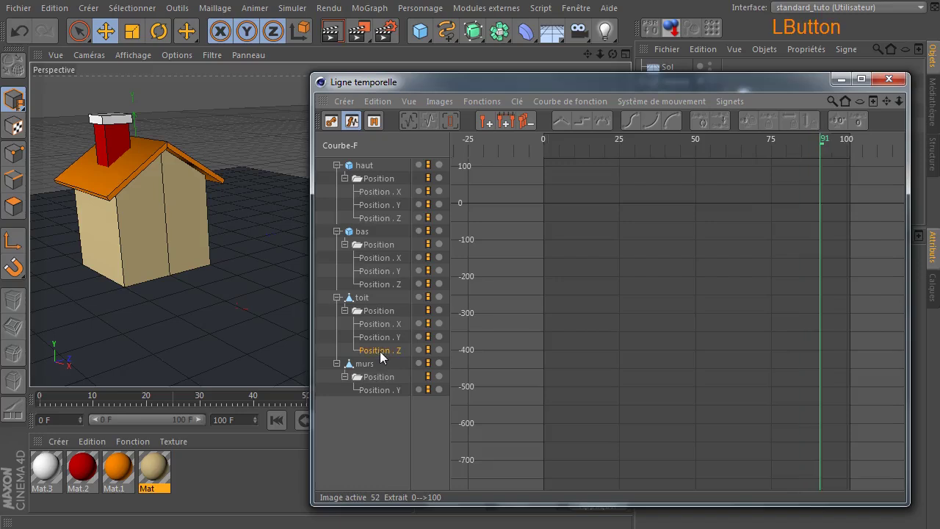
{"action": "key", "text": "Delete"}
{"action": "left_click", "coordinate": [372, 326]}
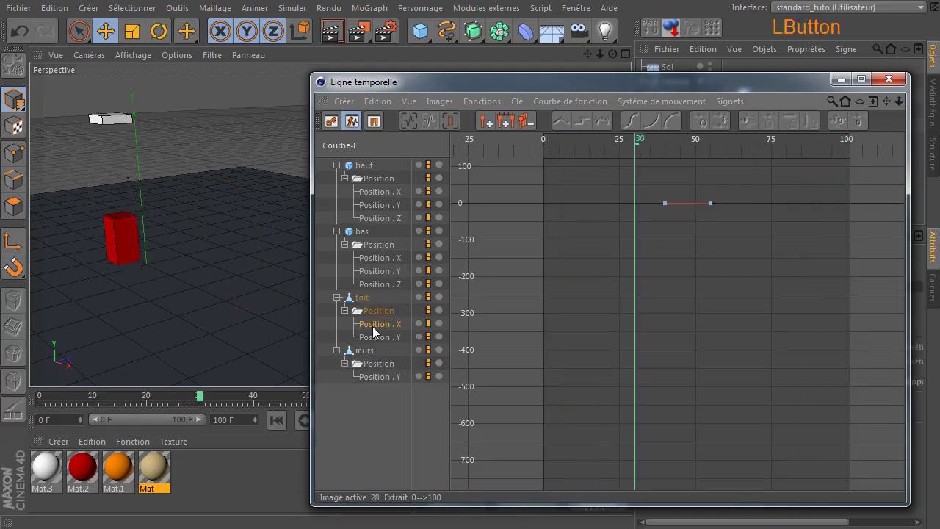
{"action": "key", "text": "Delete"}
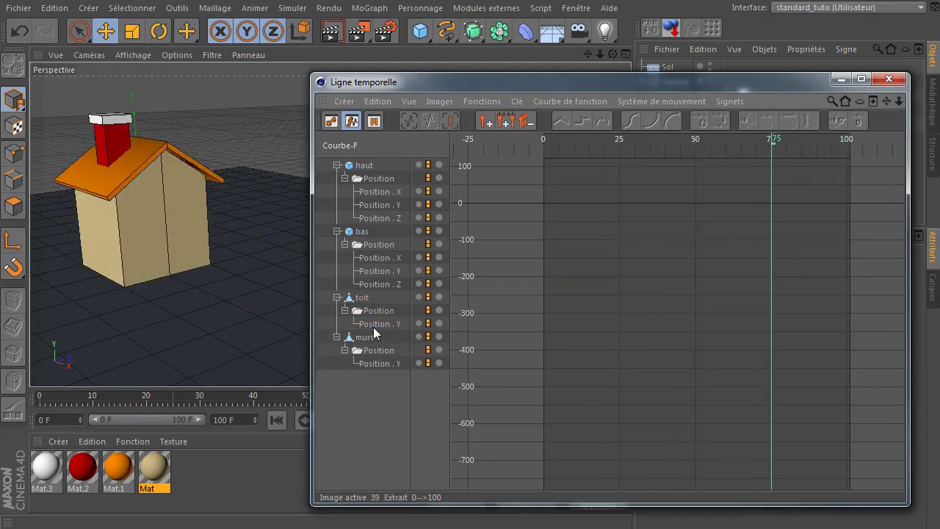
- Delete the Position Z and Position X tracks of bas and haut, keeping their Position Y tracks
{"action": "left_click", "coordinate": [381, 283]}
{"action": "key", "text": "Delete"}
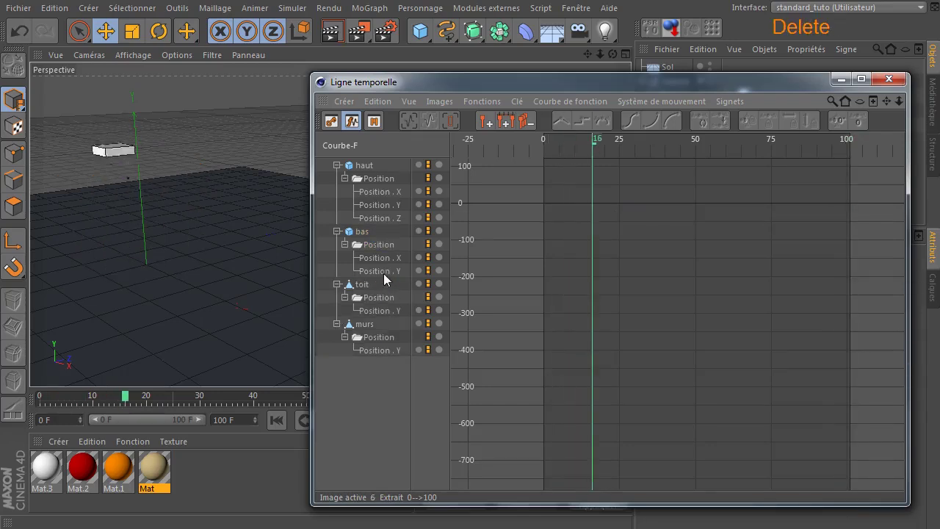
{"action": "left_click", "coordinate": [386, 261]}
{"action": "key", "text": "Delete"}
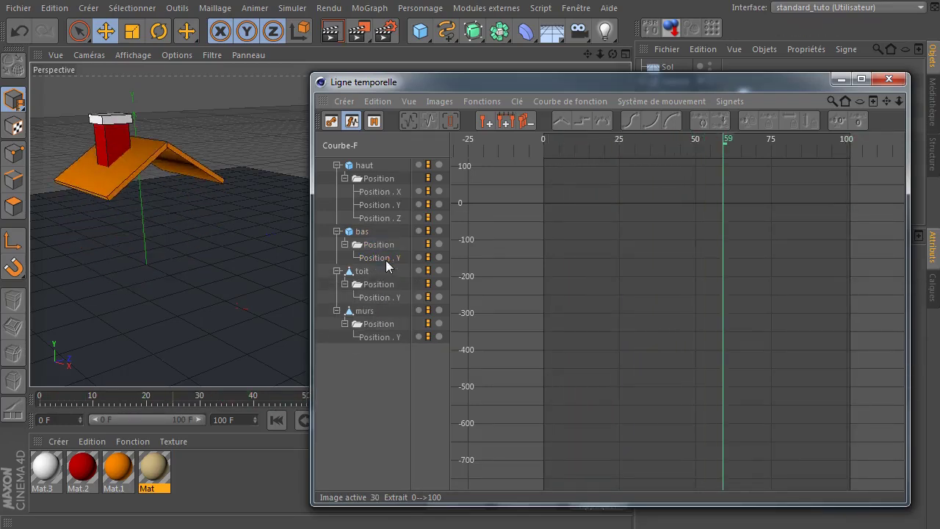
{"action": "left_click", "coordinate": [376, 221]}
{"action": "key", "text": "Delete"}
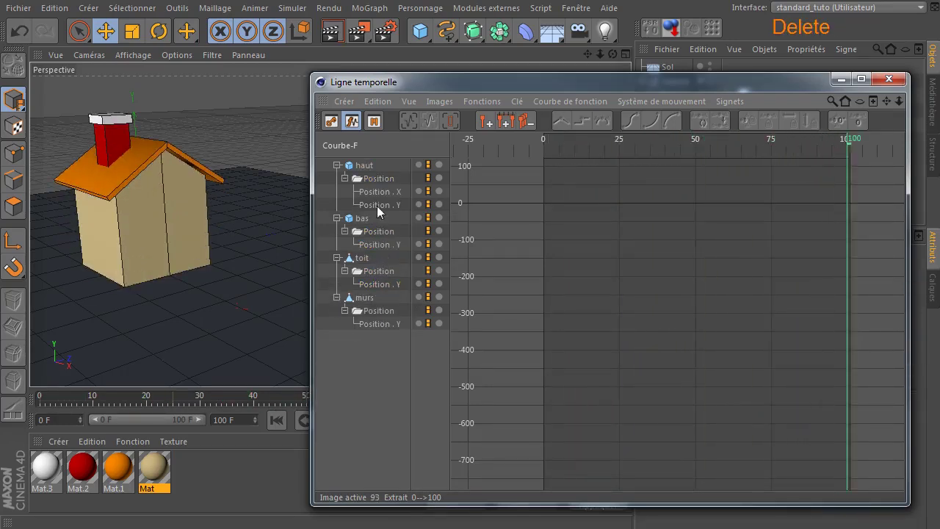
{"action": "left_click", "coordinate": [377, 195]}
{"action": "key", "text": "Delete"}
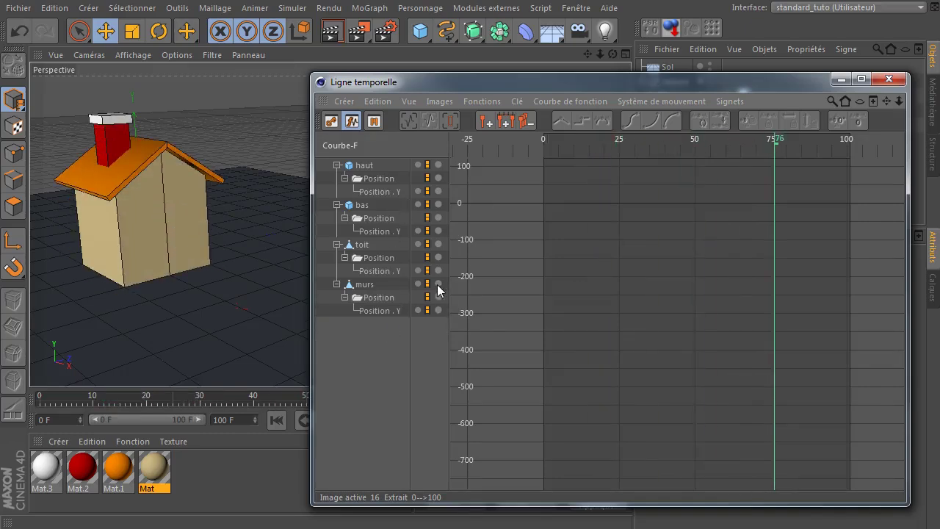
- Display the Position Y curves of haut, bas, toit and murs together and fit them in the F-curve view
{"action": "left_click", "coordinate": [387, 191]}
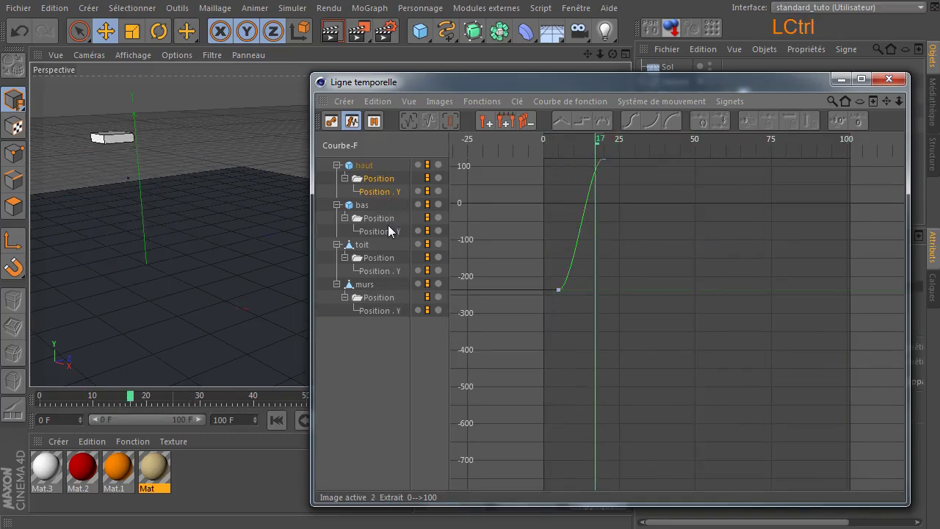
{"action": "left_click", "coordinate": [381, 231], "text": "ctrl"}
{"action": "left_click", "coordinate": [386, 272], "text": "ctrl"}
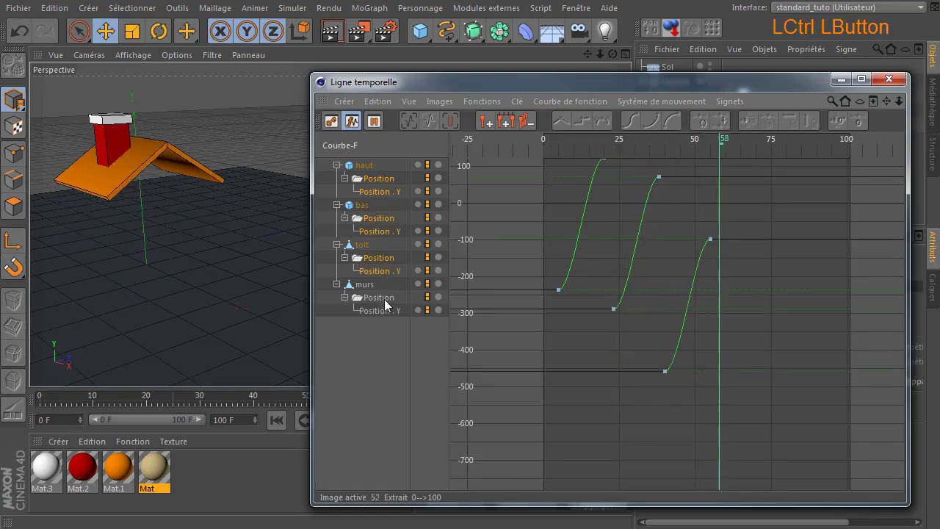
{"action": "left_click", "coordinate": [378, 311], "text": "ctrl"}
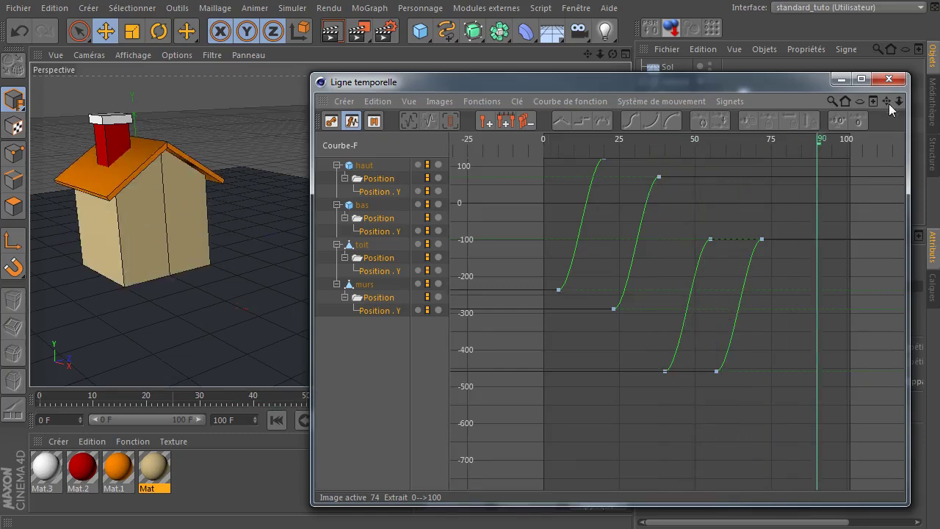
{"action": "mouse_move", "coordinate": [888, 102]}
{"action": "left_mouse_down"}
{"action": "mouse_move", "coordinate": [914, 110]}
{"action": "mouse_move", "coordinate": [901, 118]}
{"action": "mouse_move", "coordinate": [908, 96]}
{"action": "mouse_move", "coordinate": [913, 116]}
{"action": "mouse_move", "coordinate": [921, 114]}
{"action": "mouse_move", "coordinate": [916, 100]}
{"action": "mouse_move", "coordinate": [939, 97]}
{"action": "mouse_move", "coordinate": [876, 112]}
{"action": "left_mouse_up"}
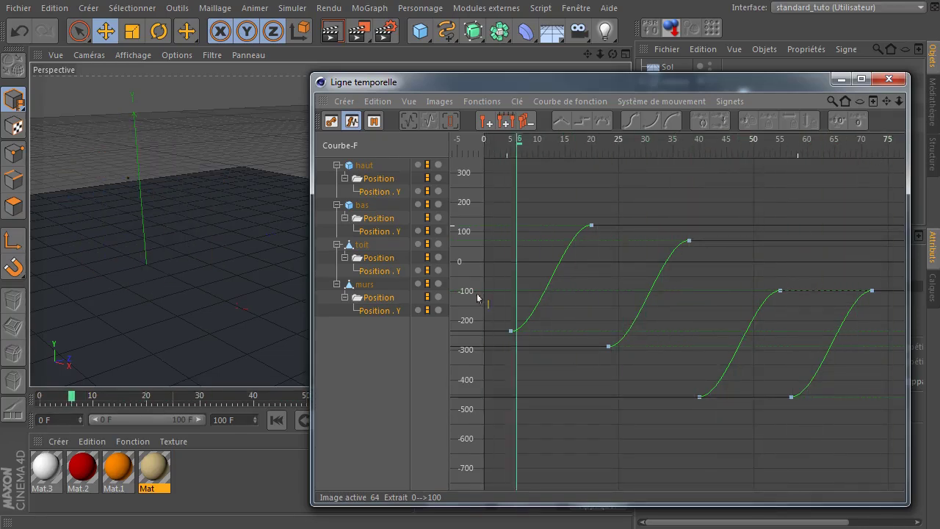
- Select the first key of haut's Position Y curve and stop the animation playback
{"action": "left_click", "coordinate": [512, 331]}
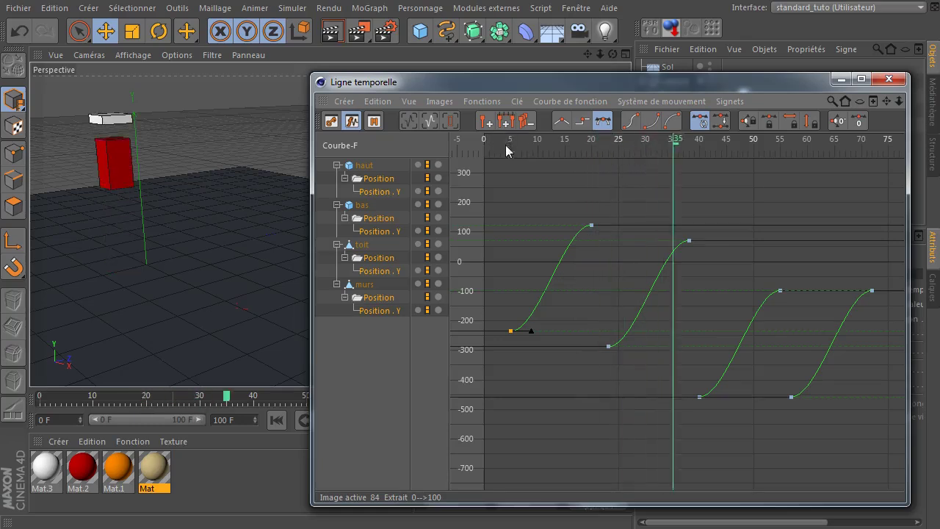
{"action": "left_click_drag", "start_coordinate": [505, 81], "coordinate": [724, 108]}
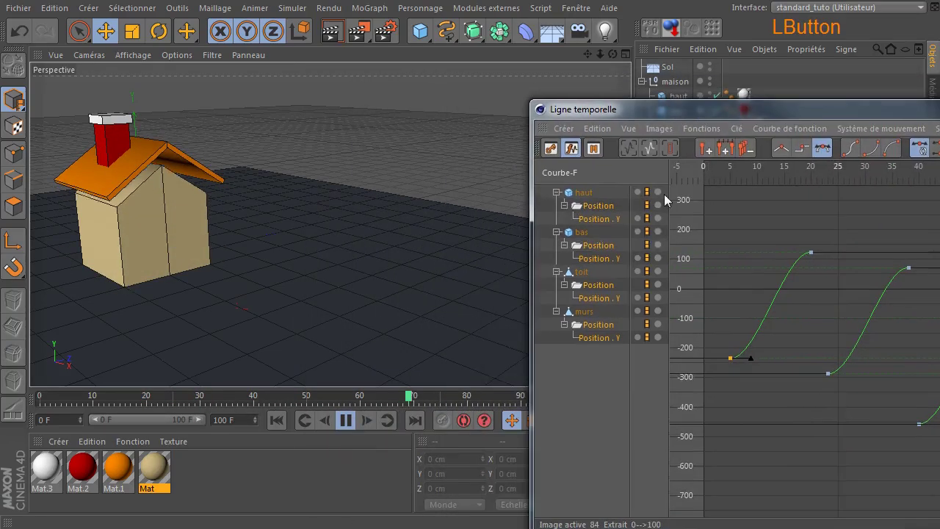
{"action": "left_click", "coordinate": [347, 420]}
{"action": "left_click_drag", "start_coordinate": [813, 116], "coordinate": [581, 65]}
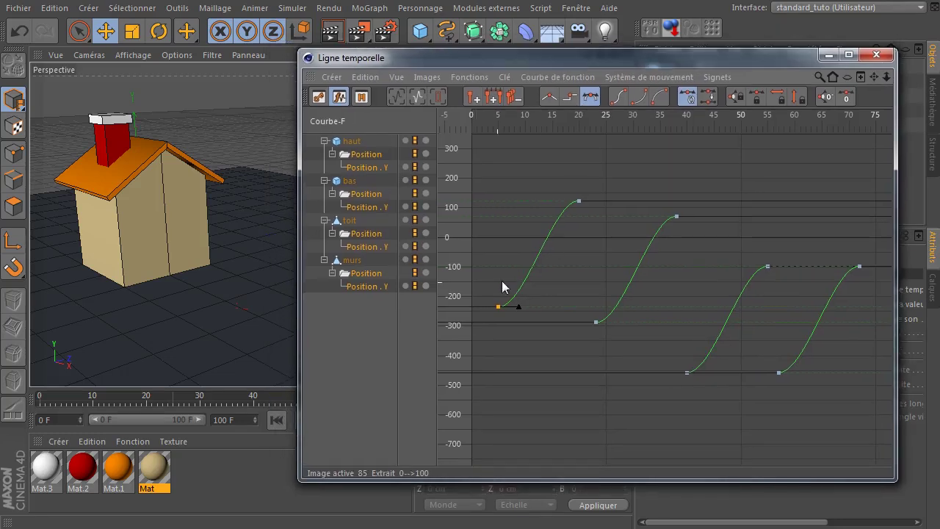
- Scrub through frames 5, 10 and 20 to compare haut's rise with its curve, ending at frame 14
{"action": "left_click", "coordinate": [498, 117]}
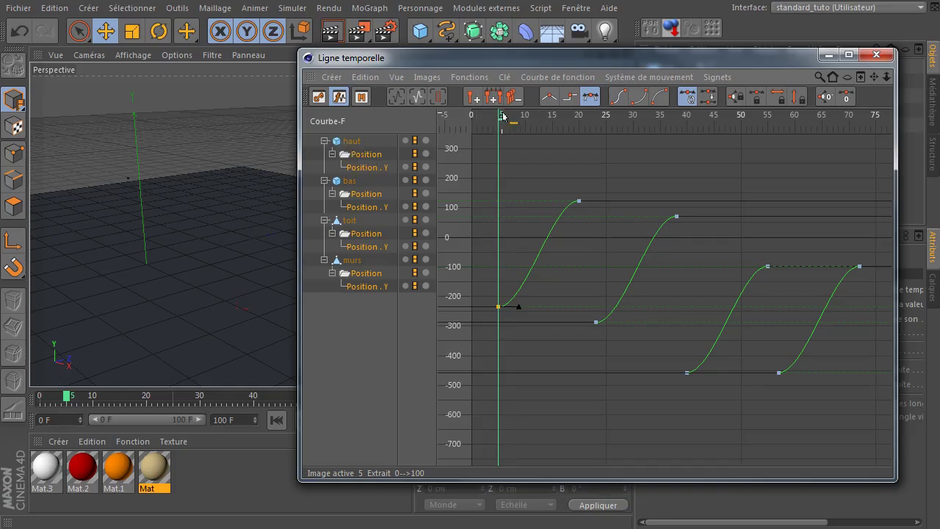
{"action": "left_click_drag", "start_coordinate": [509, 116], "coordinate": [531, 115]}
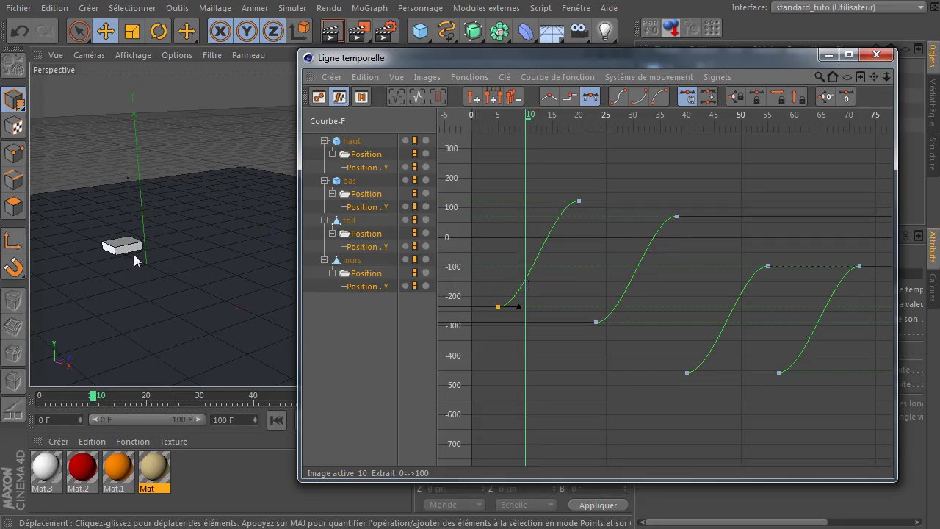
{"action": "left_click_drag", "start_coordinate": [529, 114], "coordinate": [583, 115]}
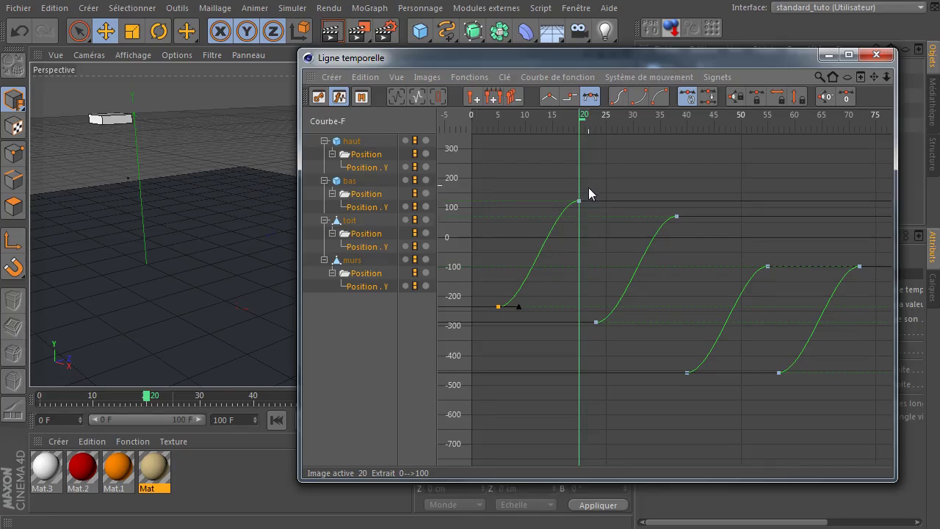
{"action": "left_click_drag", "start_coordinate": [583, 119], "coordinate": [549, 129]}
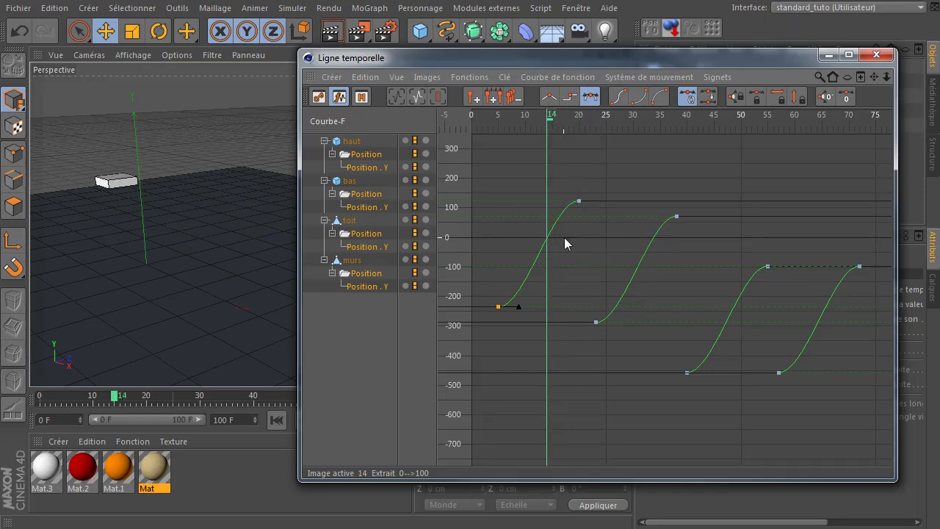
- Add two keys to haut's Position Y curve: frame 14 raised to about 170 and frame 17 at about 80
{"action": "scroll", "coordinate": [547, 241], "scroll_direction": "up", "scroll_amount": 4}
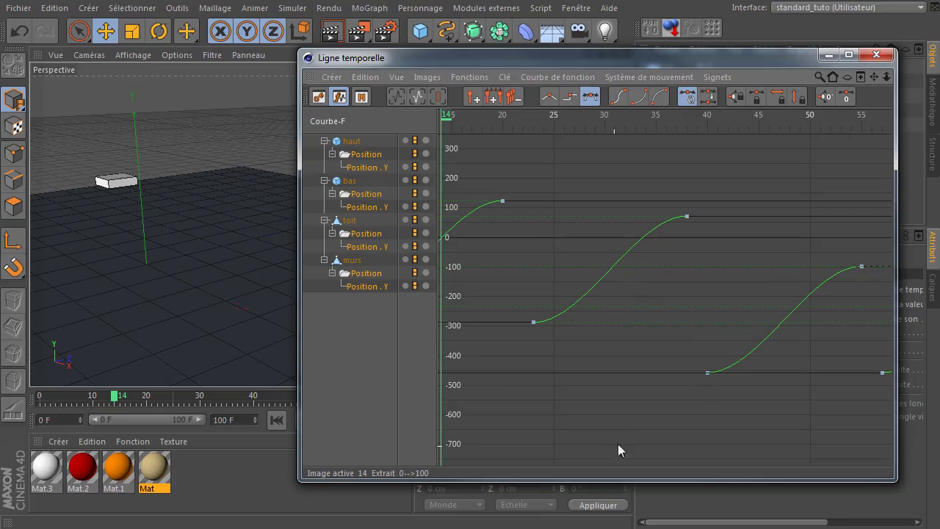
{"action": "left_click_drag", "start_coordinate": [874, 77], "coordinate": [939, 79]}
{"action": "scroll", "coordinate": [661, 230], "scroll_direction": "up", "scroll_amount": 4}
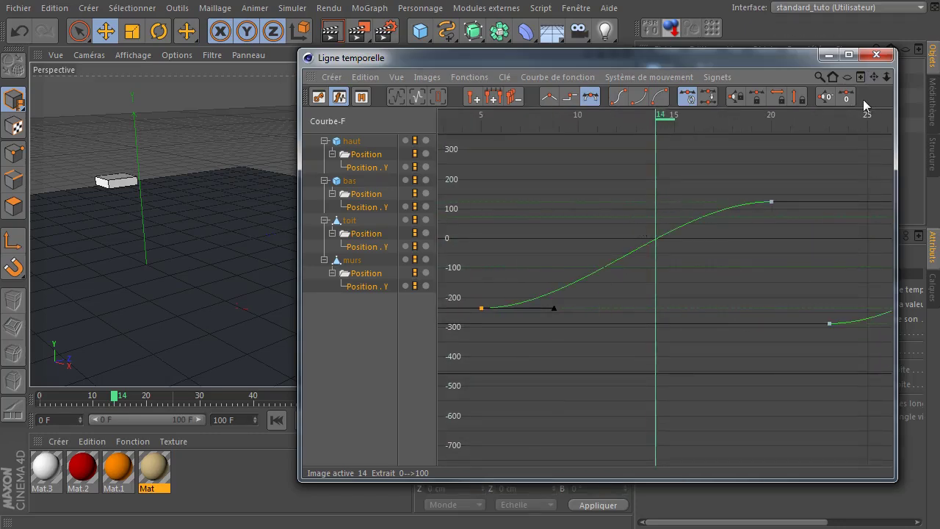
{"action": "left_click", "coordinate": [655, 241], "text": "ctrl"}
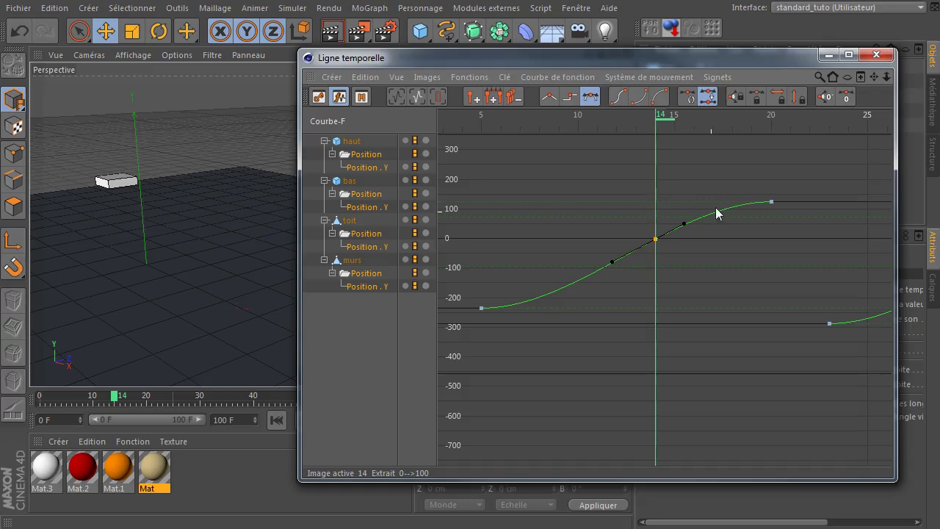
{"action": "left_click", "coordinate": [655, 241]}
{"action": "left_click_drag", "start_coordinate": [656, 244], "coordinate": [648, 193]}
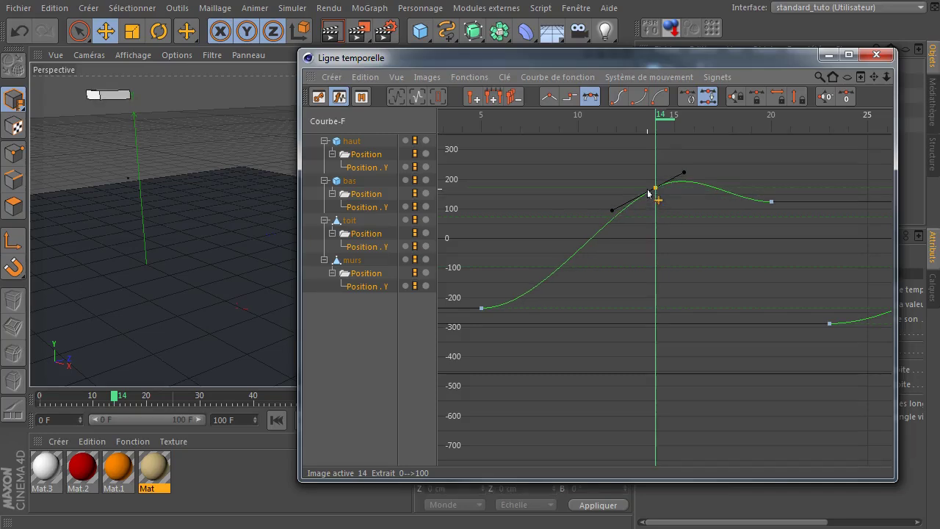
{"action": "left_click", "coordinate": [705, 186], "text": "ctrl"}
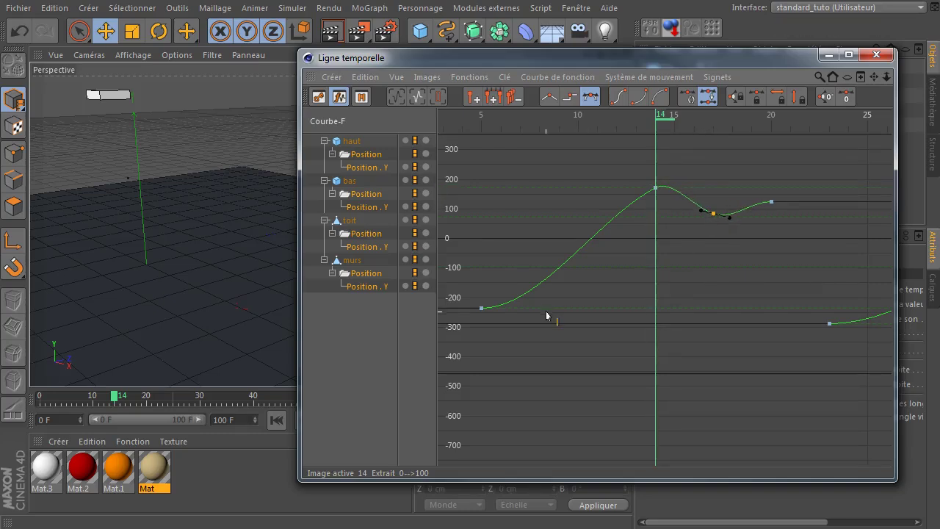
- Scrub through frames 5, 14 and 20 to examine haut's bounce
{"action": "left_click", "coordinate": [481, 119]}
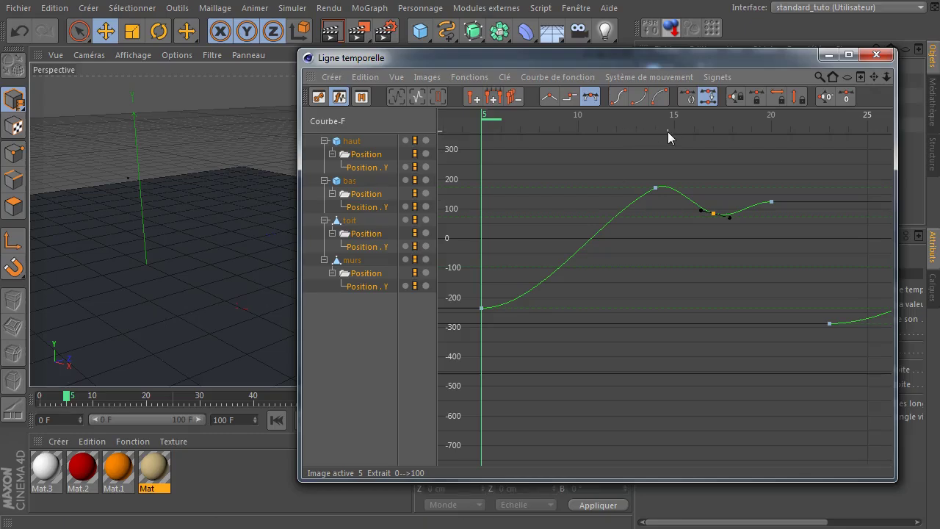
{"action": "left_click", "coordinate": [654, 119]}
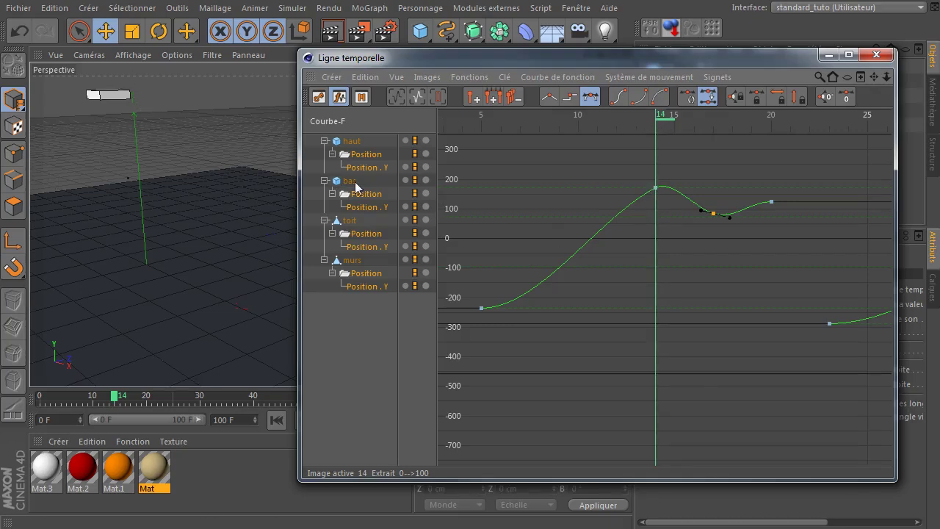
{"action": "left_click_drag", "start_coordinate": [698, 122], "coordinate": [778, 128]}
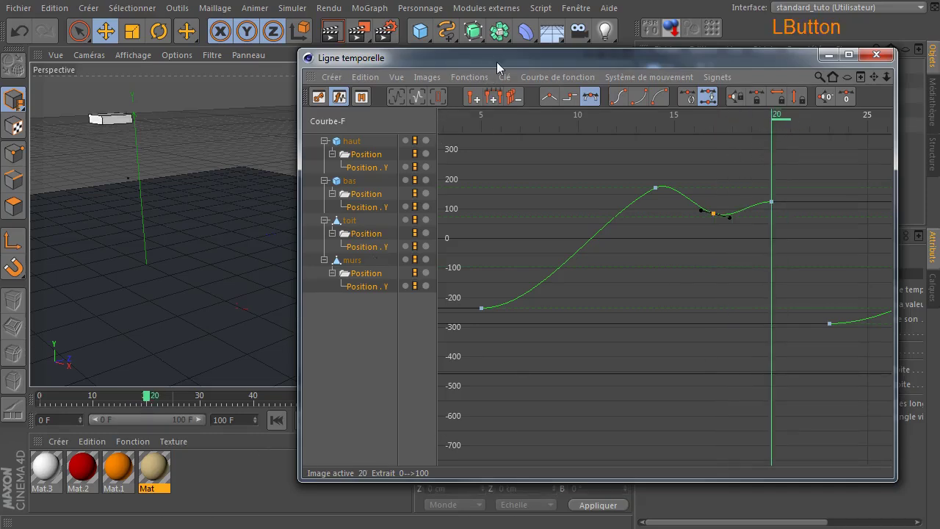
- Play the animation with the viewport uncovered and lower haut's frame 14 key to about 150
{"action": "left_click_drag", "start_coordinate": [497, 62], "coordinate": [840, 204]}
{"action": "left_click", "coordinate": [276, 422]}
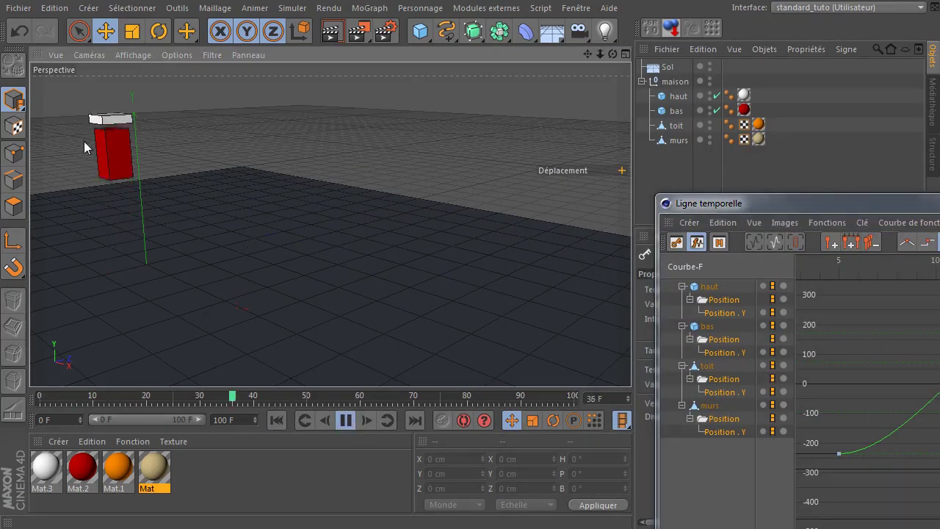
{"action": "left_click_drag", "start_coordinate": [799, 203], "coordinate": [464, 60]}
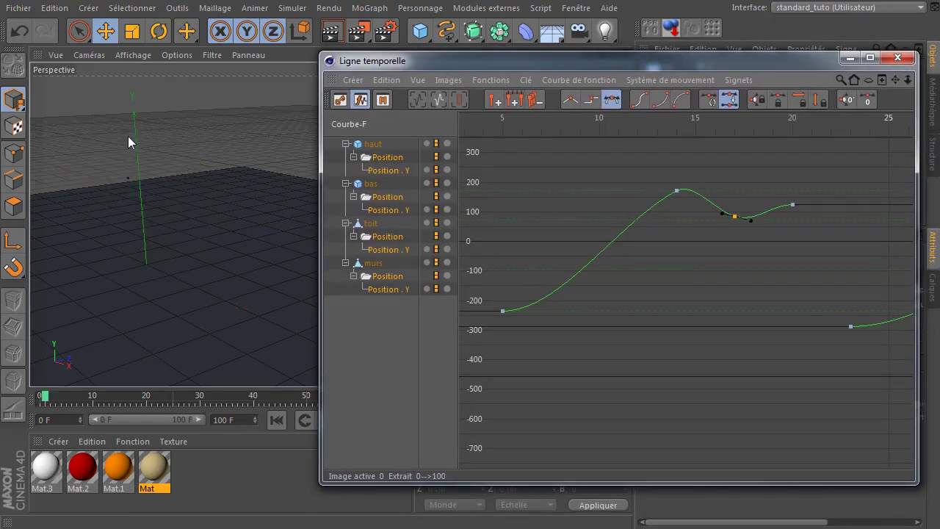
{"action": "left_click", "coordinate": [677, 192]}
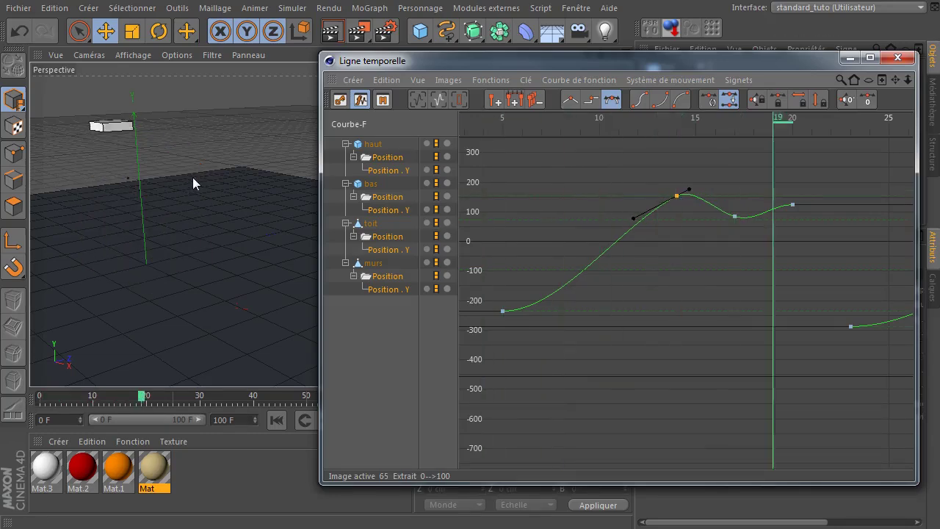
- Add two bounce keys to bas's Position Y curve: frame 33 at about 100 and frame 36 at about 45
{"action": "scroll", "coordinate": [697, 336], "scroll_direction": "down", "scroll_amount": 4}
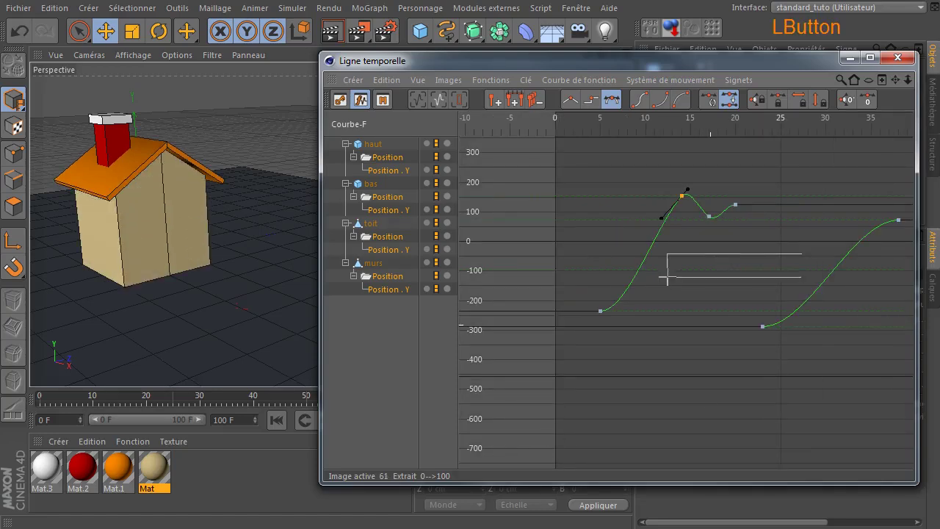
{"action": "left_click_drag", "start_coordinate": [667, 277], "coordinate": [803, 254]}
{"action": "left_click_drag", "start_coordinate": [895, 79], "coordinate": [739, 94]}
{"action": "scroll", "coordinate": [690, 239], "scroll_direction": "up", "scroll_amount": 3}
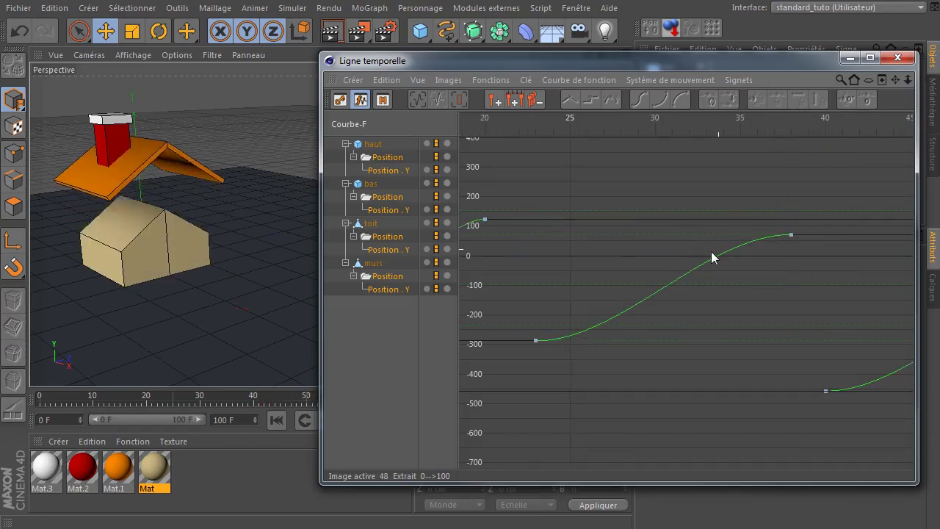
{"action": "left_click", "coordinate": [697, 266], "text": "ctrl"}
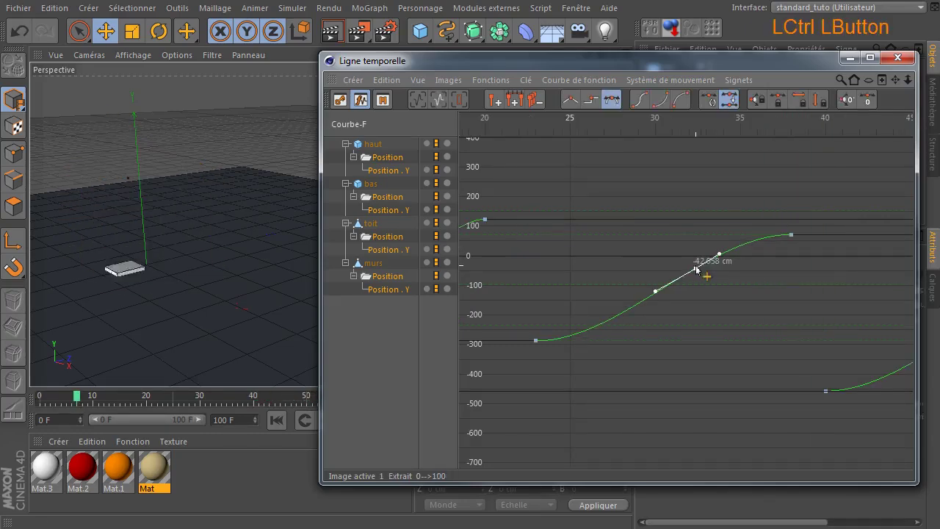
{"action": "left_click_drag", "start_coordinate": [702, 237], "coordinate": [701, 227]}
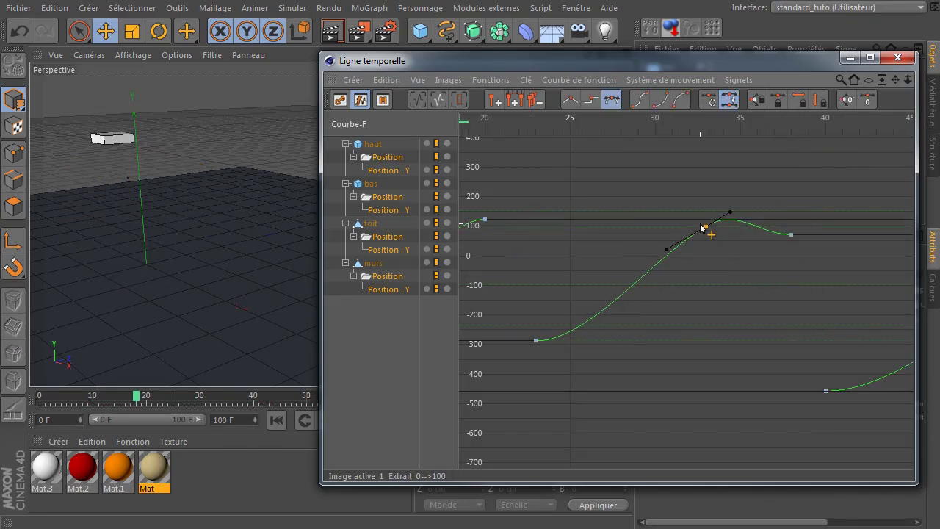
{"action": "left_click", "coordinate": [748, 226], "text": "ctrl"}
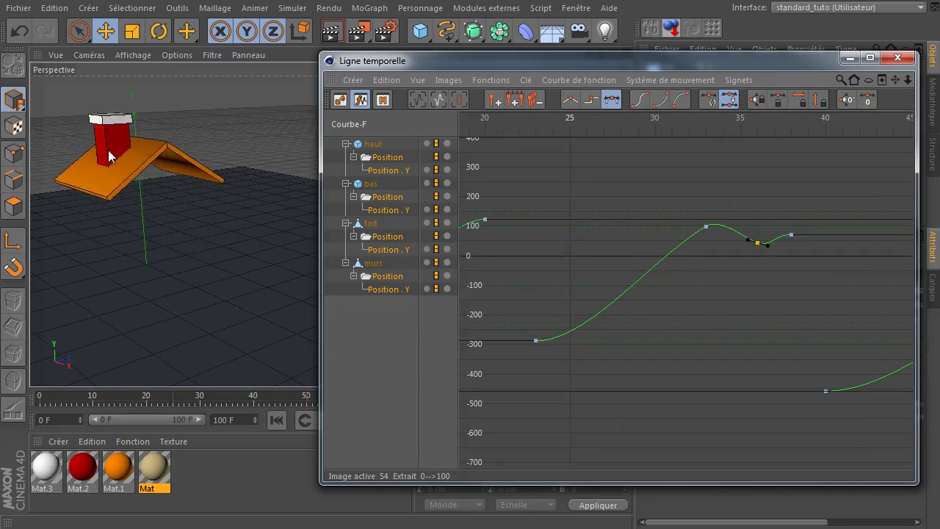
- Add two bounce keys to toit's Position Y curve: frame 50 at about -75 and frame 53 at about -135
{"action": "left_click_drag", "start_coordinate": [897, 77], "coordinate": [607, 59]}
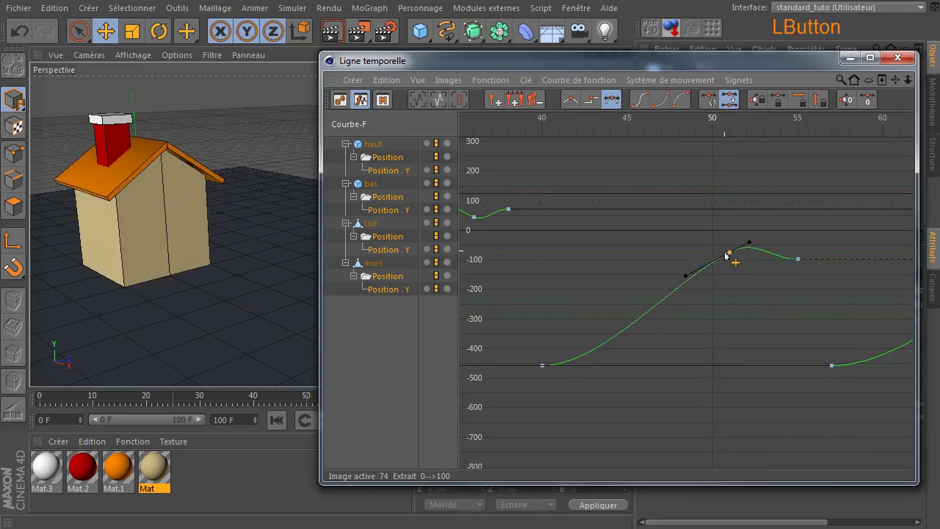
{"action": "left_click_drag", "start_coordinate": [725, 255], "coordinate": [720, 255]}
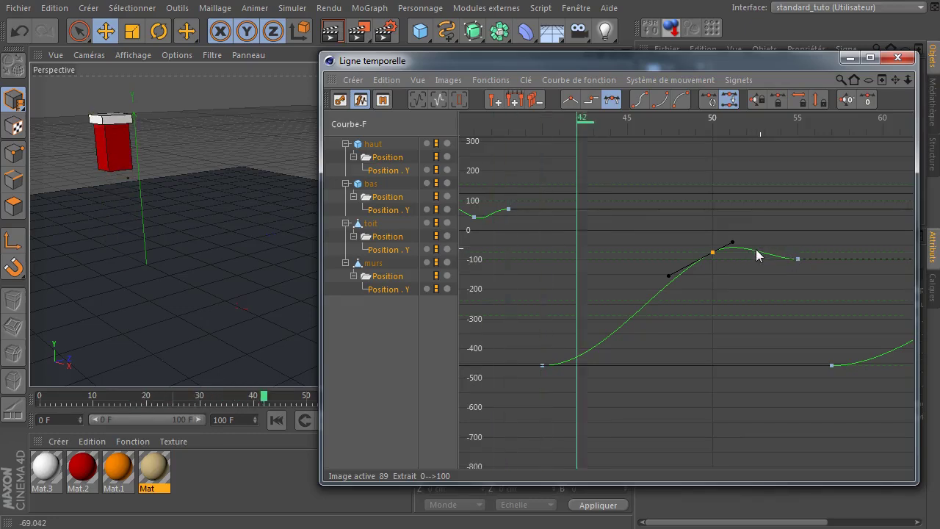
{"action": "left_click_drag", "start_coordinate": [759, 254], "coordinate": [759, 261], "text": "ctrl"}
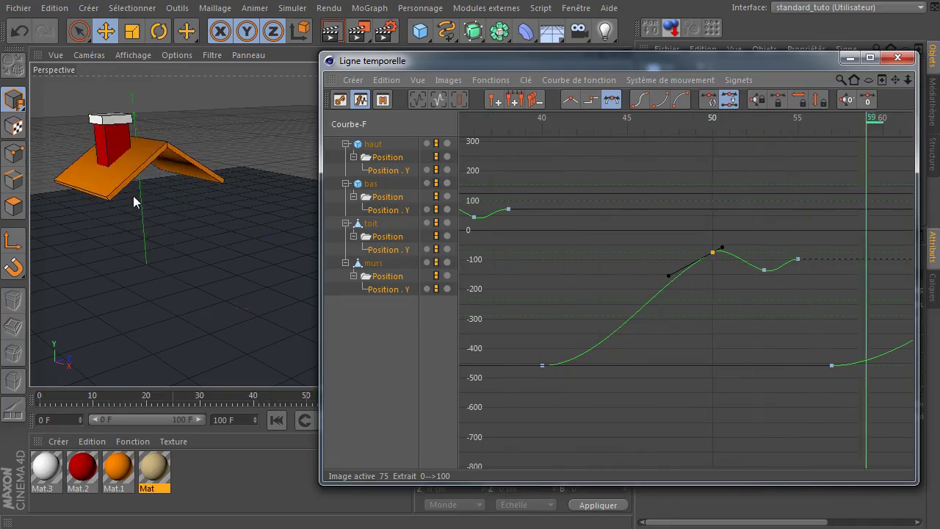
- Add two bounce keys to murs's Position Y curve: frame 67 at about -63 and frame 70 at about -126
{"action": "left_click_drag", "start_coordinate": [895, 80], "coordinate": [741, 308]}
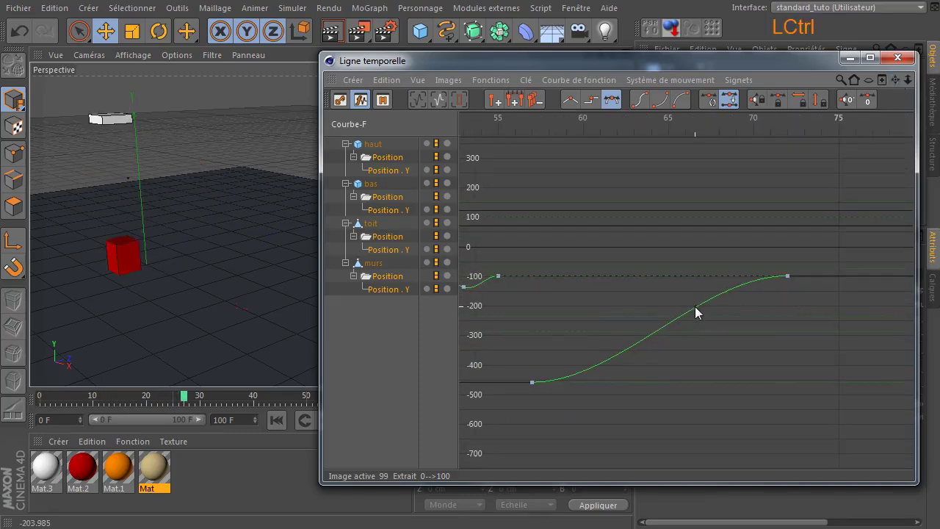
{"action": "left_click", "coordinate": [695, 309], "text": "ctrl"}
{"action": "left_click", "coordinate": [743, 284], "text": "ctrl"}
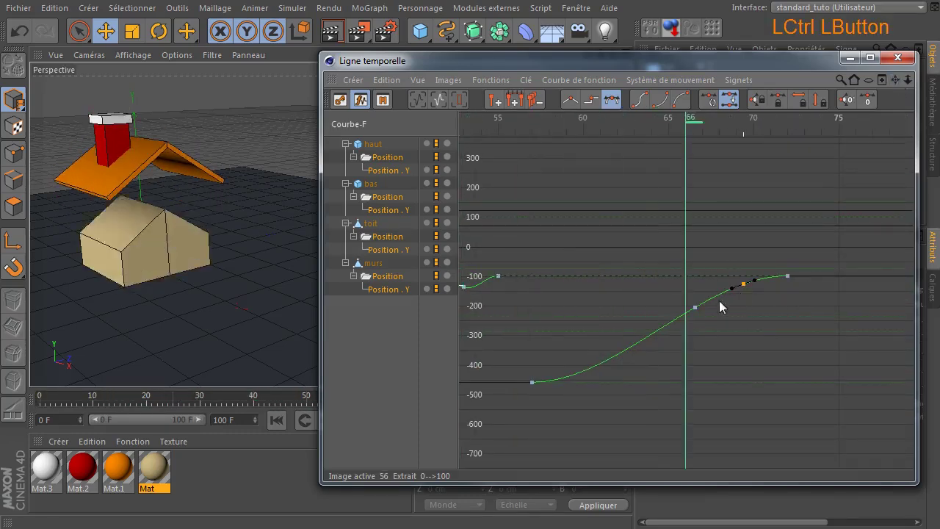
{"action": "left_click_drag", "start_coordinate": [698, 307], "coordinate": [695, 274]}
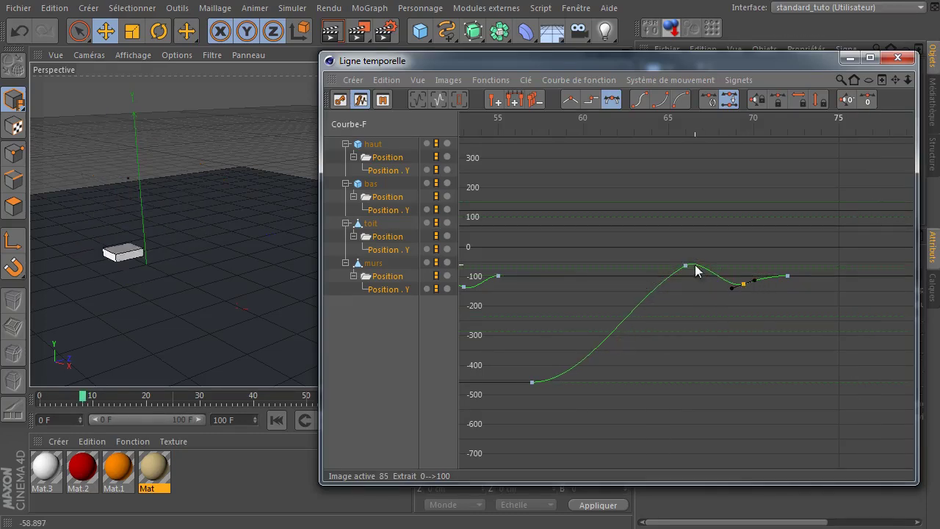
{"action": "left_click_drag", "start_coordinate": [689, 269], "coordinate": [757, 288]}
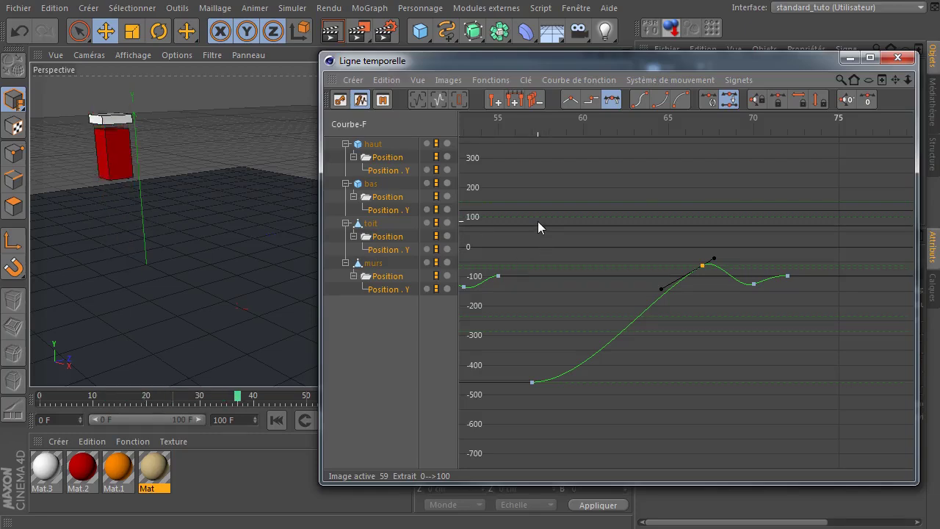
{"action": "left_click", "coordinate": [783, 358]}
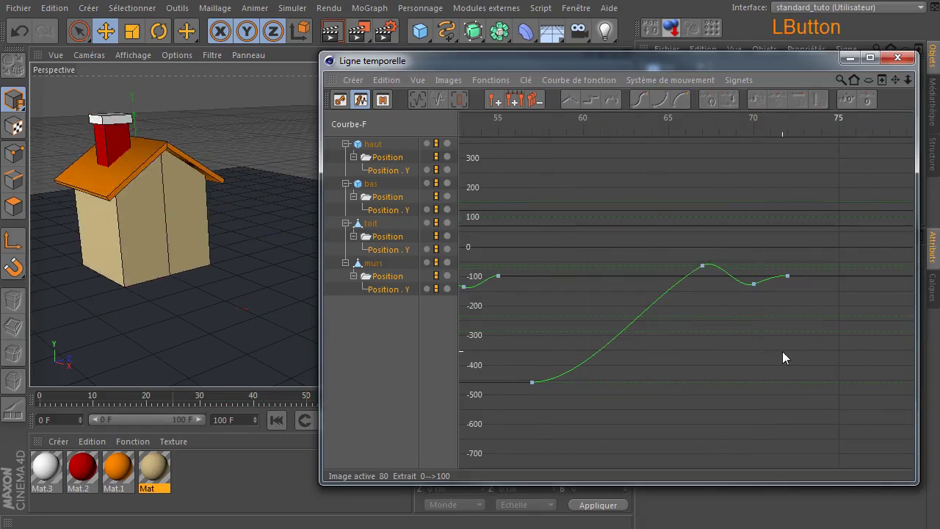
- Widen the curve editor to show all four curves and set haut's four Position Y keys to linear interpolation
{"action": "scroll", "coordinate": [764, 341], "scroll_direction": "down", "scroll_amount": 2, "text": "ctrl"}
{"action": "left_click_drag", "start_coordinate": [896, 80], "coordinate": [852, 81]}
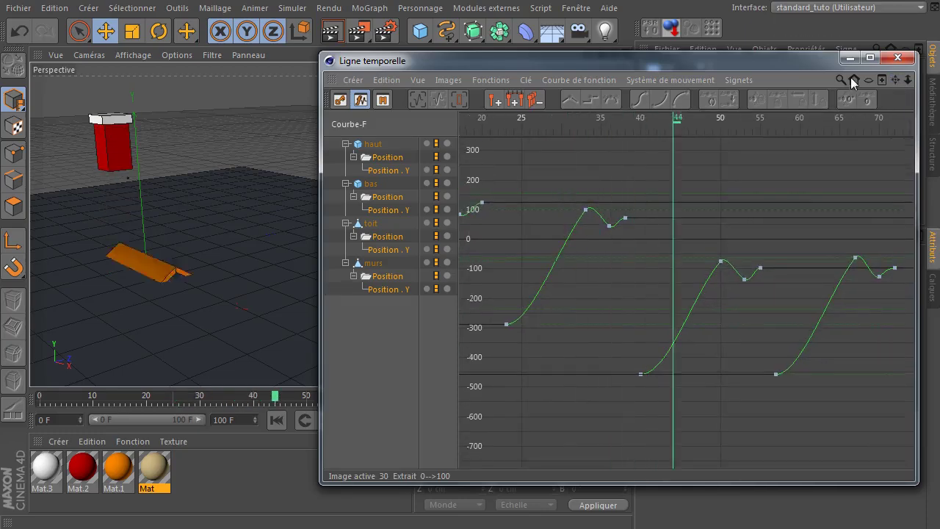
{"action": "left_click_drag", "start_coordinate": [321, 195], "coordinate": [141, 194]}
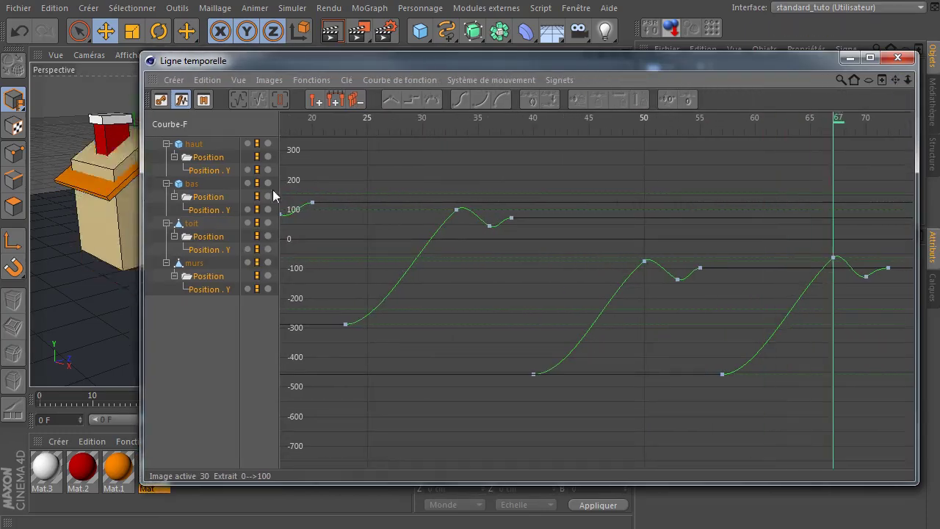
{"action": "mouse_move", "coordinate": [895, 81]}
{"action": "left_mouse_down"}
{"action": "mouse_move", "coordinate": [890, 96]}
{"action": "mouse_move", "coordinate": [932, 101]}
{"action": "mouse_move", "coordinate": [906, 94]}
{"action": "mouse_move", "coordinate": [894, 114]}
{"action": "mouse_move", "coordinate": [932, 84]}
{"action": "mouse_move", "coordinate": [891, 88]}
{"action": "left_mouse_up"}
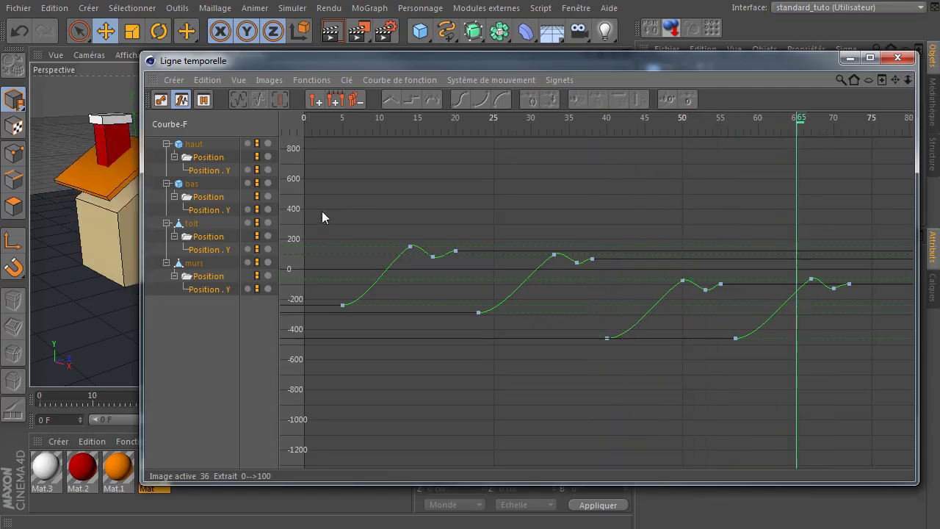
{"action": "left_click_drag", "start_coordinate": [322, 202], "coordinate": [350, 236]}
{"action": "left_click_drag", "start_coordinate": [533, 335], "coordinate": [468, 357]}
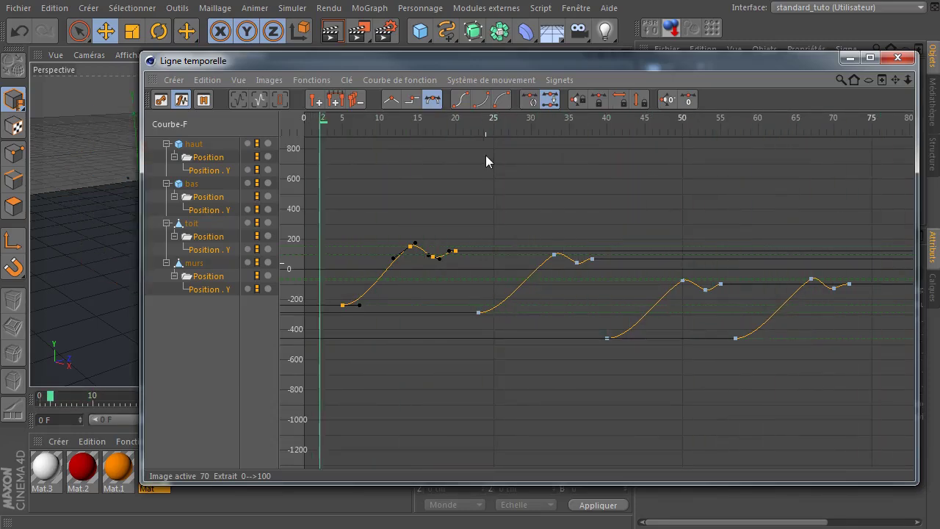
{"action": "key", "text": "t"}
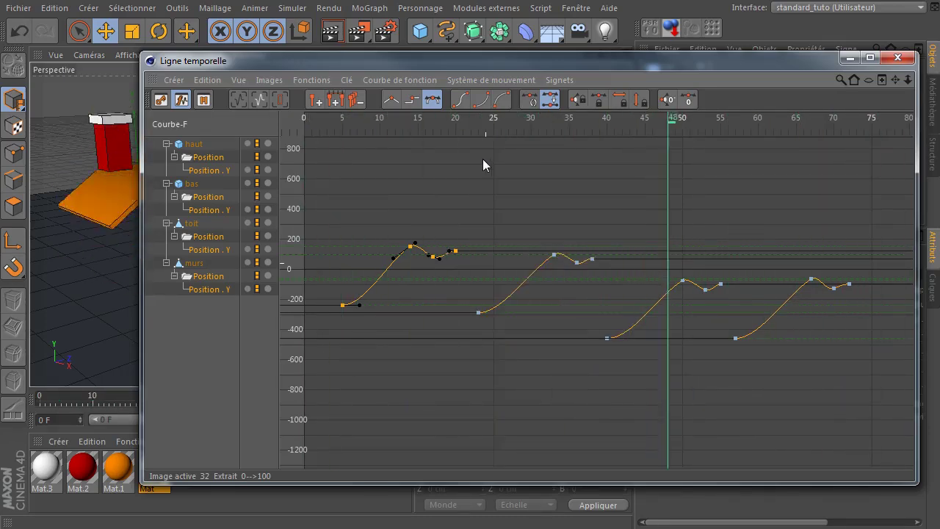
{"action": "left_click", "coordinate": [391, 99]}
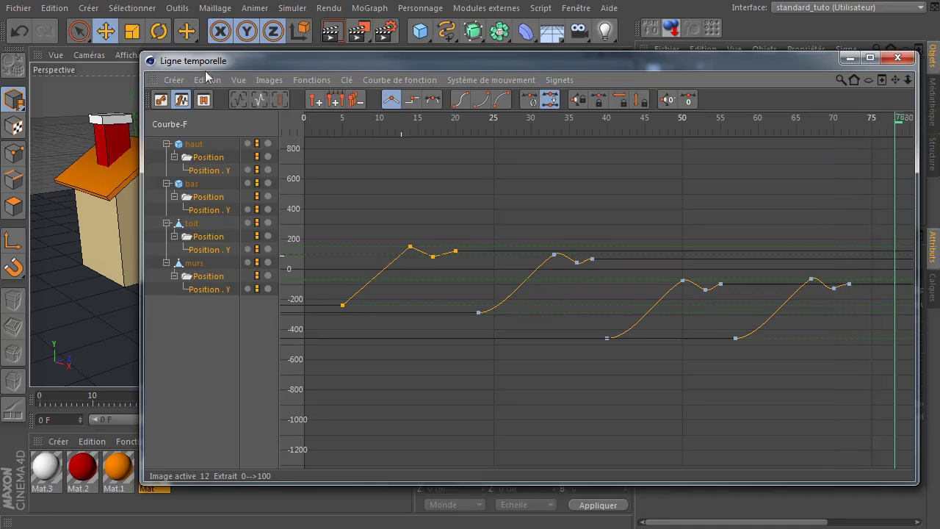
{"action": "left_click_drag", "start_coordinate": [217, 66], "coordinate": [321, 64]}
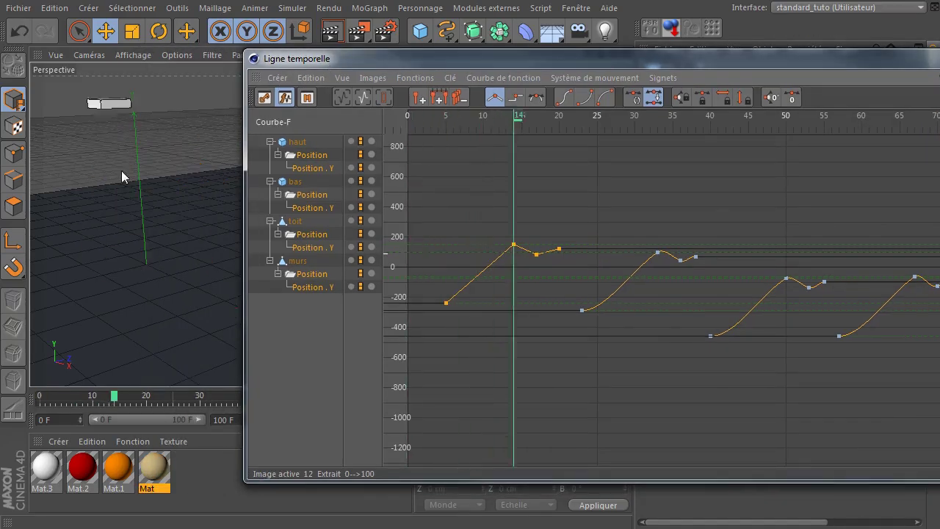
- Apply Décélération progressive to all four of haut's Position Y keys
{"action": "left_click_drag", "start_coordinate": [418, 197], "coordinate": [580, 322]}
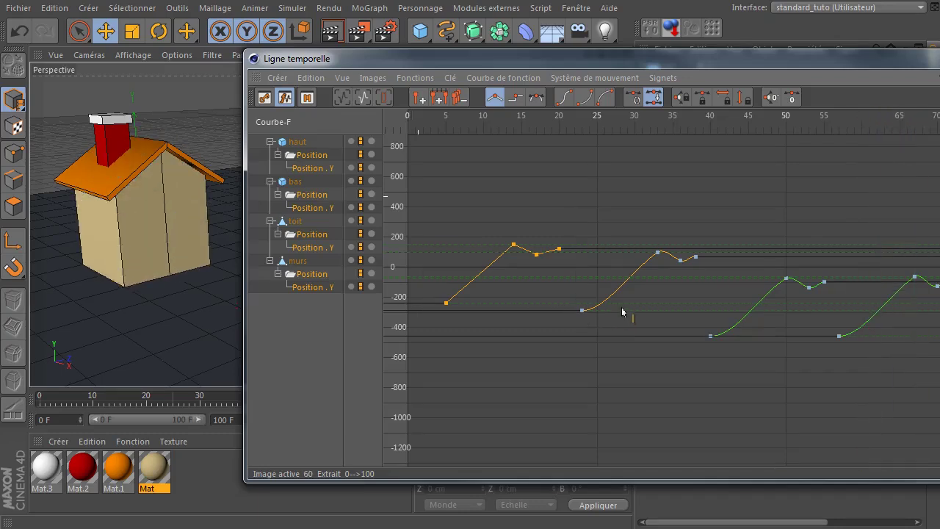
{"action": "key", "text": "t"}
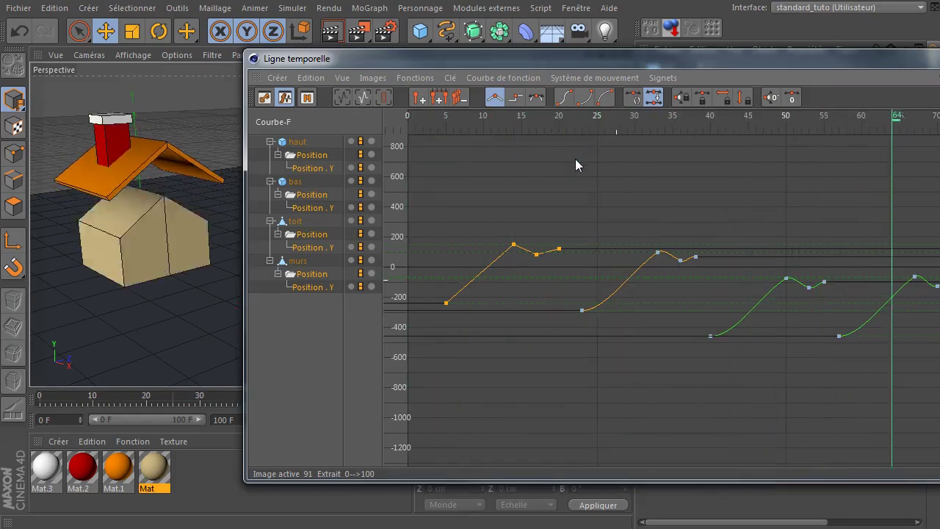
{"action": "key", "text": "t"}
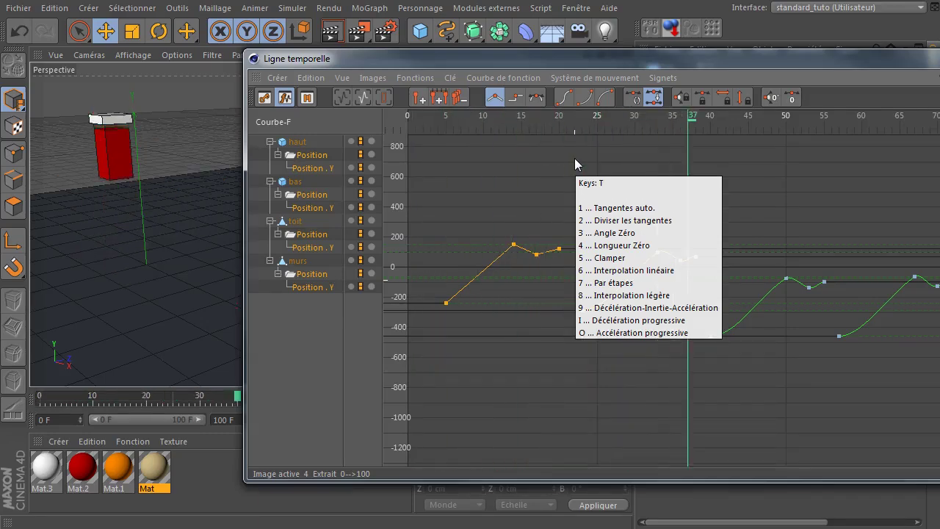
{"action": "key", "text": "8"}
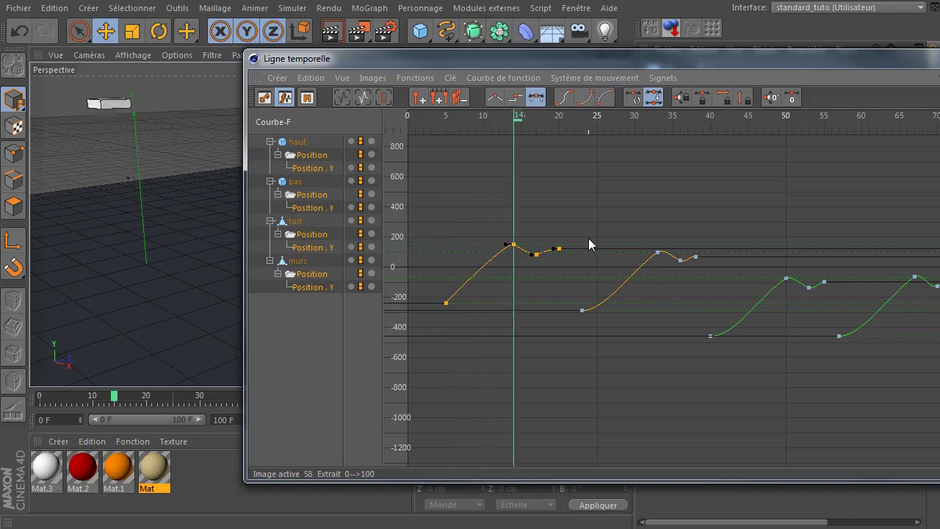
- Set all Position Y keys of bas, toit and murs to linear interpolation, with Décélération progressive applied on top
{"action": "left_click_drag", "start_coordinate": [568, 346], "coordinate": [650, 294]}
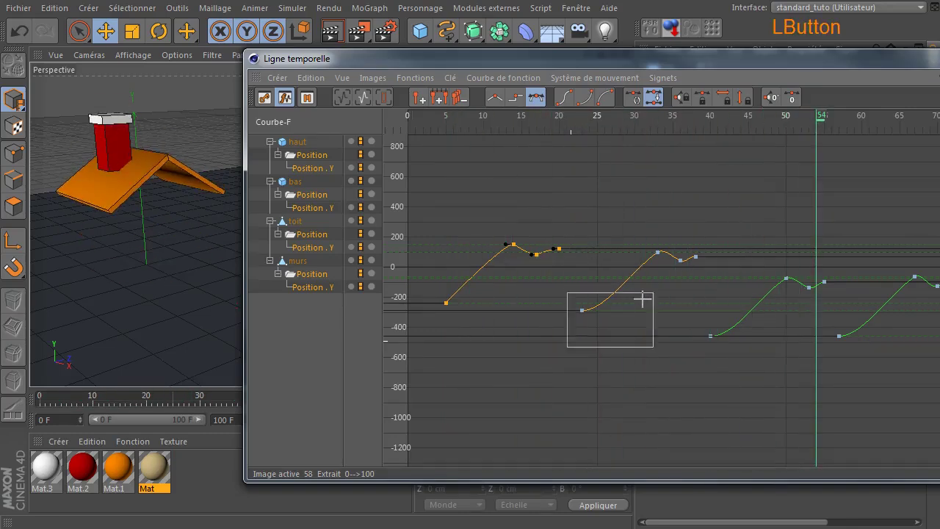
{"action": "left_click_drag", "start_coordinate": [718, 248], "coordinate": [718, 249]}
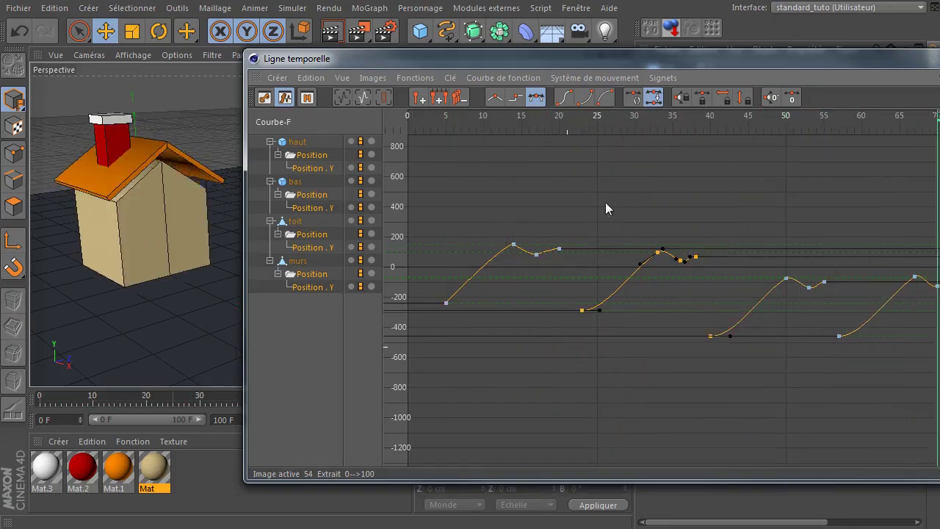
{"action": "left_click_drag", "start_coordinate": [939, 216], "coordinate": [939, 233]}
{"action": "left_click", "coordinate": [495, 98]}
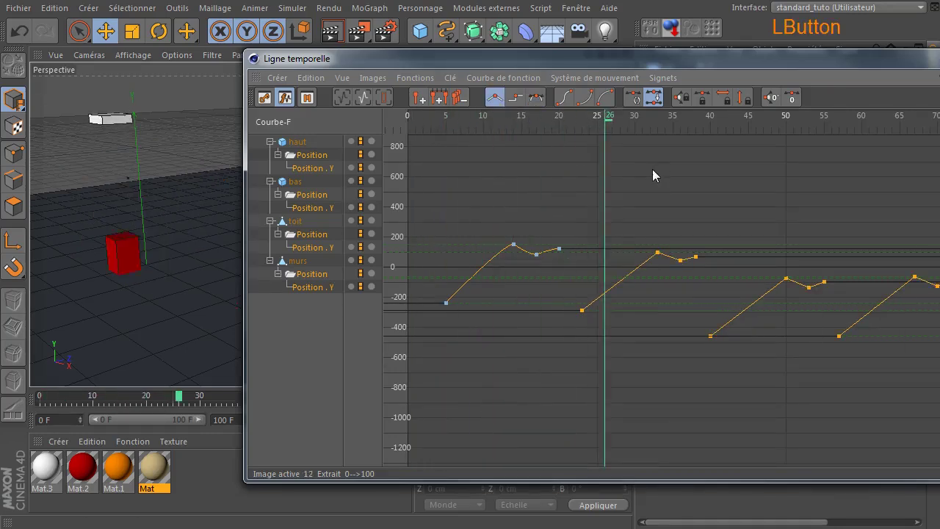
{"action": "key", "text": "t"}
{"action": "key", "text": "i"}
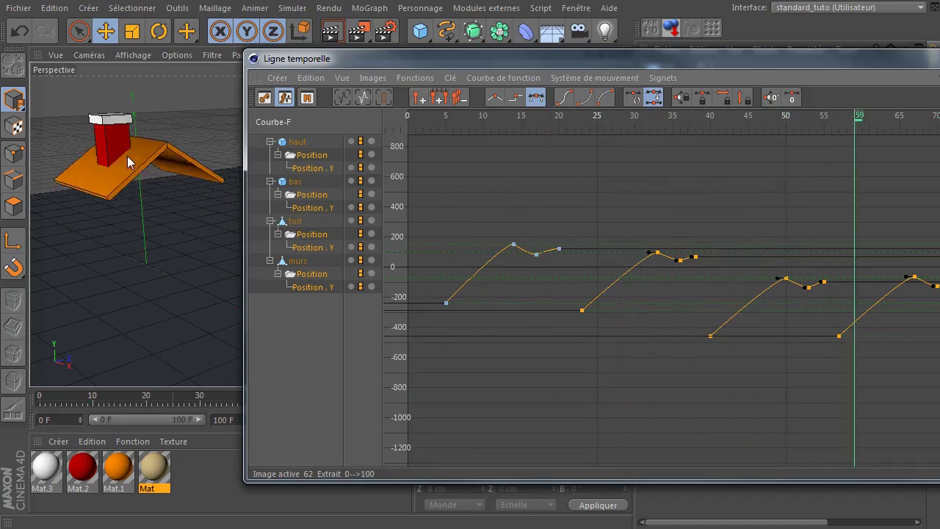
- Clear the timeline window off the viewport and review the running animation, pausing it at frame 39
{"action": "key", "text": "F8"}
{"action": "left_click_drag", "start_coordinate": [898, 64], "coordinate": [756, 59]}
{"action": "left_click", "coordinate": [861, 52]}
{"action": "left_click_drag", "start_coordinate": [588, 55], "coordinate": [330, 225]}
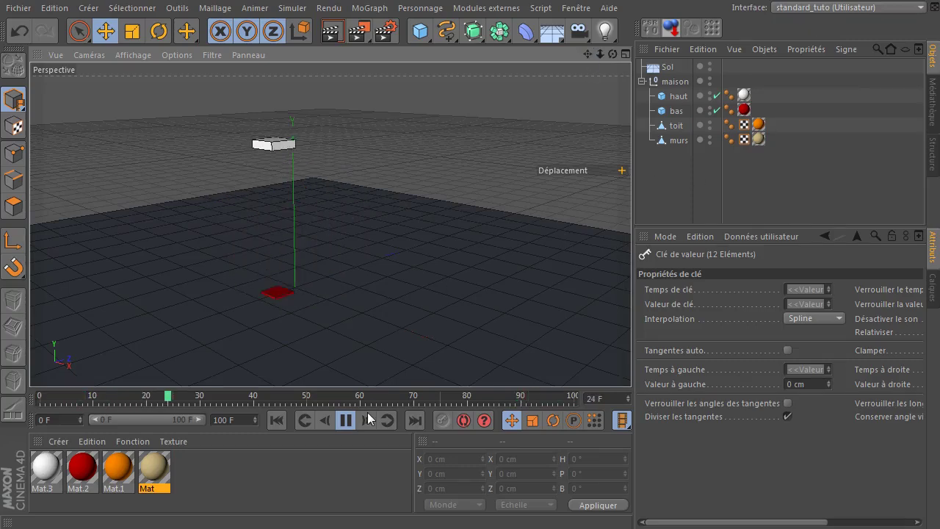
{"action": "left_click", "coordinate": [346, 419]}
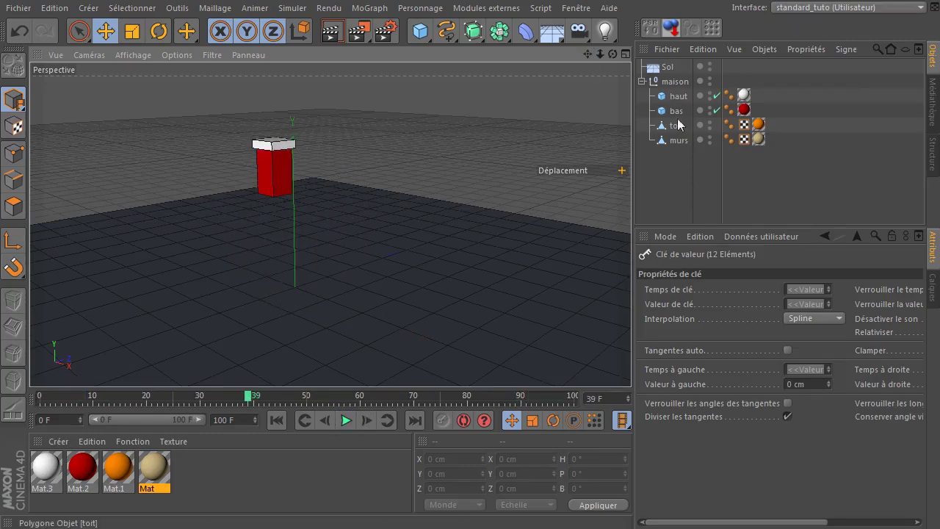
- Select murs and check its pose at its key frames 57, 72, 70 and 67
{"action": "left_click", "coordinate": [679, 143]}
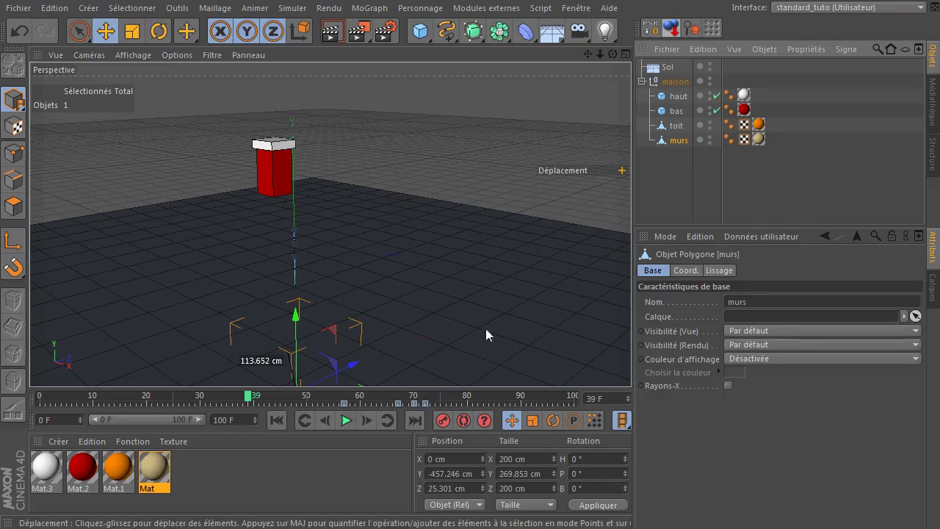
{"action": "left_click", "coordinate": [345, 420]}
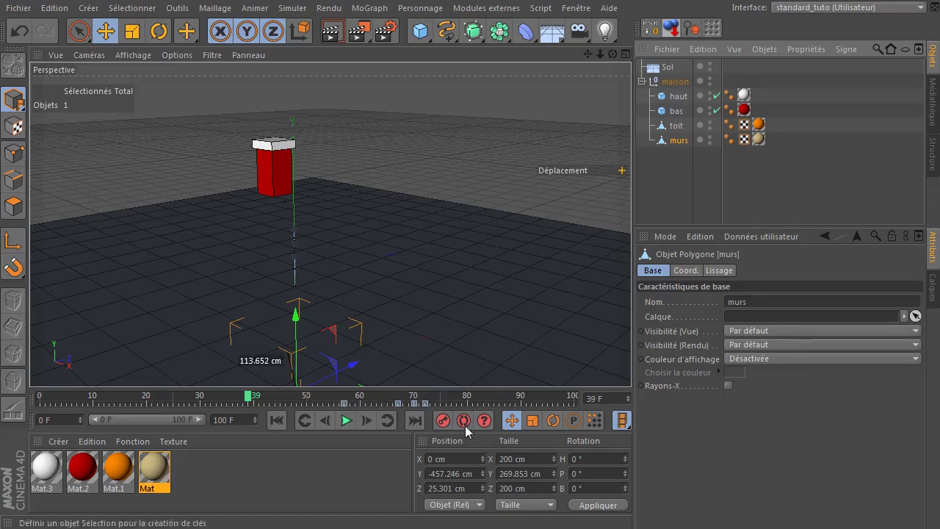
{"action": "left_click", "coordinate": [345, 400]}
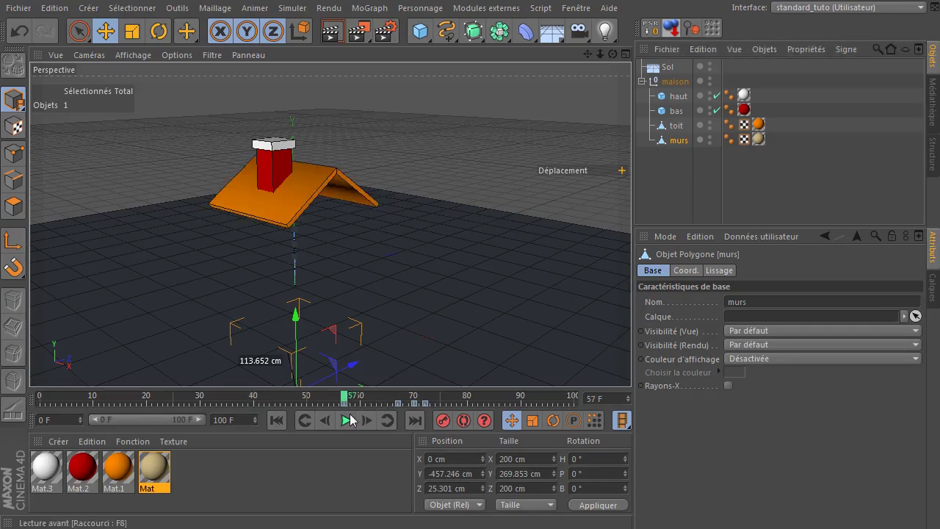
{"action": "left_click", "coordinate": [428, 401]}
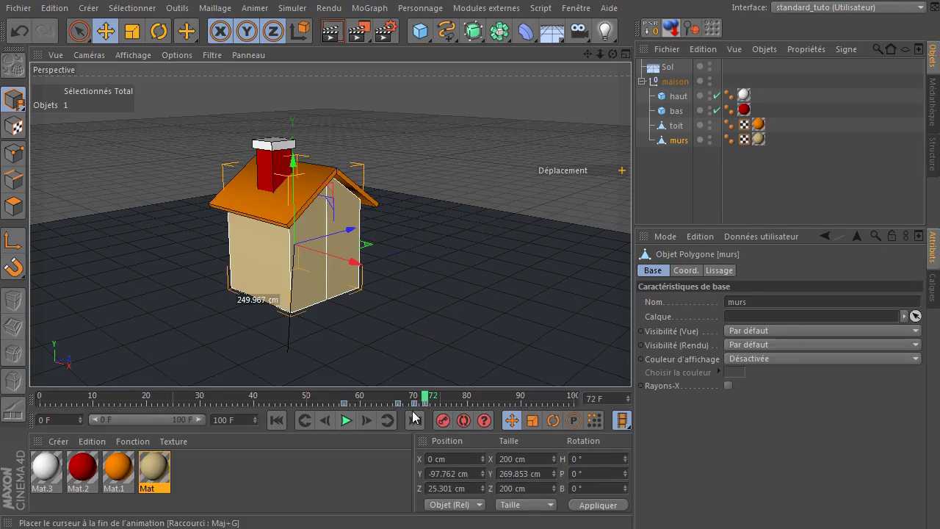
{"action": "left_click", "coordinate": [413, 401]}
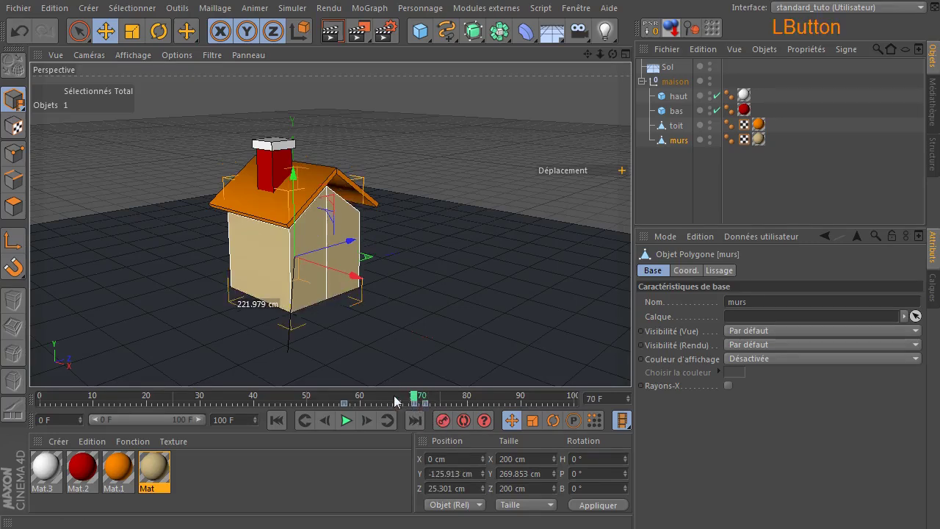
{"action": "left_click", "coordinate": [398, 397]}
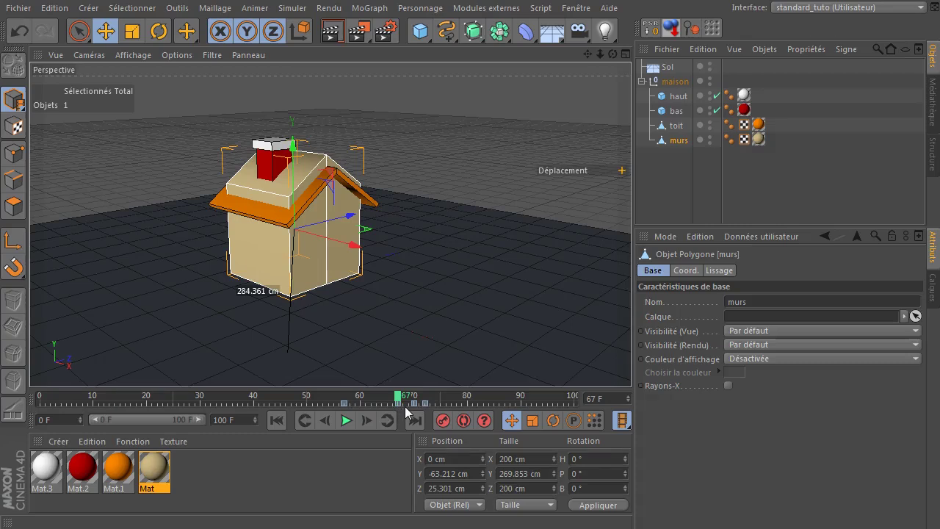
- Play the house animation from the first frame and stop it once the walls have settled
{"action": "left_click", "coordinate": [278, 420]}
{"action": "left_click", "coordinate": [346, 421]}
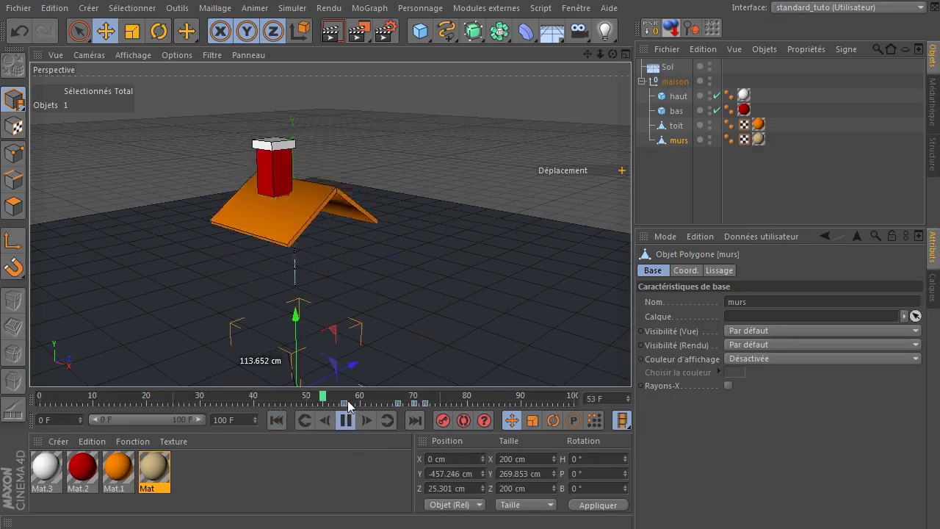
{"action": "left_click", "coordinate": [346, 421]}
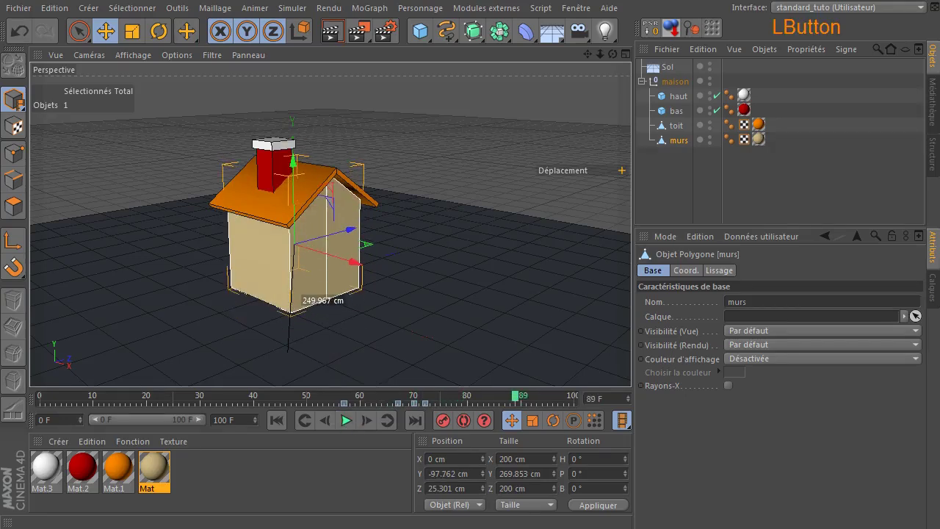
- Switch to the browser and watch the VideoHive preview of Cartoon Houses Building Up Along Roadside, closing it when done
{"action": "key", "text": "alt+Tab"}
{"action": "scroll", "coordinate": [537, 336], "scroll_direction": "down", "scroll_amount": 2}
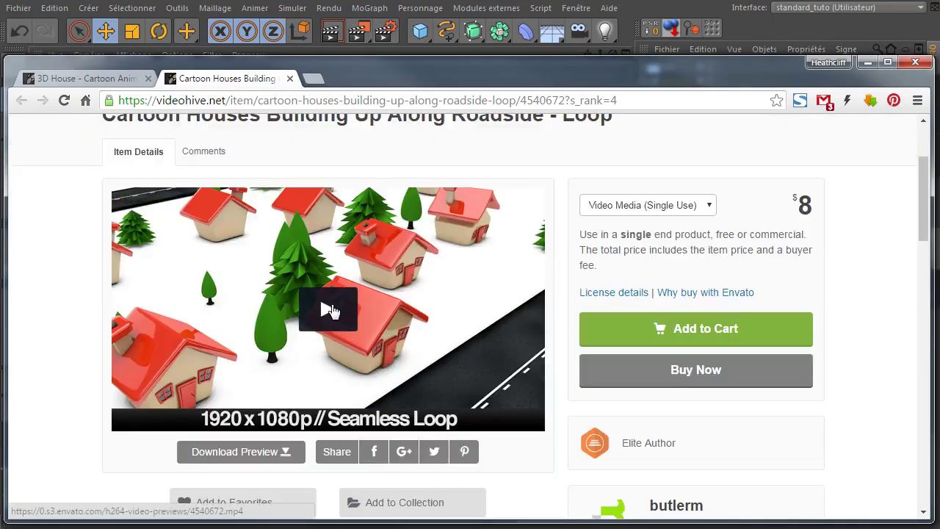
{"action": "left_click", "coordinate": [327, 308]}
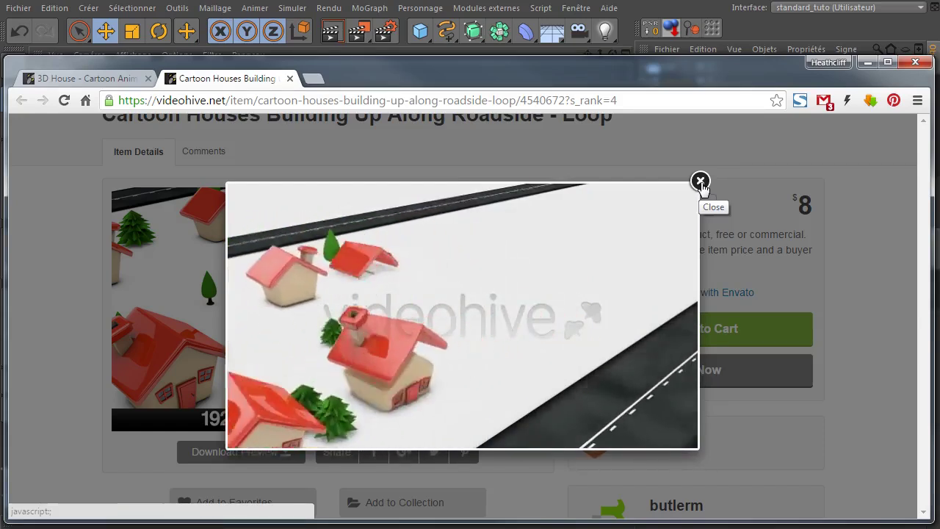
{"action": "left_click", "coordinate": [700, 182]}
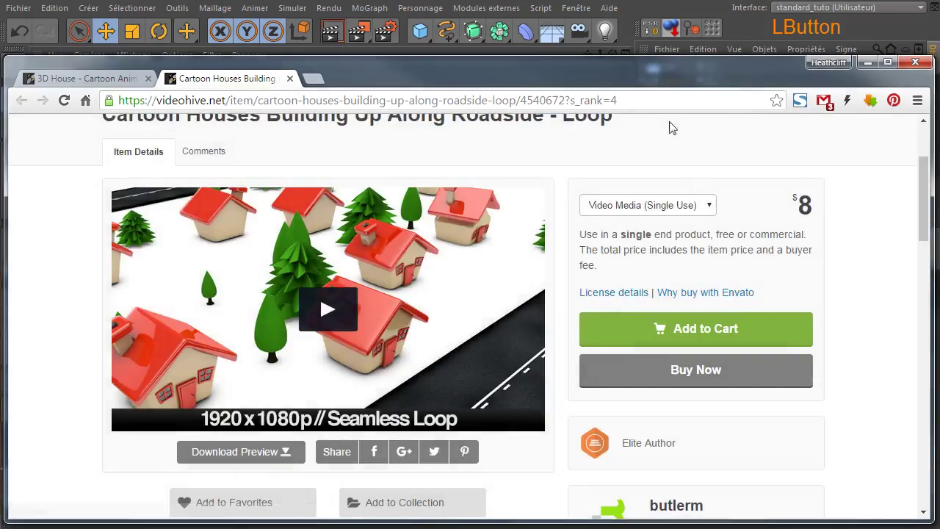
- Switch back to Cinema 4D and look over the available MoGraph tools without choosing one
{"action": "left_click", "coordinate": [652, 16]}
{"action": "left_click", "coordinate": [371, 9]}
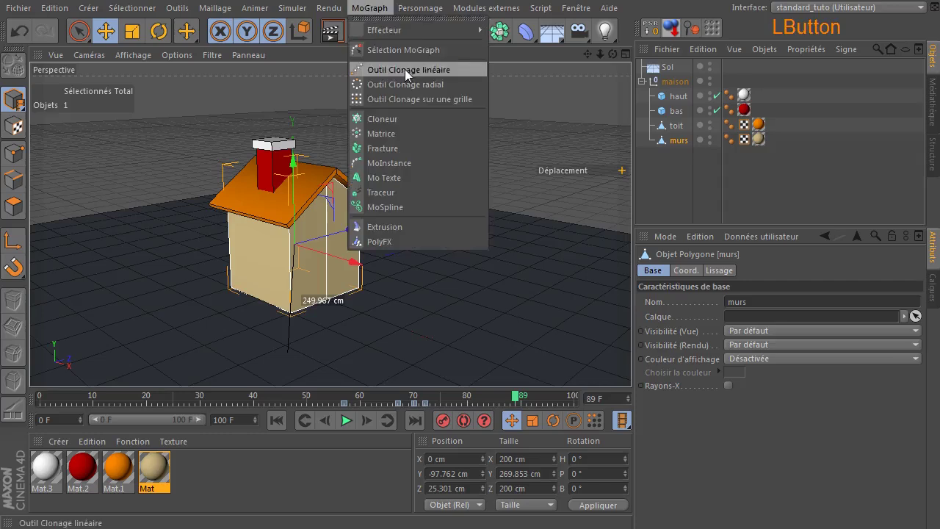
{"action": "left_click", "coordinate": [674, 190]}
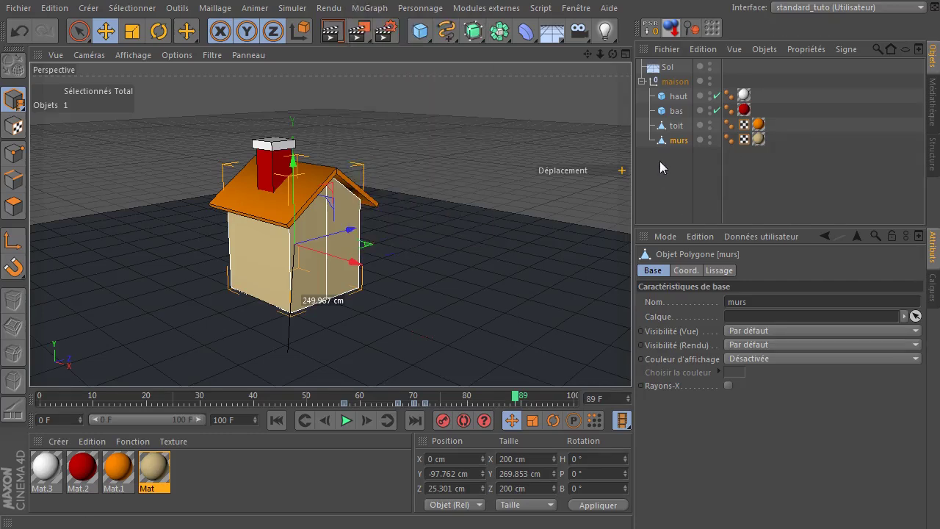